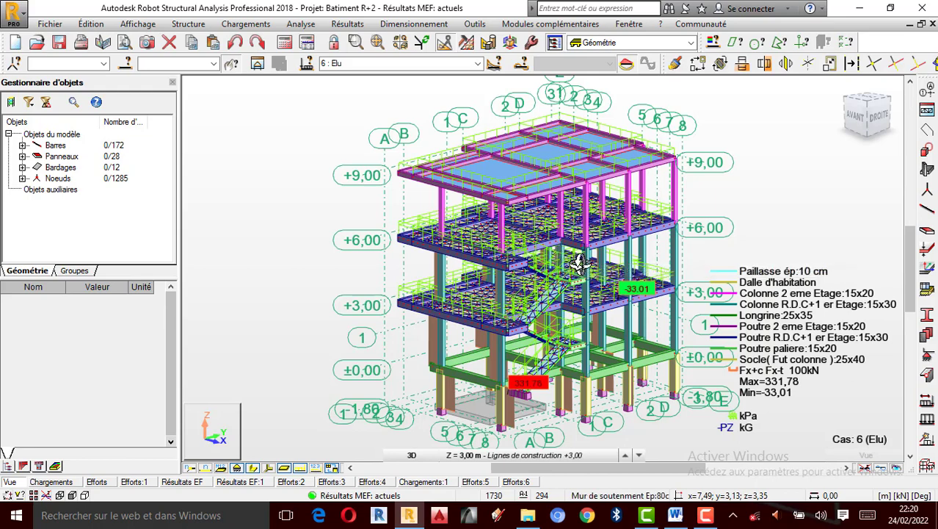
- Examine the three-storey building model and its extreme Fx results for the Elu case from several sides
scroll(580, 265, "up", 1)
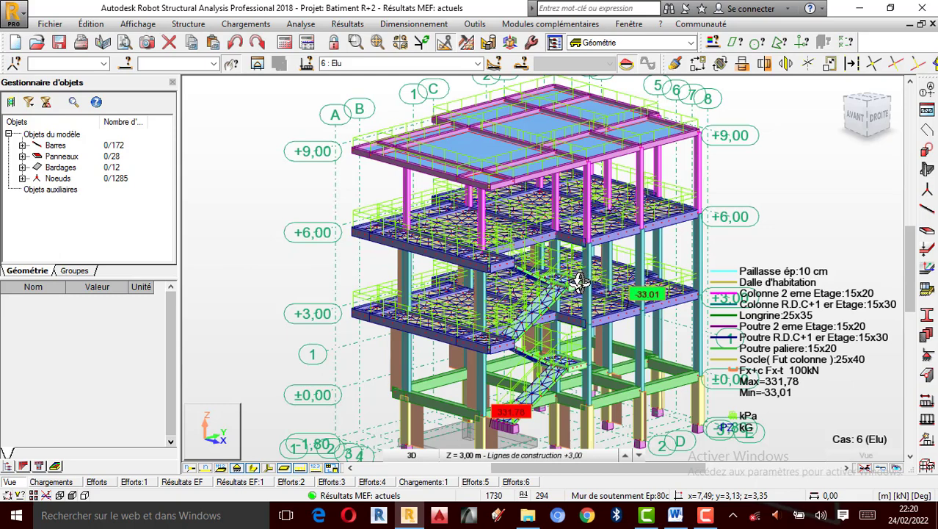
scroll(584, 278, "down", 1)
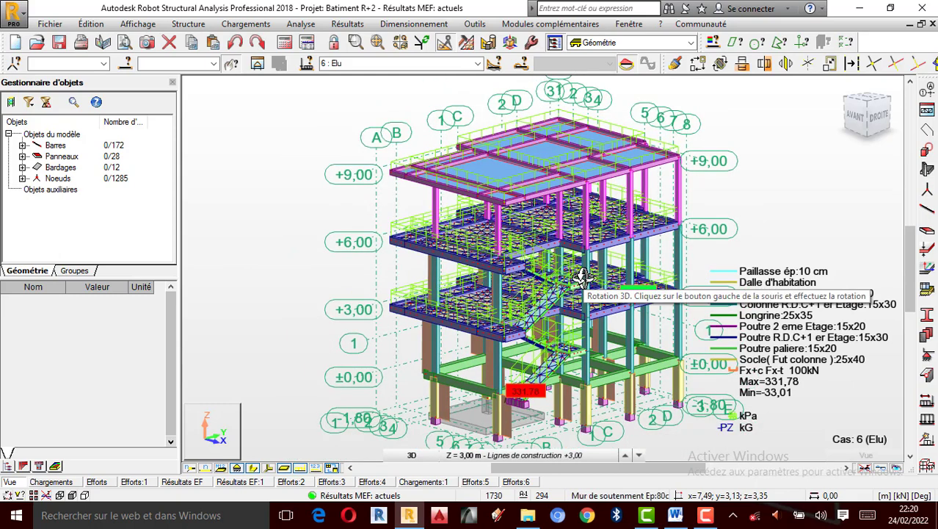
scroll(583, 277, "up", 1)
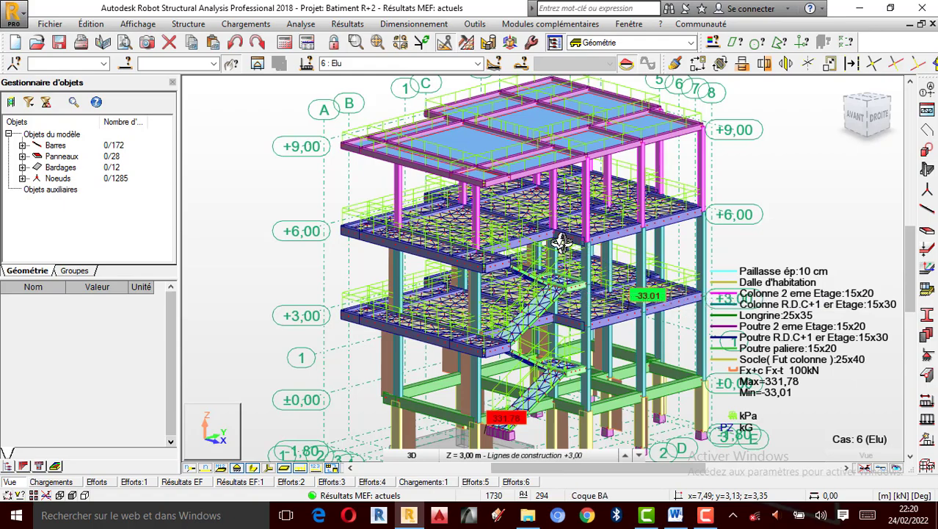
scroll(567, 278, "down", 2)
left_click_drag(566, 278, 588, 271)
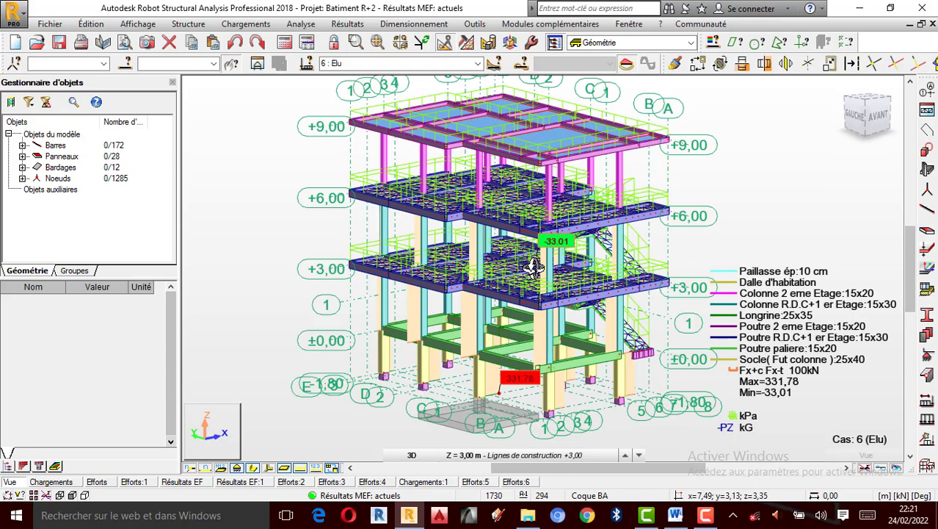
scroll(512, 312, "up", 1)
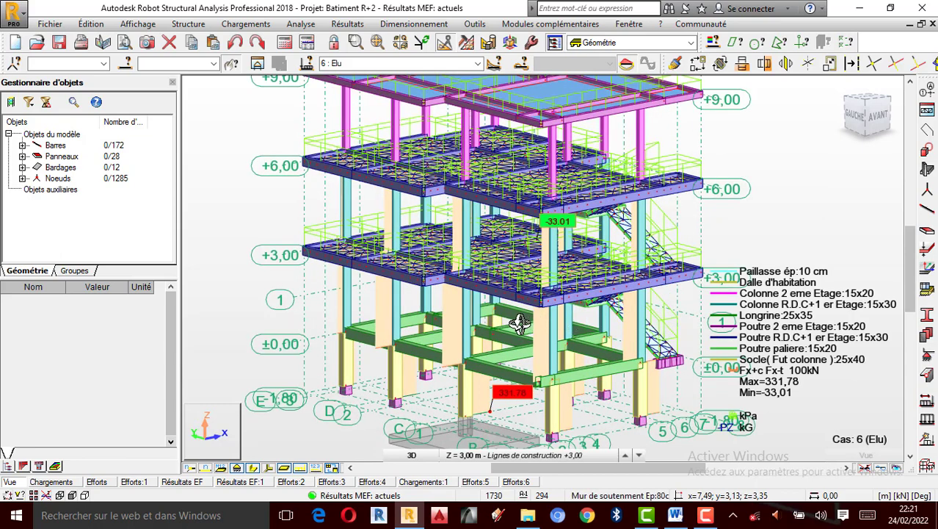
scroll(498, 330, "down", 1)
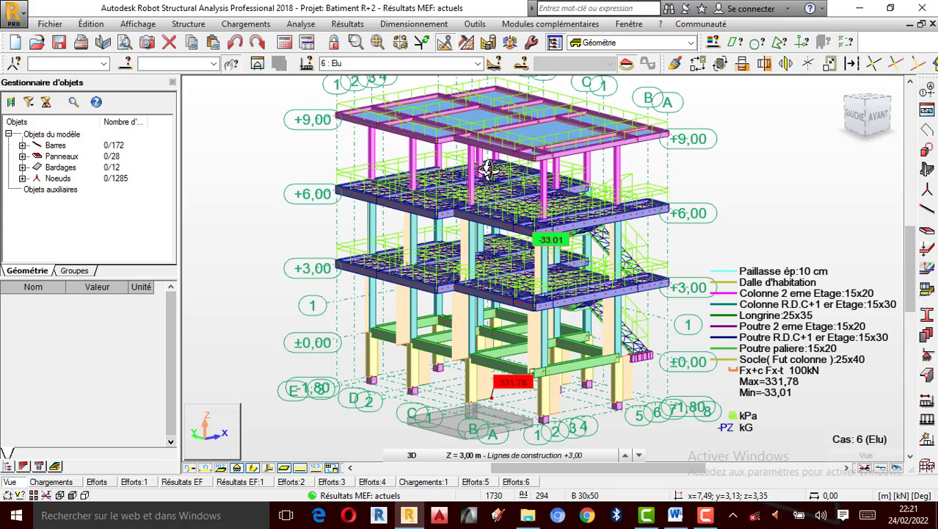
scroll(400, 245, "up", 1)
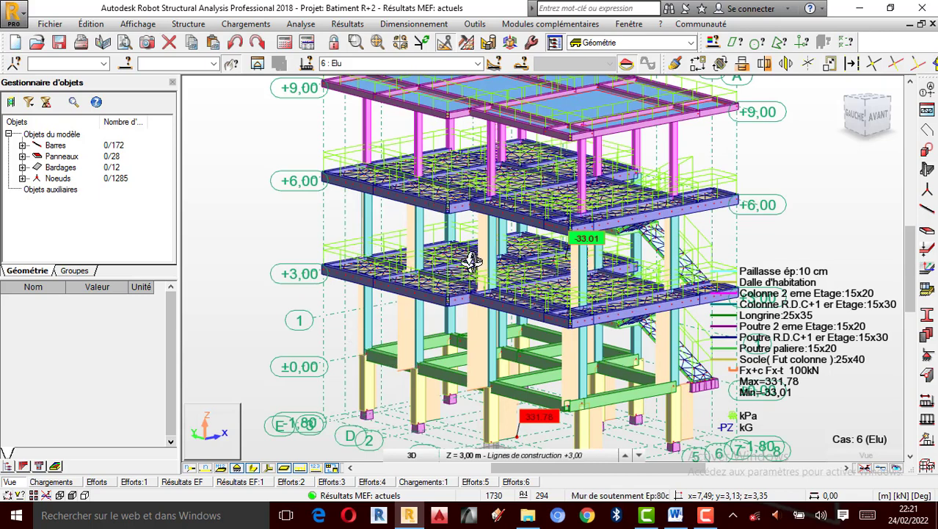
scroll(470, 265, "down", 1)
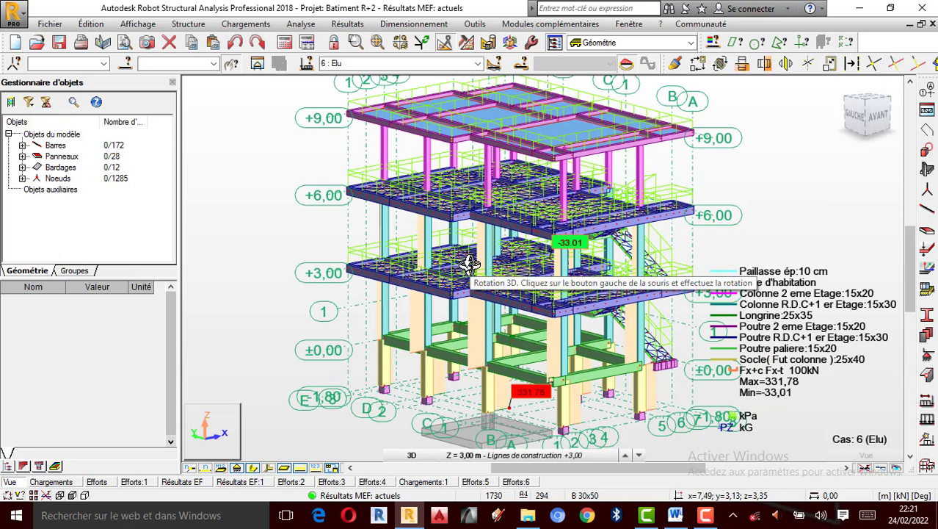
left_click_drag(470, 264, 542, 265)
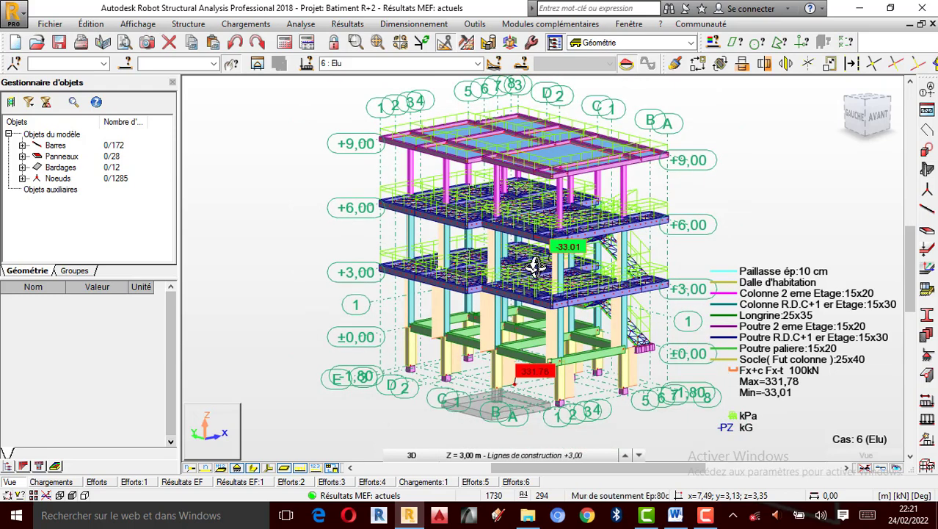
scroll(522, 264, "up", 1)
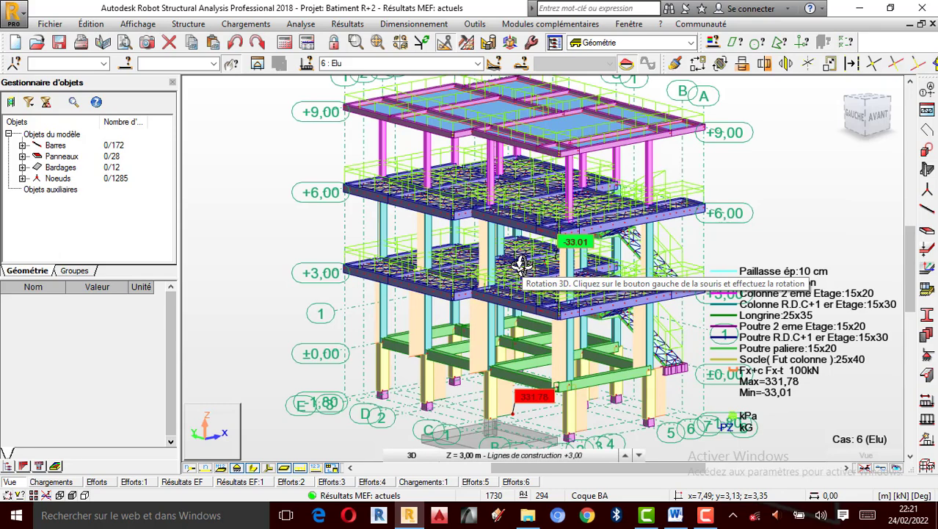
left_click_drag(522, 264, 523, 213)
scroll(523, 213, "down", 1)
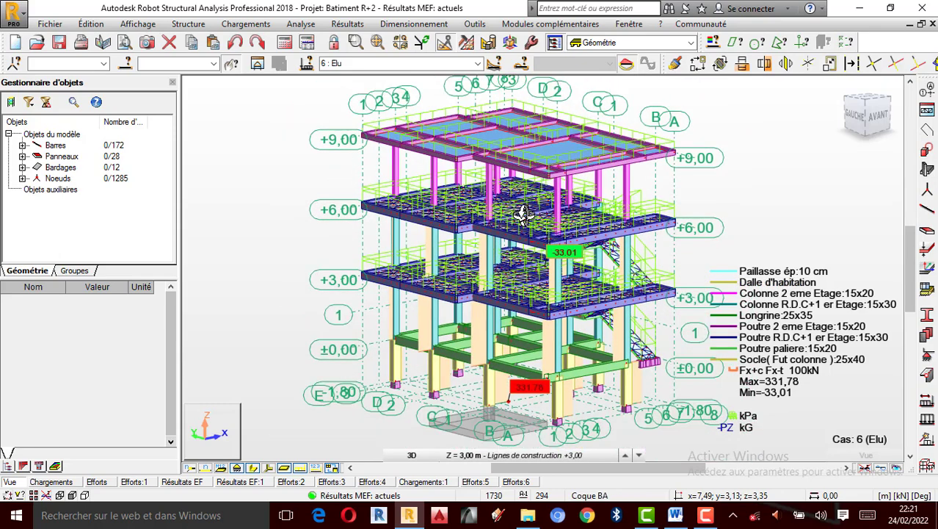
- Set the bar diagram labels to show all values (toutes) and apply this to the Fx diagram
left_click(480, 65)
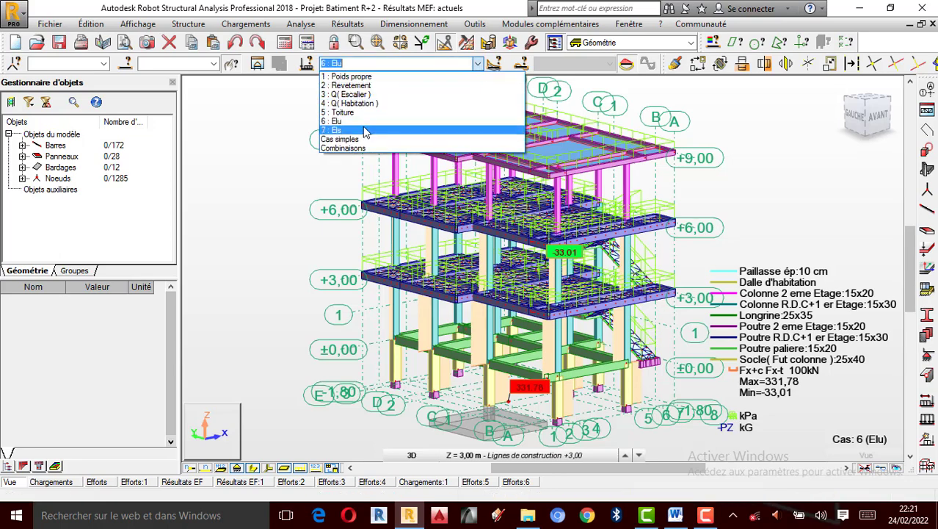
left_click(430, 52)
left_click(349, 25)
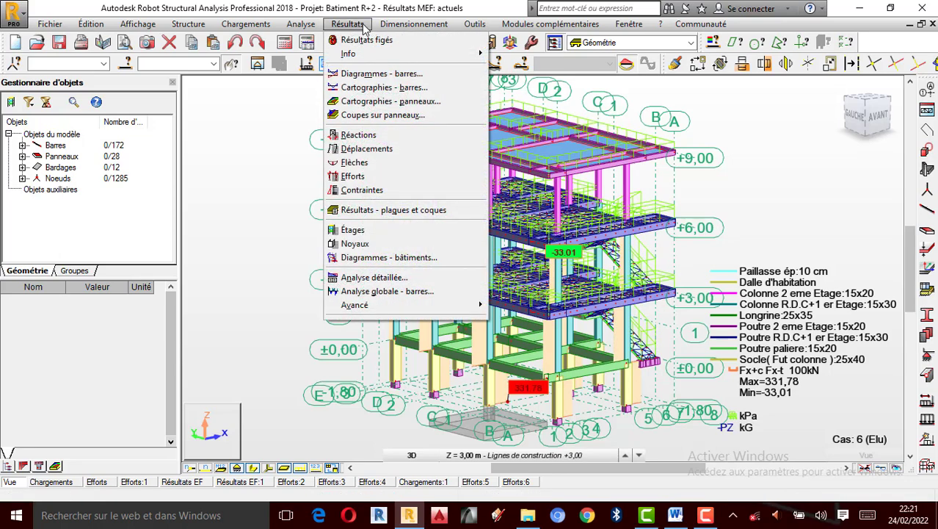
left_click(363, 75)
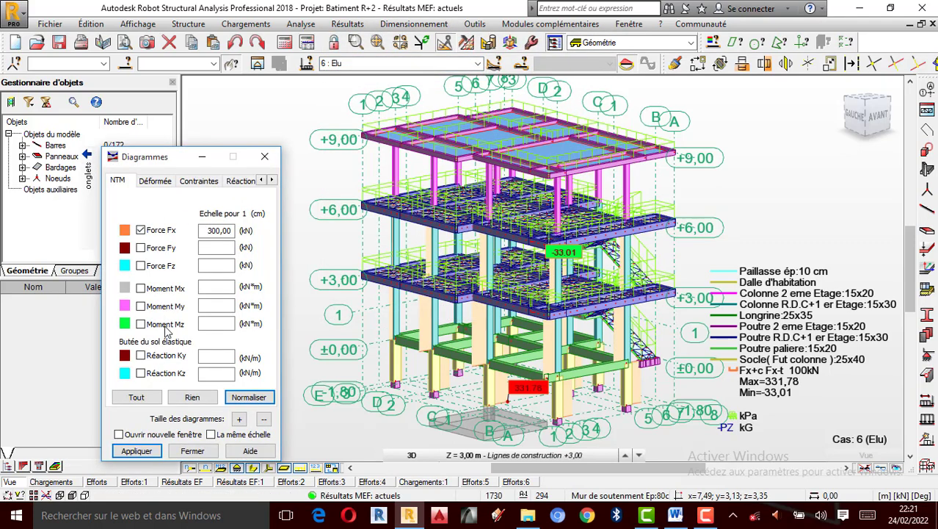
left_click(272, 180)
left_click(272, 180)
left_click(271, 180)
left_click(220, 181)
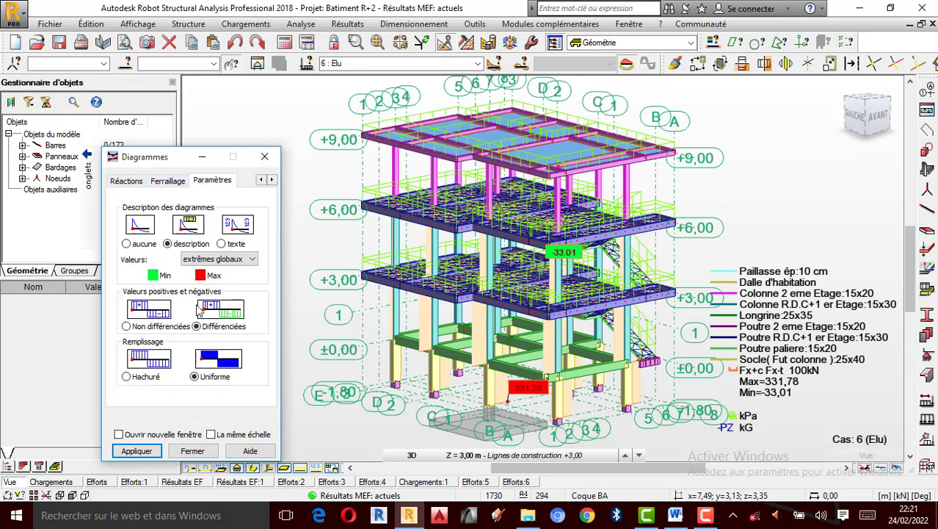
left_click(219, 259)
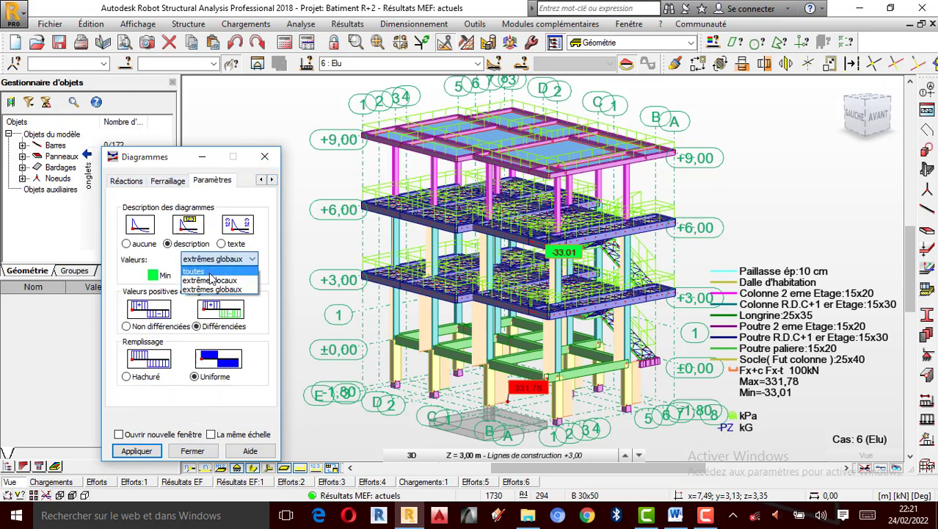
left_click(212, 278)
left_click(143, 450)
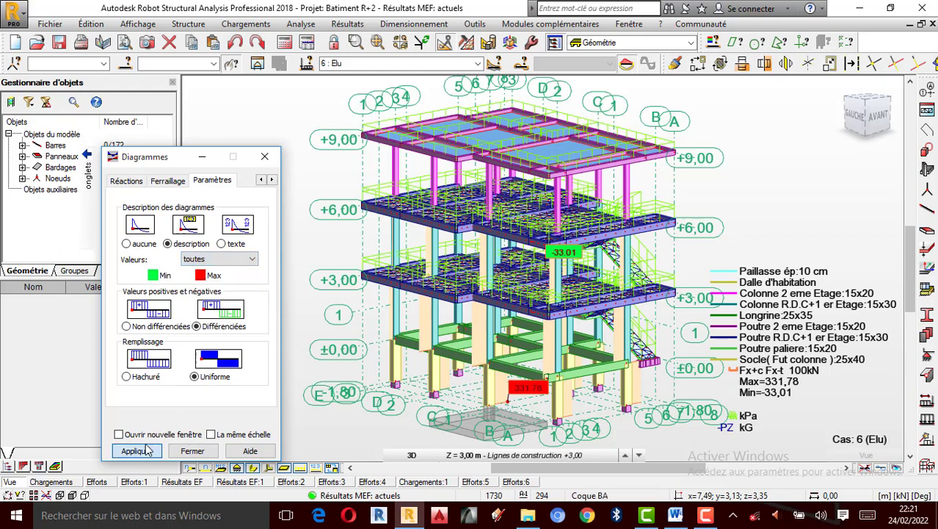
- Examine the Fx values labelled on the columns and beams, especially around the foundation columns
scroll(695, 332, "up", 2)
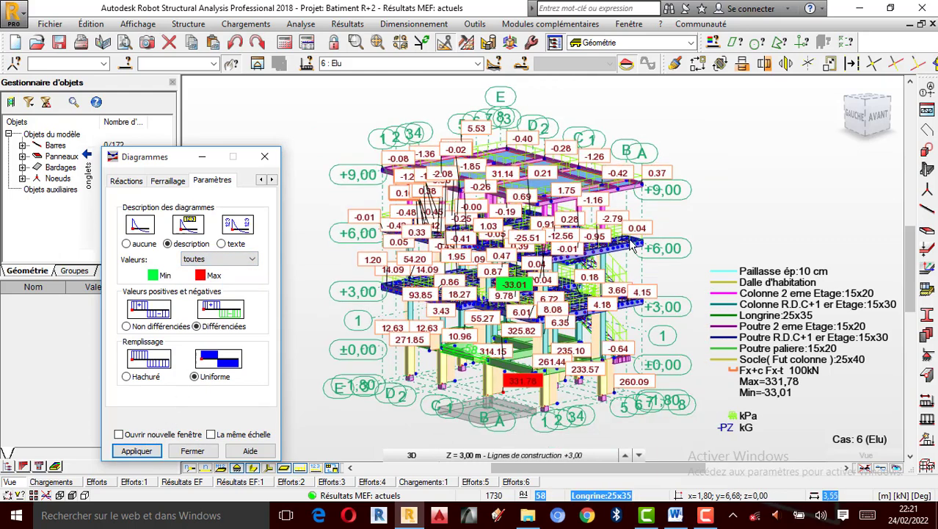
scroll(681, 213, "down", 1)
scroll(703, 199, "down", 2)
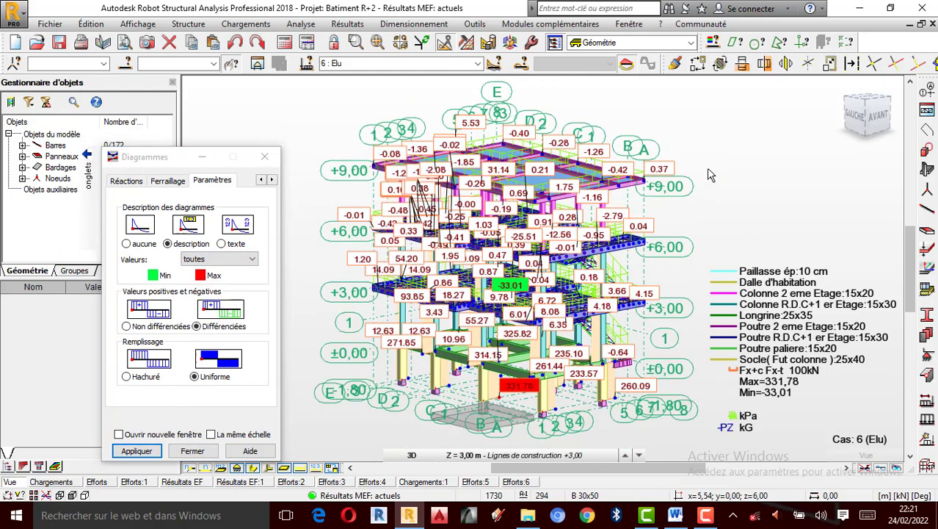
right_click(622, 171)
left_click(653, 222)
left_click_drag(593, 246, 518, 309)
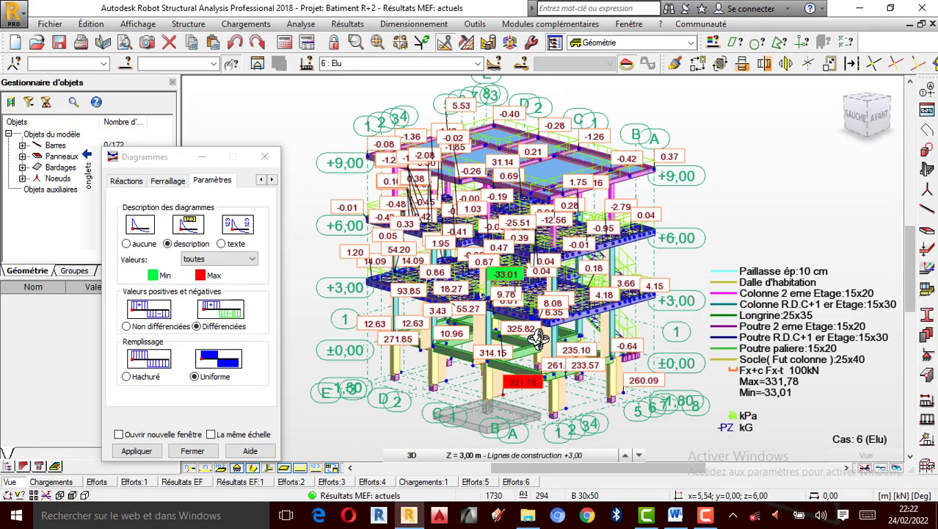
scroll(530, 329, "up", 1)
left_click_drag(521, 274, 530, 137)
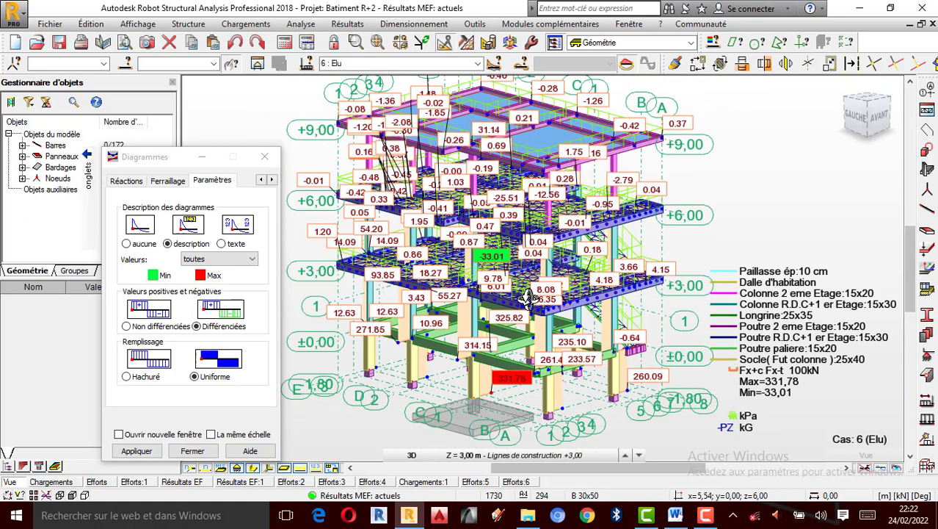
scroll(506, 384, "up", 1)
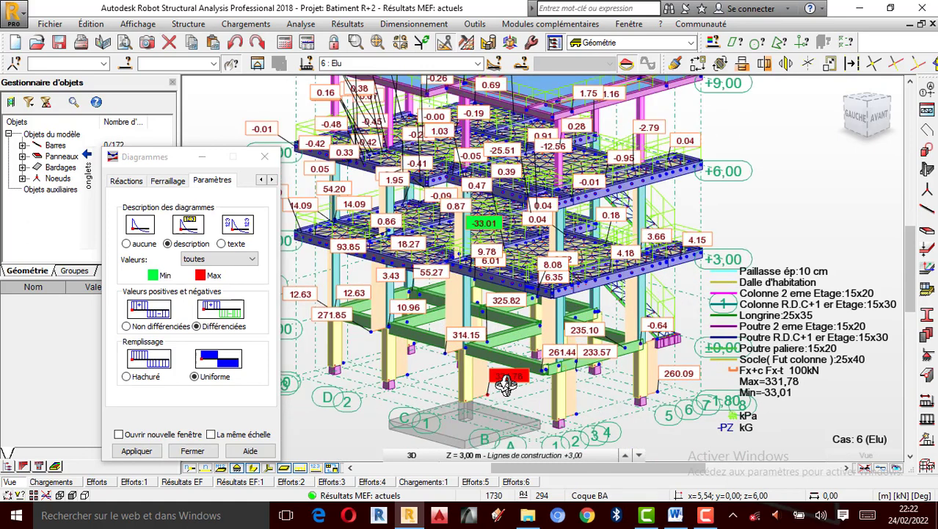
scroll(503, 387, "down", 1)
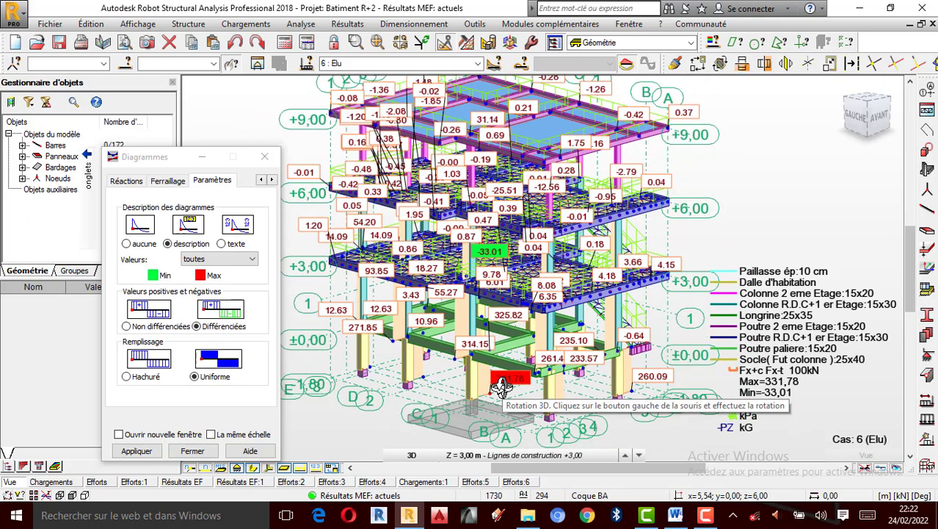
left_click_drag(501, 386, 512, 354)
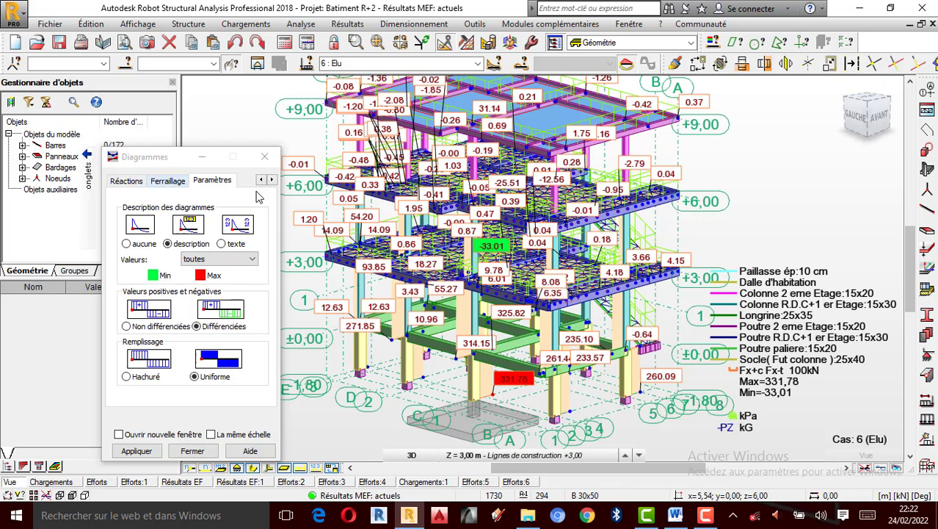
- Limit the bar diagram labels to the global extremes (extrêmes globaux) and close the diagram settings
left_click(220, 259)
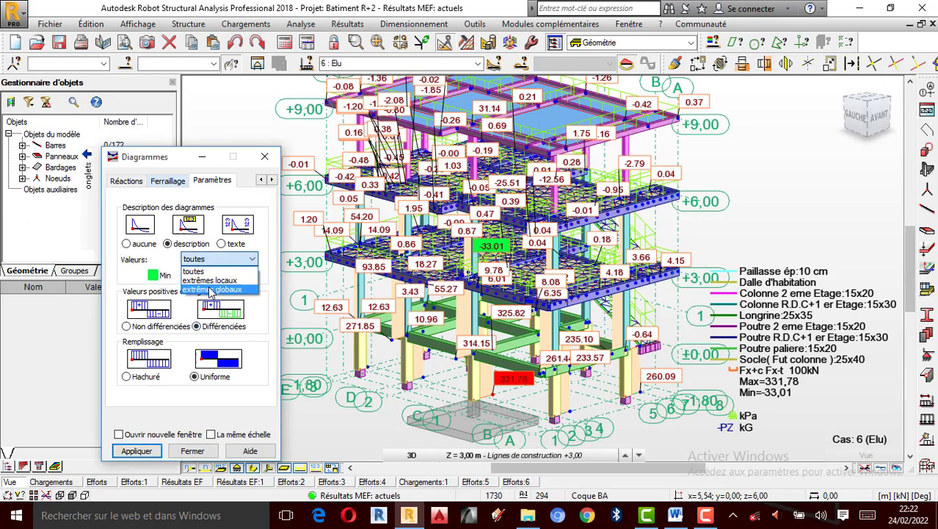
left_click(212, 291)
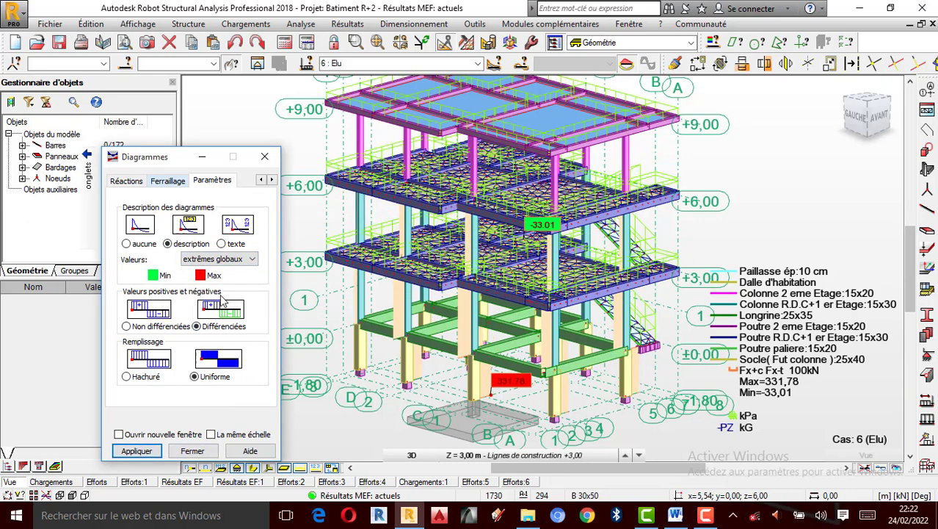
left_click_drag(160, 166, 129, 159)
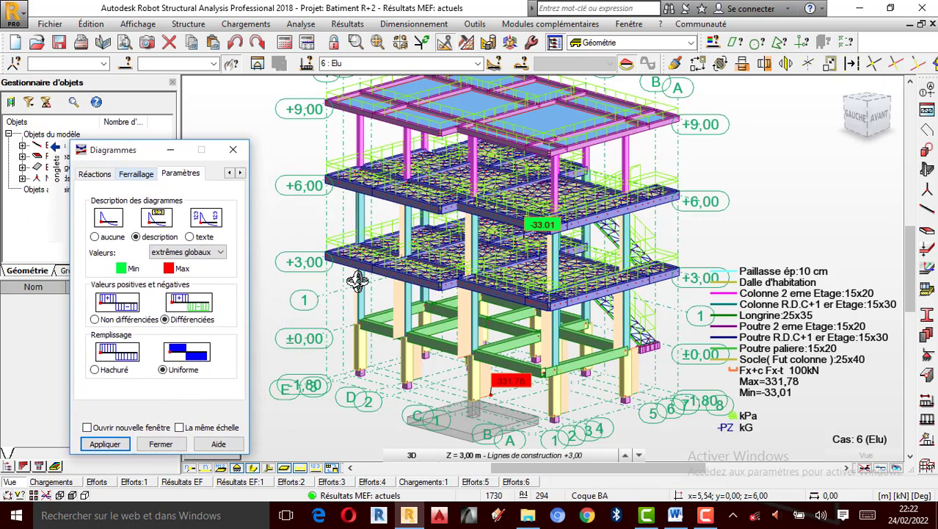
scroll(320, 258, "down", 1)
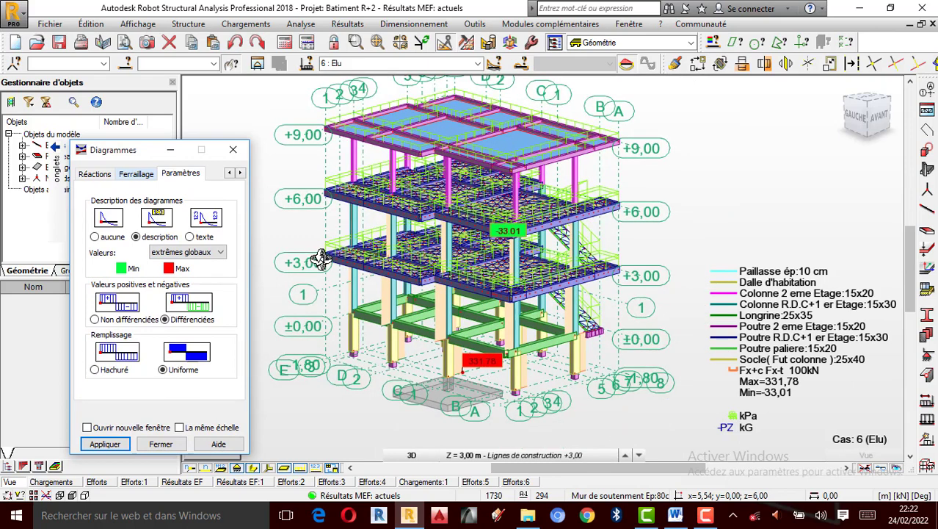
left_click(234, 150)
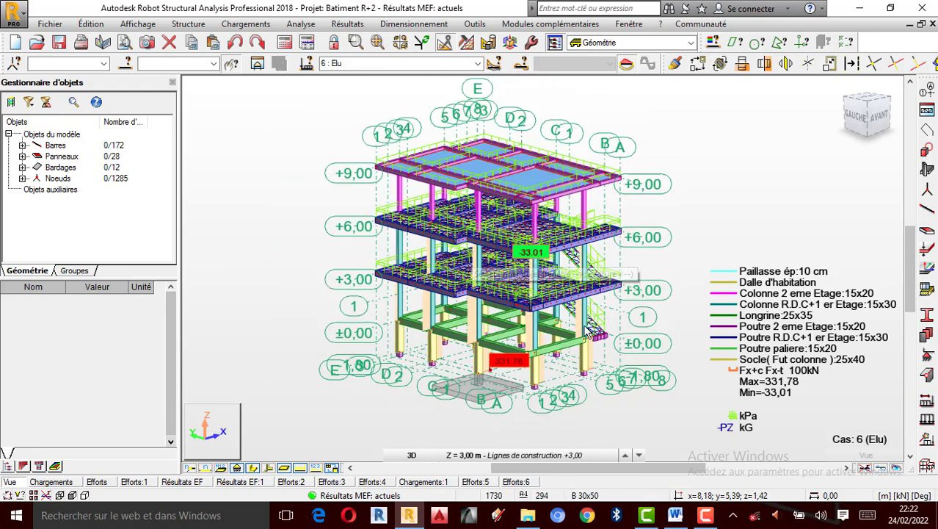
scroll(503, 286, "up", 2)
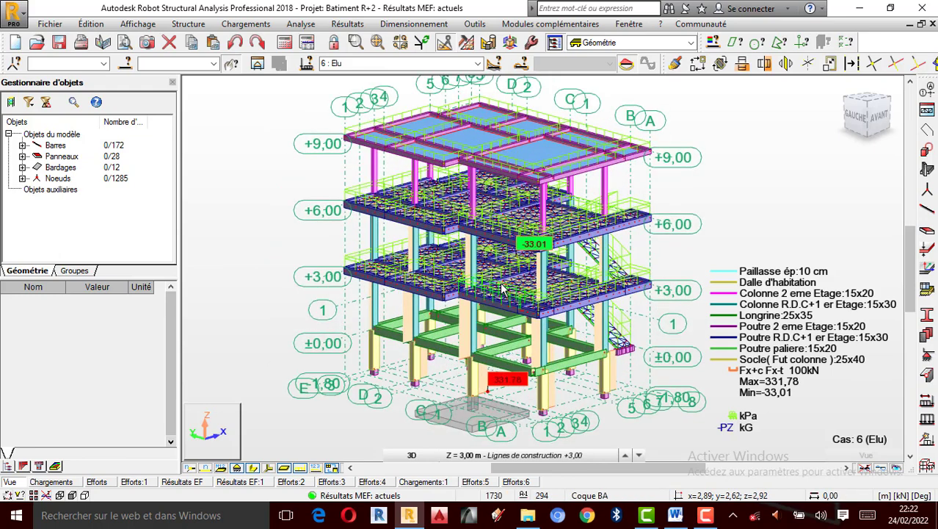
key("F9")
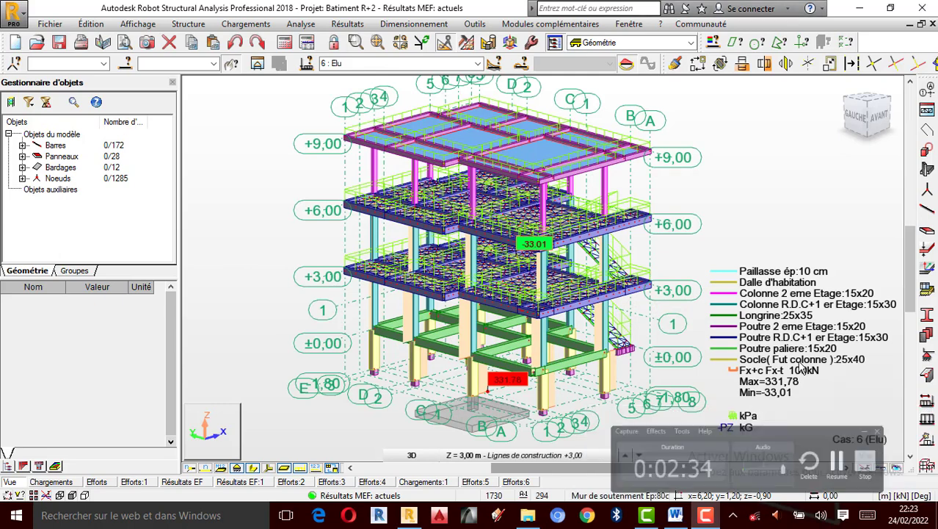
scroll(562, 303, "up", 1)
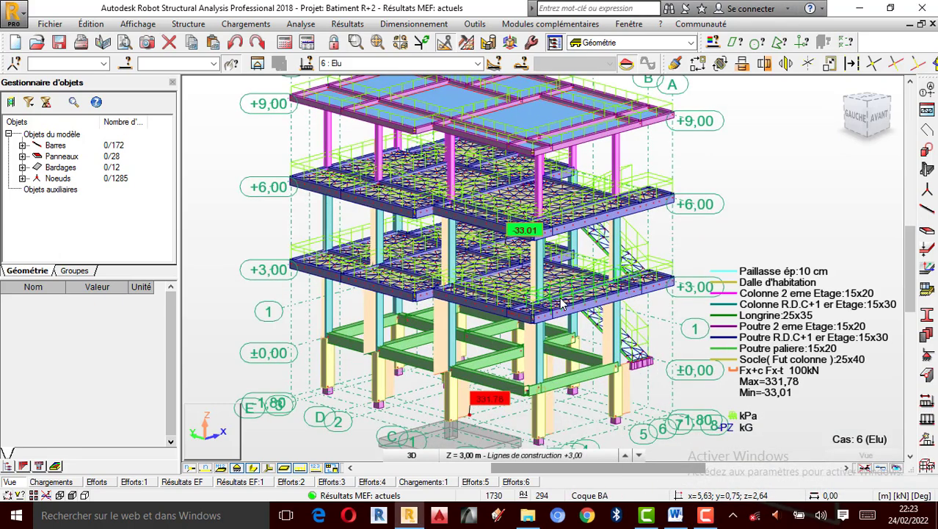
scroll(540, 328, "down", 2)
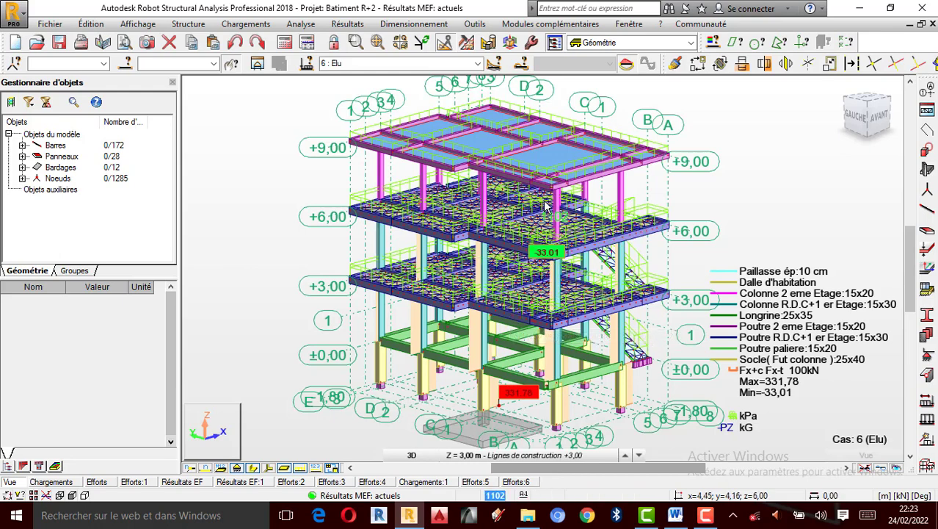
scroll(554, 202, "up", 1)
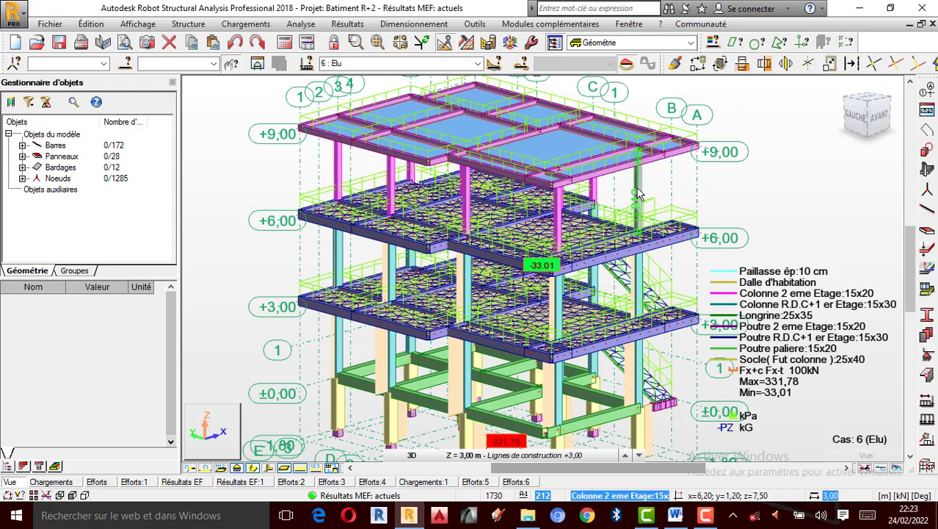
scroll(640, 182, "up", 1)
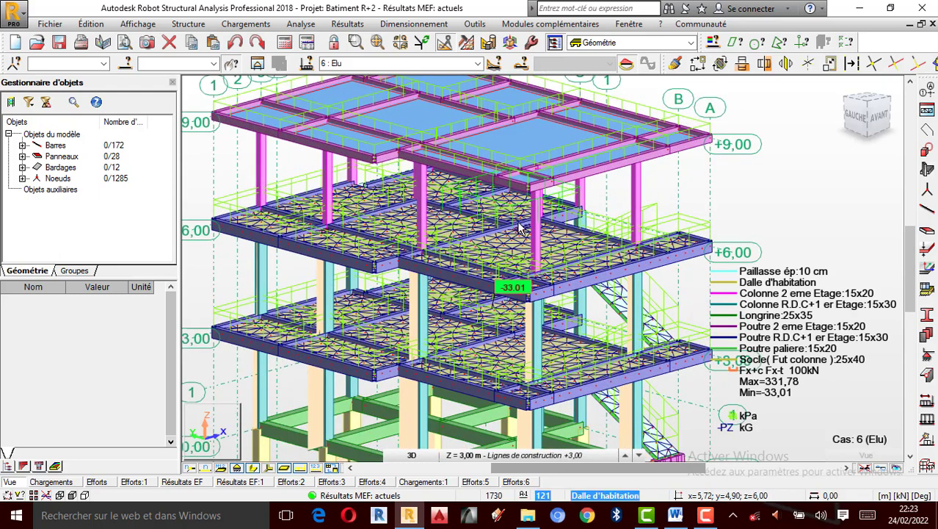
- Examine the building's columns and floor slabs around the labelled global Fx extremes for the Elu case
scroll(639, 195, "down", 1)
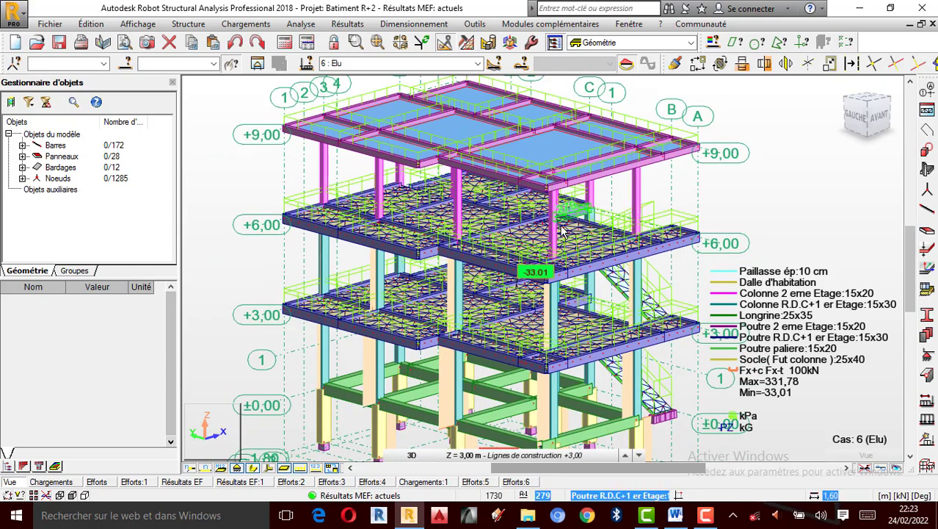
scroll(559, 309, "up", 1)
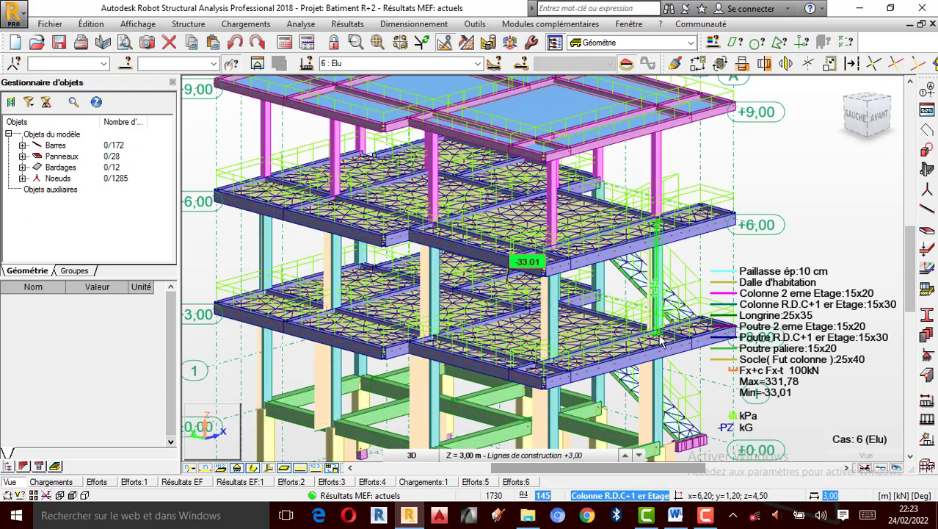
scroll(663, 279, "up", 1)
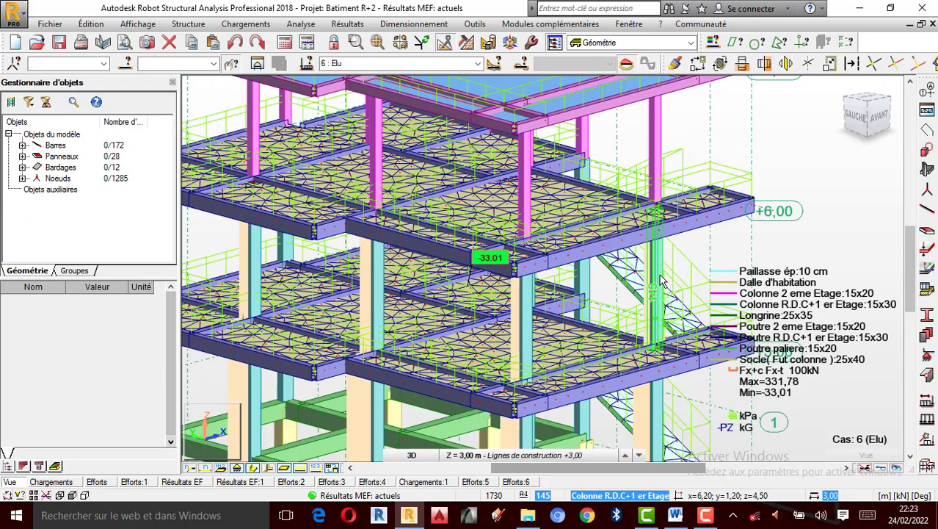
scroll(620, 293, "down", 1)
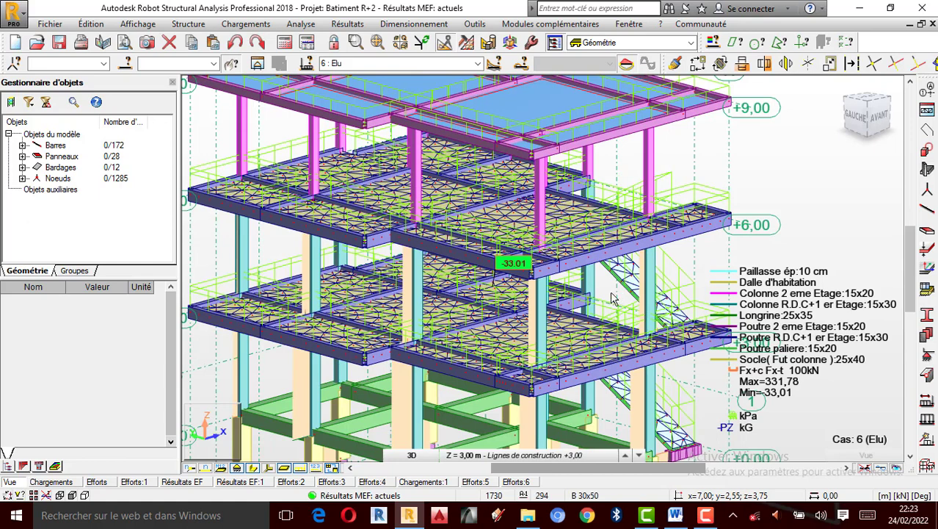
scroll(613, 298, "down", 1)
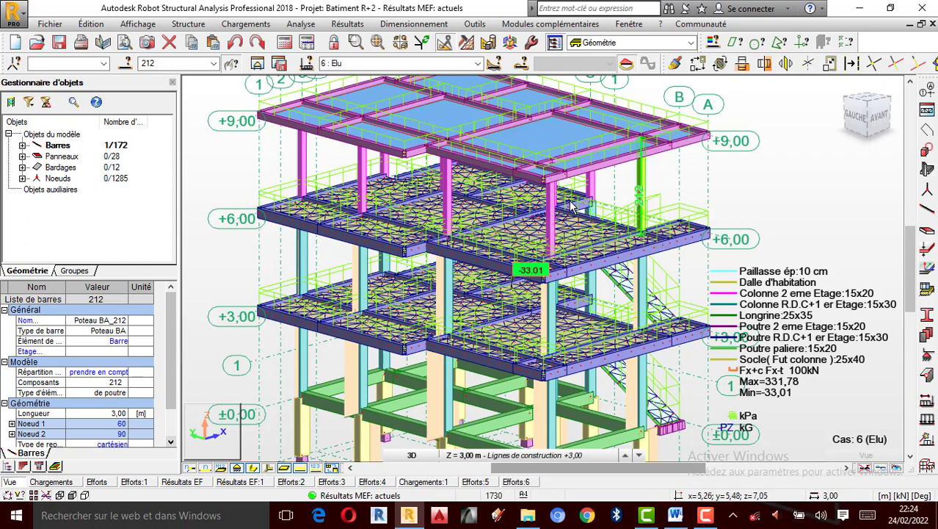
scroll(555, 220, "down", 1)
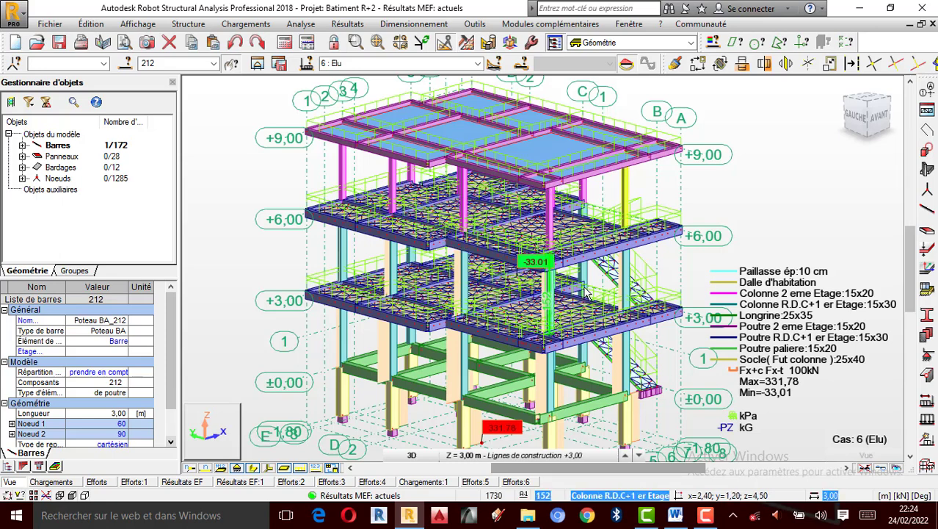
scroll(440, 279, "up", 2)
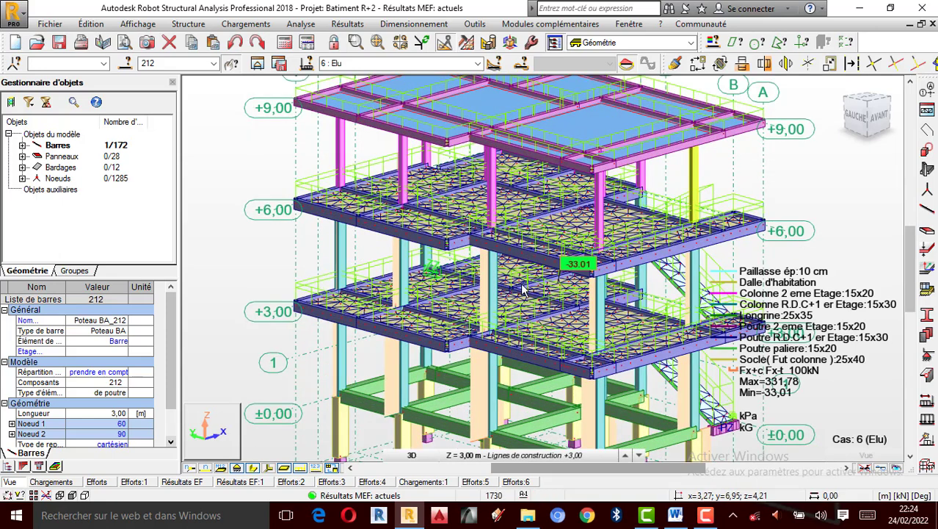
scroll(394, 274, "down", 1)
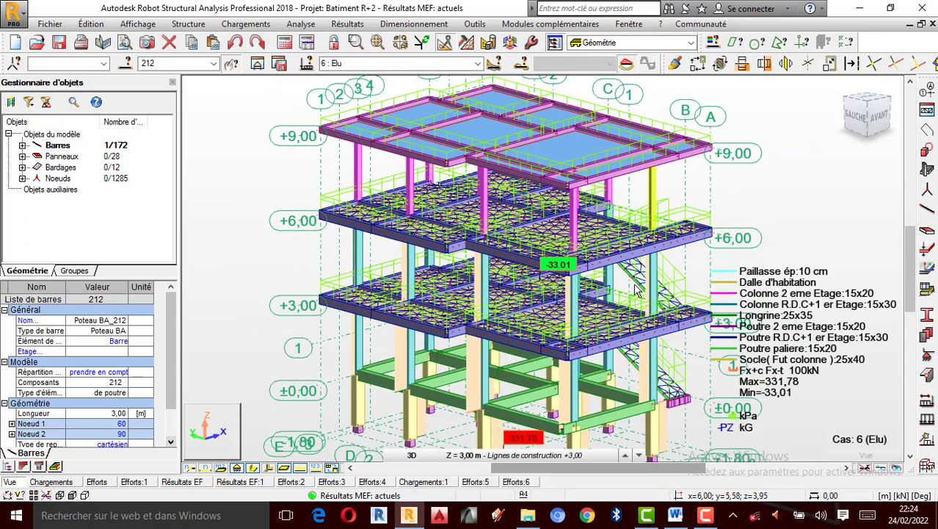
scroll(633, 291, "up", 2)
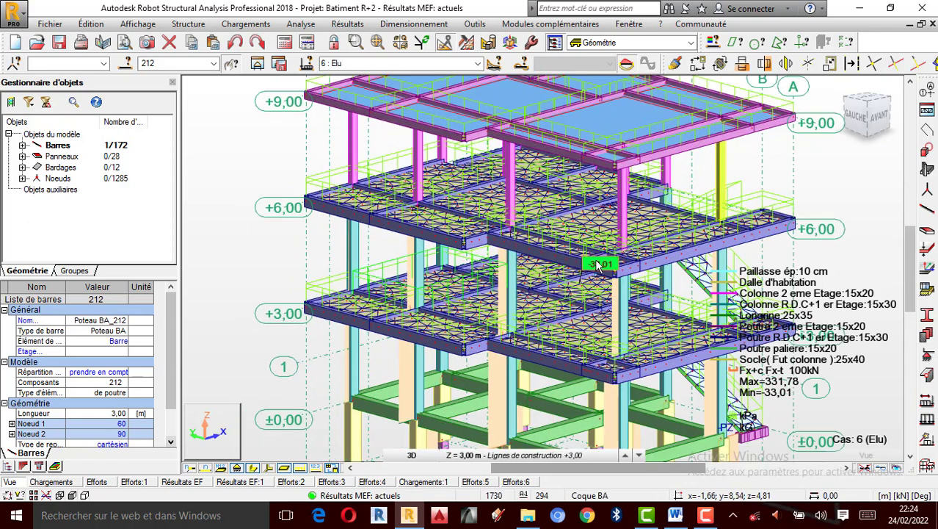
- Inspect the minimum Fx location near the stairs from a lower viewing angle using 3D rotation
right_click(709, 175)
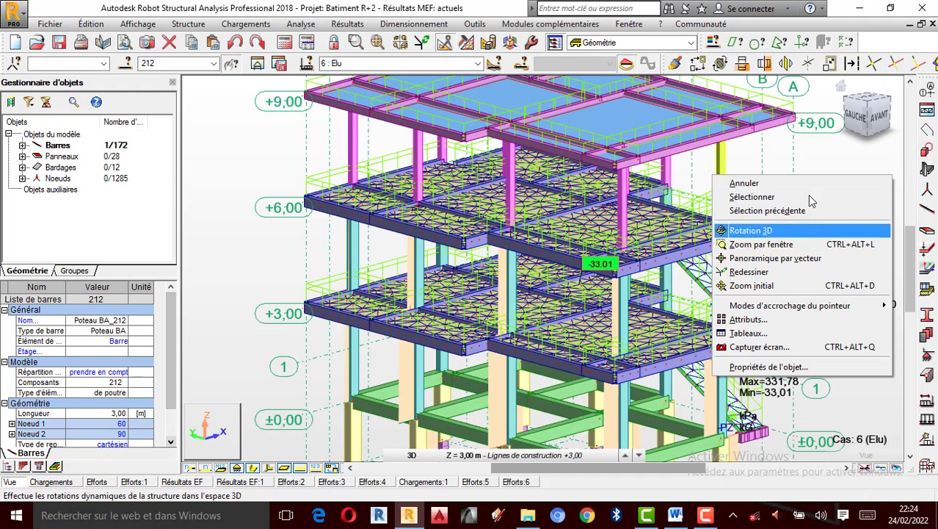
left_click(820, 170)
right_click(723, 176)
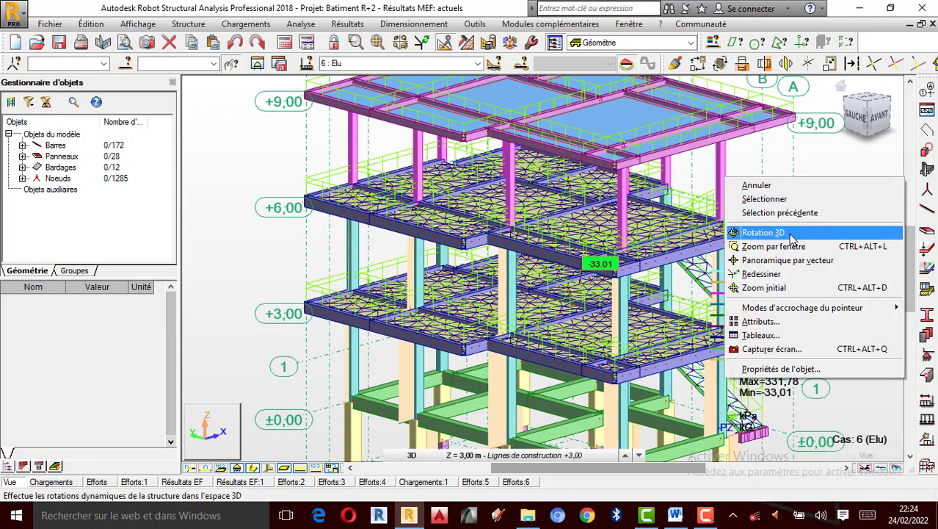
left_click(764, 236)
left_click_drag(738, 252, 614, 245)
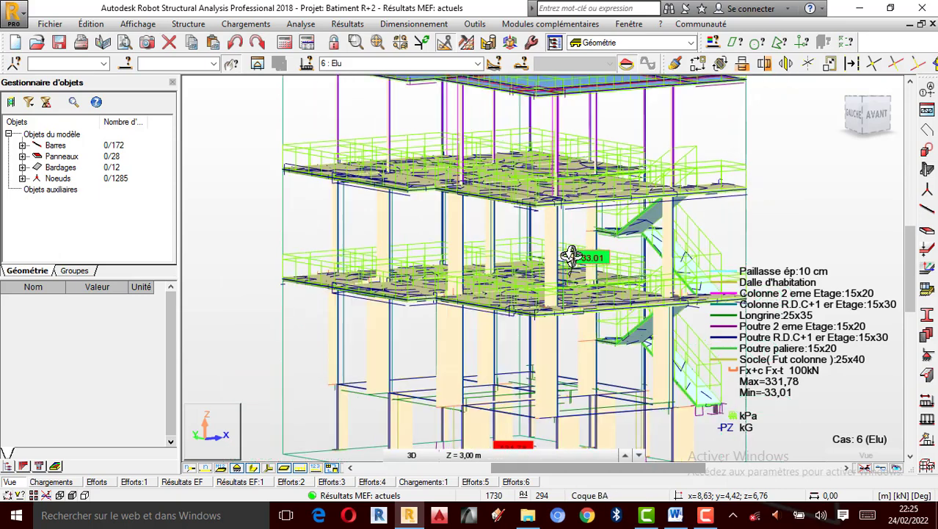
left_click_drag(571, 256, 534, 261)
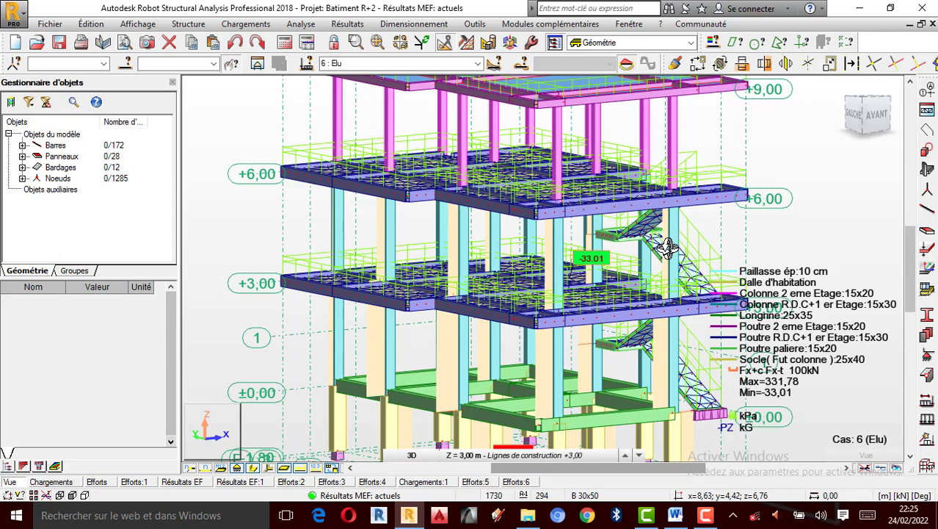
left_click_drag(675, 253, 633, 251)
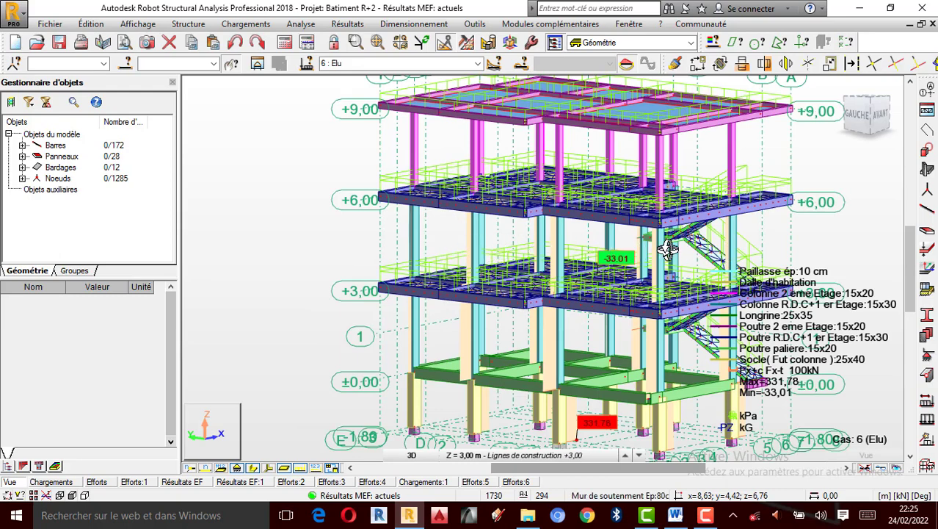
scroll(676, 253, "up", 1)
scroll(514, 268, "down", 1)
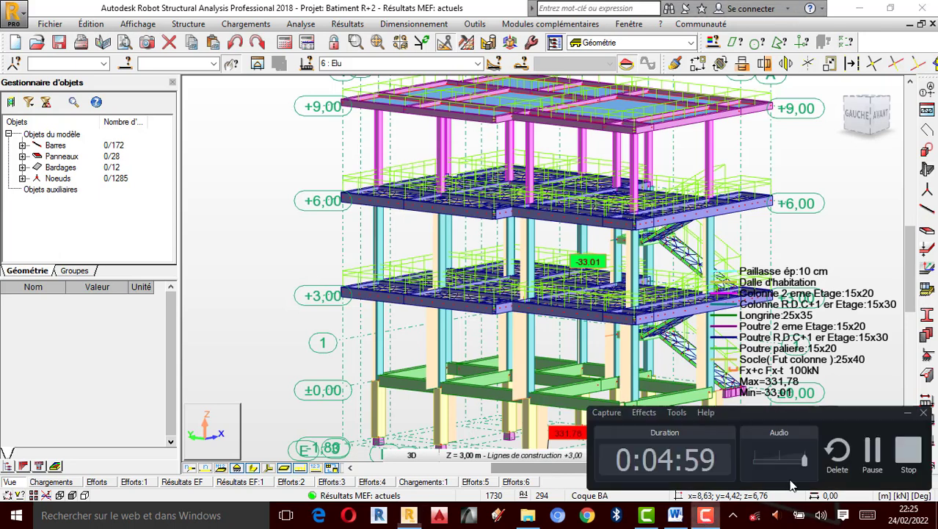
mouse_move(874, 456)
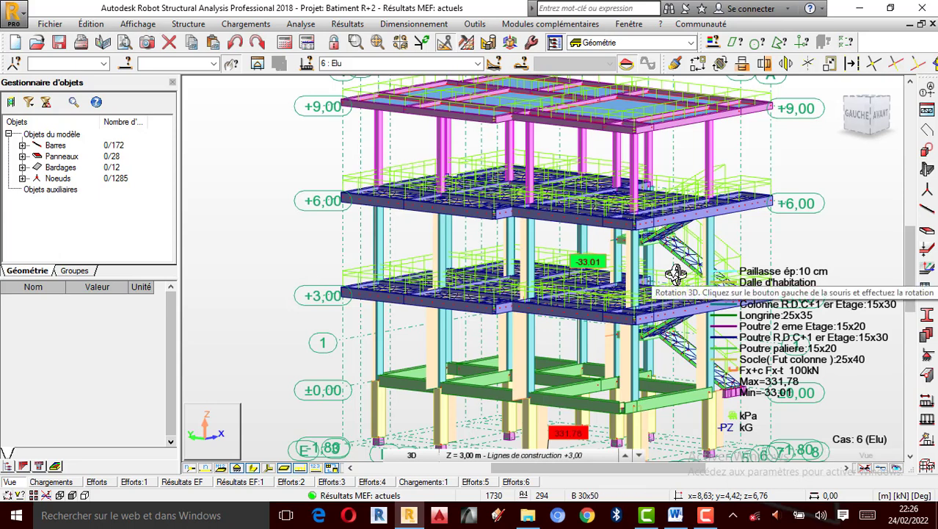
- Compare the positions of the maximum and minimum Fx on the foundation and upper-storey columns from several angles
left_click_drag(603, 248, 590, 270)
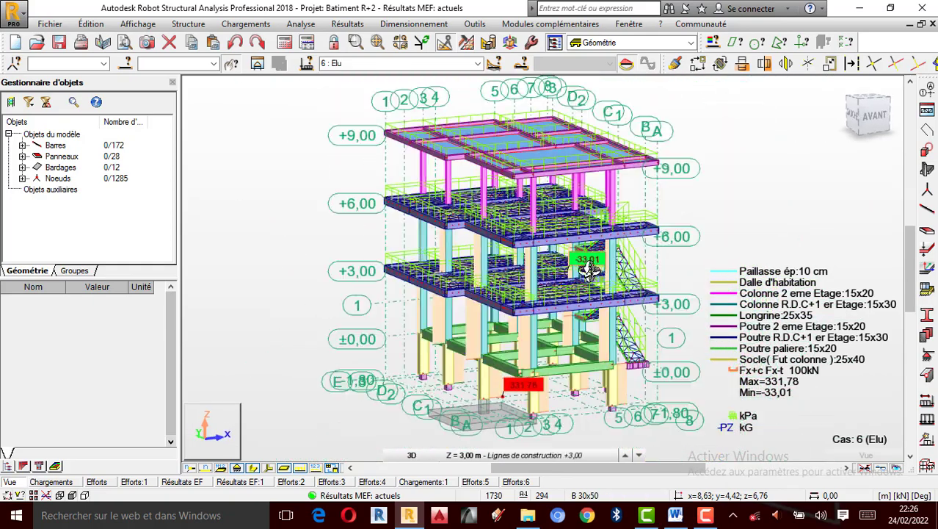
scroll(590, 270, "up", 3)
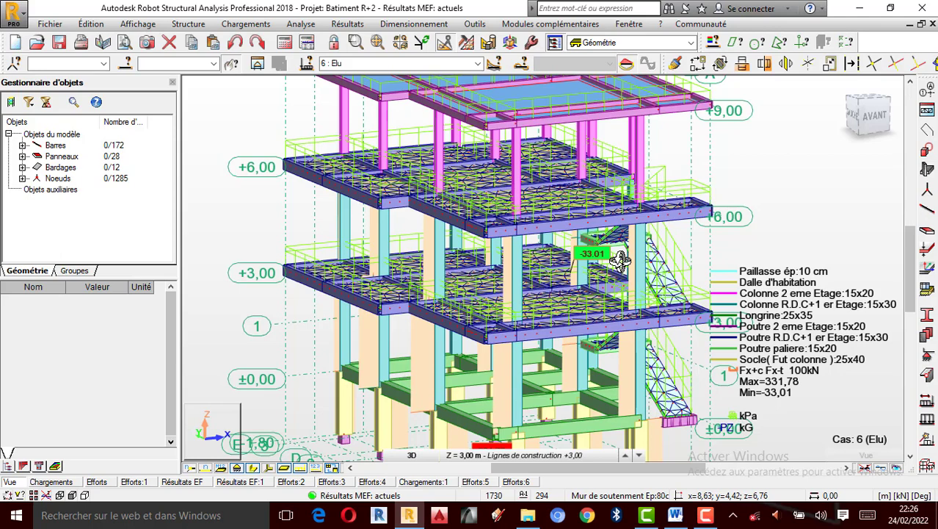
mouse_move(621, 245)
left_mouse_down()
mouse_move(601, 233)
mouse_move(614, 234)
left_mouse_up()
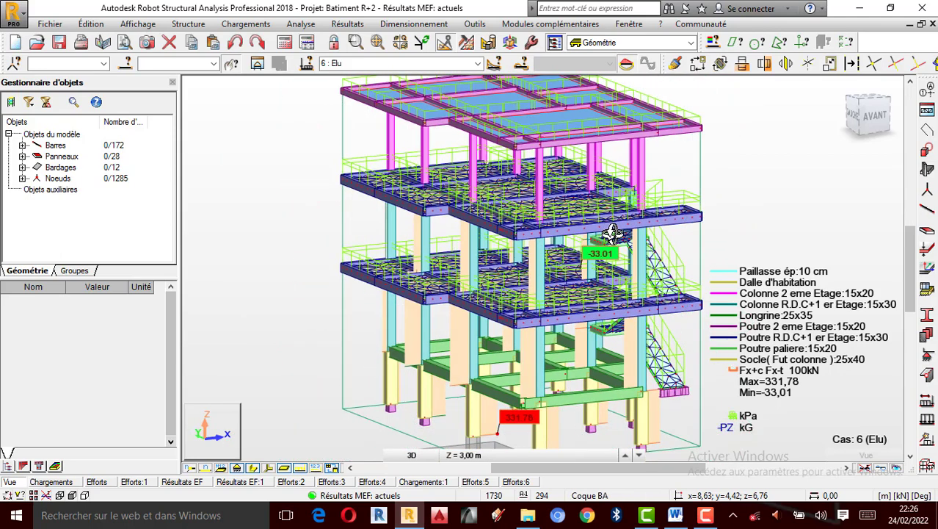
scroll(613, 234, "up", 3)
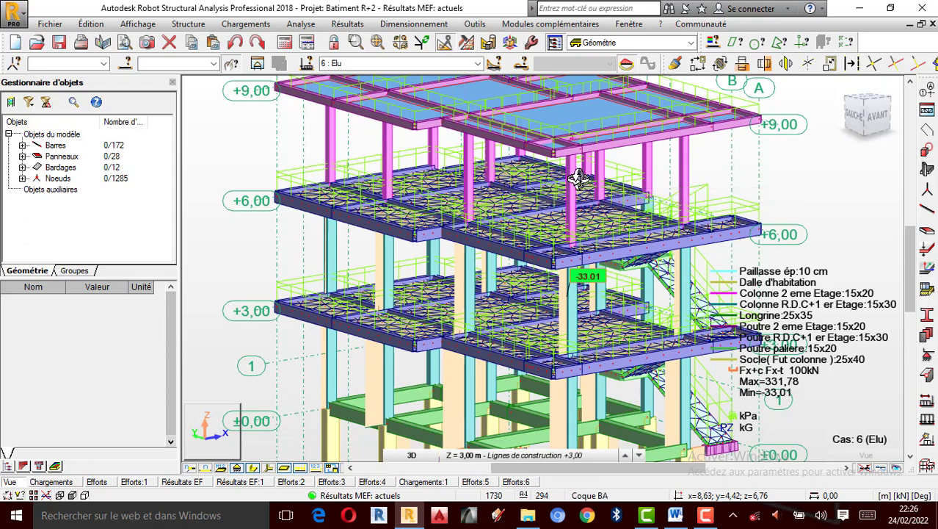
left_click_drag(578, 179, 474, 237)
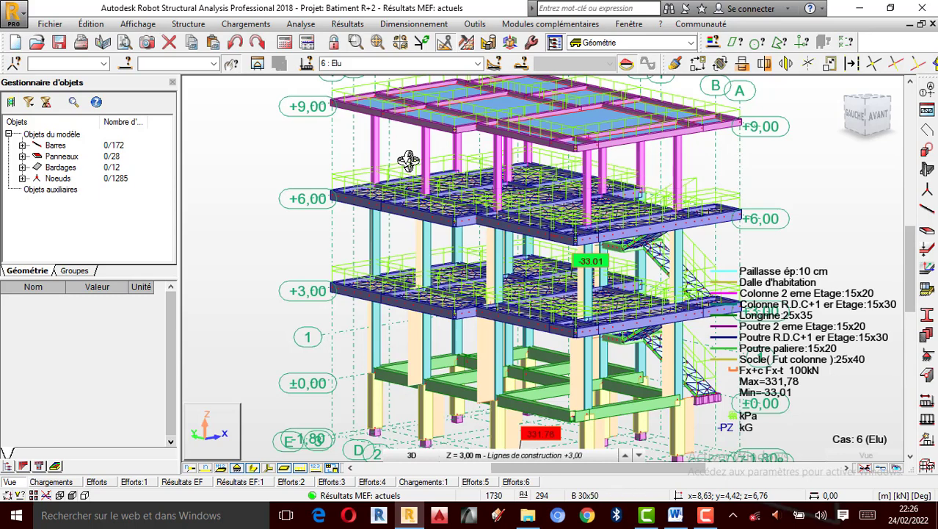
scroll(595, 175, "down", 1)
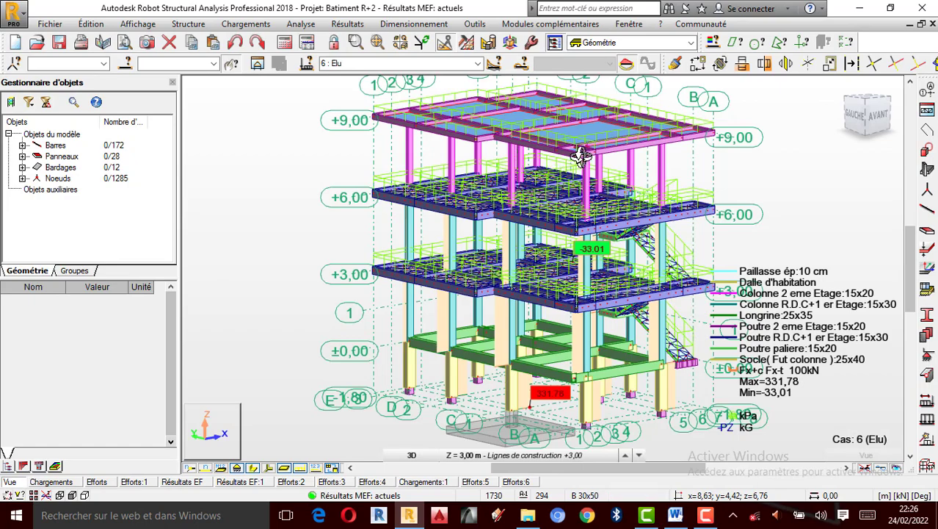
scroll(577, 158, "up", 1)
left_click_drag(576, 159, 561, 178)
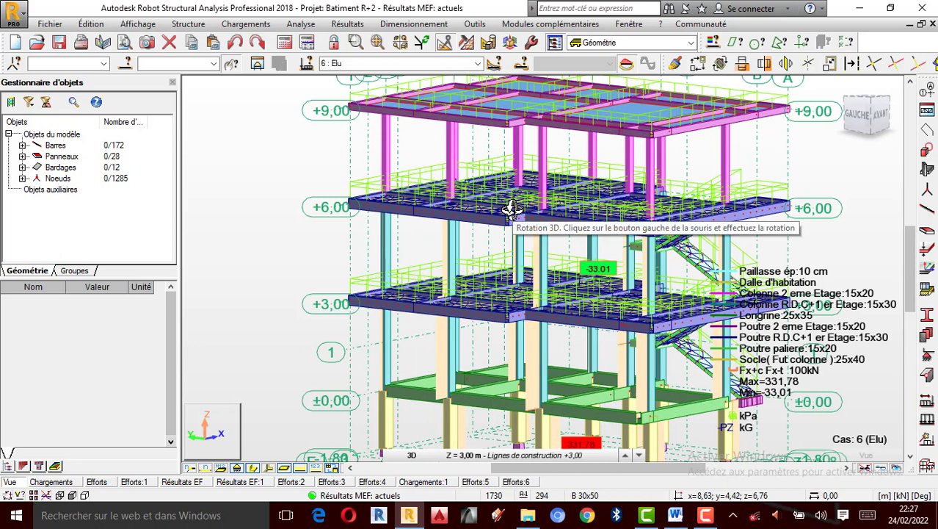
left_click_drag(512, 210, 445, 211)
left_click_drag(514, 254, 498, 270)
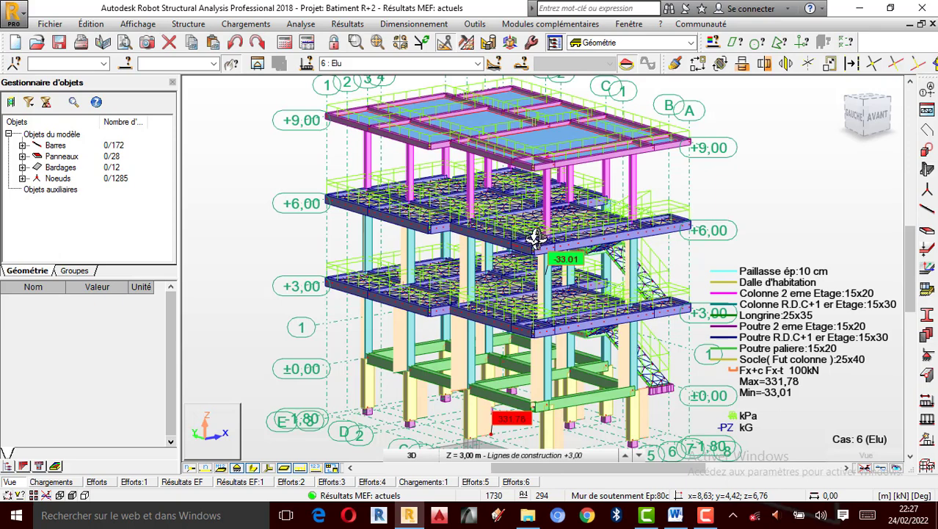
left_click_drag(540, 244, 538, 289)
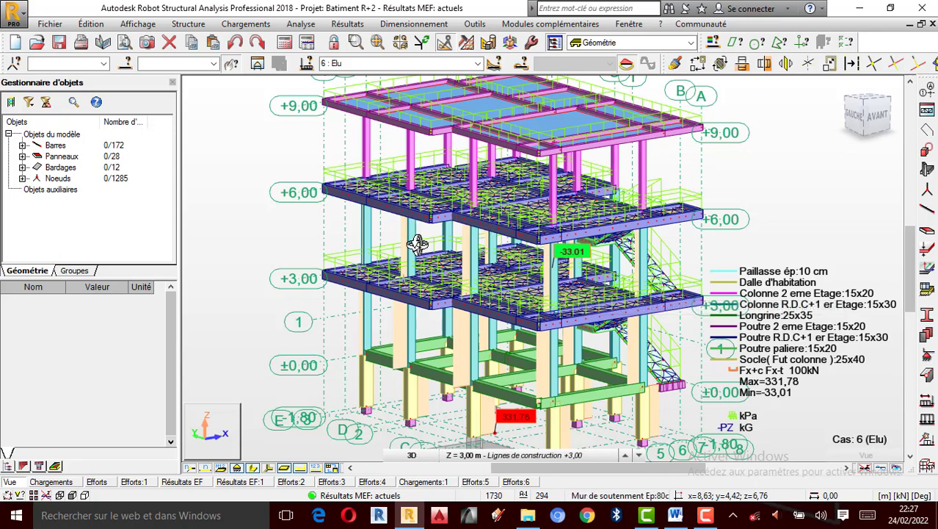
left_click_drag(566, 287, 575, 289)
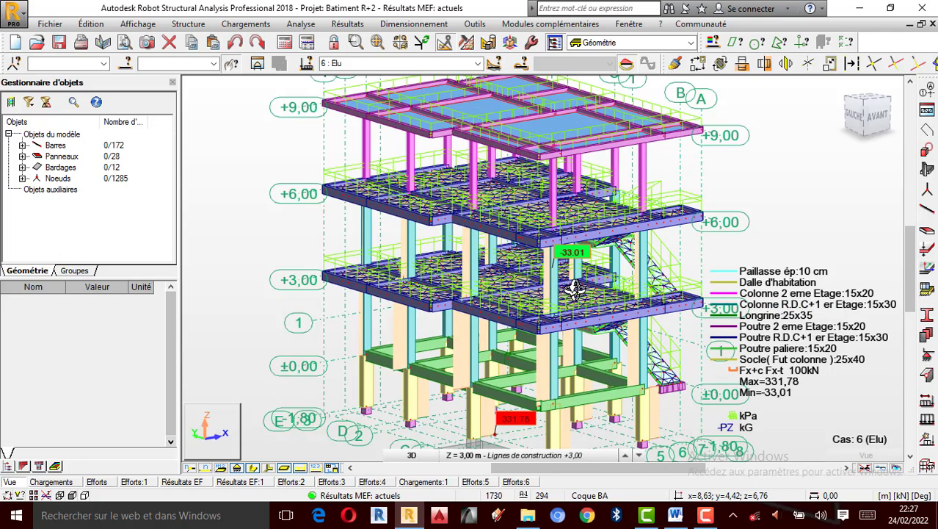
left_click_drag(519, 282, 517, 332)
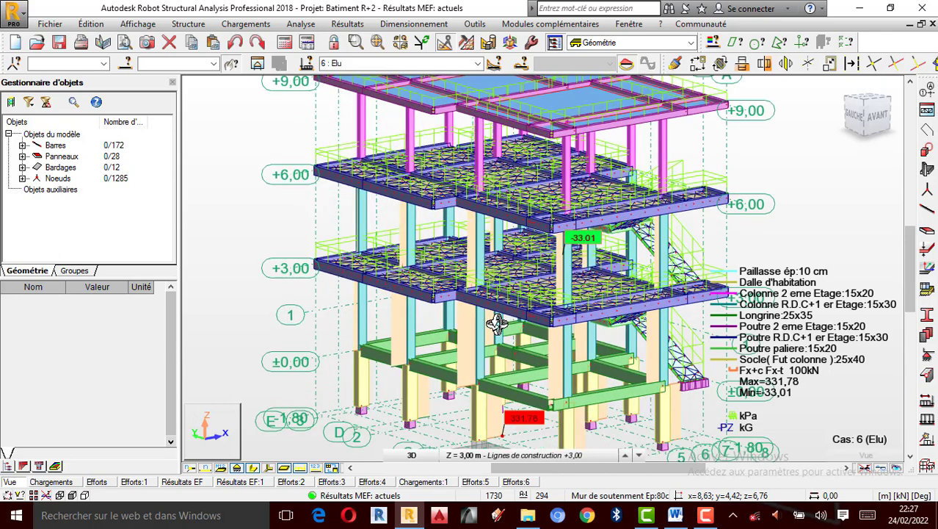
scroll(507, 323, "up", 1)
scroll(505, 294, "down", 1)
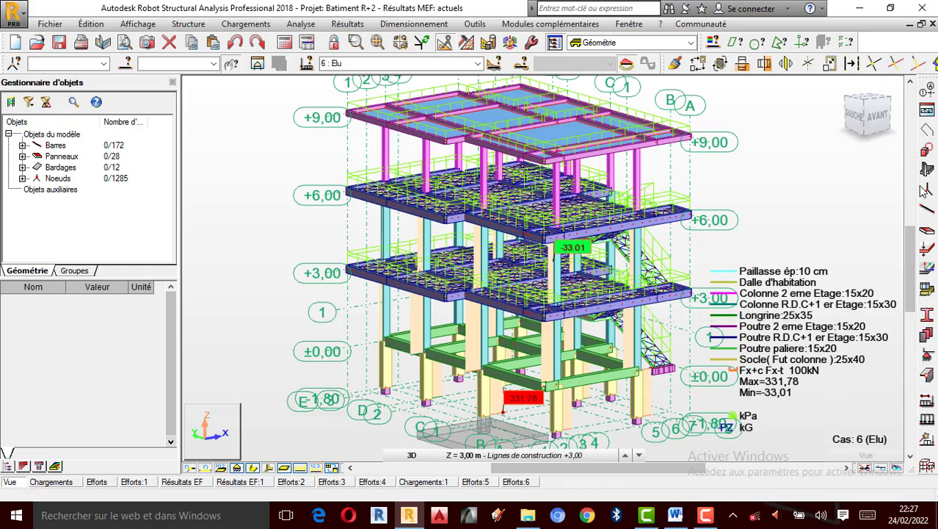
- Change the project's structure type to the multi-storey building study
left_click(928, 111)
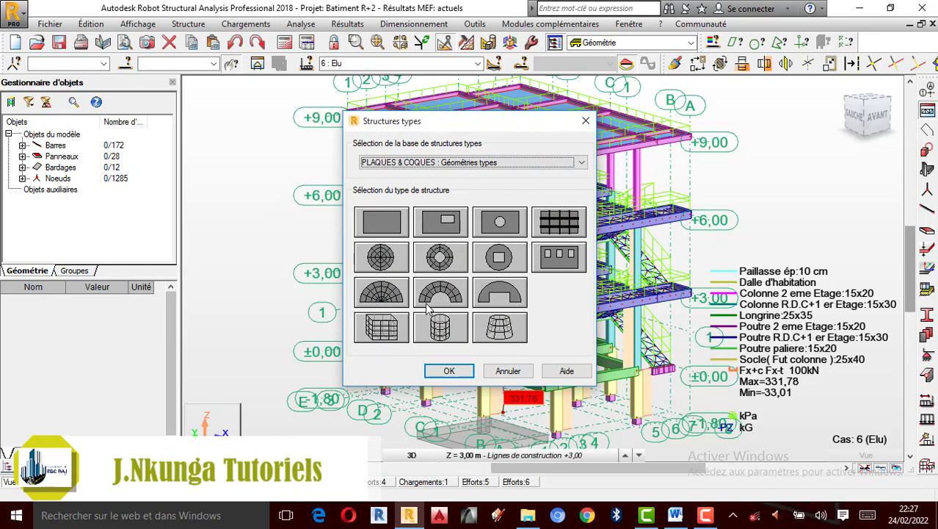
left_click(585, 120)
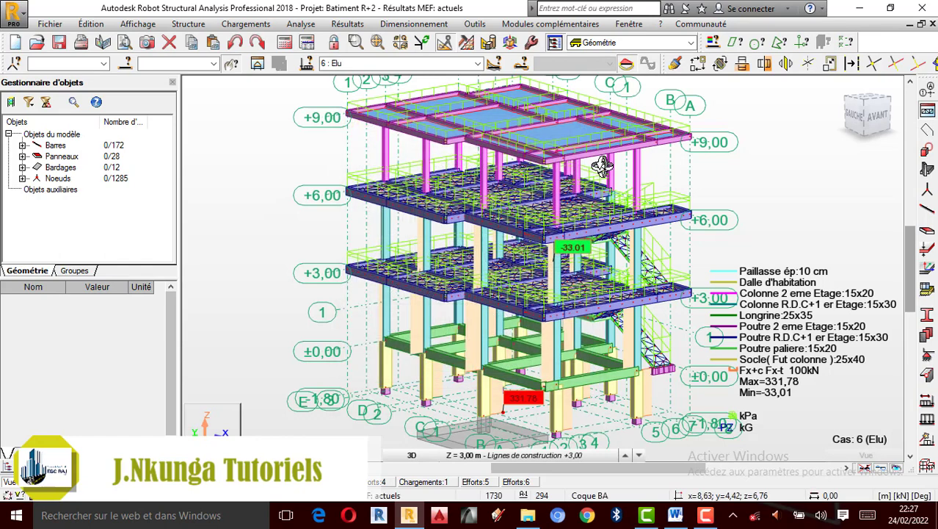
left_click(929, 468)
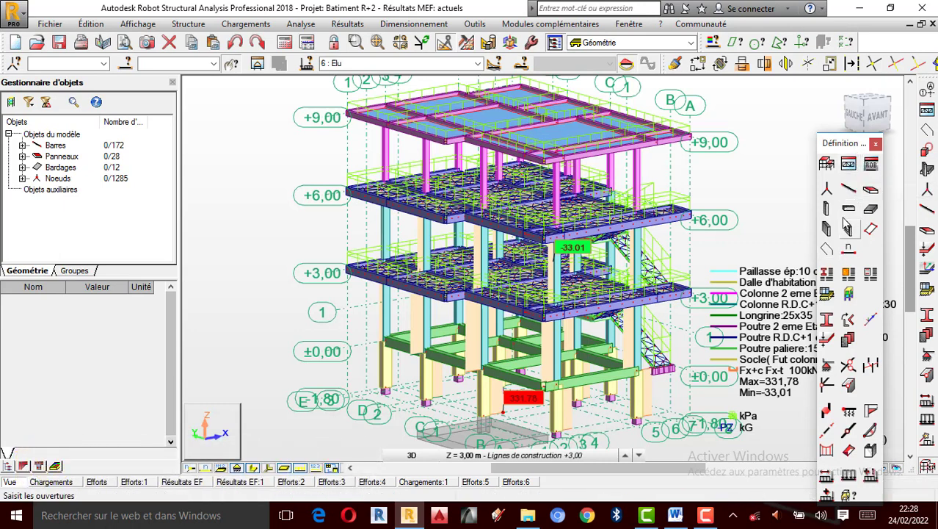
left_click(829, 165)
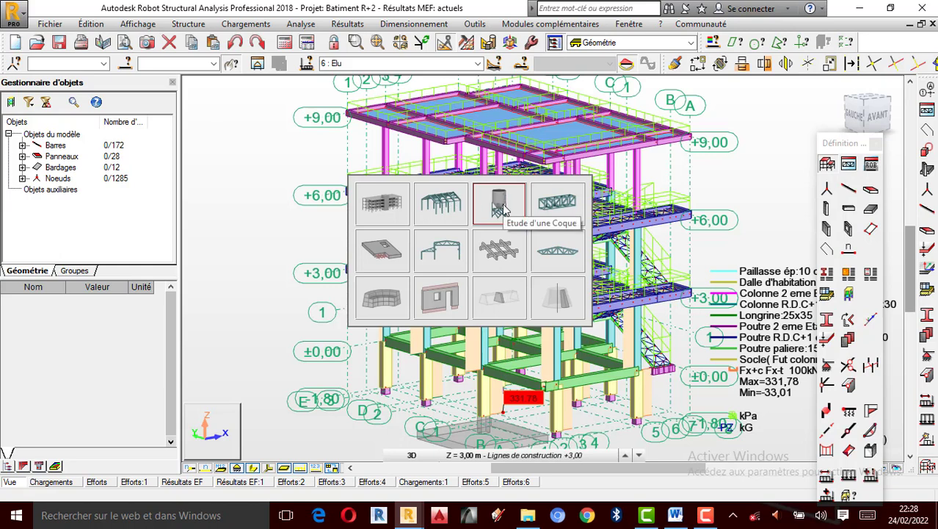
left_click(397, 214)
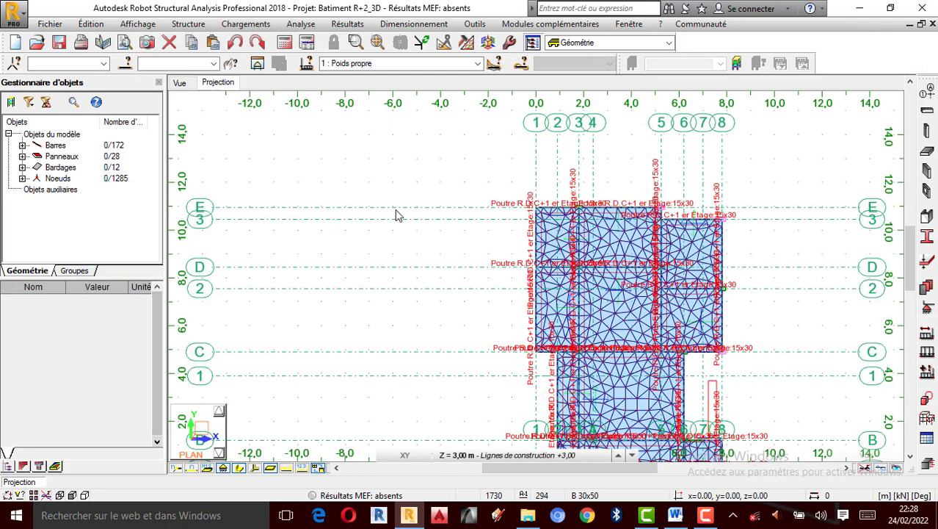
scroll(441, 194, "down", 3)
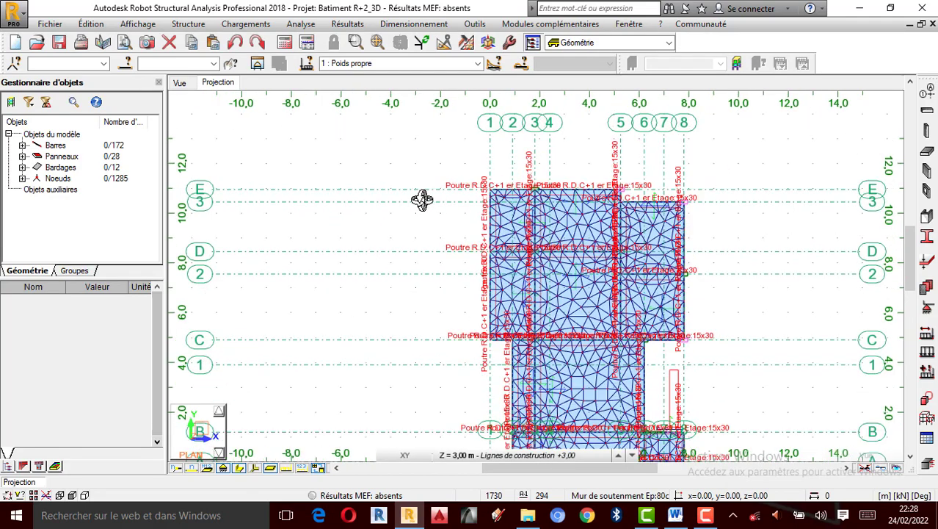
scroll(551, 247, "up", 1)
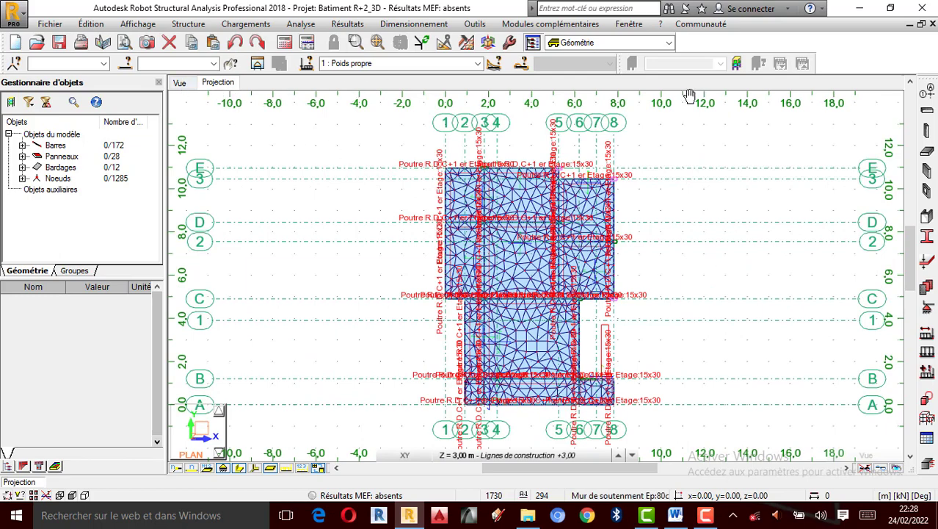
- Show the building in the 3D view with the section shapes of its beams and columns displayed
left_click(184, 84)
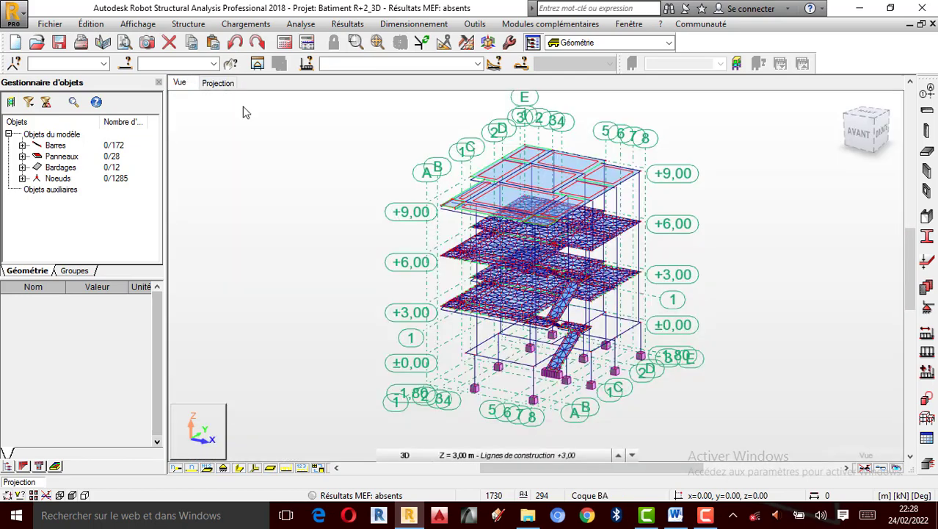
scroll(606, 279, "up", 1)
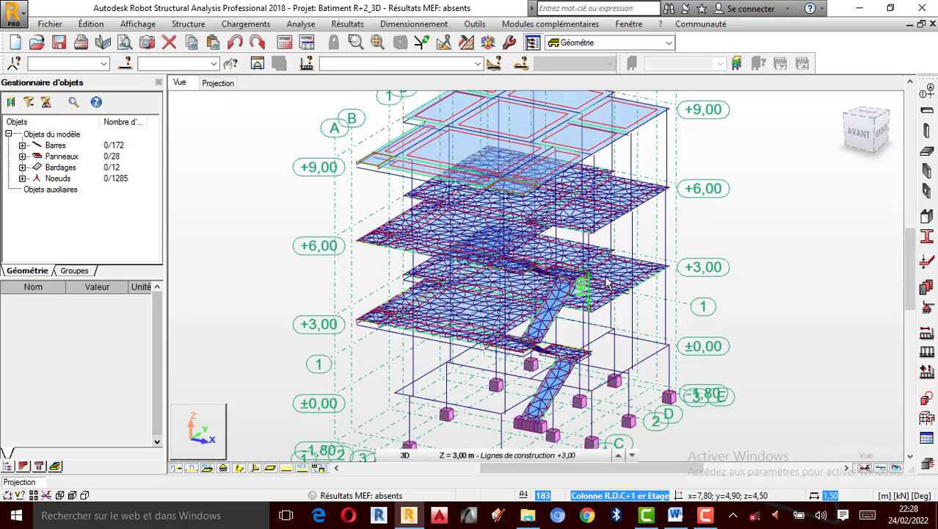
scroll(577, 265, "down", 2)
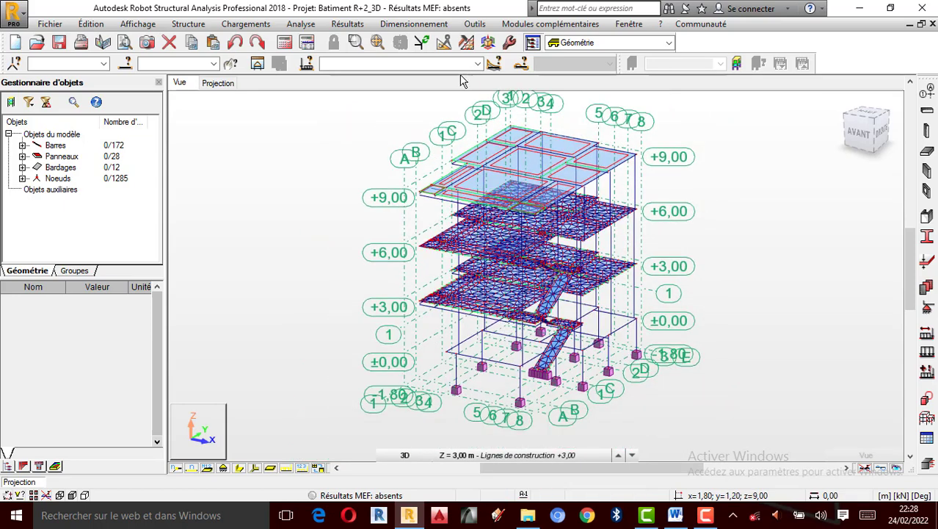
left_click(254, 467)
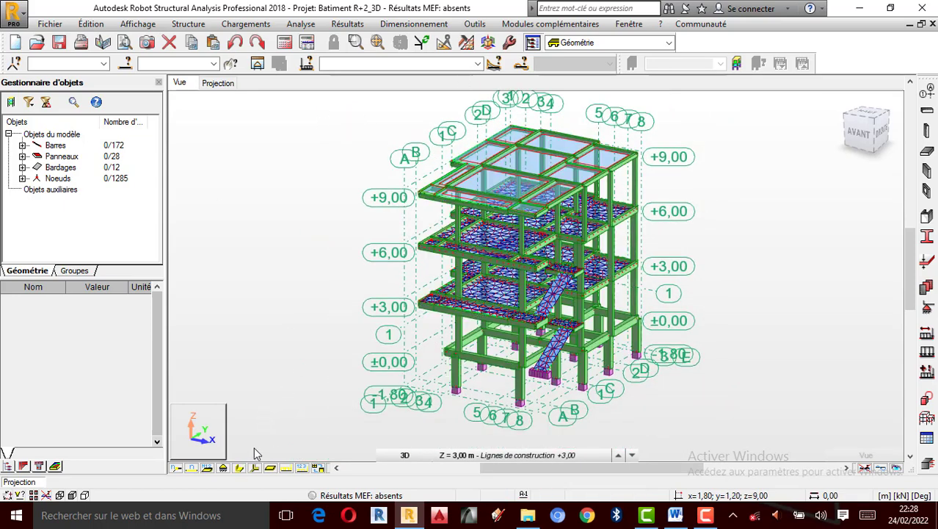
- Make load case 6 : Elu current and display its load symbols on the structure
left_click(478, 64)
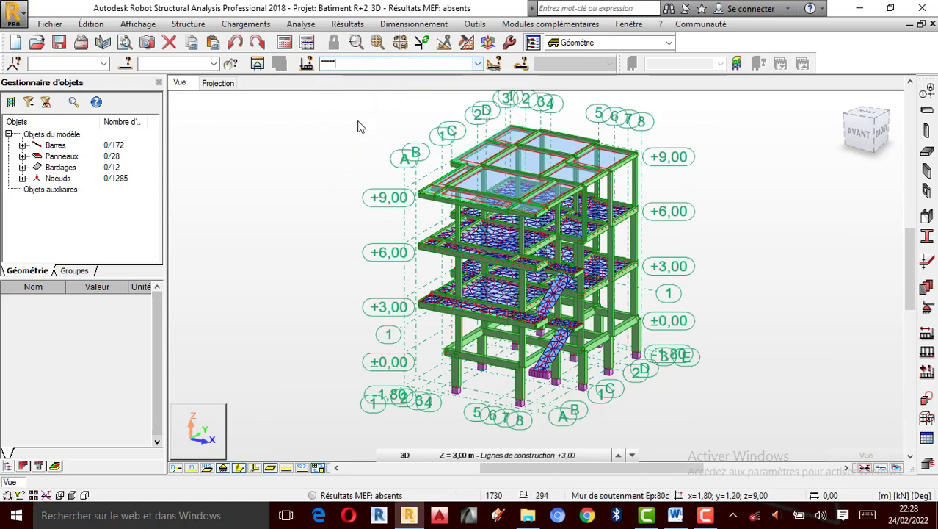
left_click(361, 130)
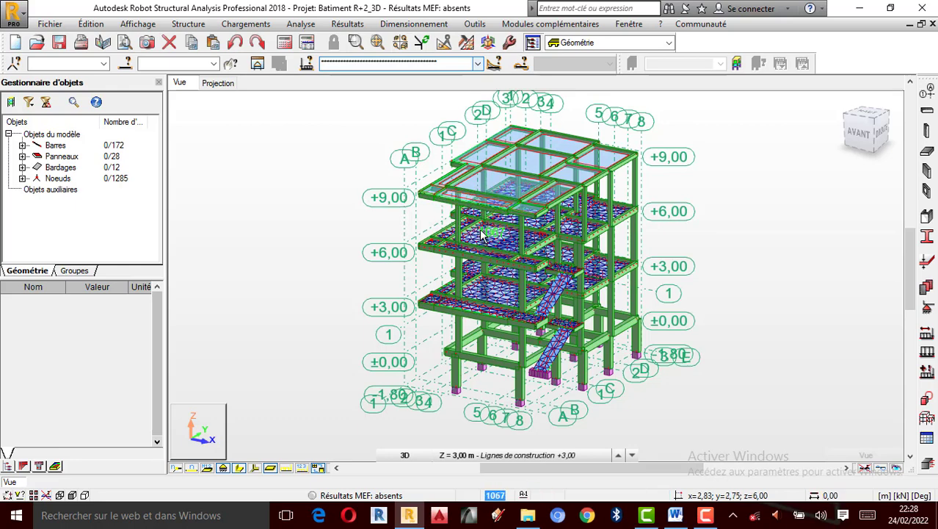
left_click(477, 64)
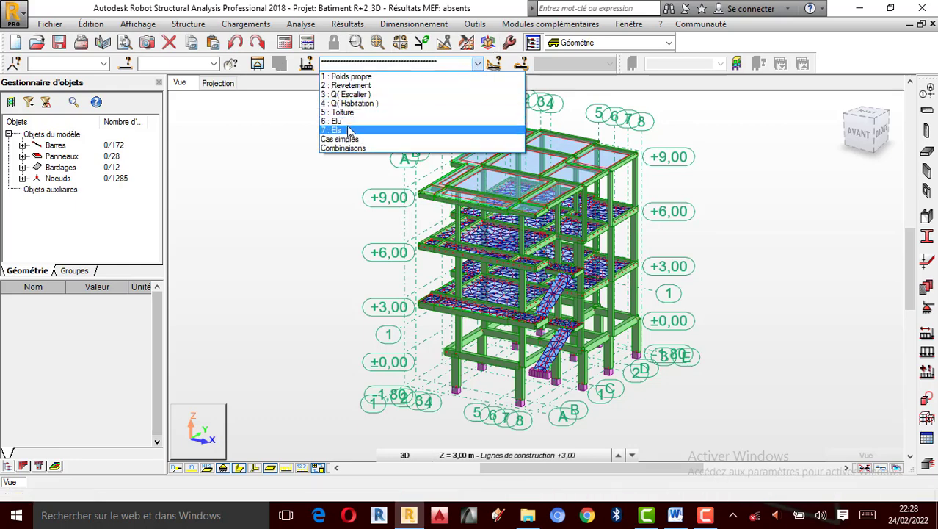
left_click(371, 128)
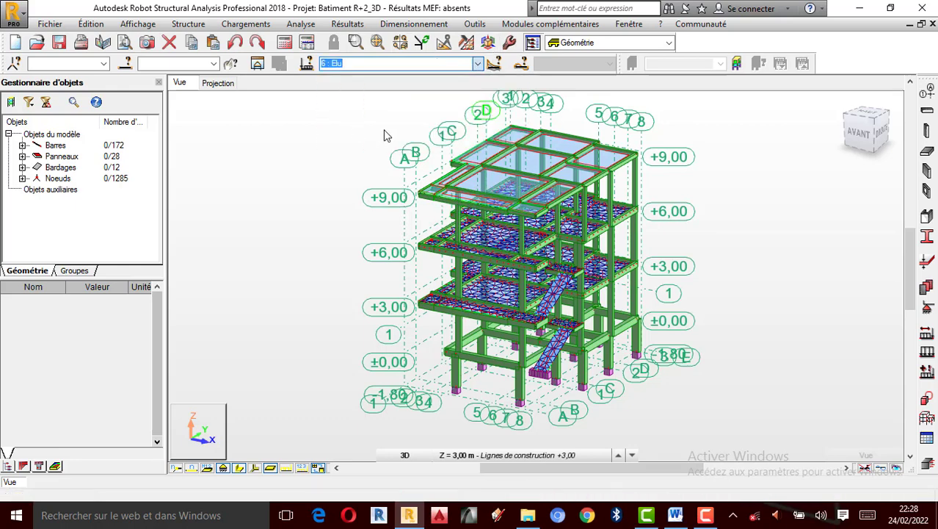
left_click(301, 469)
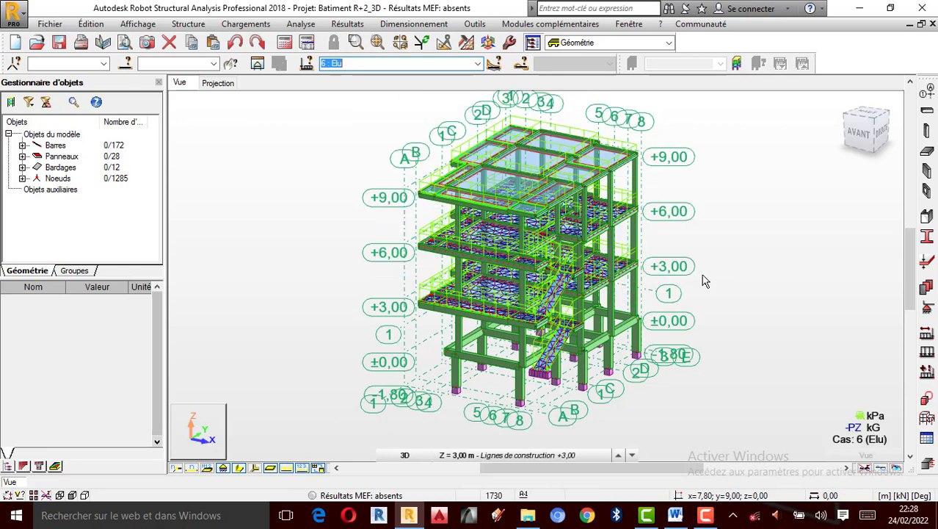
- Display the bars coloured by section with the "Profilés - légende par couleurs" attribute
right_click(663, 259)
left_click(673, 301)
left_click_drag(673, 297, 670, 262)
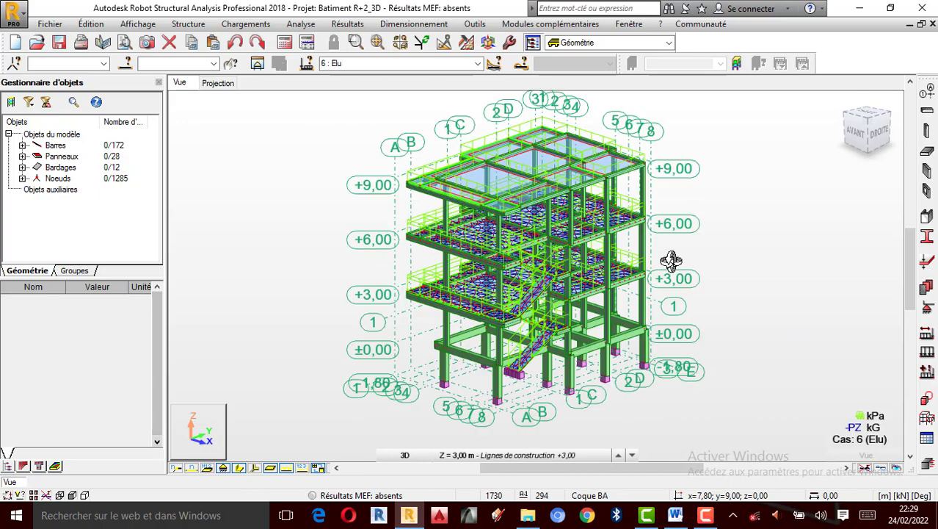
right_click(716, 235)
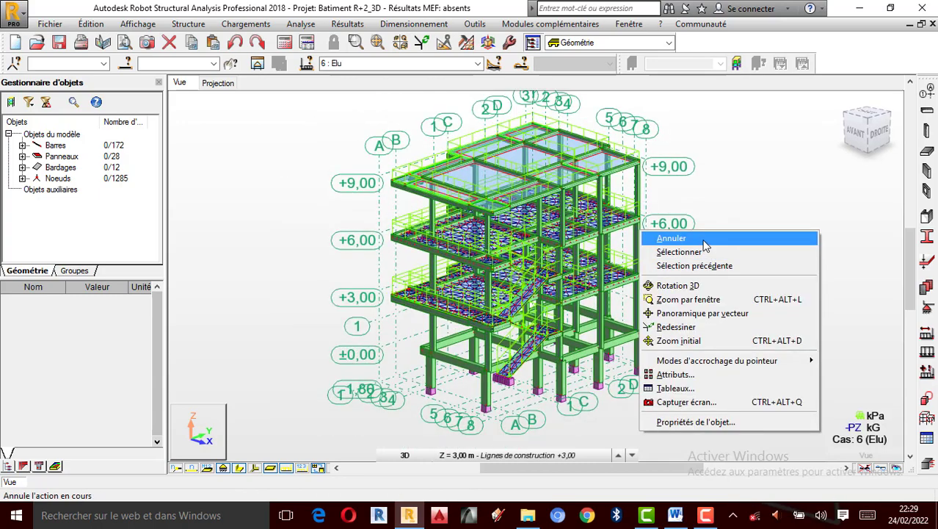
right_click(686, 233)
left_click(690, 371)
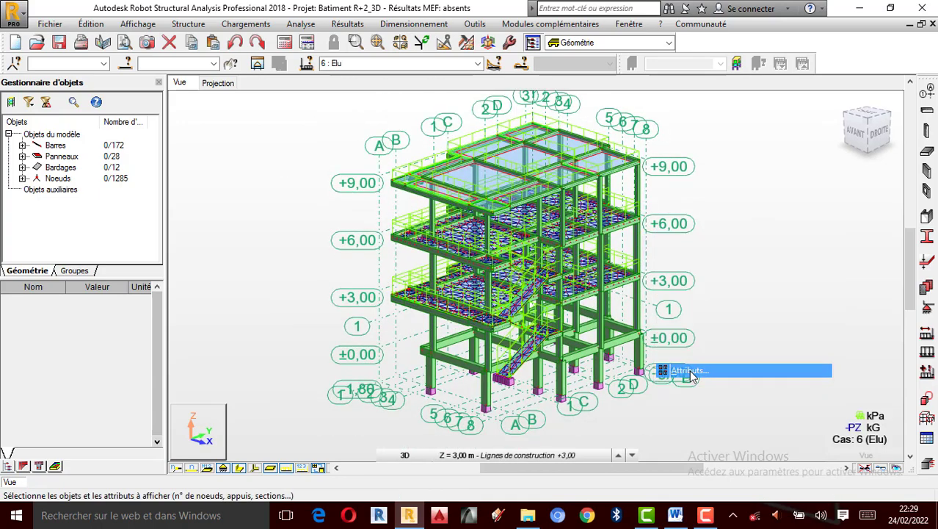
left_click(85, 128)
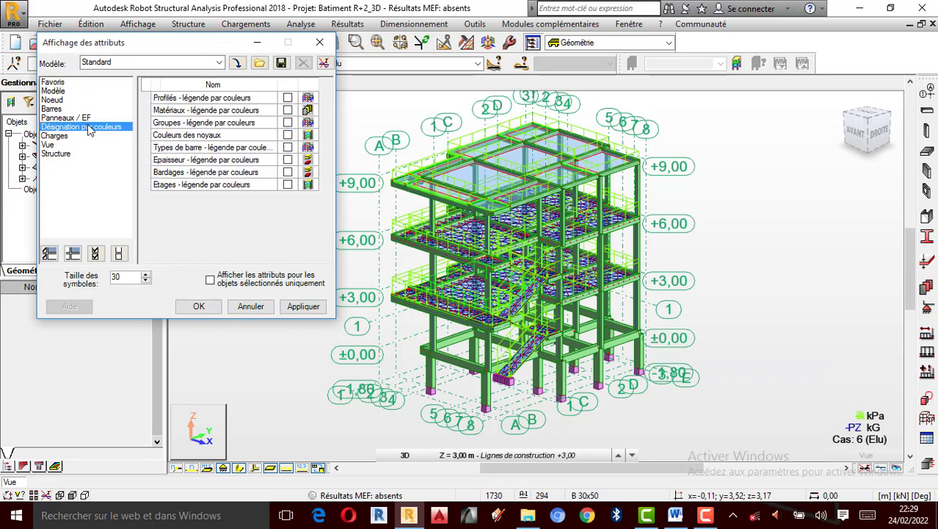
left_click(287, 99)
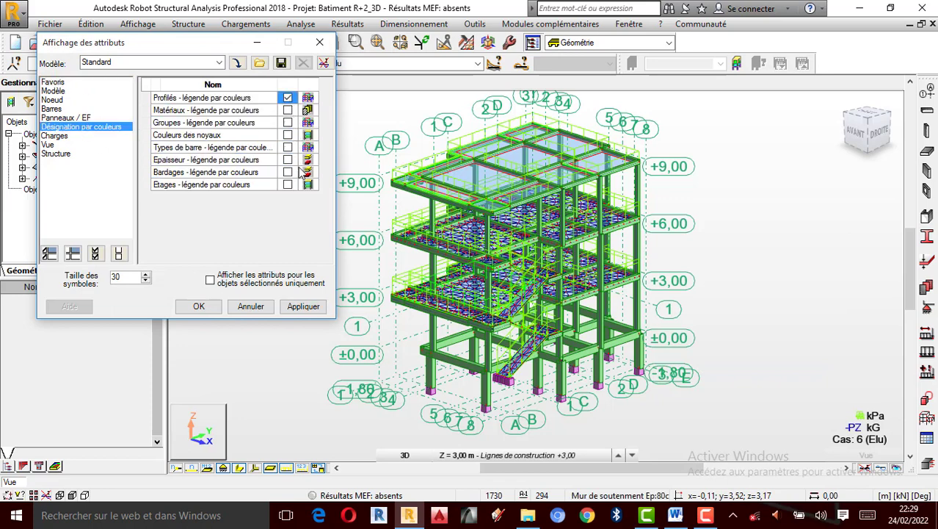
left_click(304, 306)
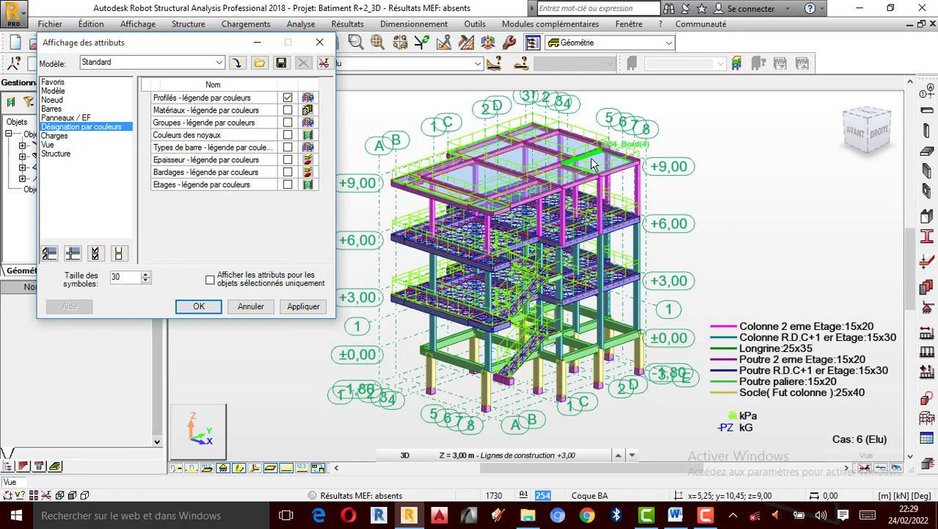
scroll(588, 158, "up", 1)
scroll(587, 158, "down", 1)
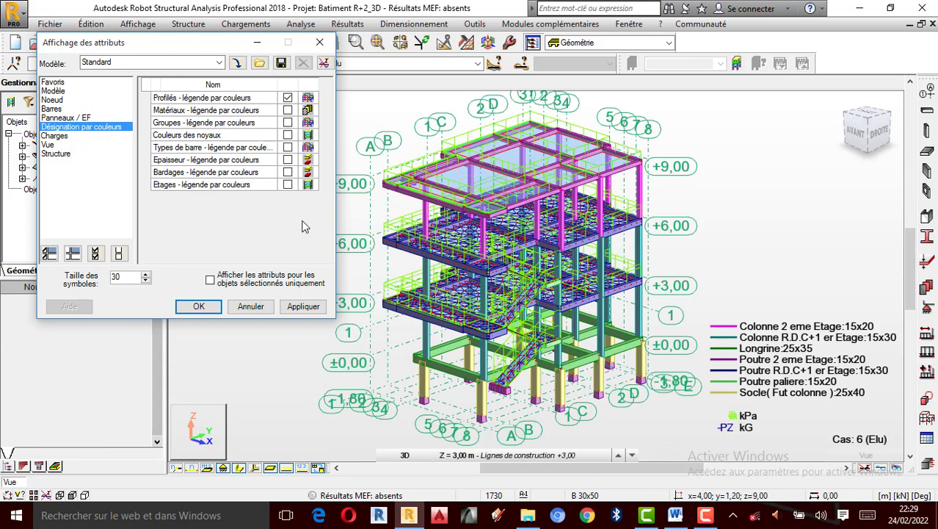
- Enable the "Etages - légende par couleurs" attribute, apply it and close the display attributes
left_click(288, 185)
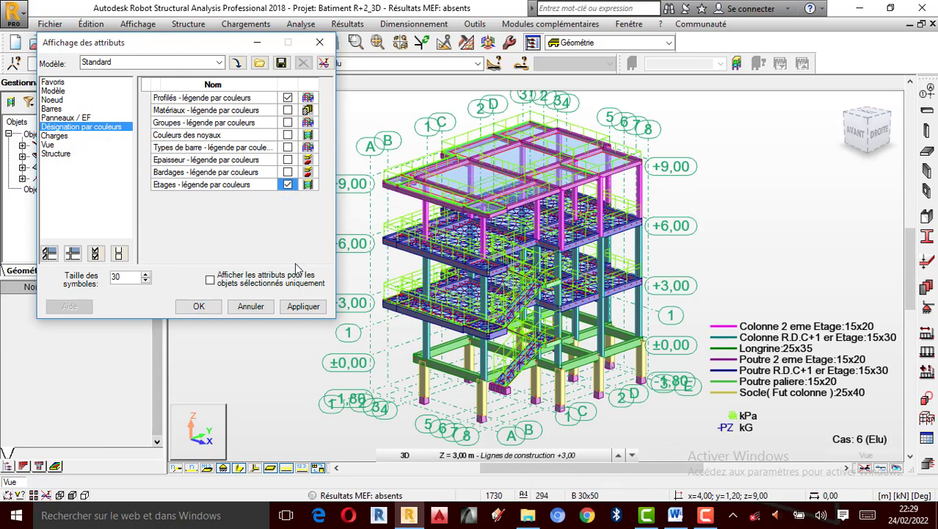
left_click(310, 308)
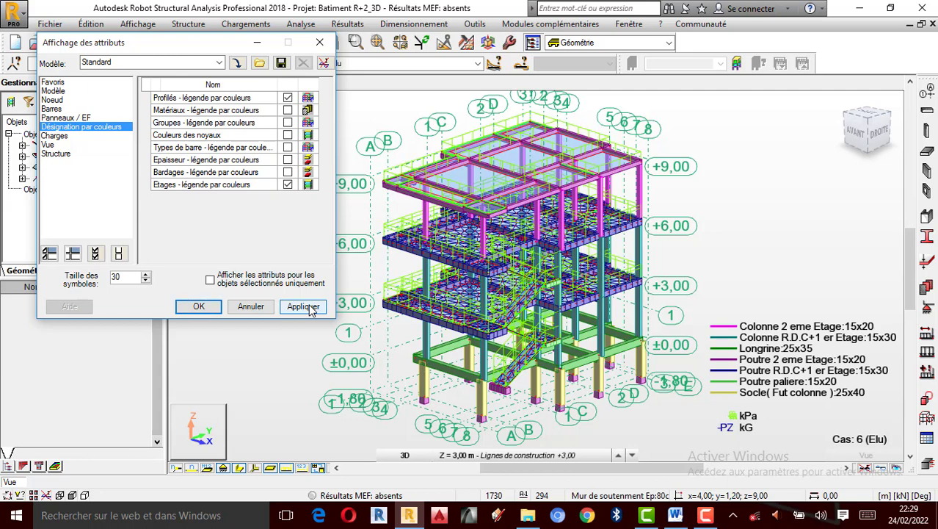
left_click(319, 41)
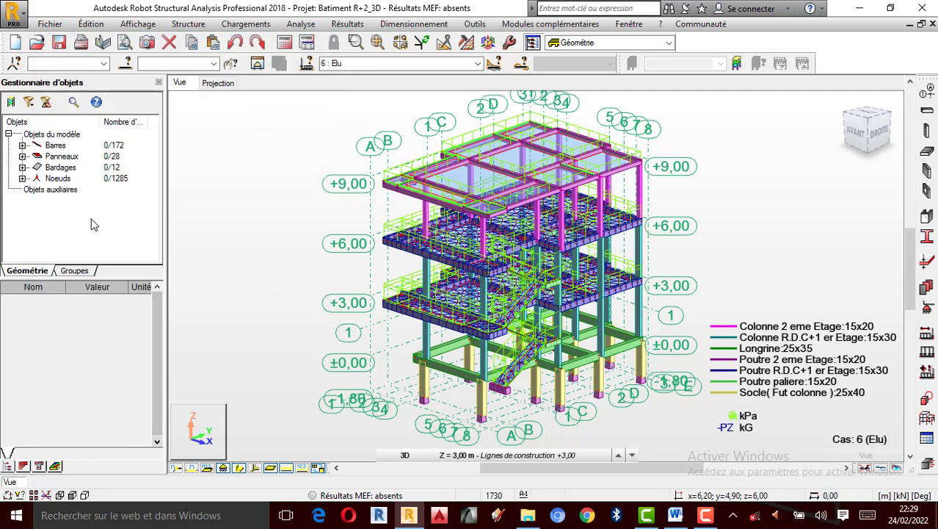
right_click(656, 198)
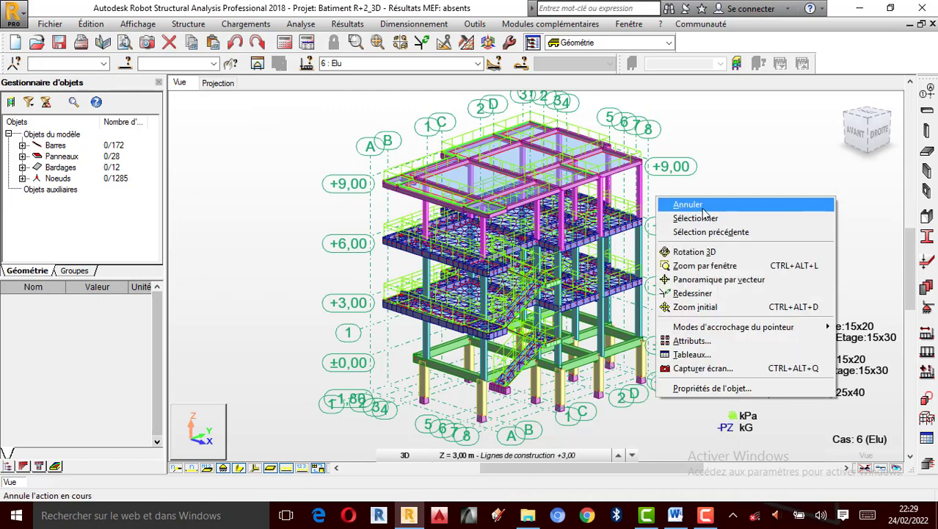
left_click(694, 205)
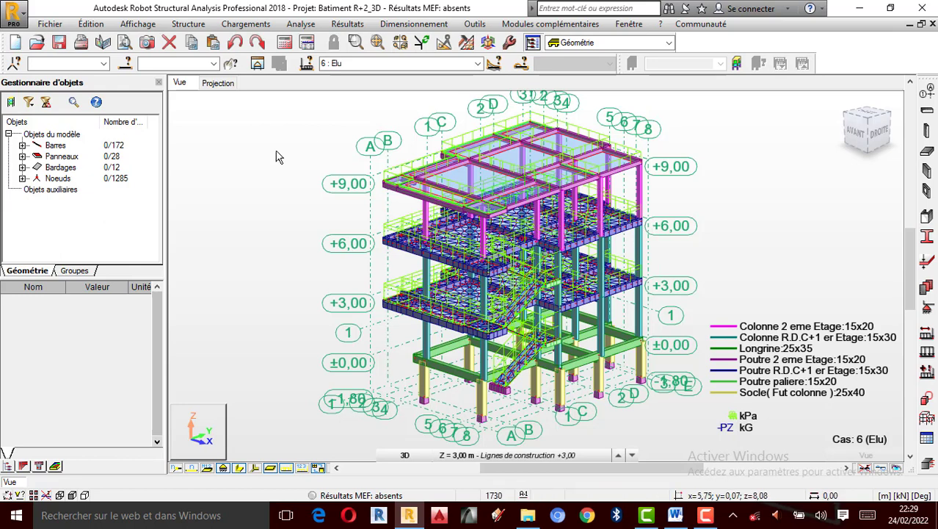
- Dock the special selections toolbar beside the layout selector and open the bar selection dialog by group colour
left_click(230, 63)
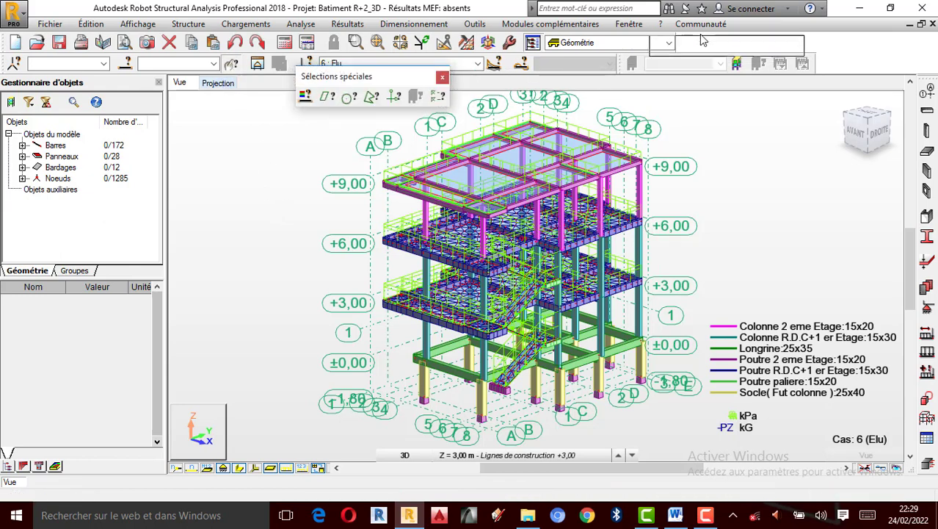
left_click_drag(723, 38, 723, 42)
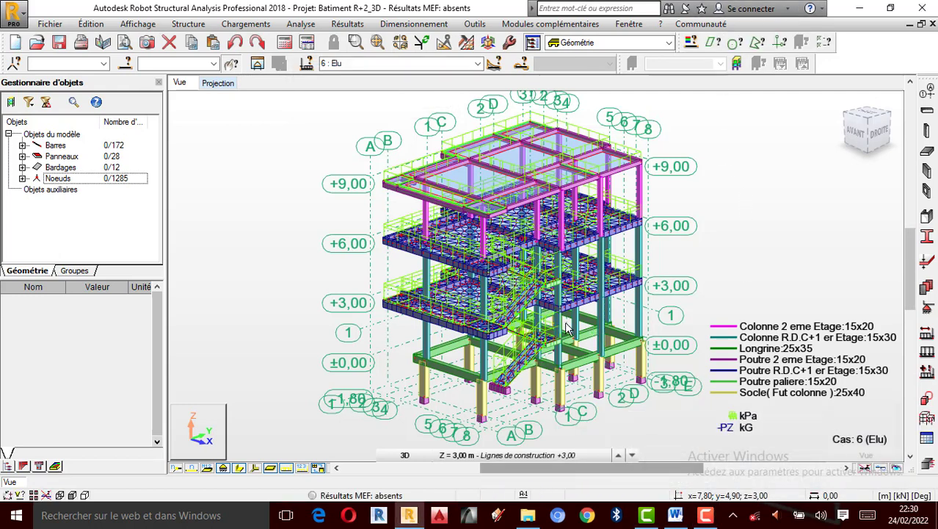
scroll(563, 321, "up", 2)
scroll(558, 324, "down", 1)
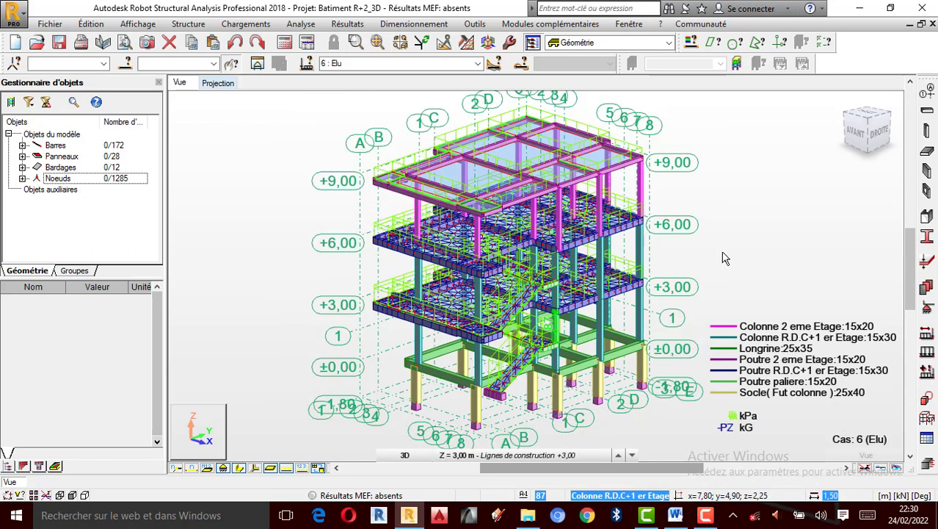
left_click(691, 42)
left_click_drag(778, 86, 177, 122)
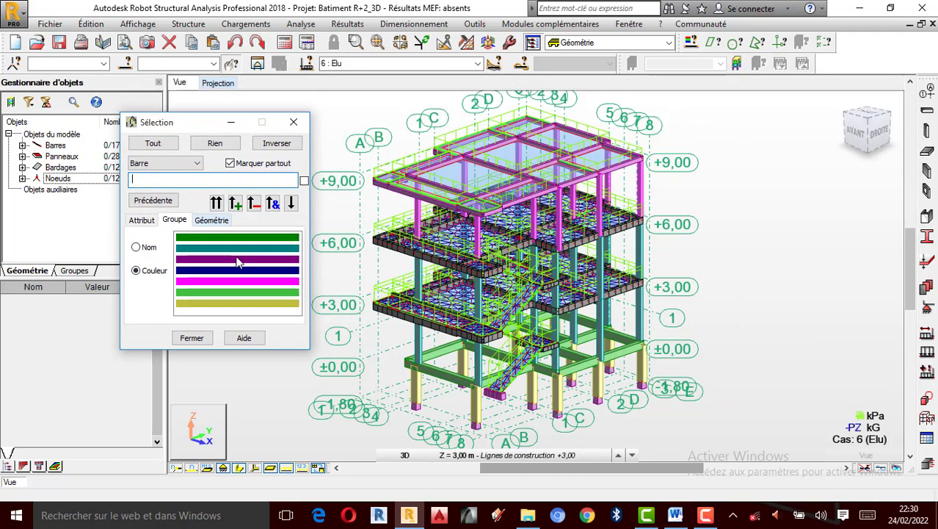
- Examine the coloured beams and columns of each storey and the attribute and group criteria for selecting bars
scroll(526, 339, "up", 2)
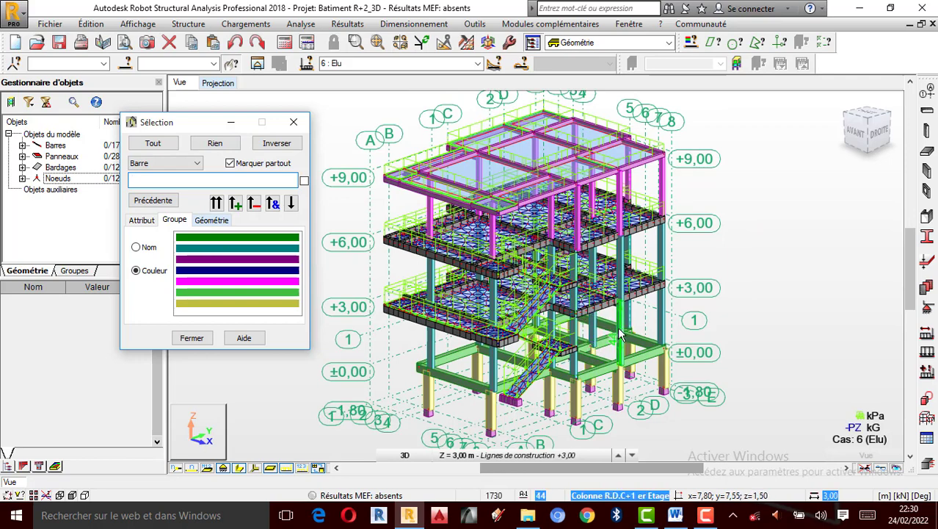
scroll(621, 336, "up", 2)
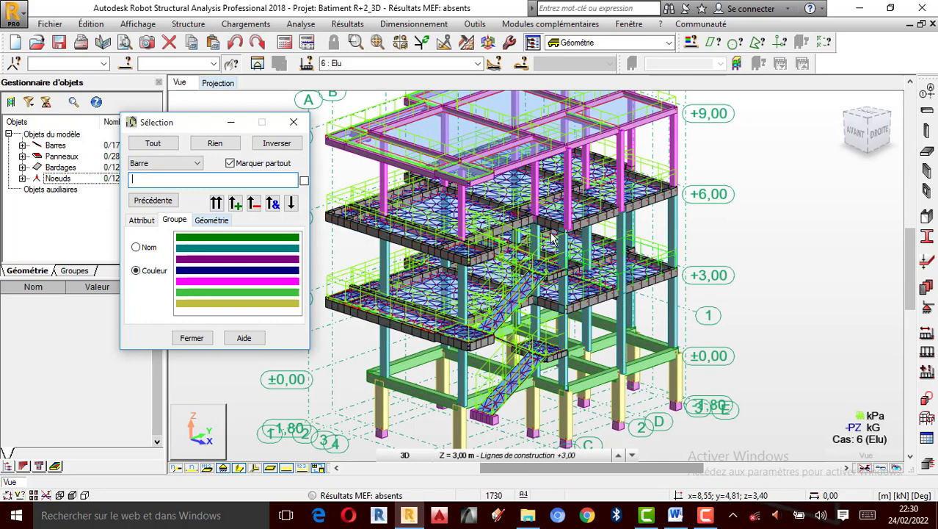
scroll(562, 246, "up", 1)
scroll(624, 273, "up", 1)
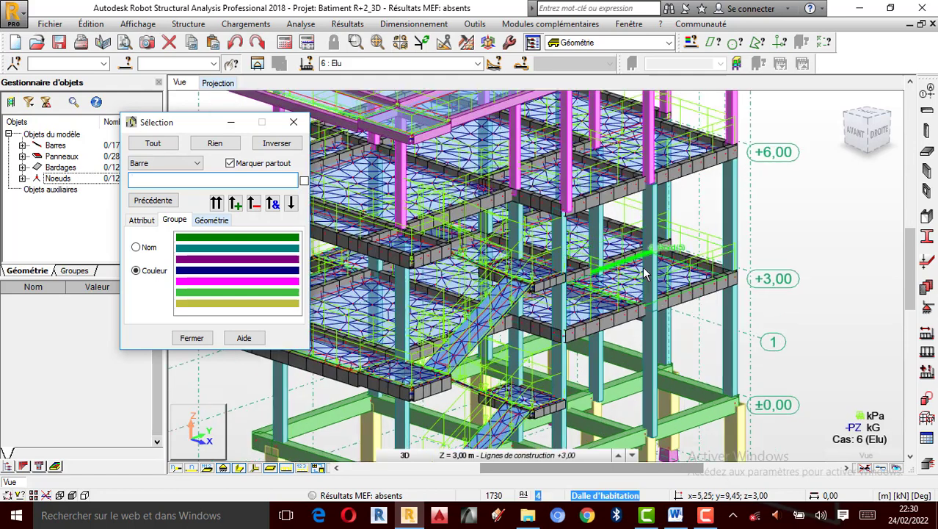
scroll(712, 301, "down", 1)
scroll(711, 301, "down", 1)
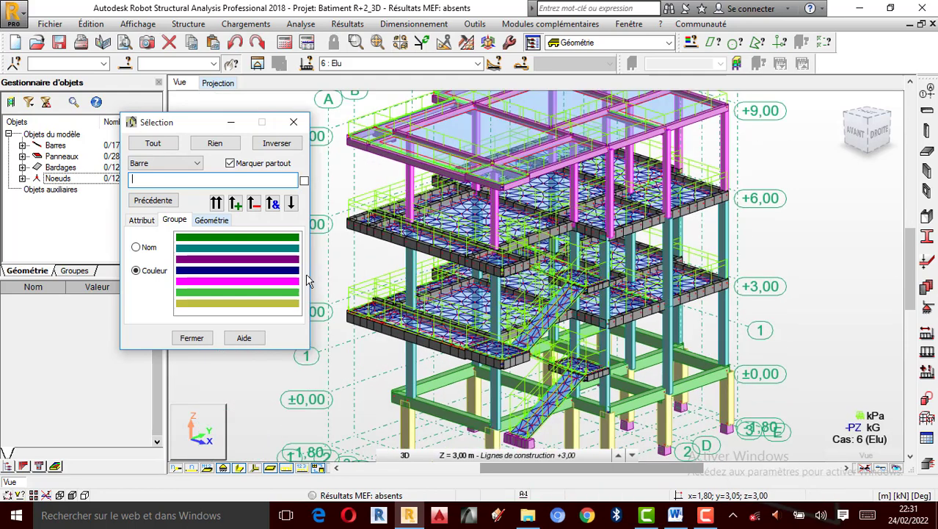
left_click(142, 221)
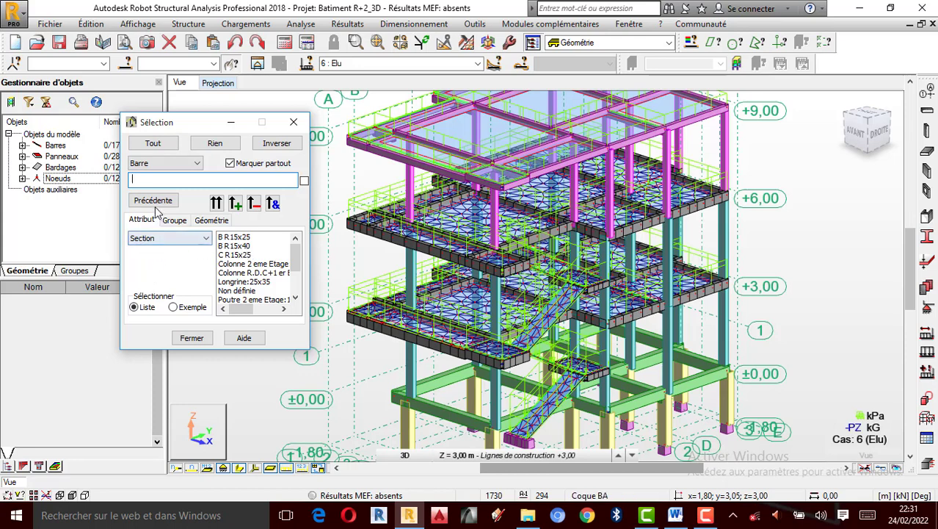
left_click(174, 220)
- Add the bars lying between Z = 0 and Z = 3 to the selection using geometric criteria
left_click(209, 221)
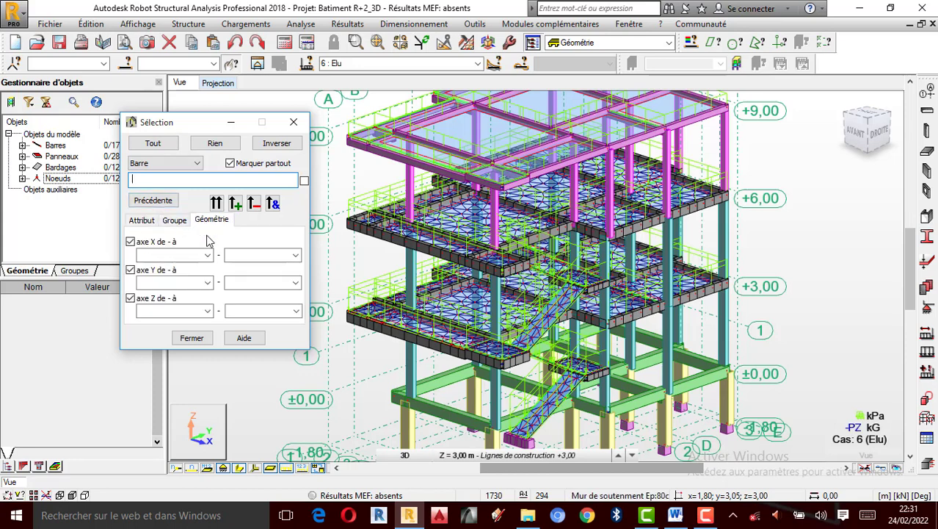
scroll(577, 227, "down", 1)
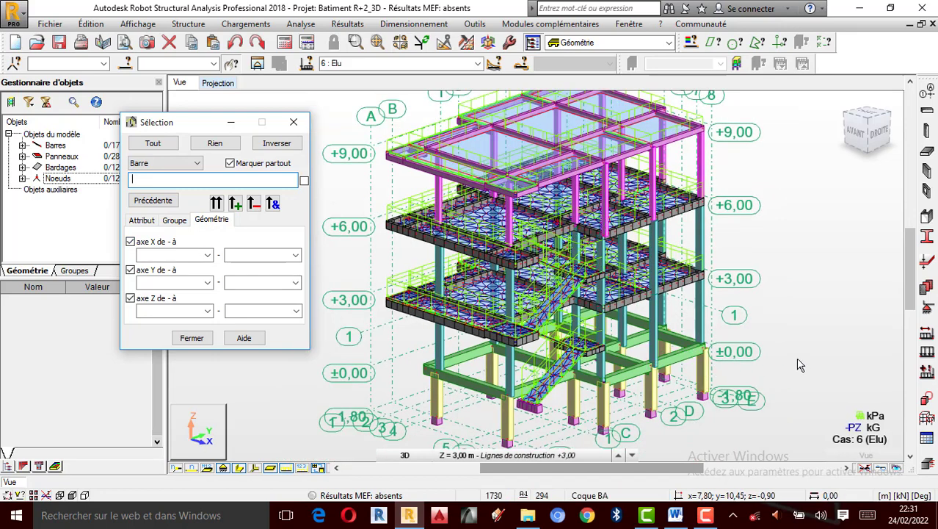
left_click(183, 312)
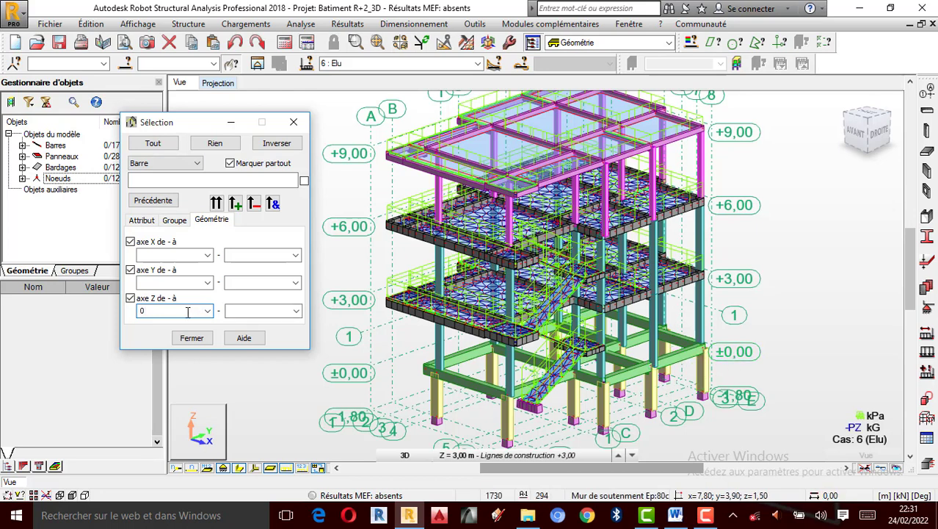
key("Tab")
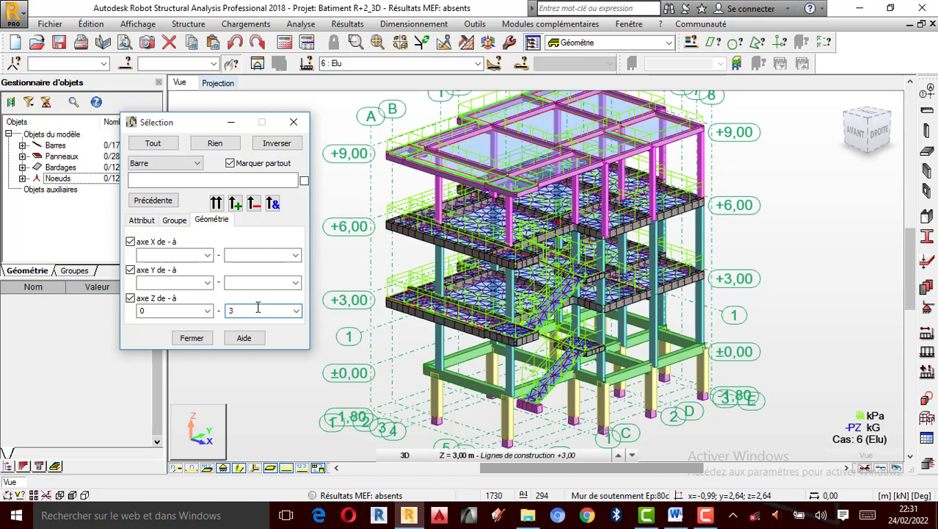
left_click(235, 204)
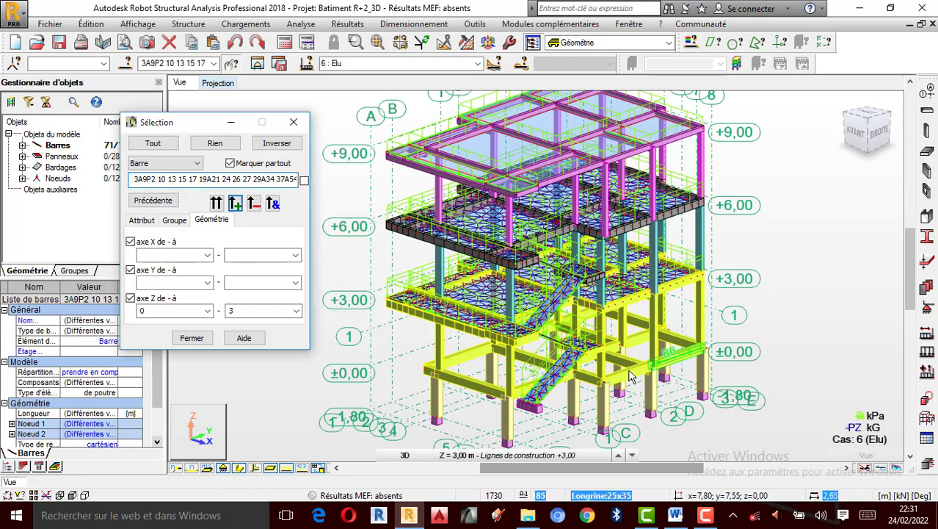
- Remove the tie beams lying at level Z = 0 from the selection, with both Z limits at 0
scroll(643, 376, "up", 1)
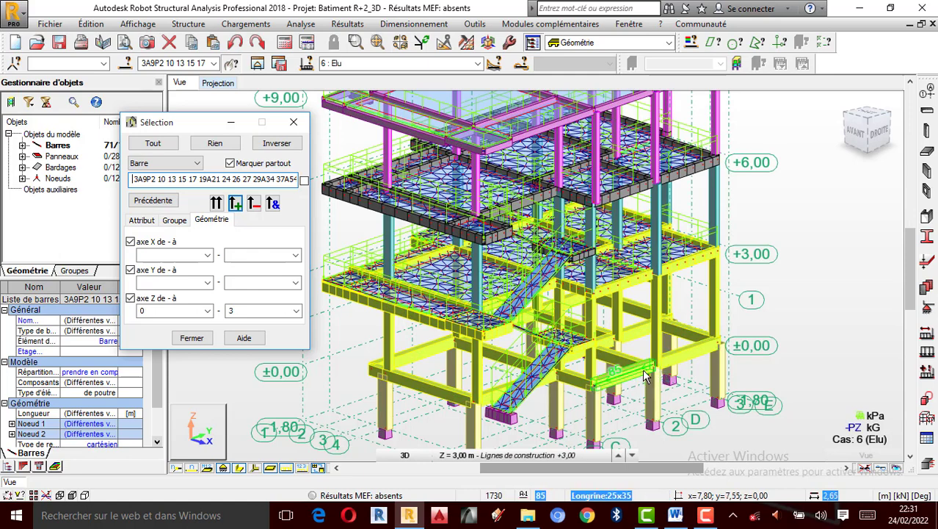
scroll(744, 358, "up", 1)
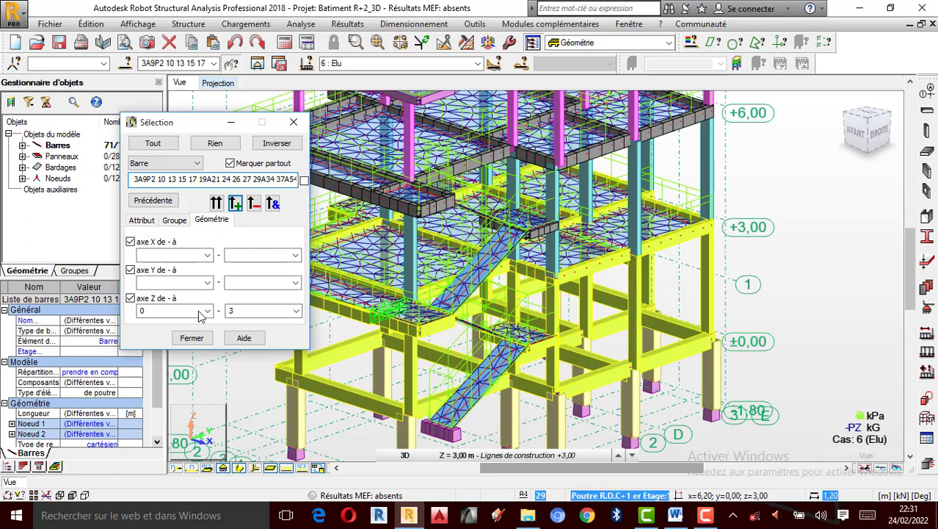
left_click(254, 312)
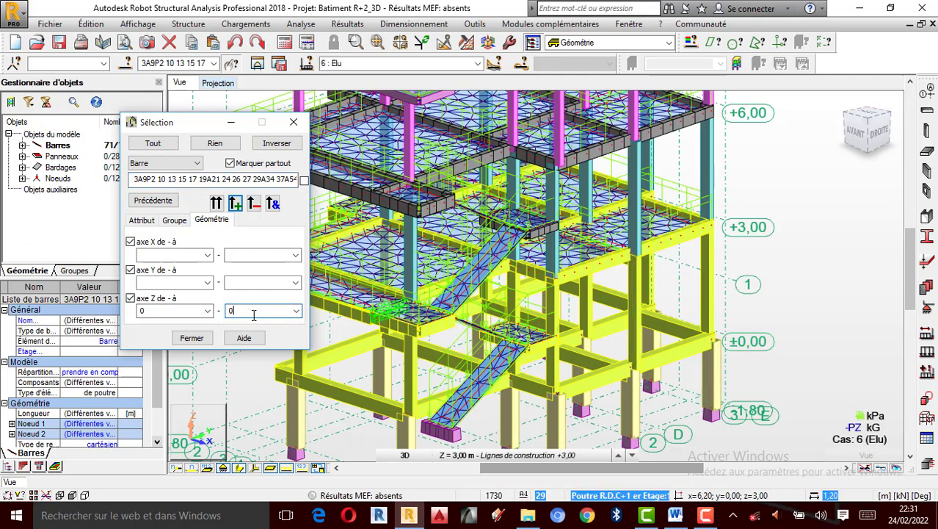
left_click(253, 203)
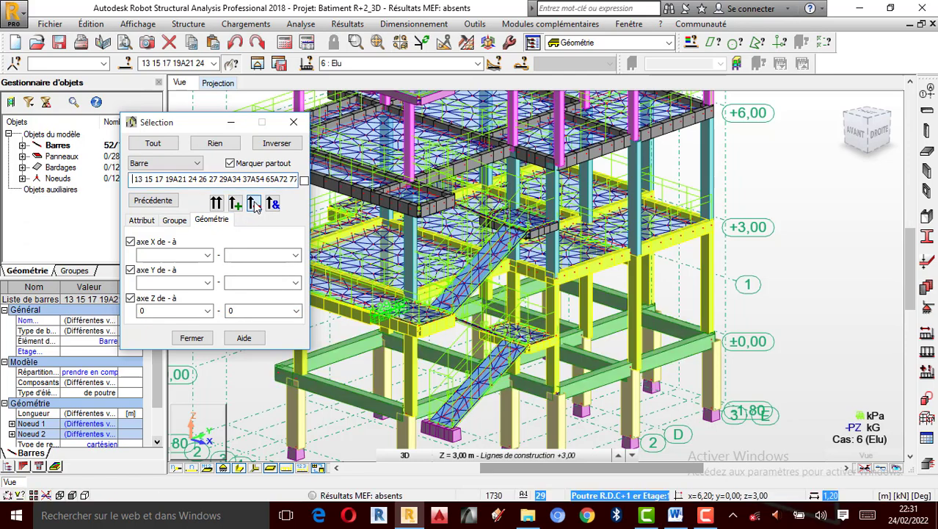
- Remove the floor beams lying at level Z = 3 from the selection, with both Z limits set to 3
scroll(647, 368, "up", 2)
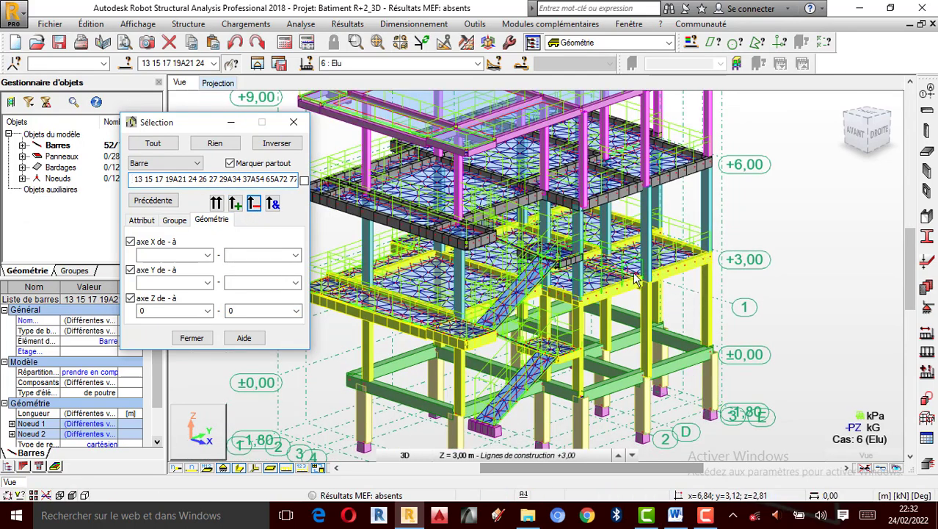
scroll(636, 283, "down", 1)
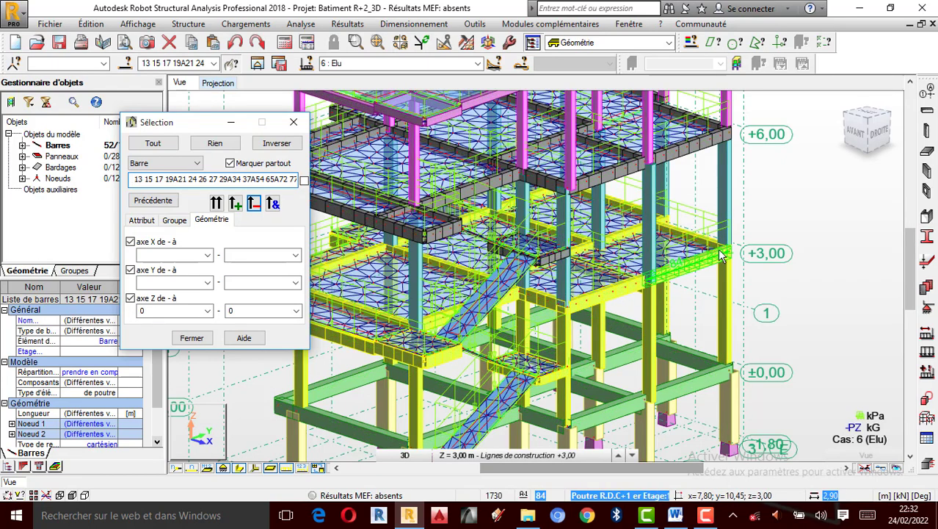
scroll(722, 255, "up", 1)
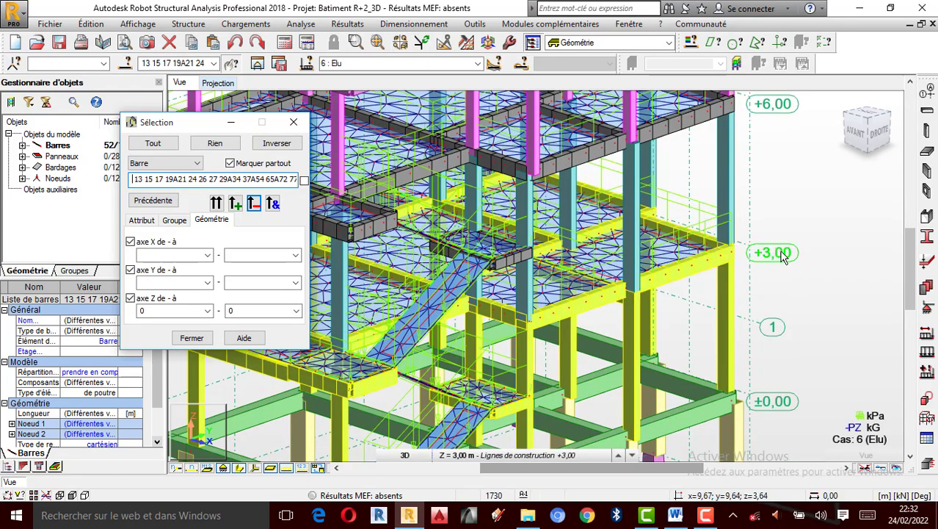
double_click(154, 310)
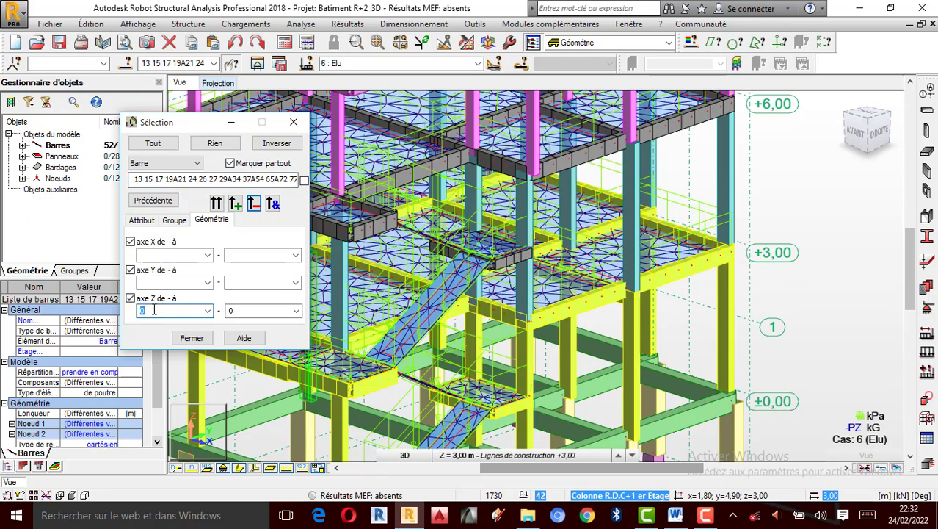
double_click(243, 312)
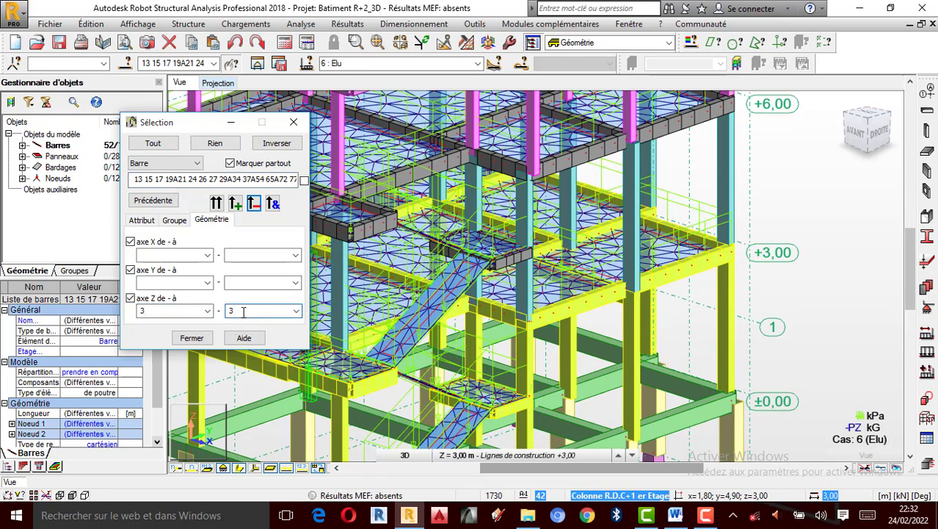
type("3")
key("Return")
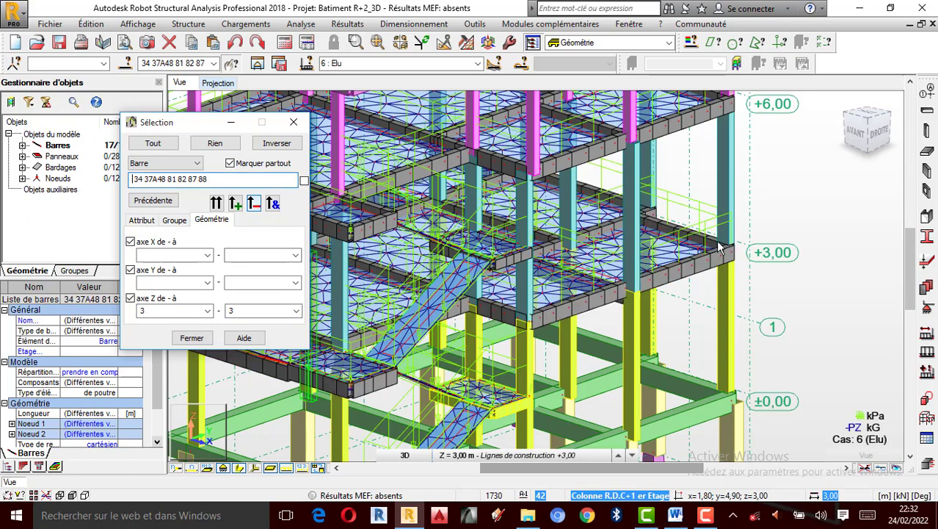
- Try to remove the remaining stair landing beams from the selection by the section C R15x25
scroll(687, 209, "down", 3)
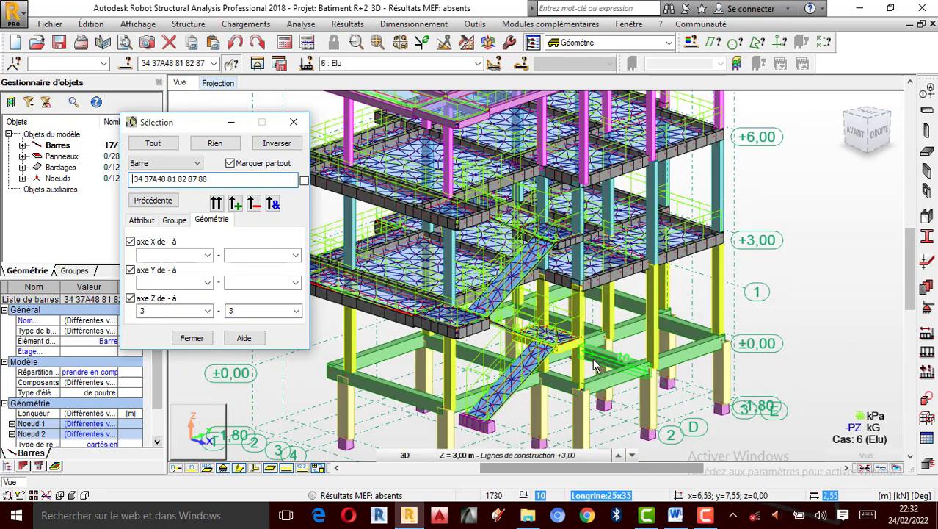
scroll(580, 356, "up", 2)
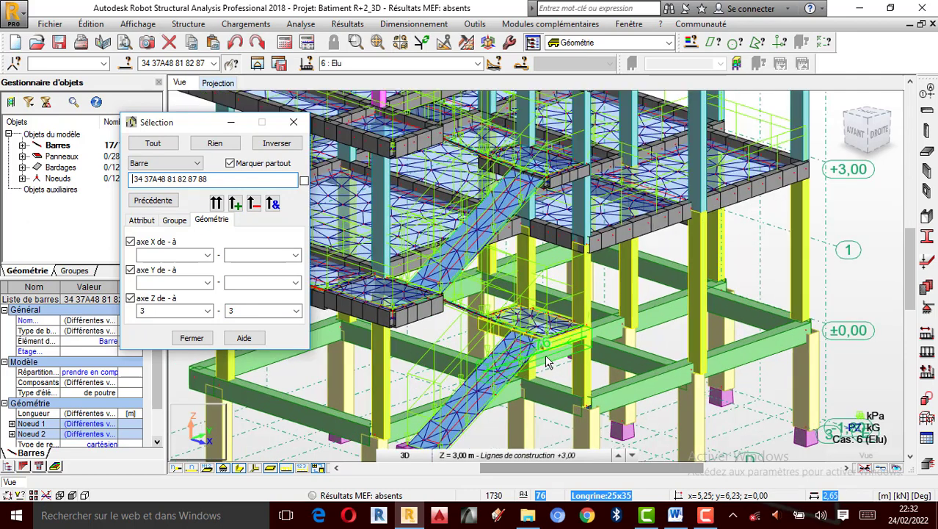
scroll(572, 348, "up", 1)
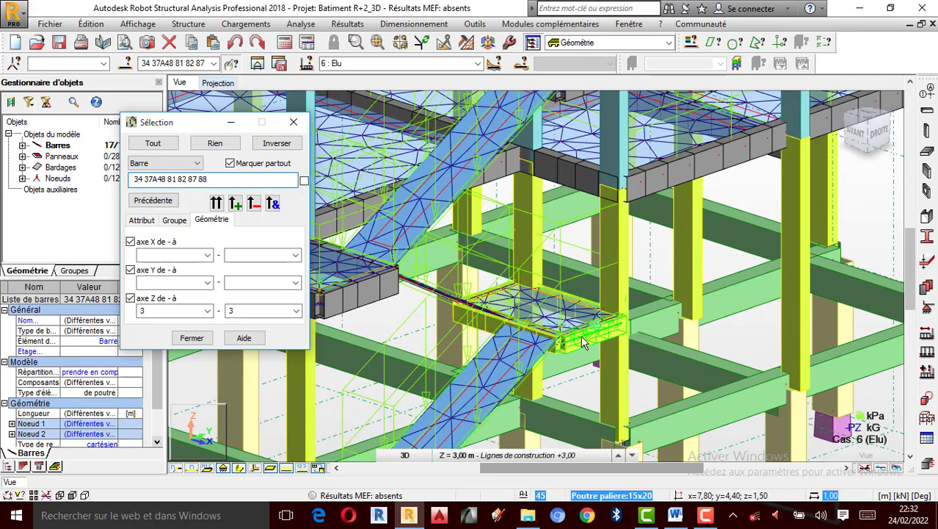
scroll(587, 340, "down", 1)
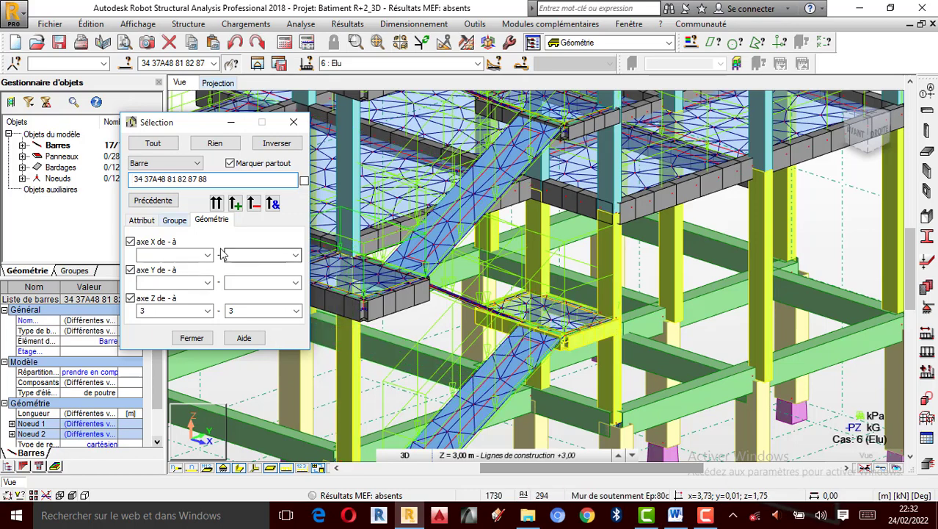
left_click(143, 221)
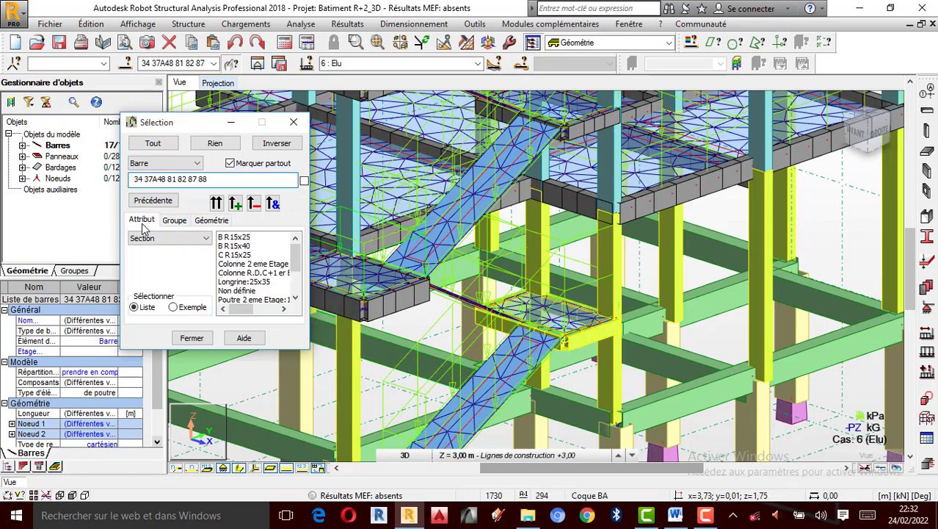
left_click(245, 238)
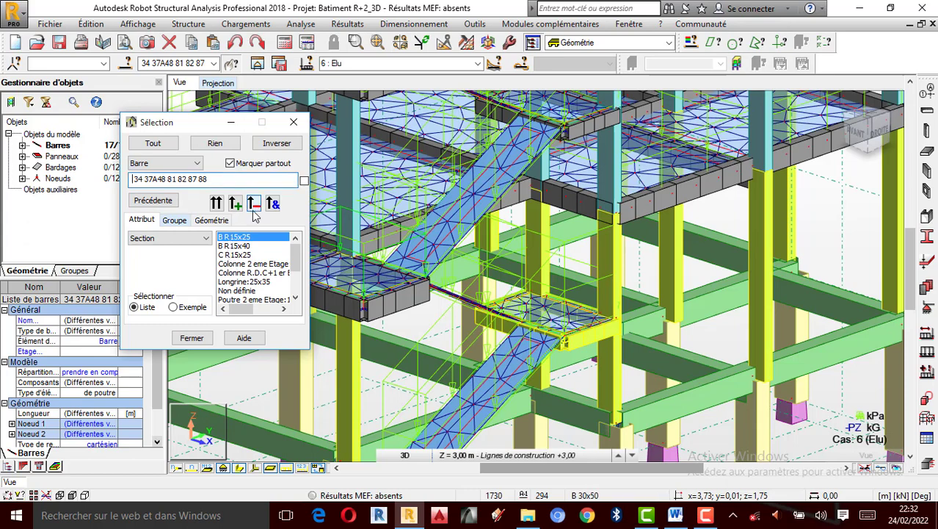
left_click(235, 255)
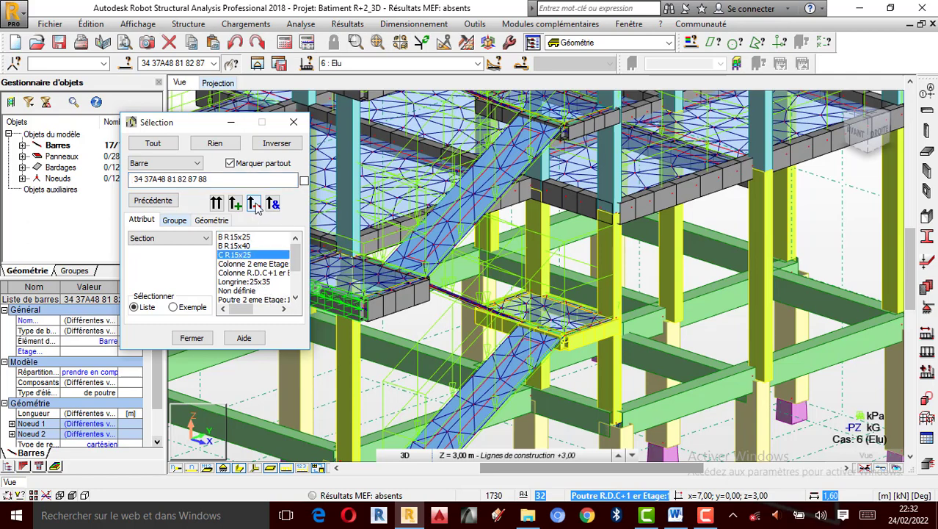
left_click(254, 204)
scroll(377, 338, "down", 3)
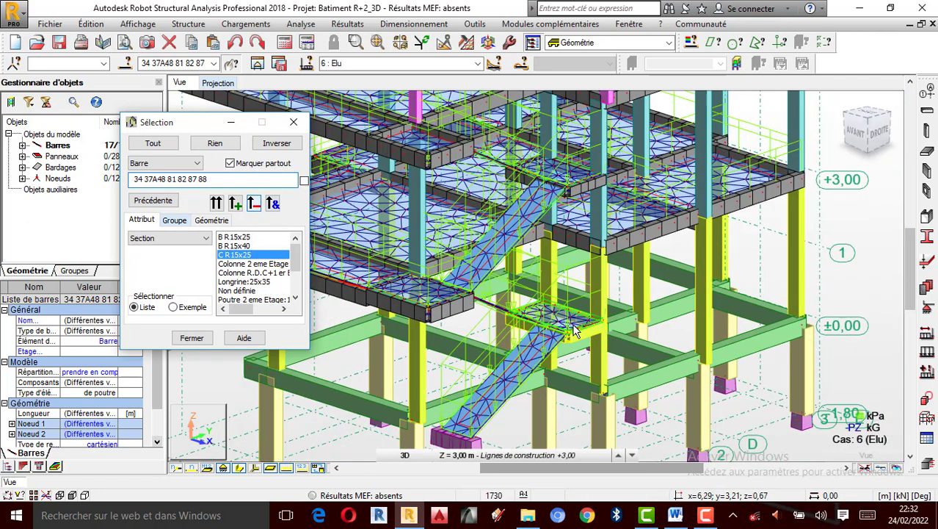
- Remove the bars with the section "Poutre paliere:15x20" from the selection
left_click(297, 299)
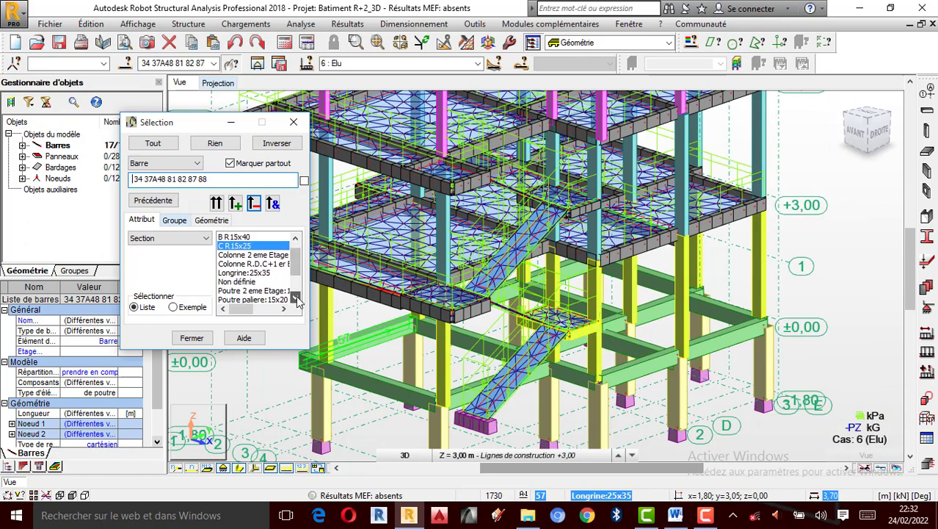
left_click(296, 298)
left_click(294, 297)
left_click(270, 282)
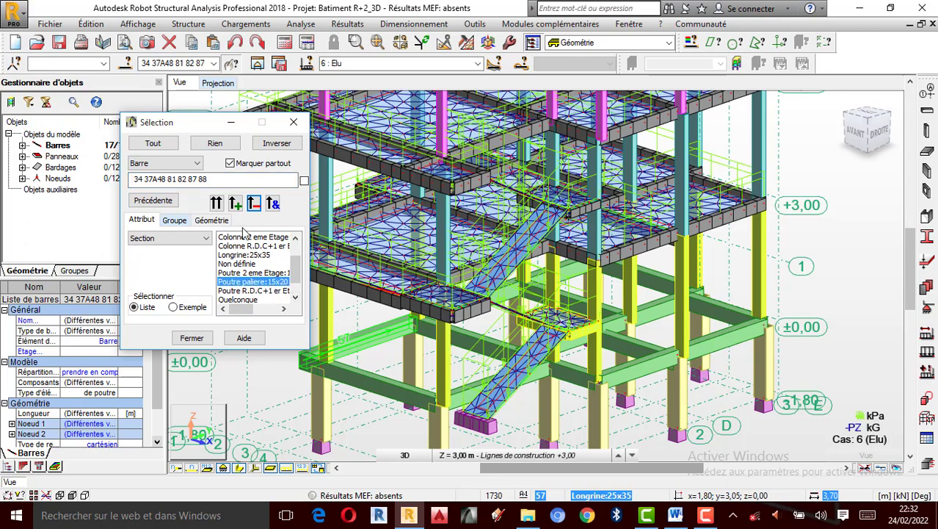
left_click(236, 205)
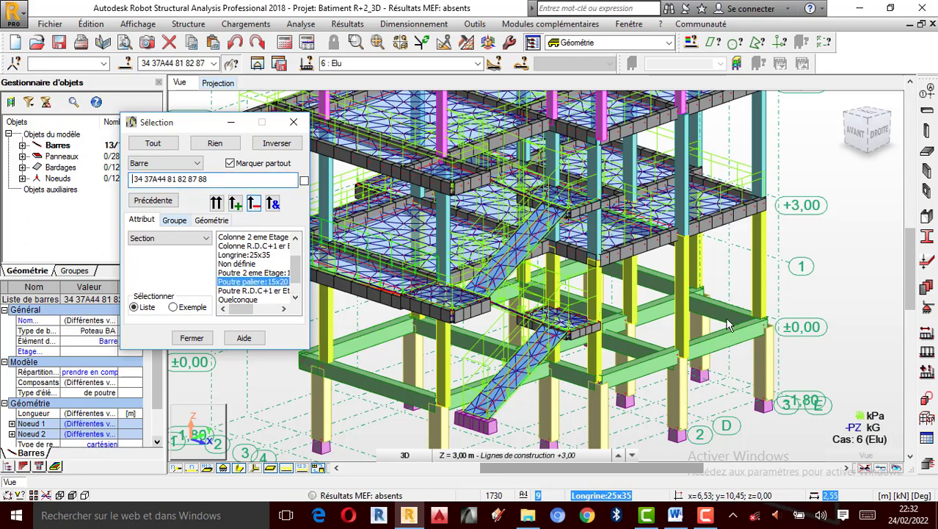
- Rotate the building in 3D and open the selected ground-floor columns in a separate isolated view
scroll(602, 332, "down", 2)
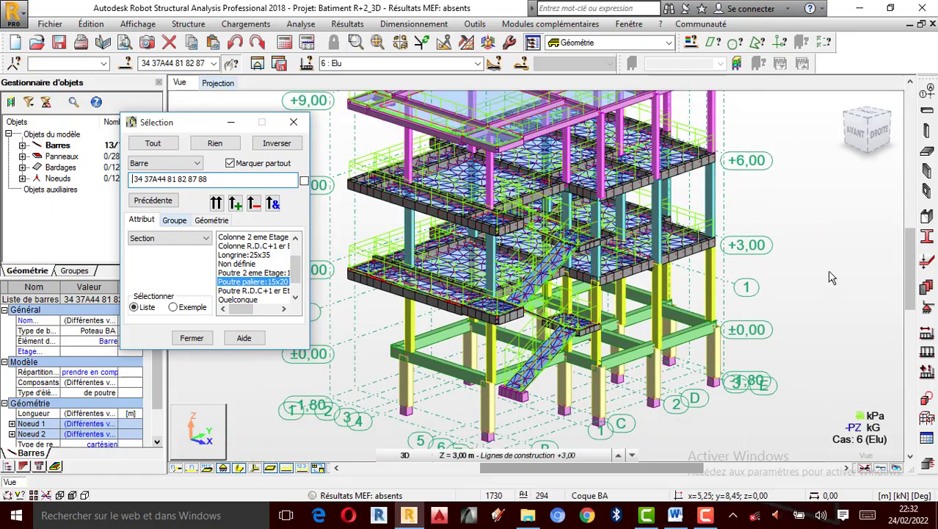
right_click(740, 273)
left_click(778, 328)
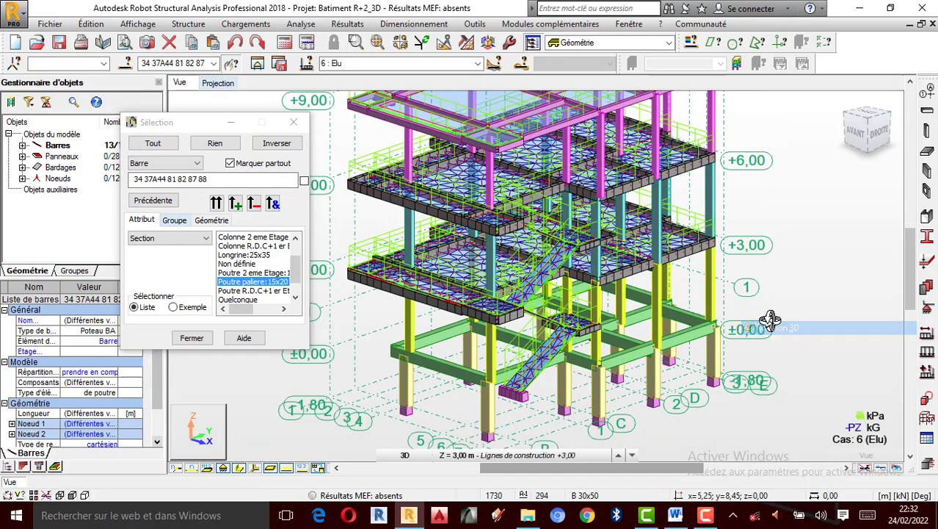
left_click_drag(771, 319, 745, 317)
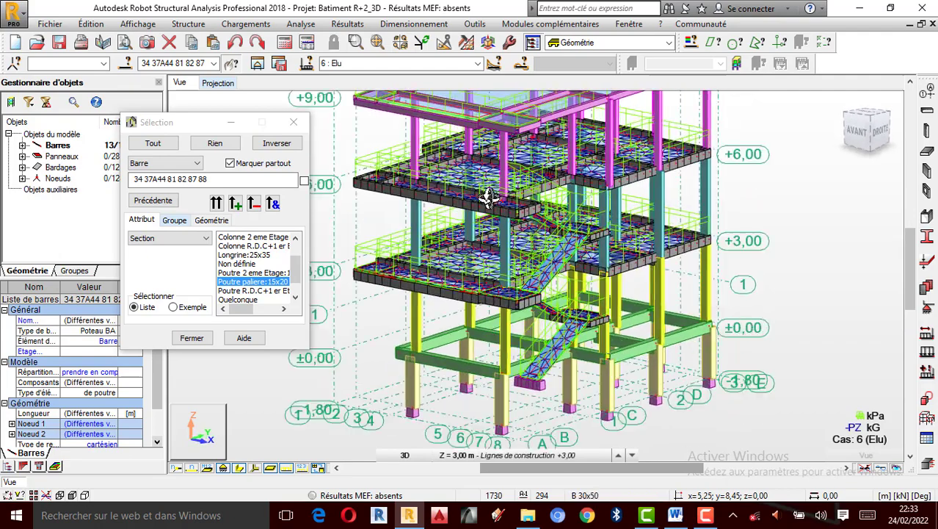
left_click(257, 63)
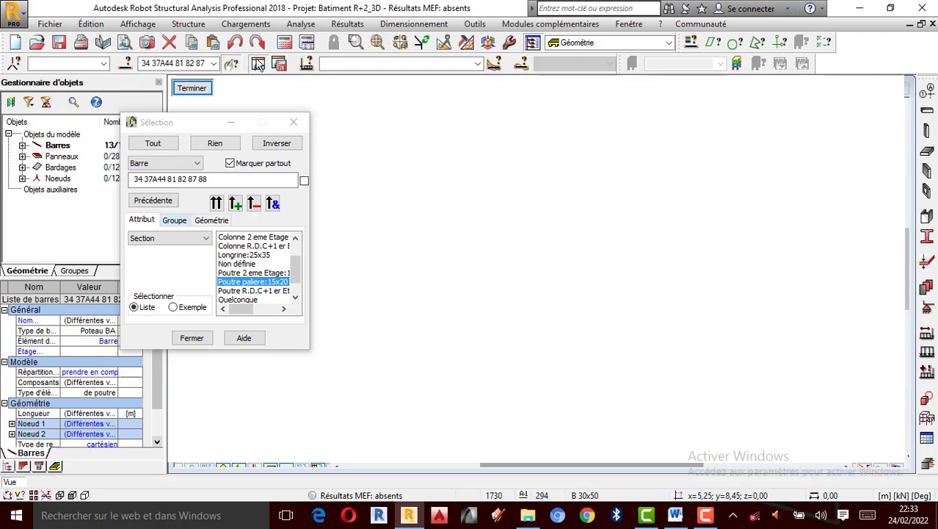
scroll(672, 283, "up", 5)
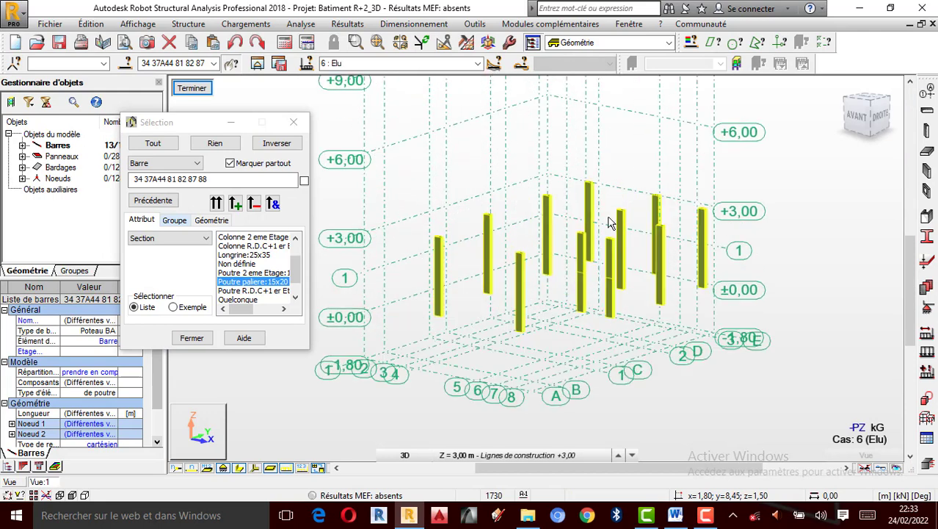
- Open the bar diagrams, running the required calculations, and reopen the selected columns in a fresh isolated view
left_click(348, 24)
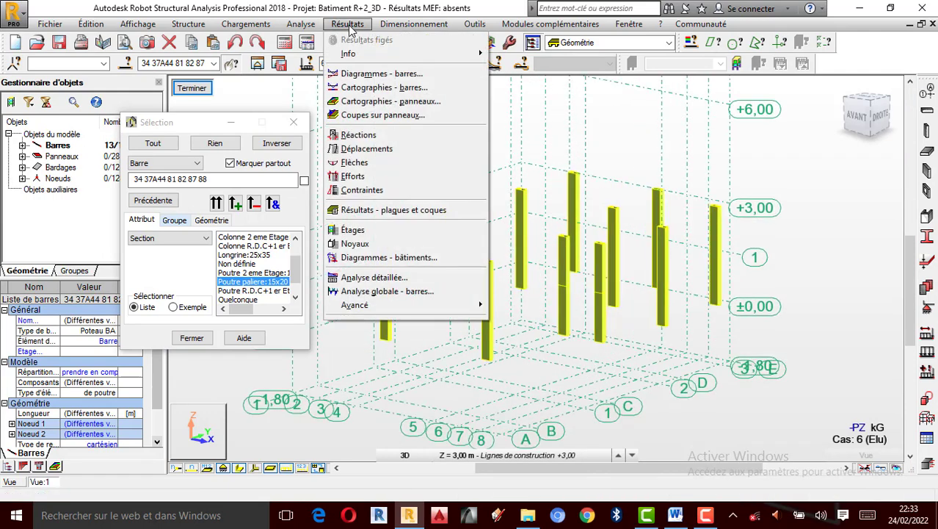
left_click(382, 77)
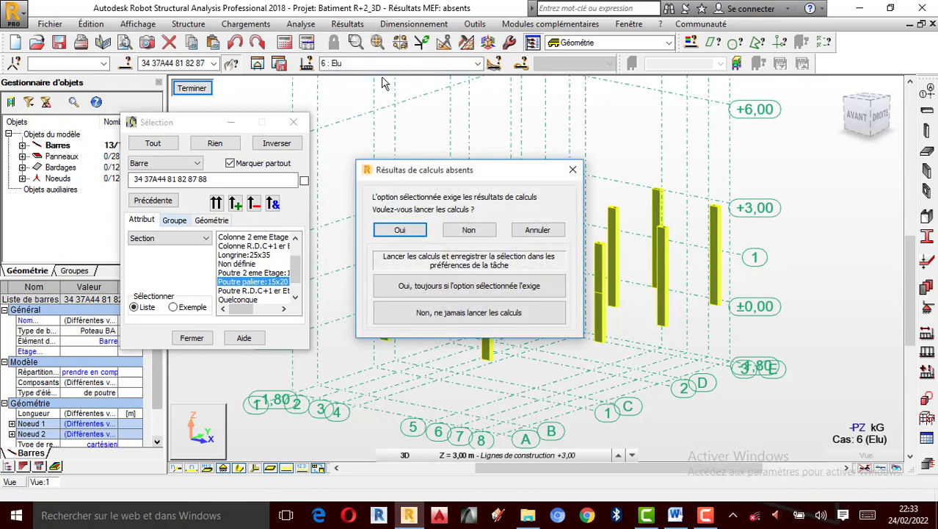
left_click(401, 231)
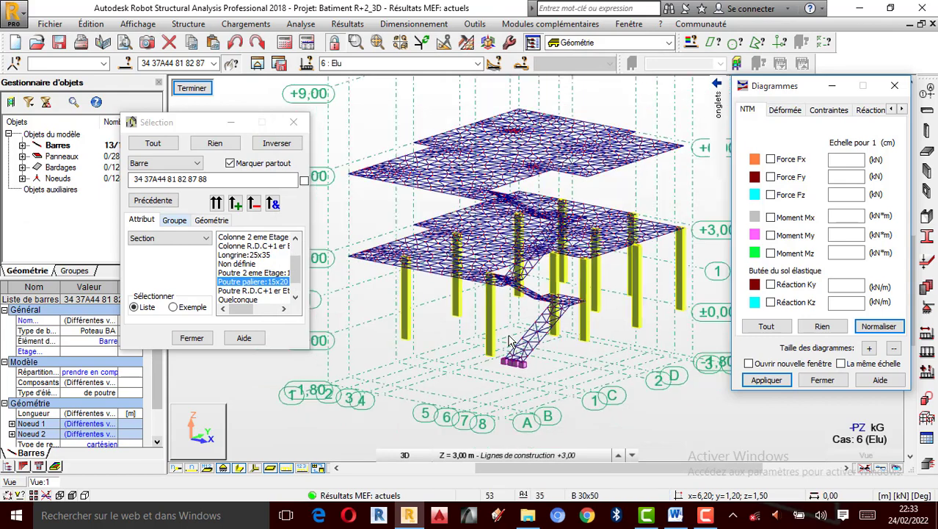
left_click(191, 87)
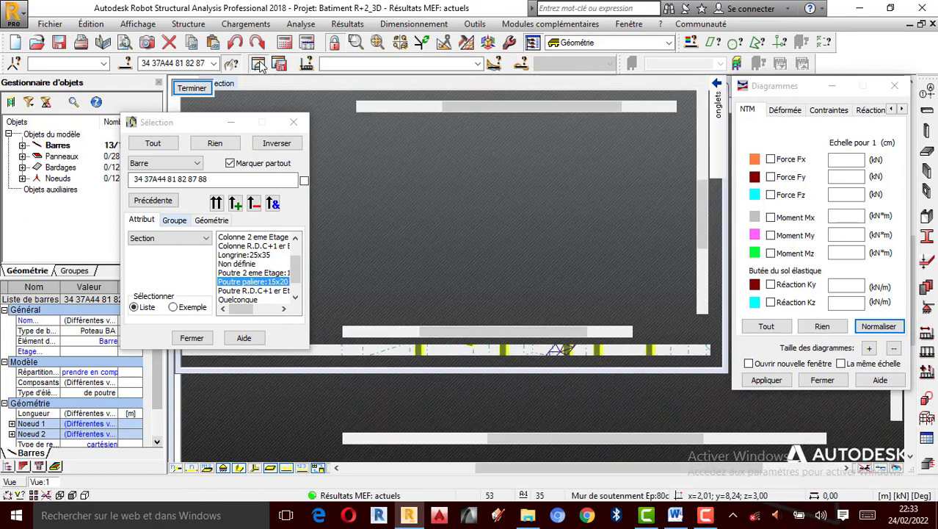
scroll(429, 188, "up", 2)
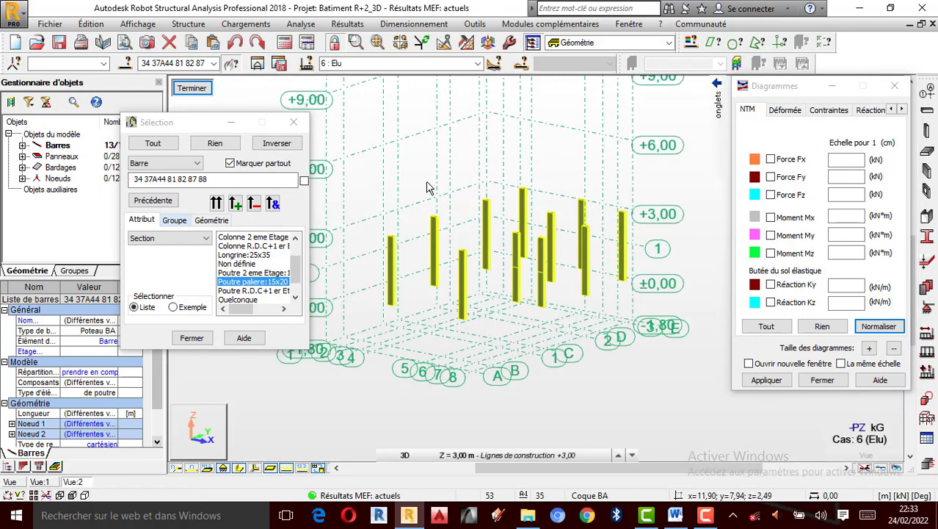
- Display the Force Fx diagrams on the isolated ground-floor columns
left_click(770, 158)
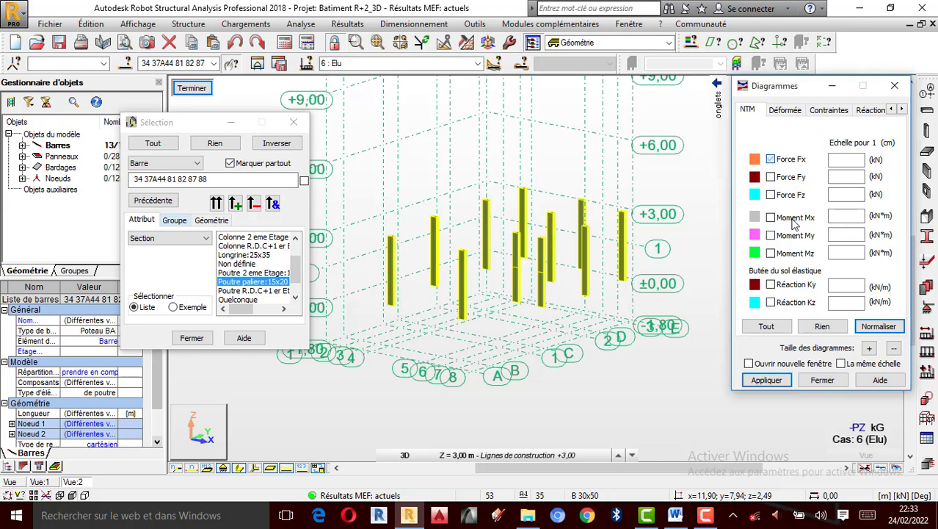
left_click(902, 110)
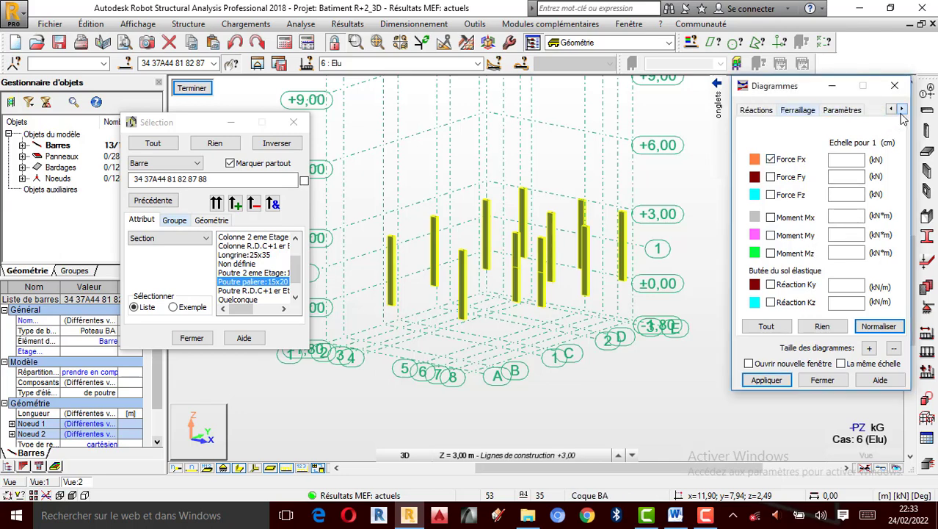
left_click(775, 387)
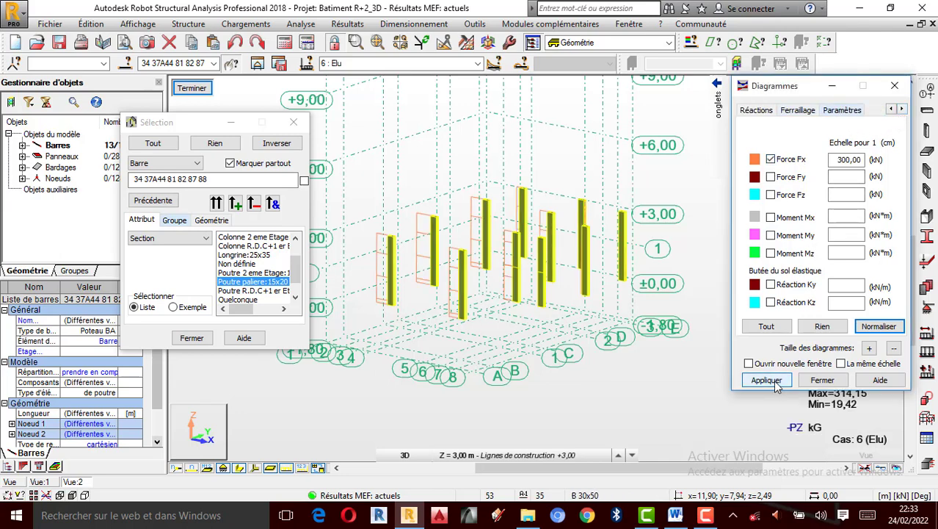
- Label the diagrams with value descriptions and set positive and negative values to differentiated (Différenciées)
left_click(849, 111)
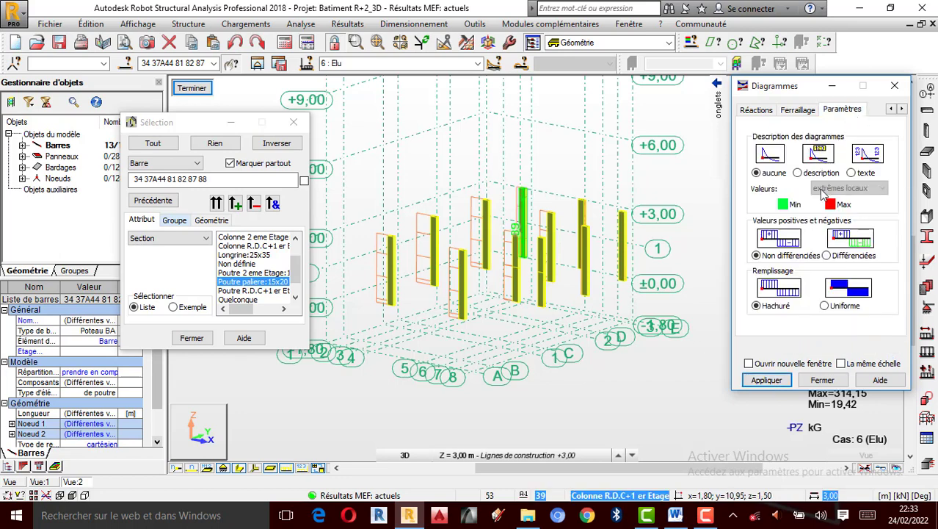
left_click(799, 173)
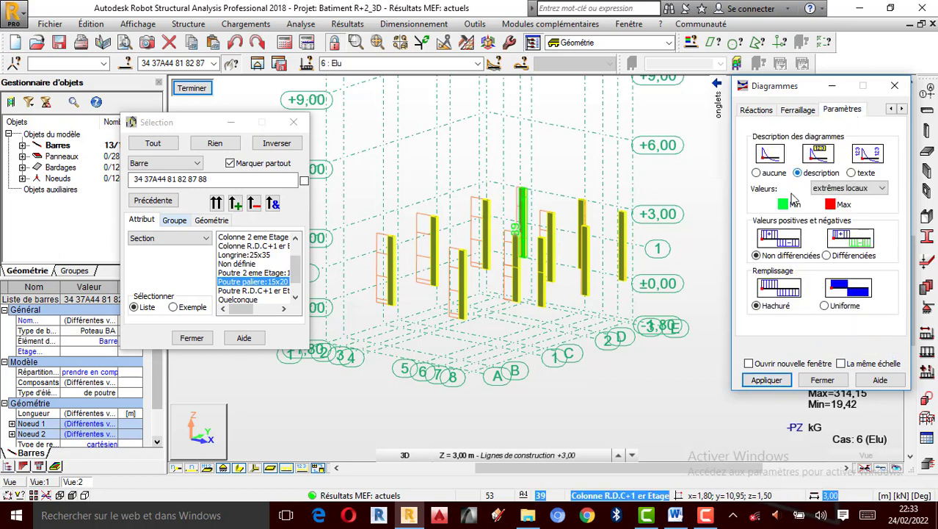
left_click(828, 256)
left_click(774, 383)
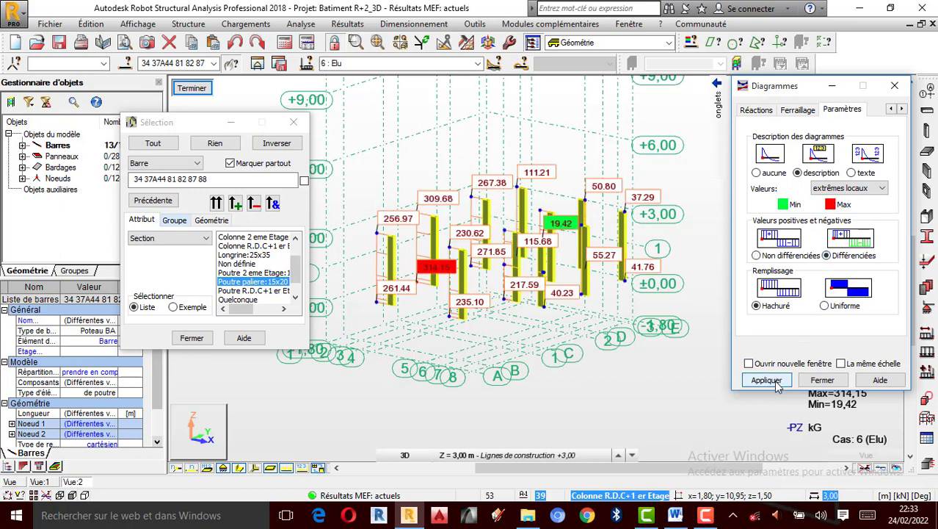
- Enlarge the Fx diagrams on the isolated columns to a scale of 100 kN per cm
mouse_move(718, 96)
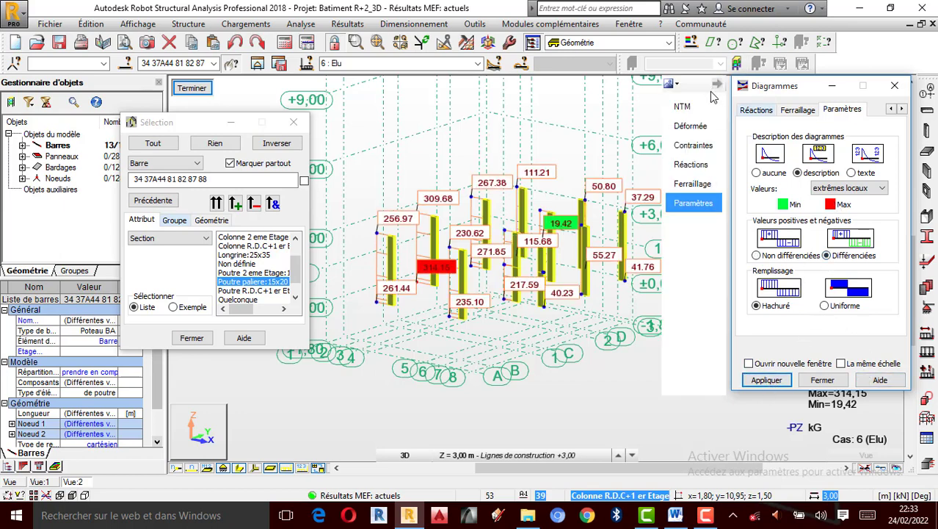
left_click(683, 107)
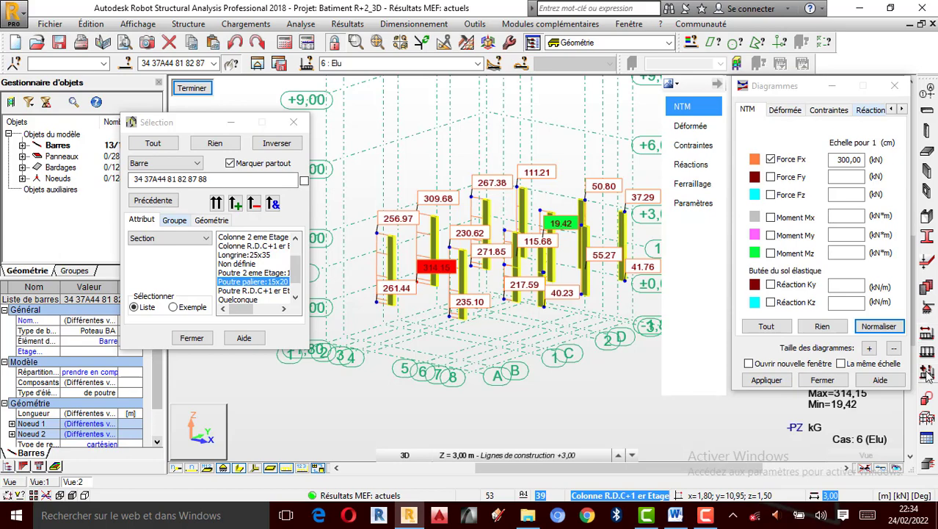
left_click(871, 349)
left_click(766, 380)
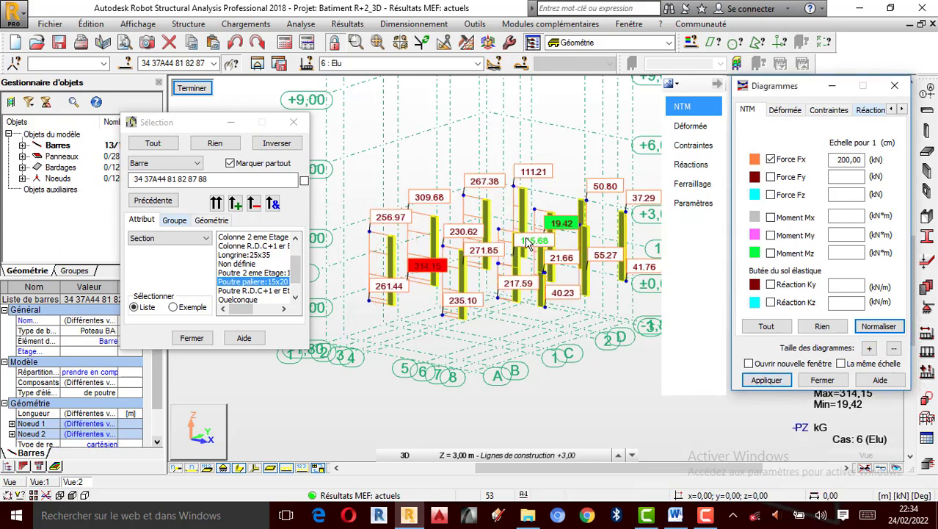
scroll(646, 307, "up", 3)
scroll(646, 307, "down", 2)
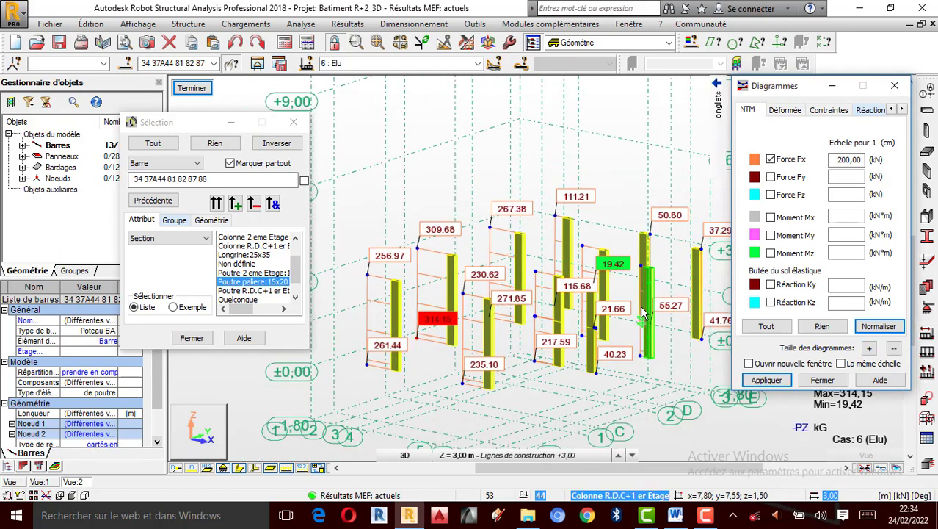
left_click(870, 349)
left_click(870, 348)
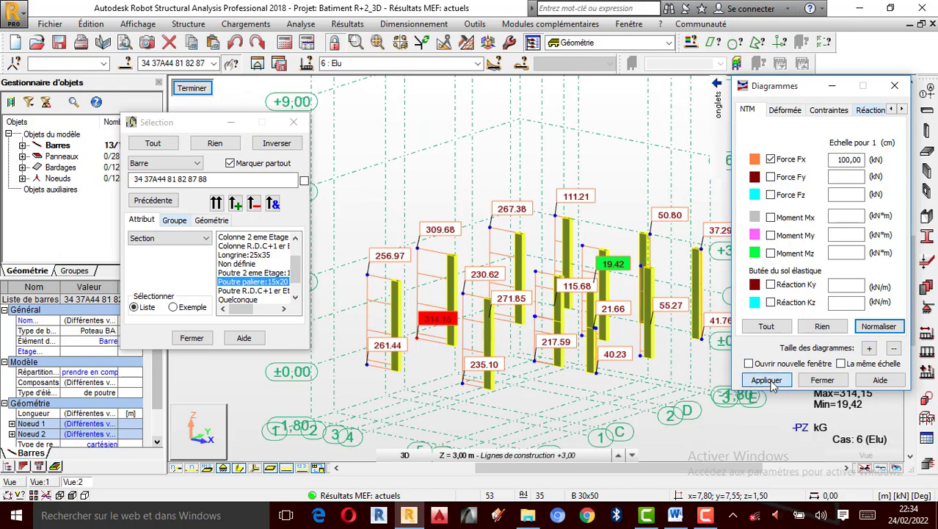
left_click(767, 380)
- Leave the isolated ground-floor column view and clear the bar selection in the full building model
scroll(525, 339, "down", 3)
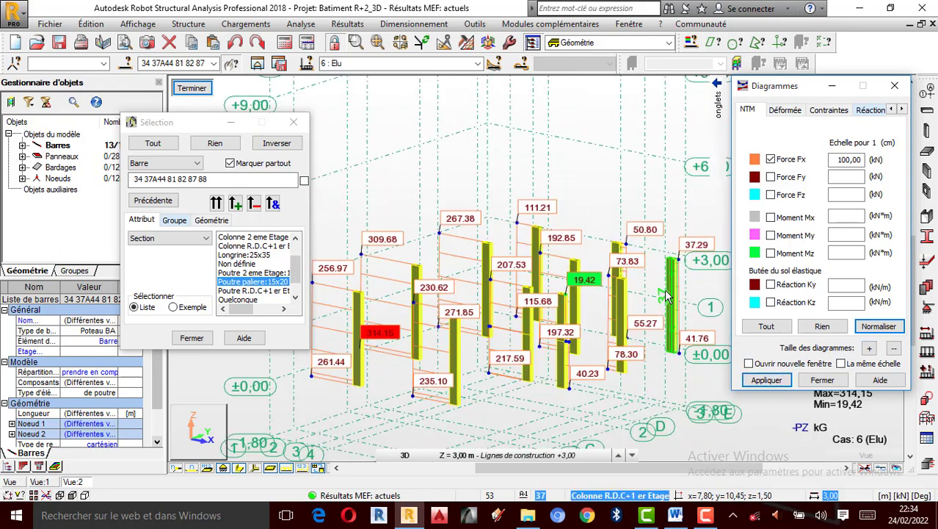
scroll(470, 286, "up", 3)
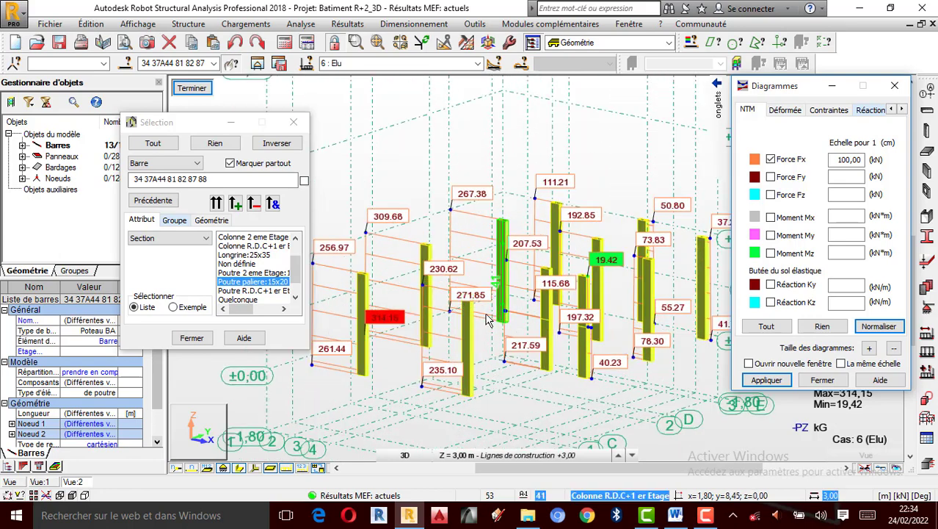
scroll(497, 205, "down", 1)
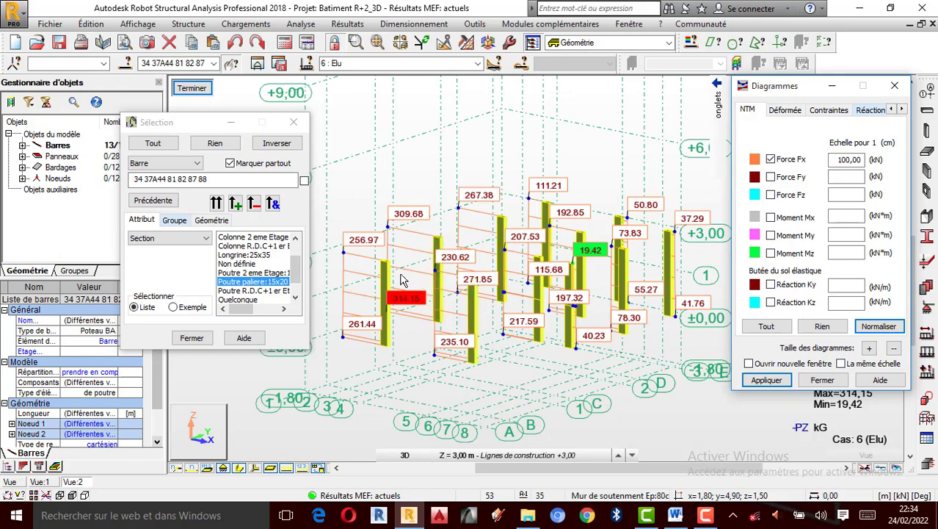
scroll(400, 297, "down", 1)
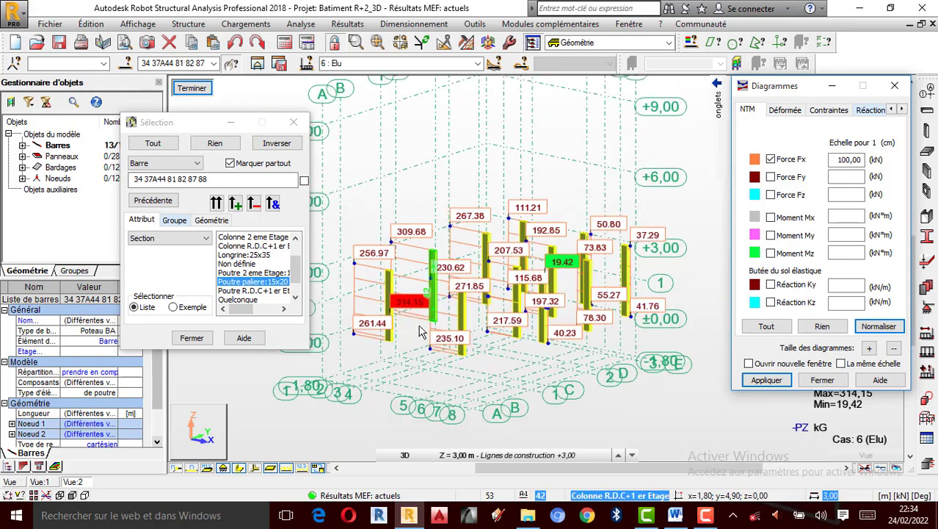
scroll(412, 334, "up", 1)
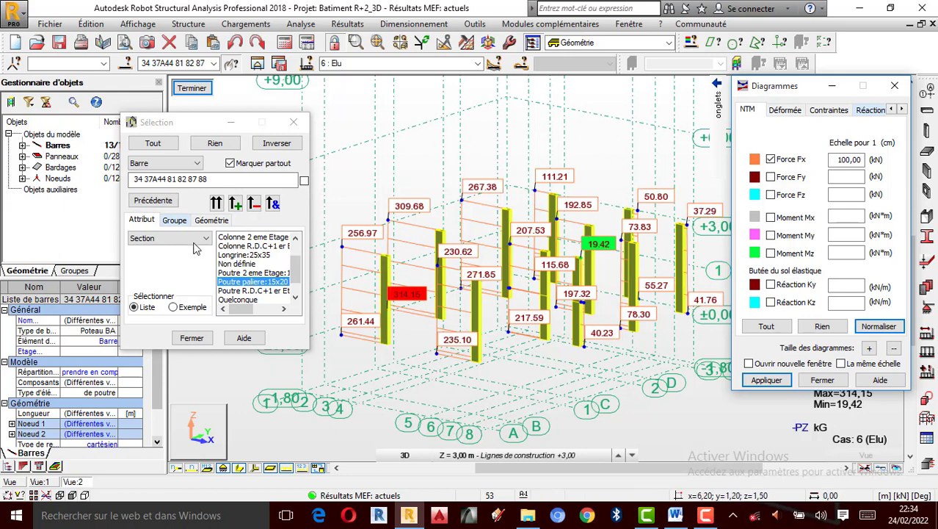
left_click(192, 91)
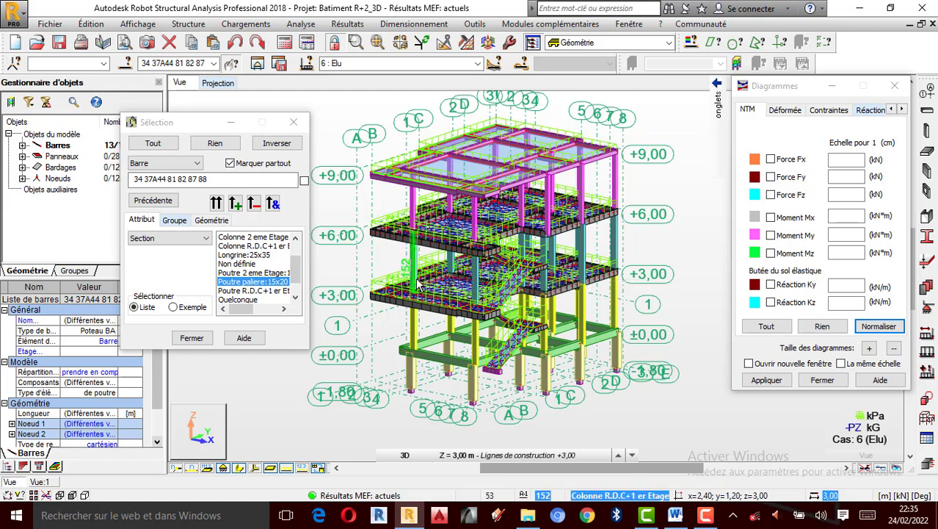
scroll(492, 252, "up", 1)
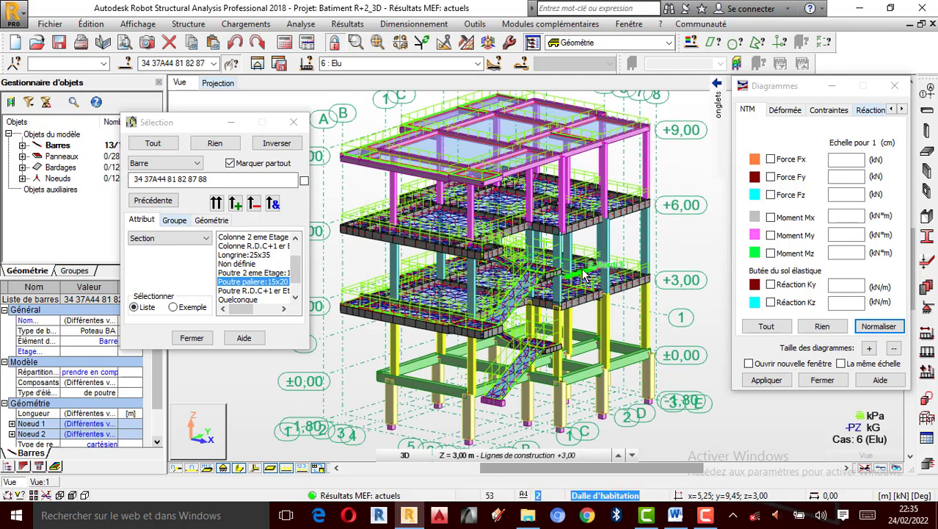
left_click(683, 256)
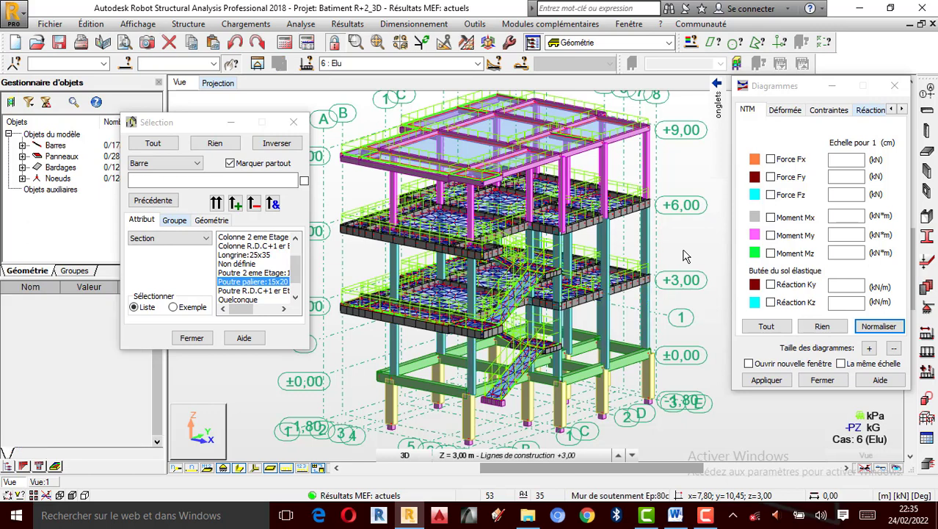
- Add all bars lying between Z = 3 and Z = 6 to the selection using the geometric criteria
left_click(212, 219)
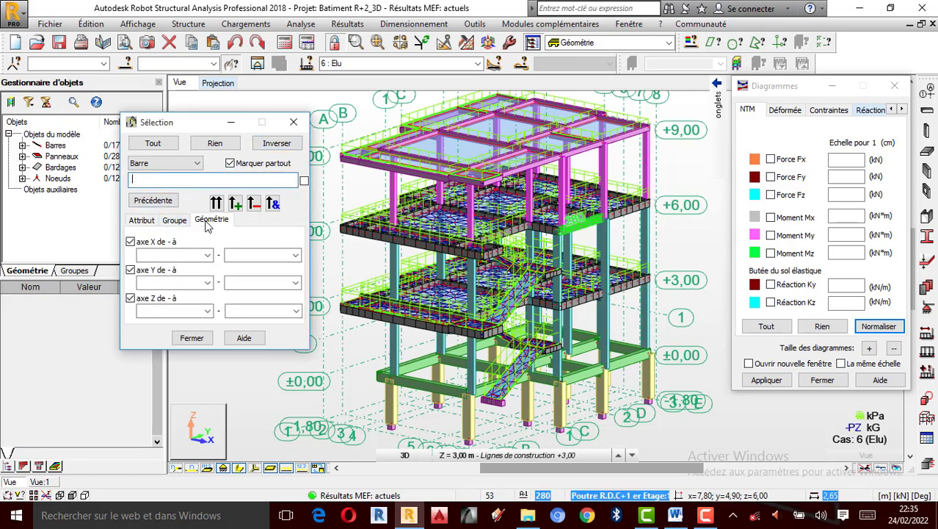
left_click(175, 308)
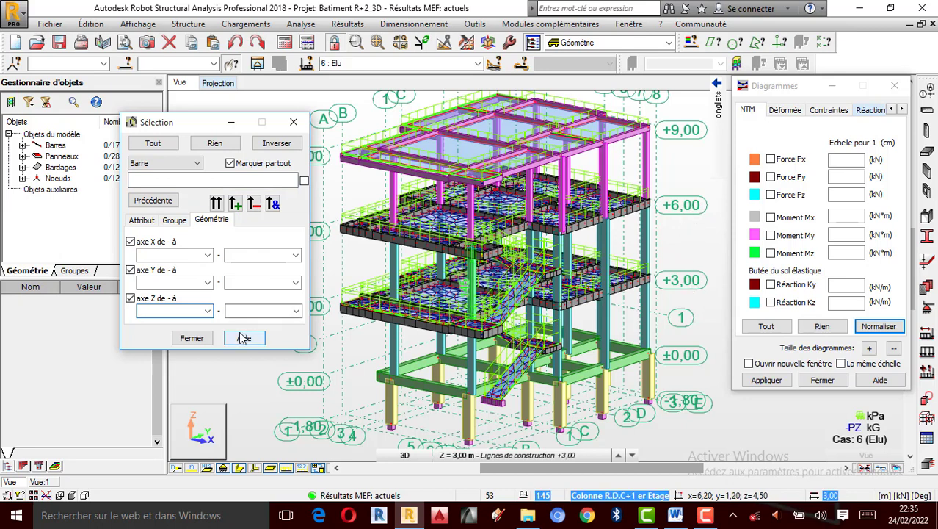
left_click(263, 309)
type("6")
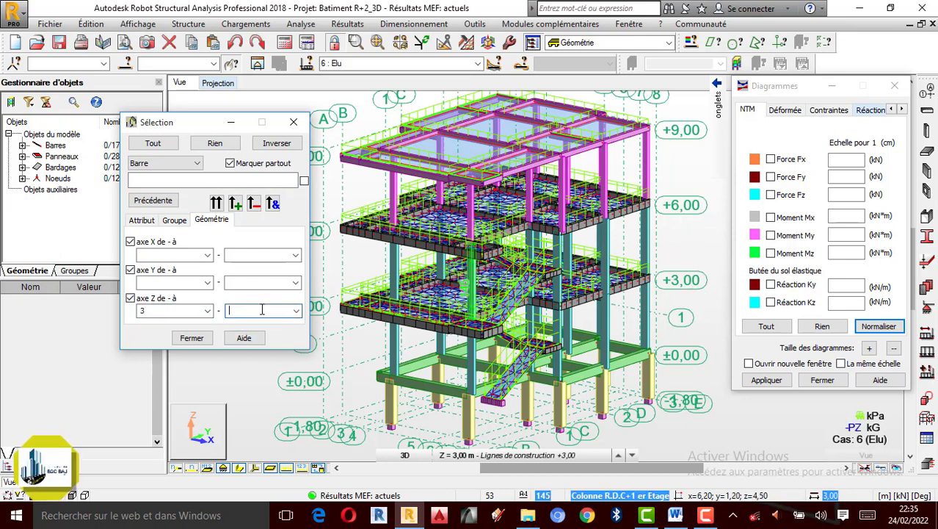
left_click(235, 204)
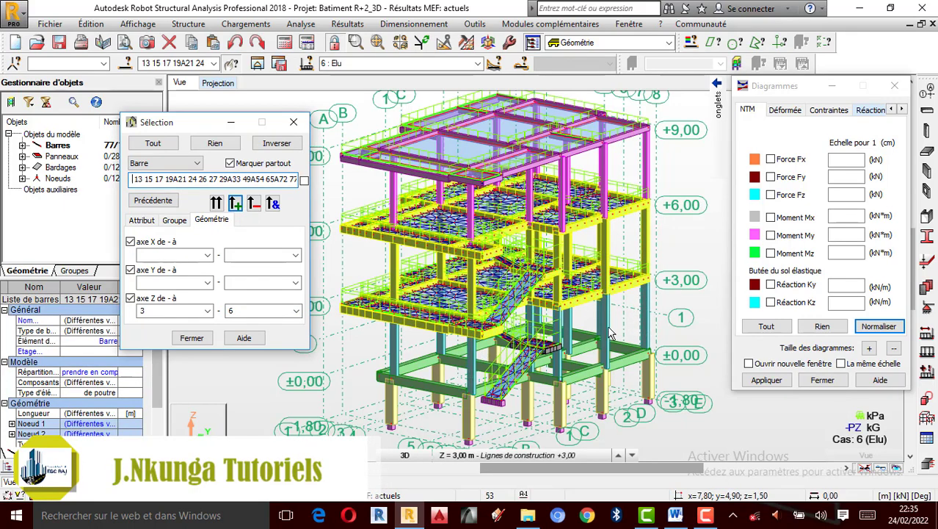
- Remove the floor beams lying at Z = 3 from the selection using the geometric range 3 to 3
left_click(248, 311)
type("3")
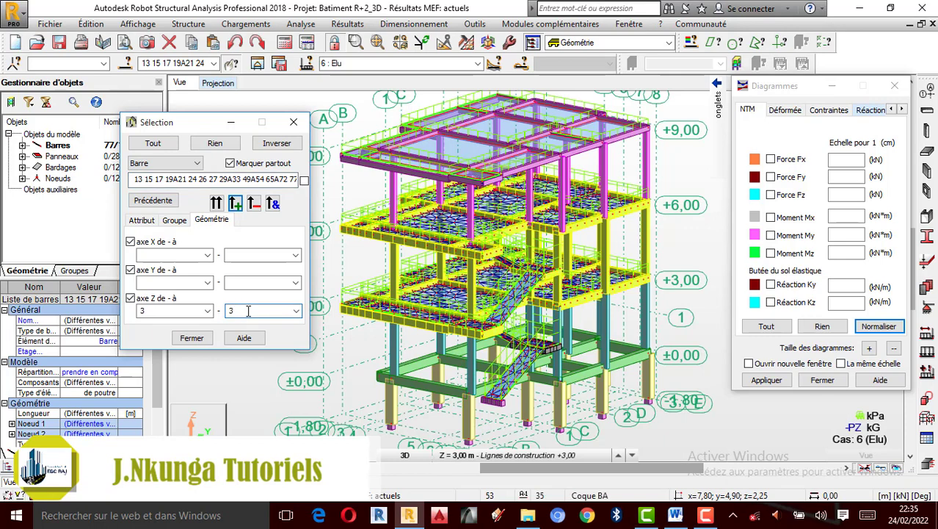
left_click(254, 205)
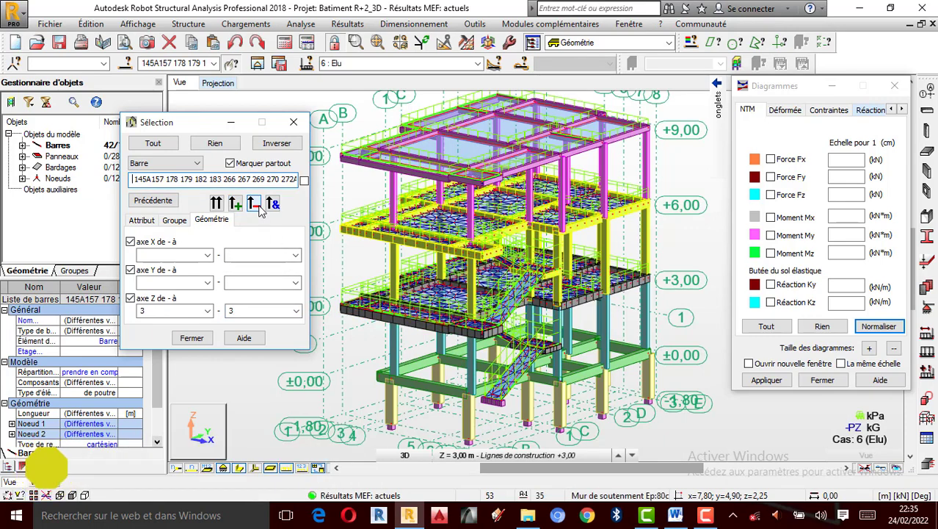
- Remove the floor beams lying at Z = 6 from the selection using the geometric range 6 to 6
scroll(606, 216, "up", 2)
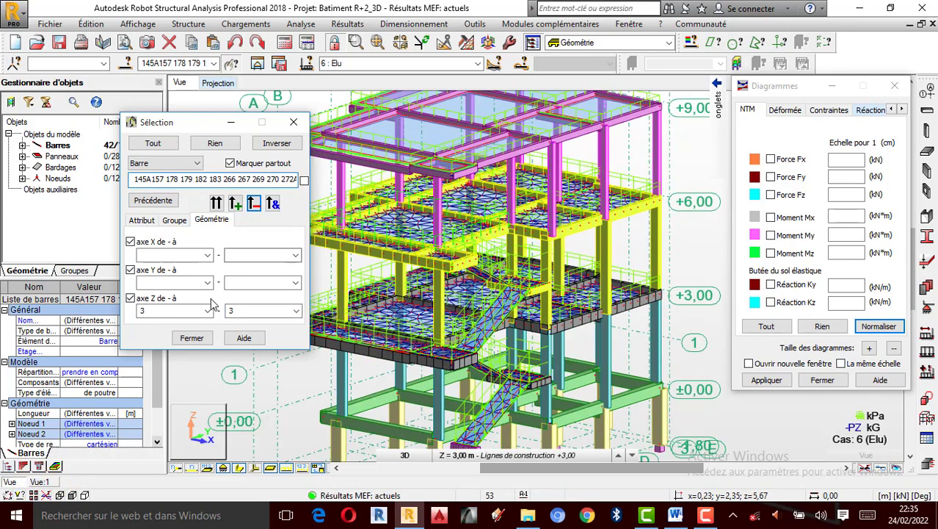
double_click(153, 310)
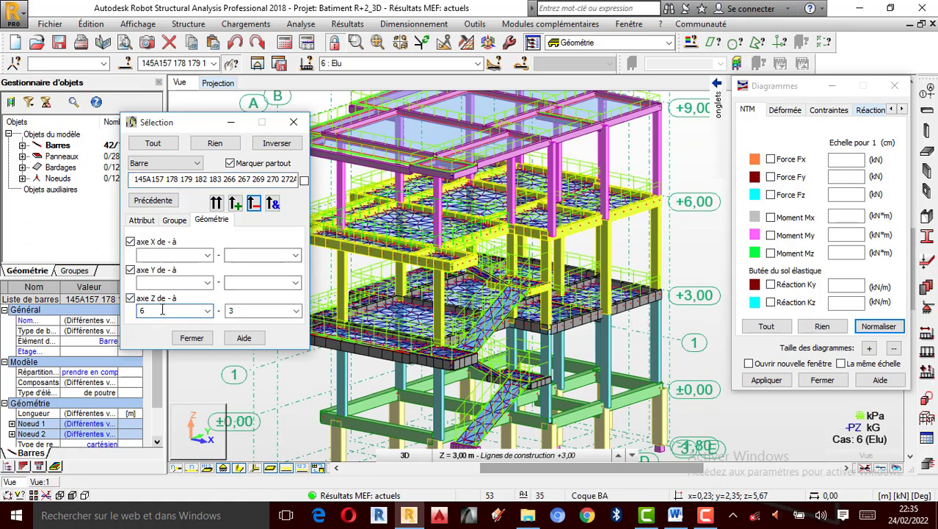
type("6")
double_click(229, 311)
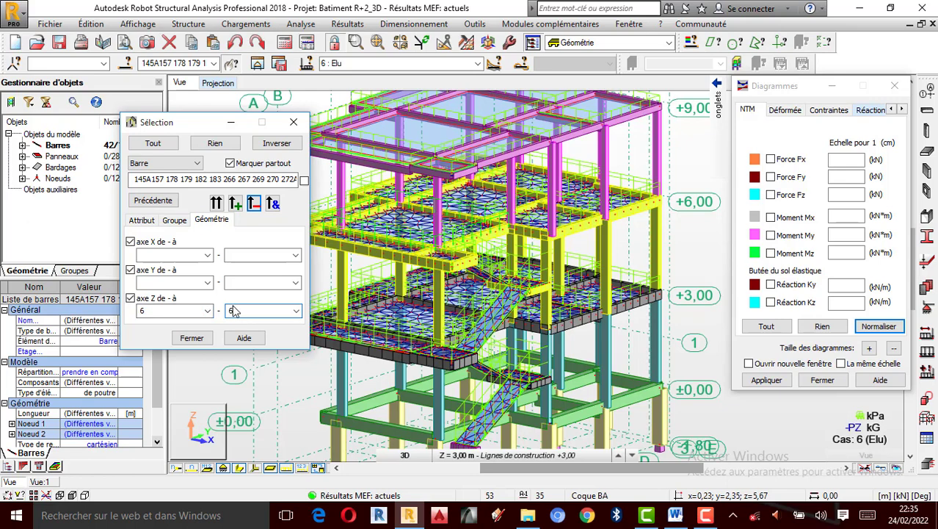
key("Return")
left_click(253, 205)
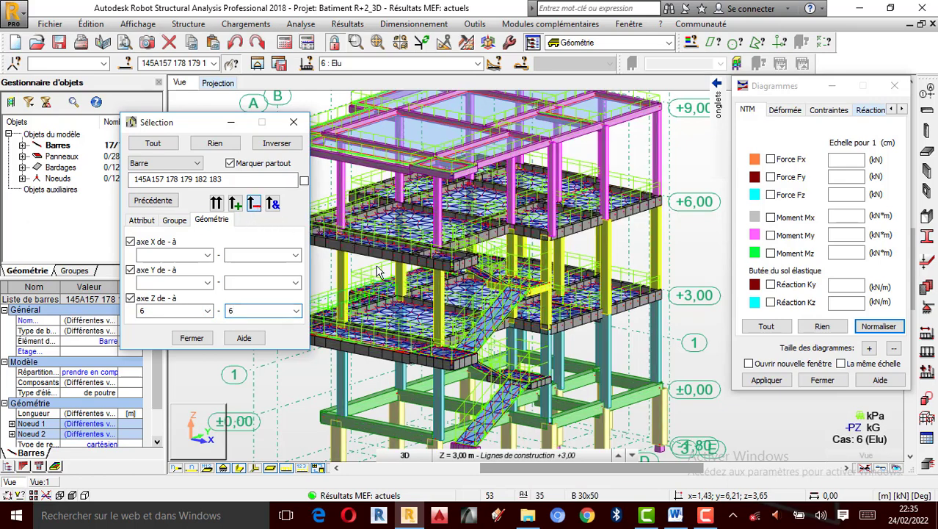
- Remove the remaining stair landing beams from the selection by the section "Poutre paliere:15x20"
scroll(625, 260, "down", 2)
scroll(625, 260, "up", 2)
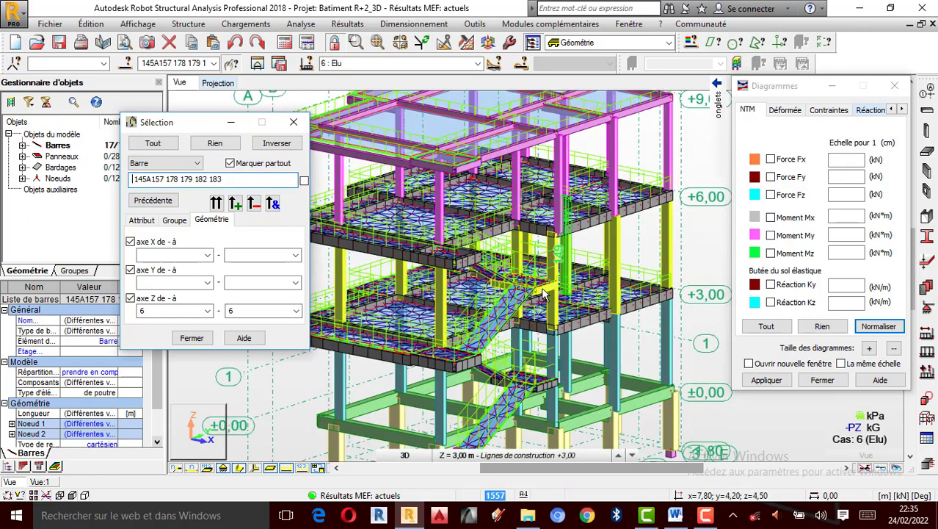
left_click(141, 220)
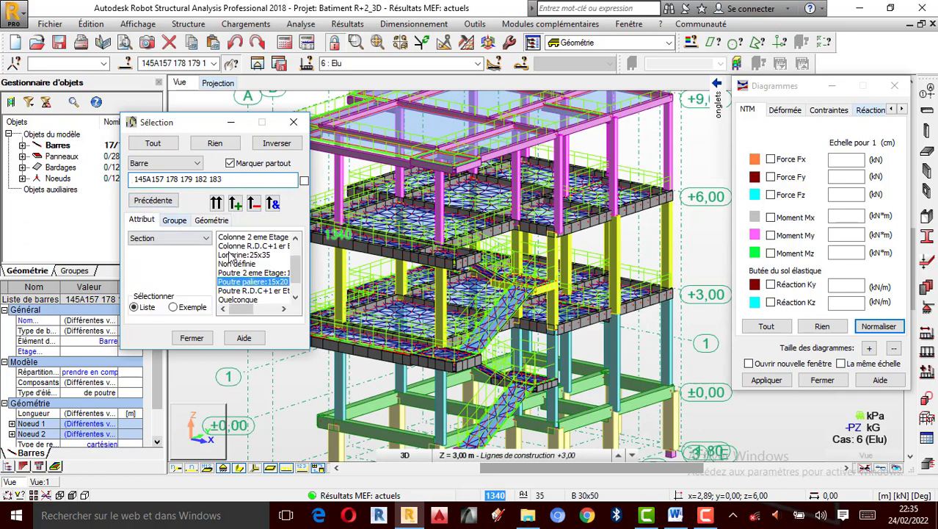
left_click(253, 203)
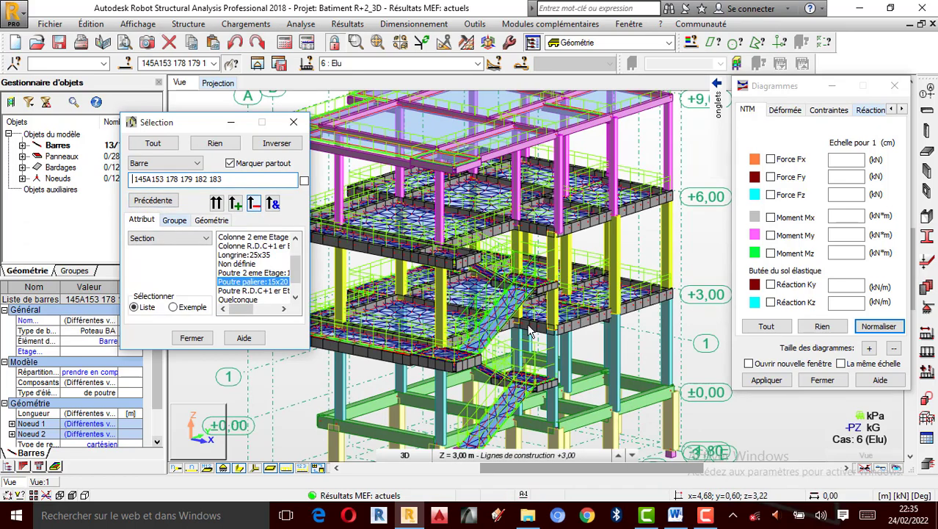
- Open the selected first-floor columns between +3,00 and +6,00 in a separate isolated view
scroll(389, 237, "down", 1)
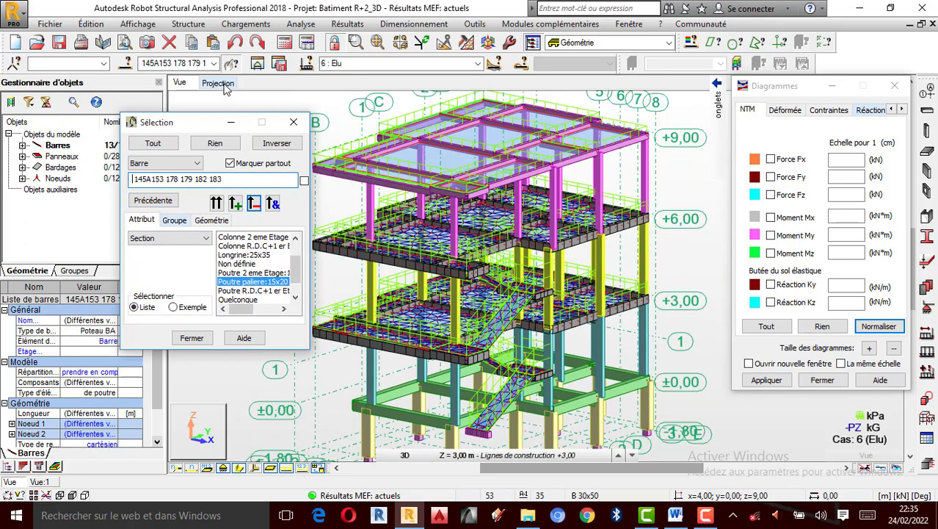
left_click(257, 64)
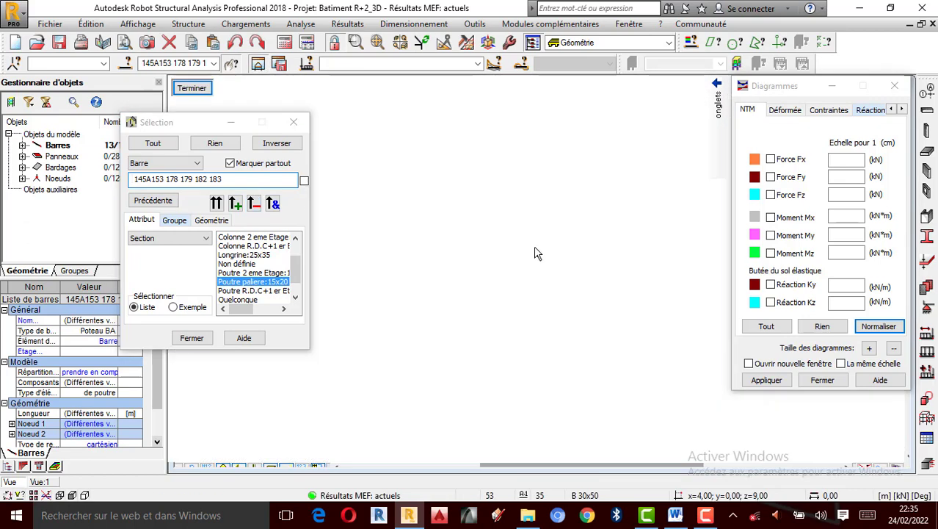
scroll(426, 174, "up", 2)
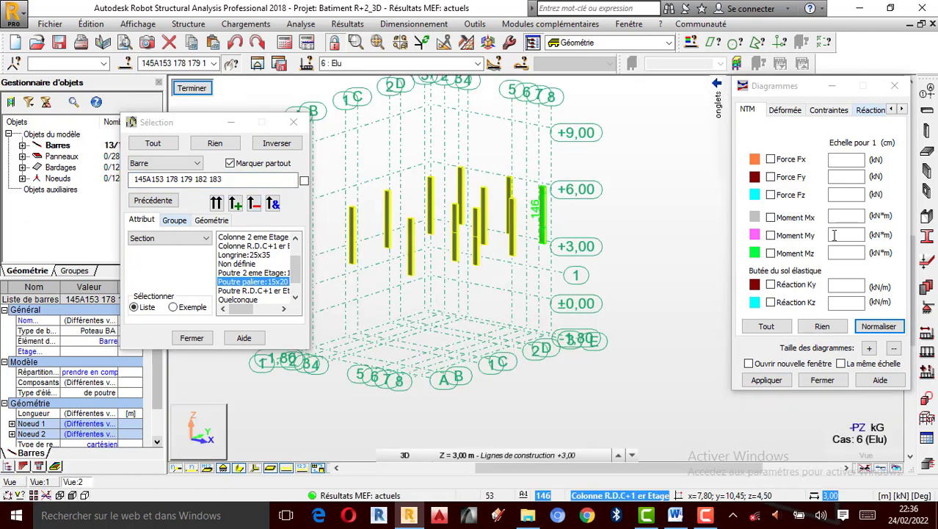
- Display the Force Fx diagrams of the isolated first-floor columns, with value descriptions at the local extremes
left_click(770, 158)
left_click(767, 380)
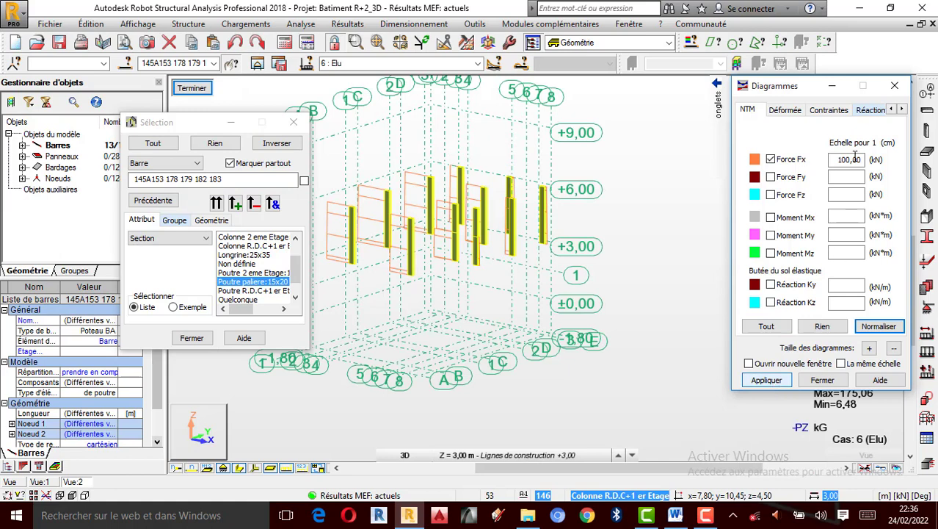
left_click(902, 109)
left_click(901, 109)
left_click(902, 108)
left_click(843, 110)
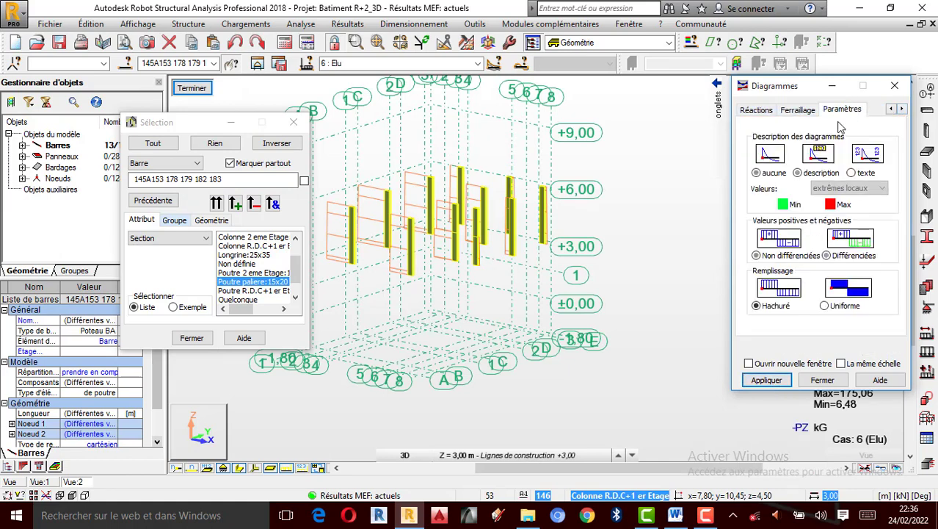
left_click(798, 173)
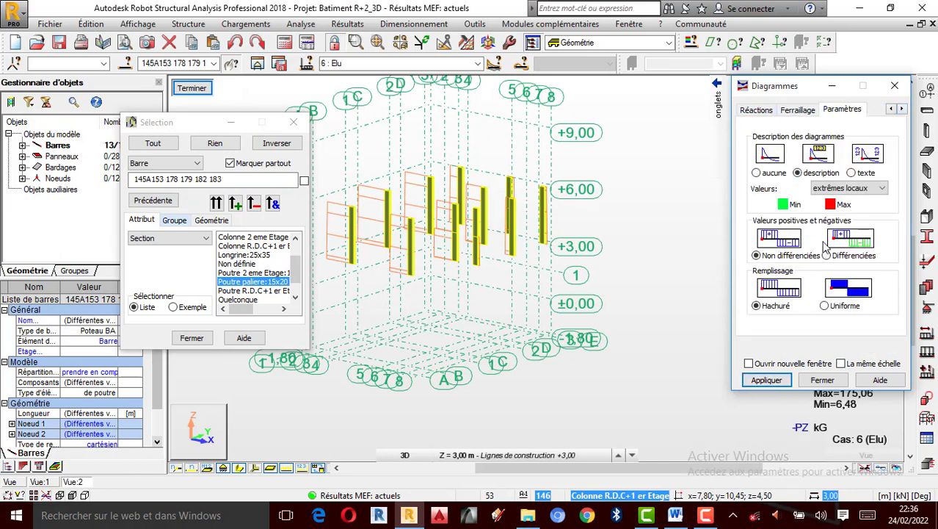
left_click(768, 379)
- Close the isolated view of the first-floor columns and clear the bar selection in the full model
scroll(381, 209, "up", 2)
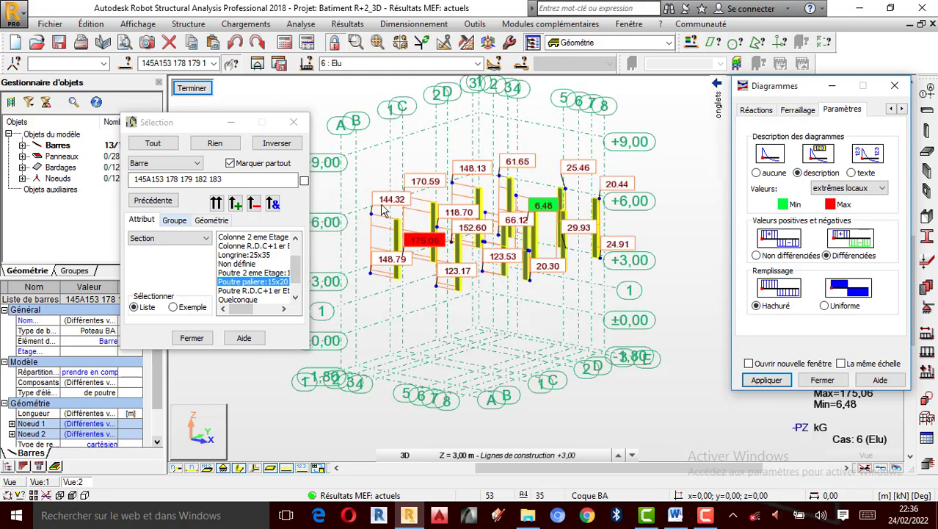
scroll(432, 218, "up", 2)
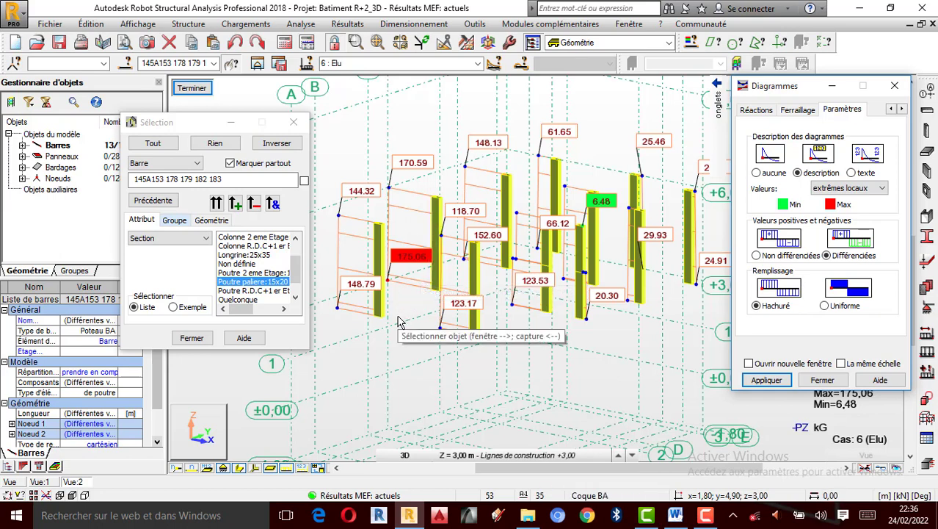
scroll(407, 316, "down", 1)
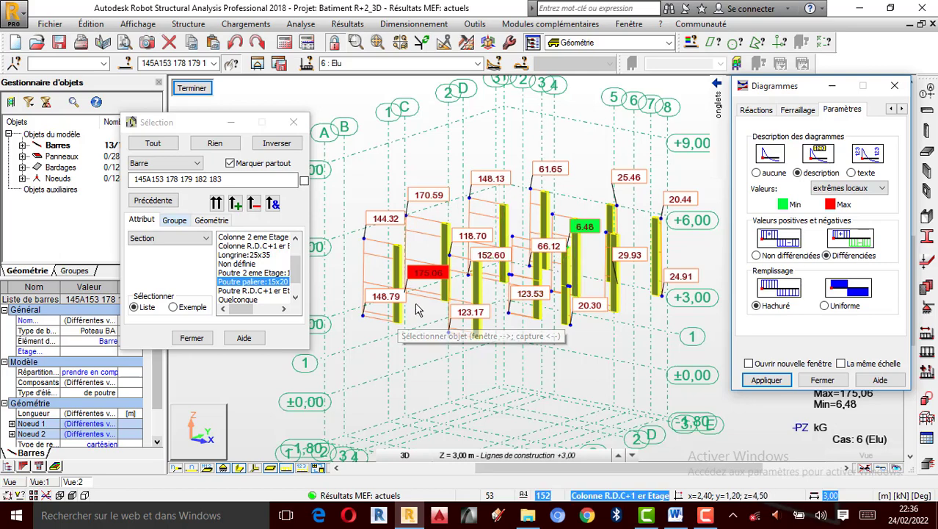
scroll(517, 224, "up", 1)
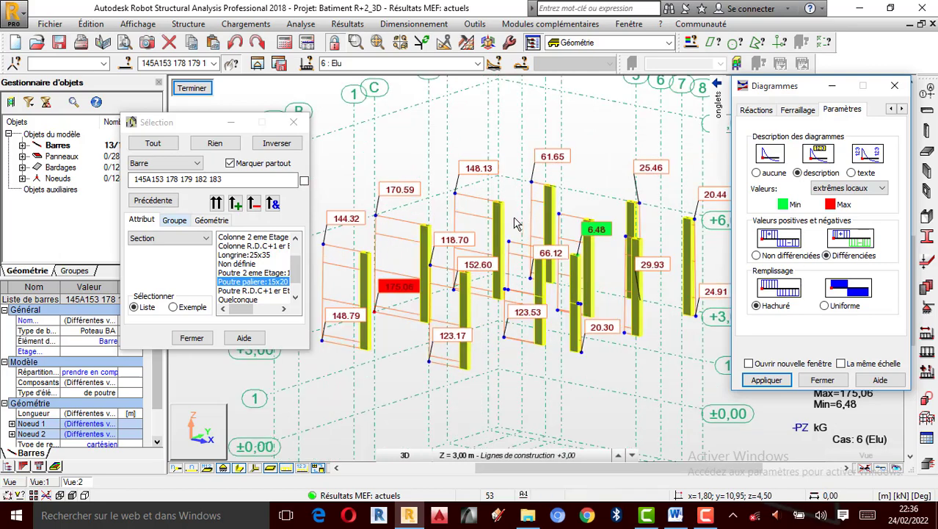
left_click(199, 92)
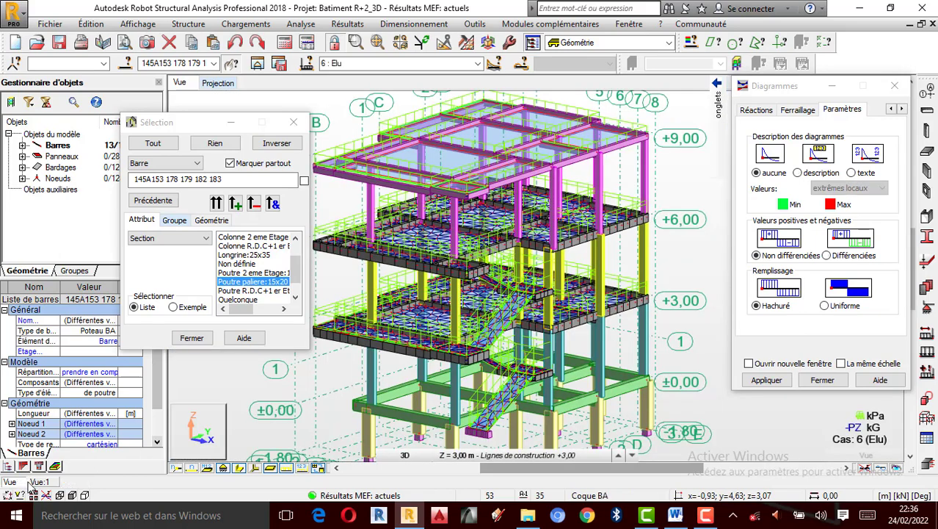
left_click(691, 272)
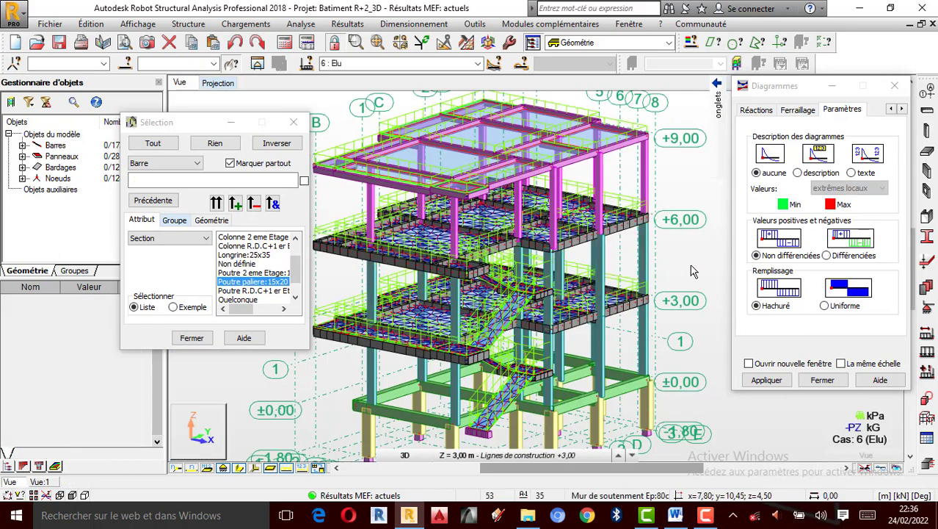
- Add the bars between Z = 6 and Z = 9 to the selection using the geometric range
left_click(210, 220)
left_click_drag(145, 311, 117, 308)
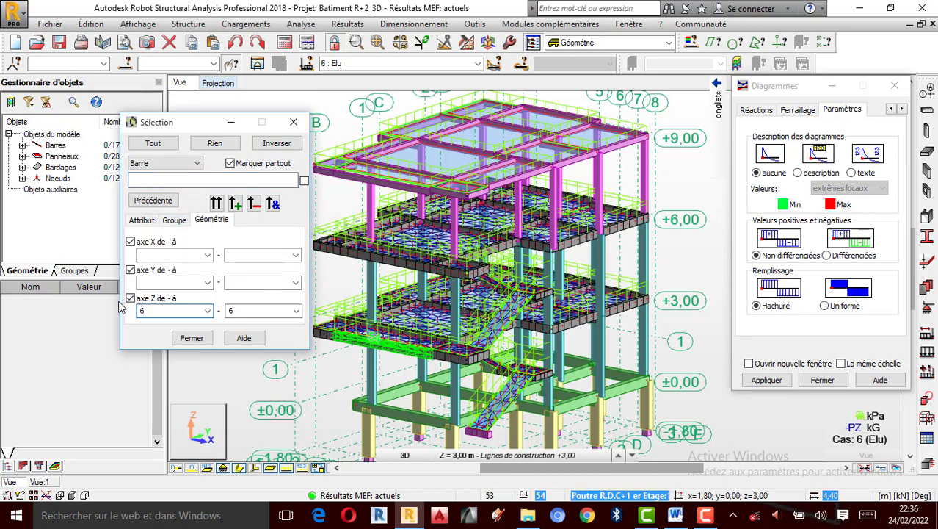
left_click_drag(246, 306, 182, 311)
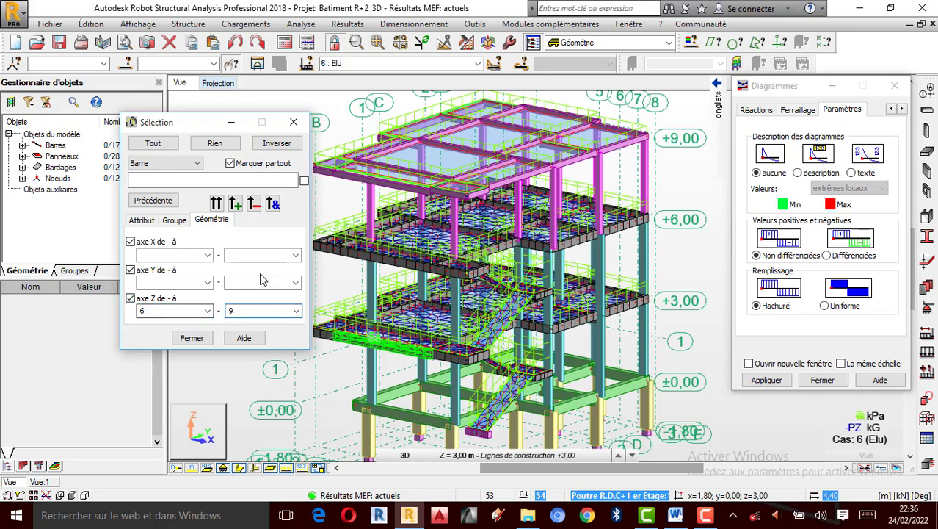
left_click(235, 204)
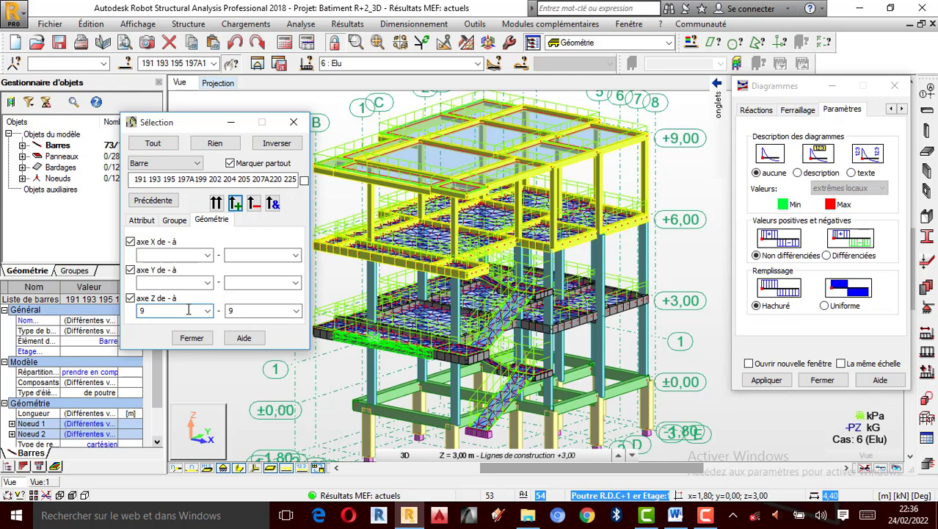
- Remove the beams lying at Z = 9 and at Z = 6 from the selection, using the ranges 9 to 9 and 6 to 6
left_click(253, 203)
left_click(171, 310)
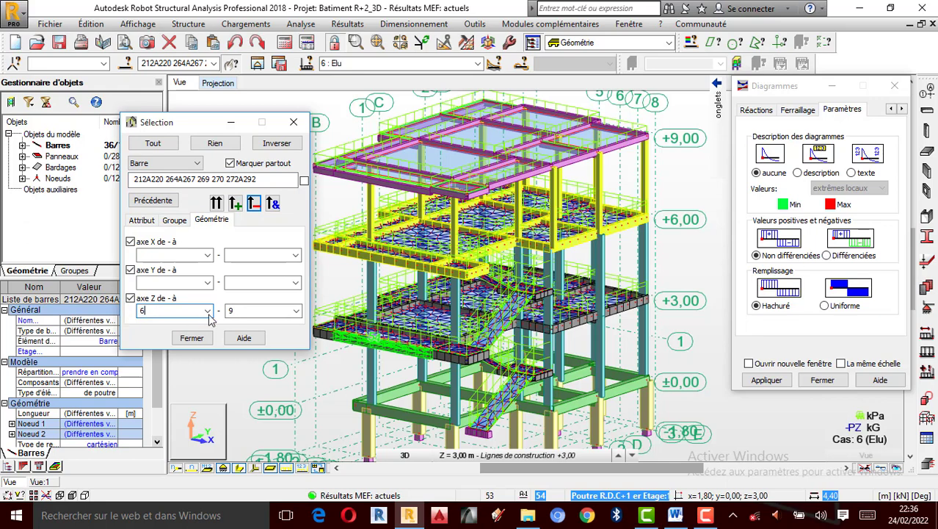
key("Tab")
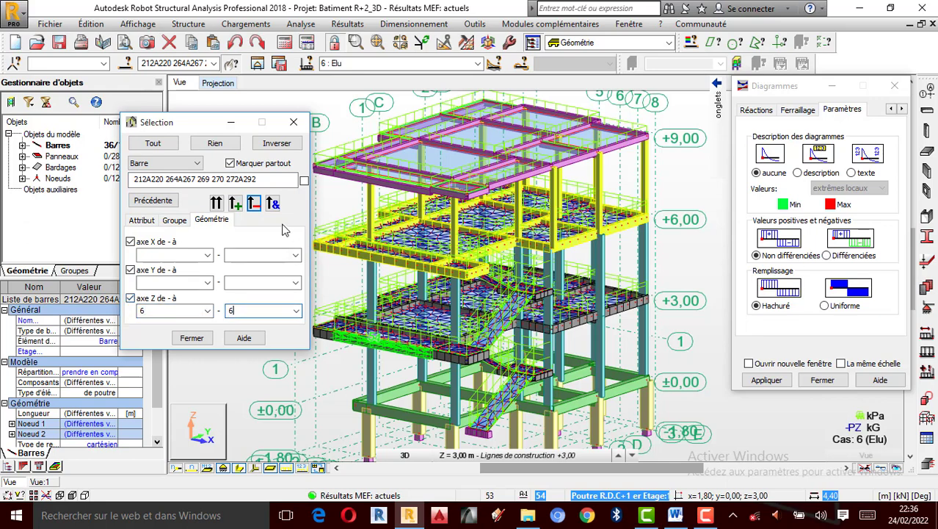
left_click(251, 207)
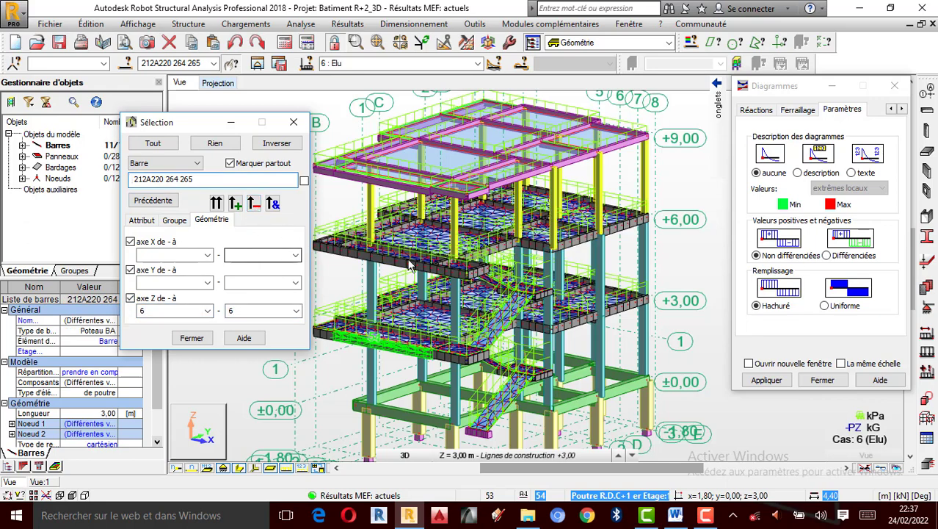
- Open the selected second-floor columns between +6,00 and +9,00 in a separate isolated view
scroll(508, 254, "up", 2)
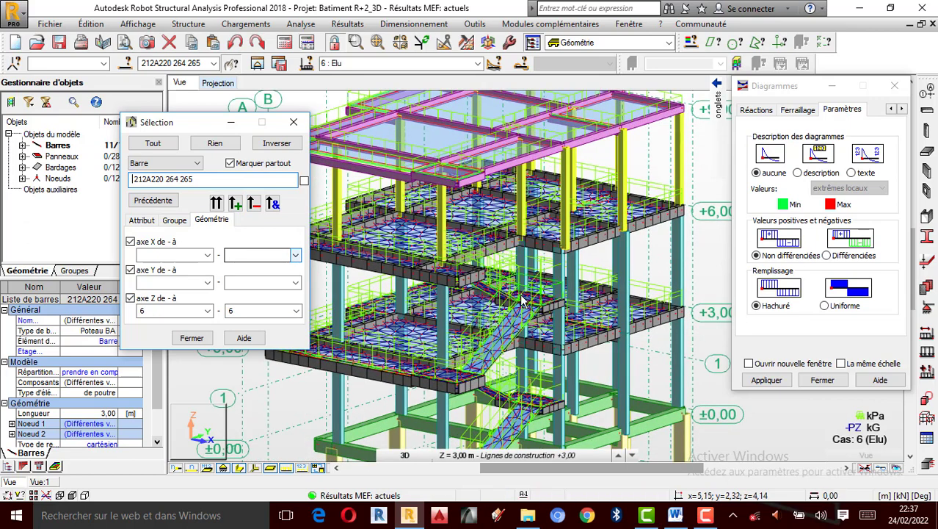
left_click(257, 64)
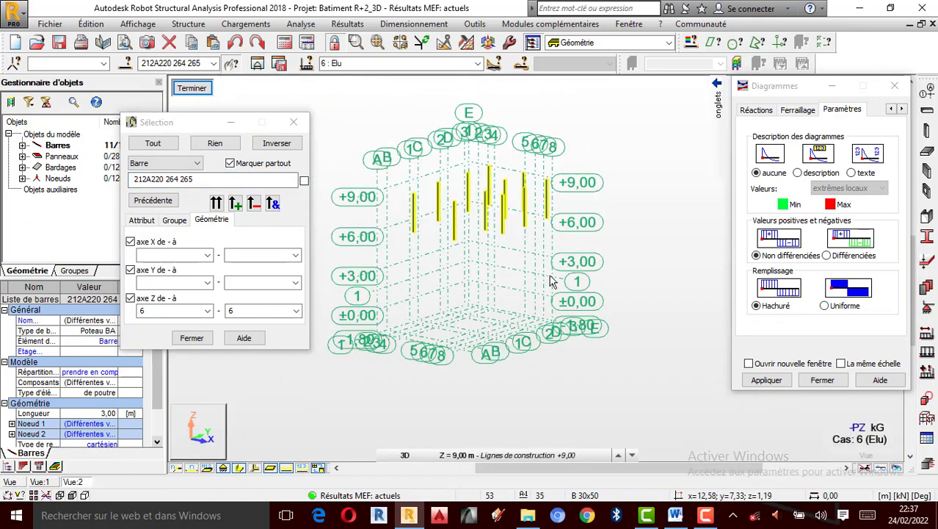
scroll(477, 204, "up", 1)
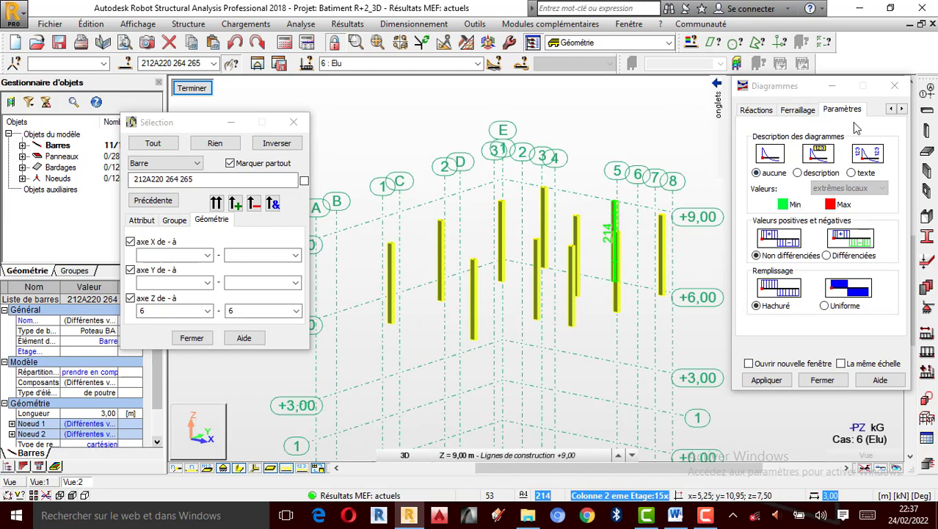
- Display the Force Fx diagrams on the isolated second-floor columns
left_click(766, 381)
mouse_move(718, 99)
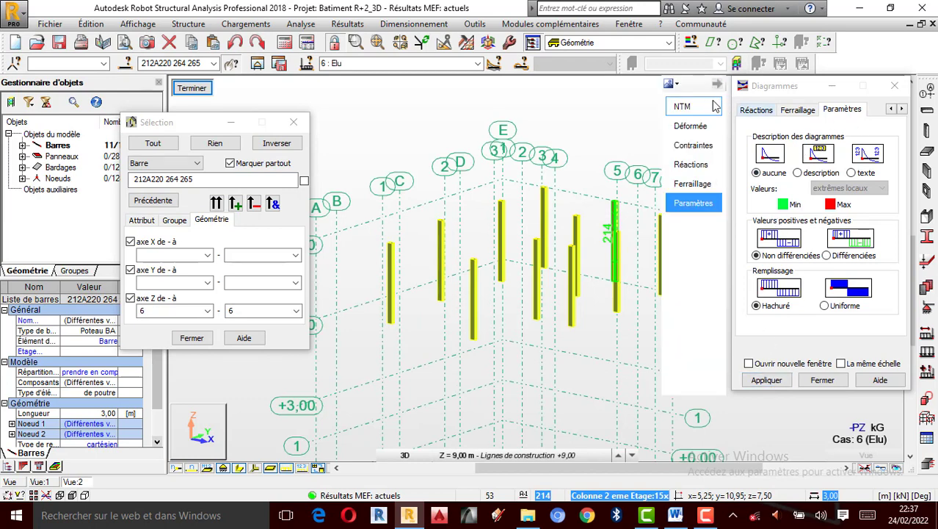
left_click(692, 107)
left_click(771, 159)
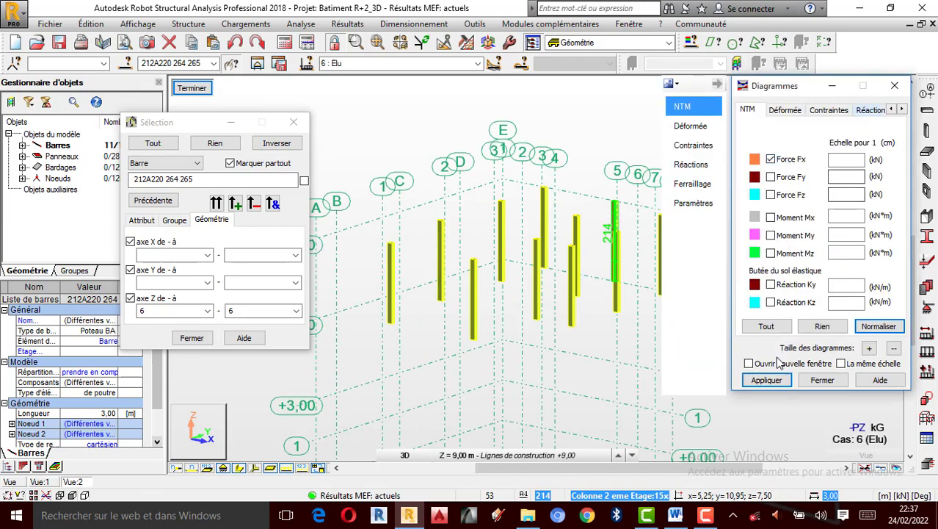
left_click(767, 381)
- Label the second-floor columns' Fx diagrams with value descriptions at the local extremes
left_click(902, 108)
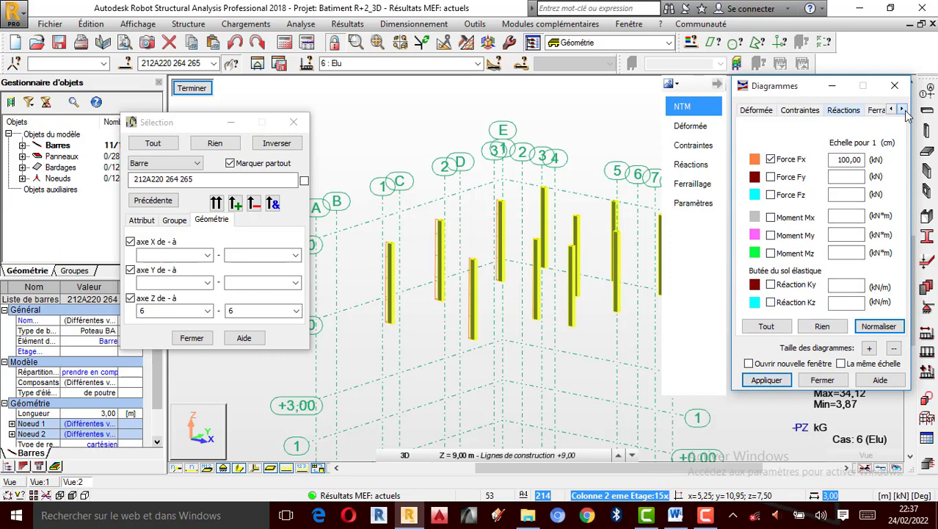
left_click(902, 108)
left_click(902, 109)
left_click(842, 109)
left_click(798, 173)
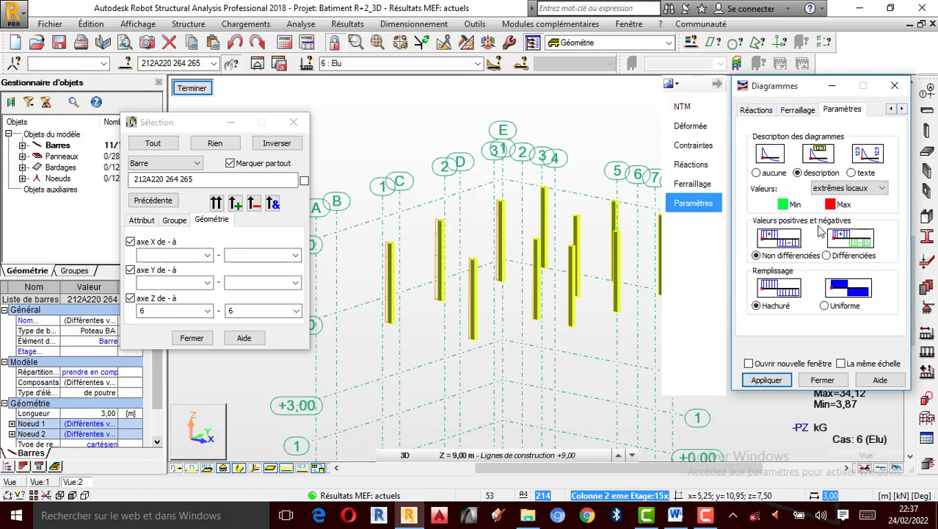
left_click(767, 380)
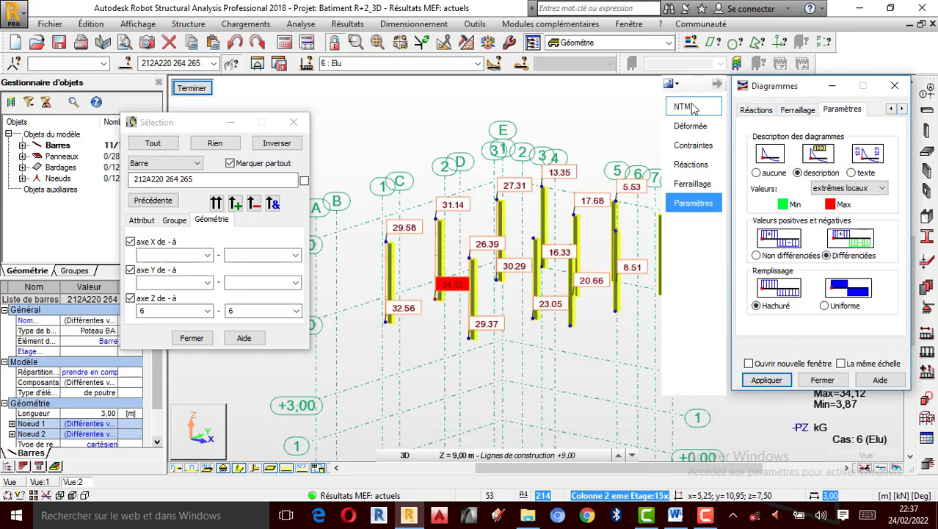
- Enlarge the second-floor columns' Fx diagrams to a scale of 15,00 kN per 1 cm
left_click(694, 109)
left_click(869, 348)
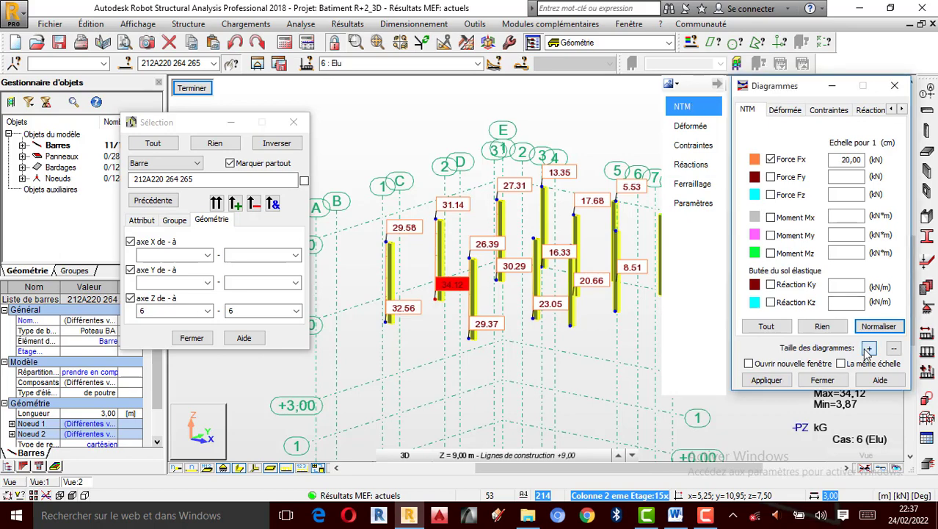
left_click(778, 381)
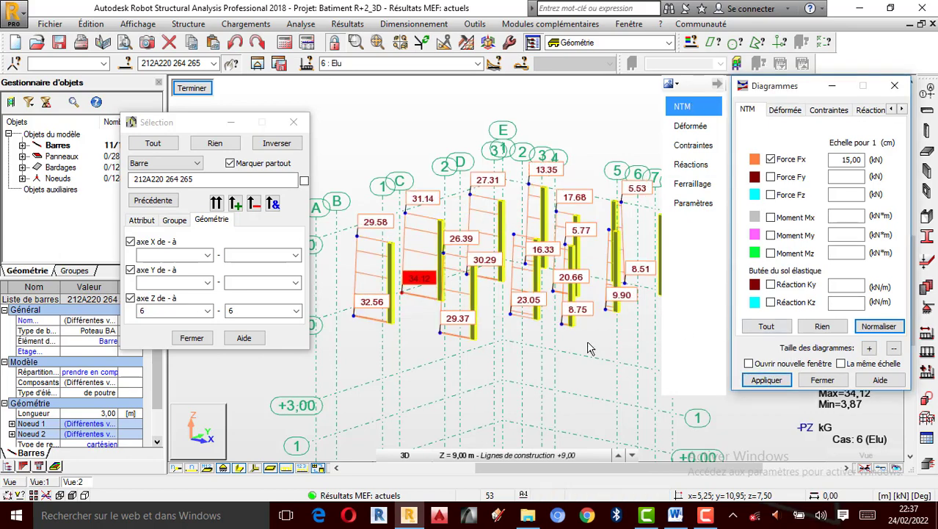
- Examine the Fx values at the ends of the second-floor columns, including the highlighted minimum and maximum
scroll(588, 348, "down", 2)
scroll(478, 254, "up", 5)
scroll(408, 265, "down", 4)
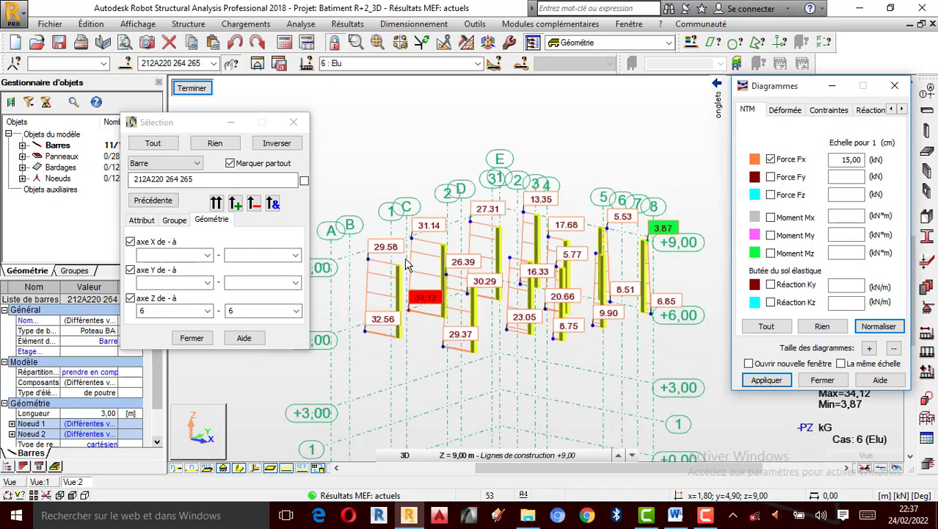
scroll(400, 263, "up", 1)
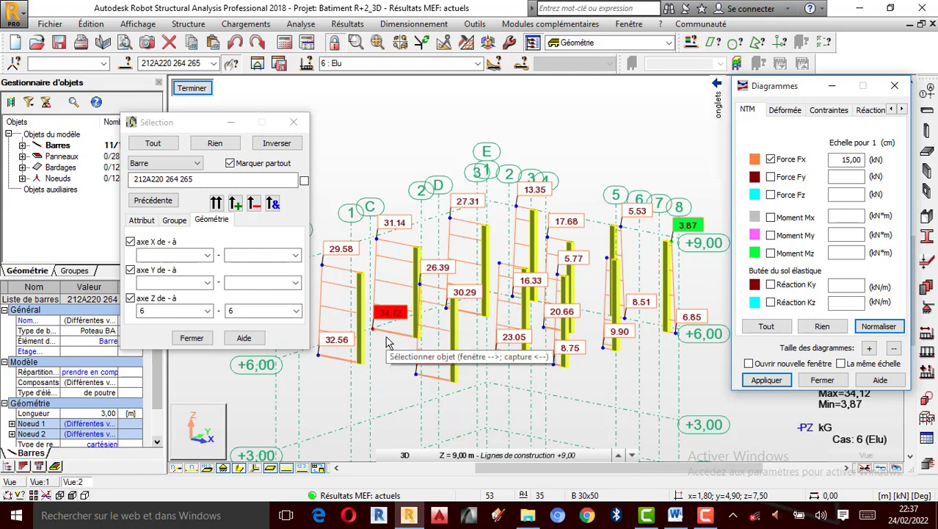
scroll(390, 347, "down", 1)
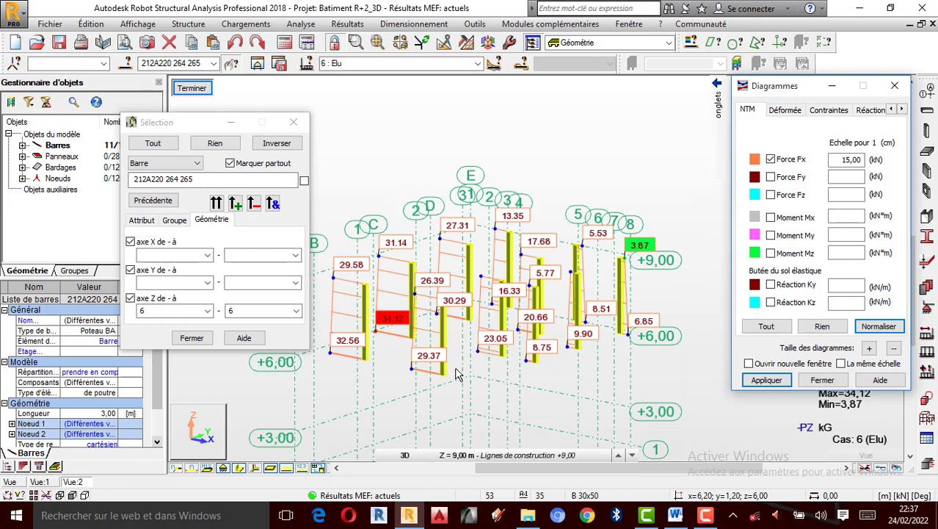
scroll(413, 300, "up", 1)
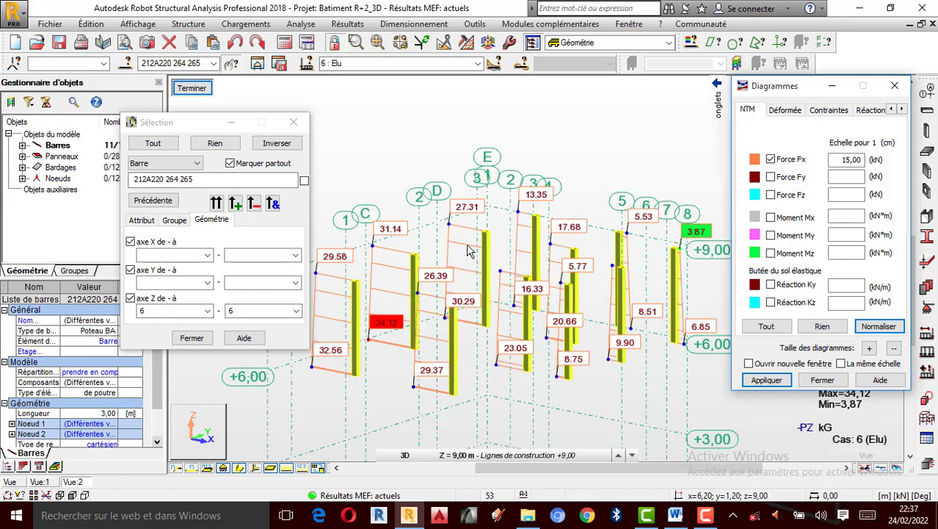
scroll(470, 252, "down", 1)
scroll(458, 262, "up", 1)
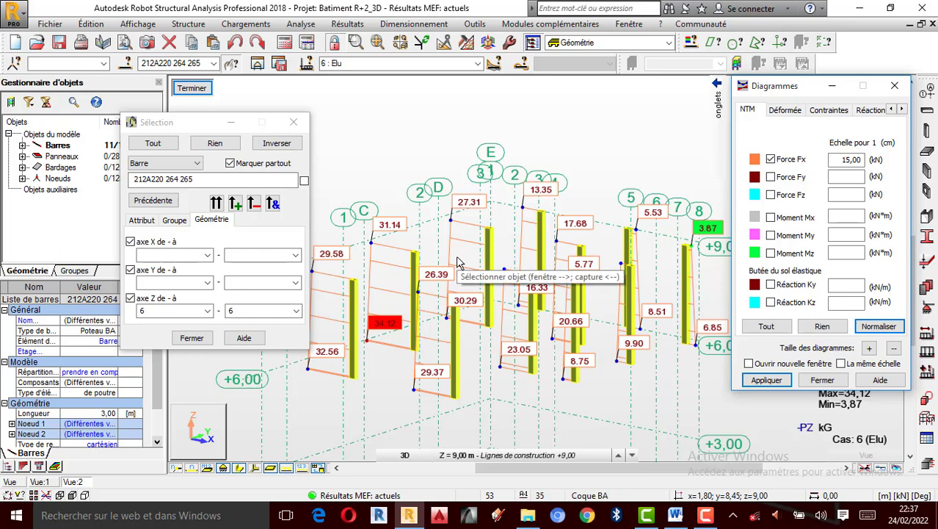
scroll(456, 268, "down", 1)
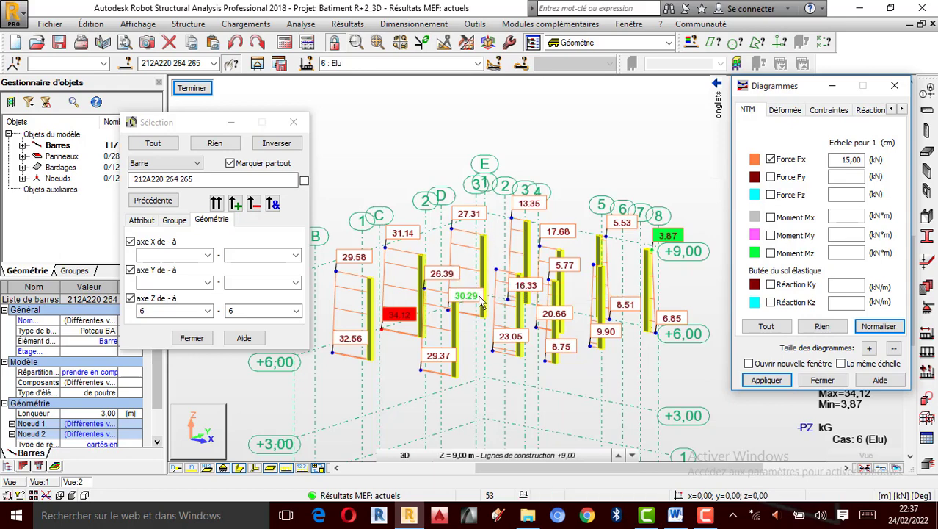
- Return to the full model view of the building and clear the second-floor column selection
left_click(12, 482)
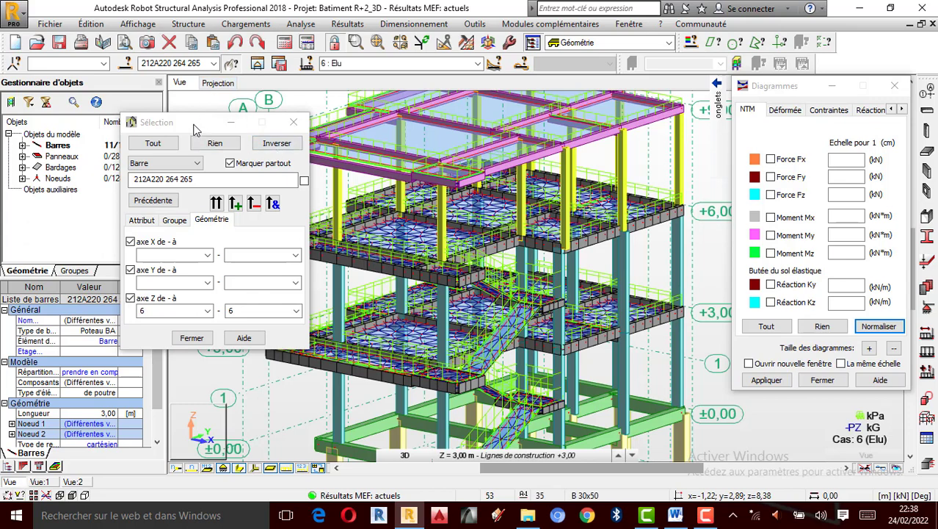
scroll(687, 249, "down", 1)
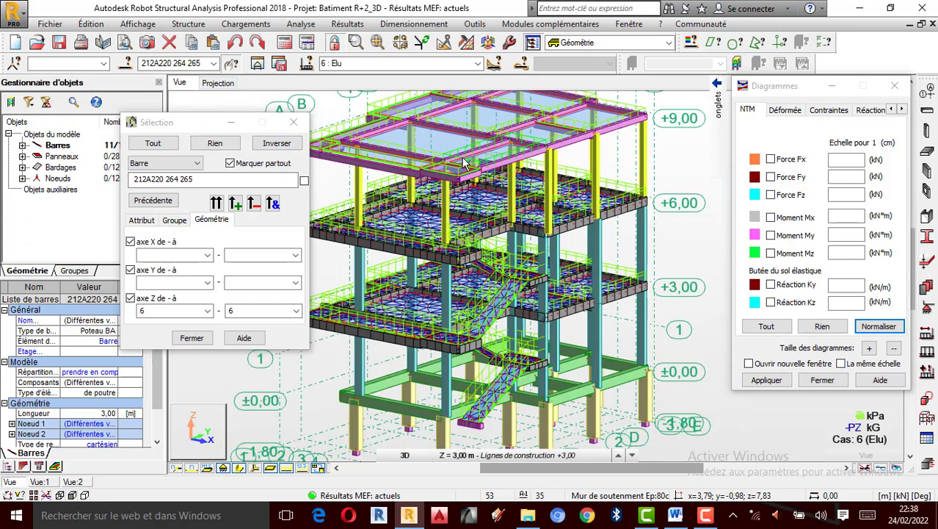
left_click(686, 249)
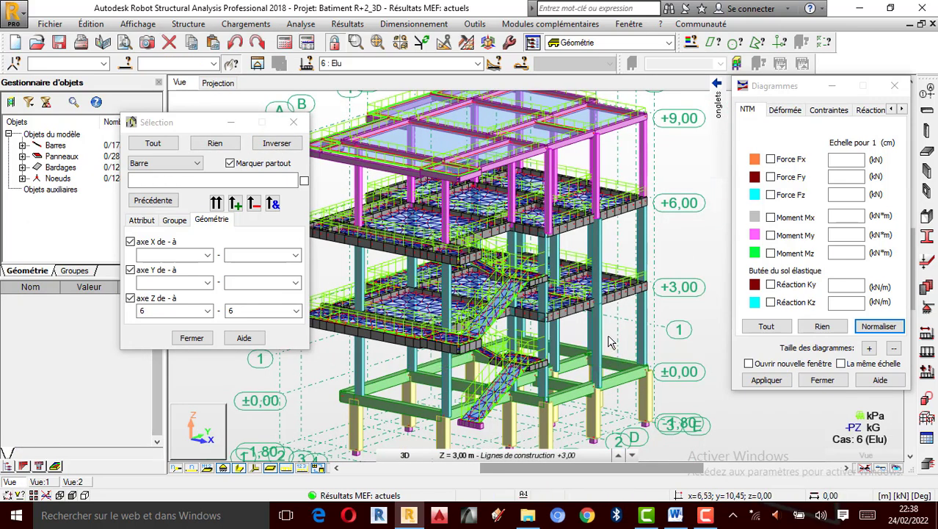
scroll(633, 337, "up", 1)
scroll(635, 338, "down", 1)
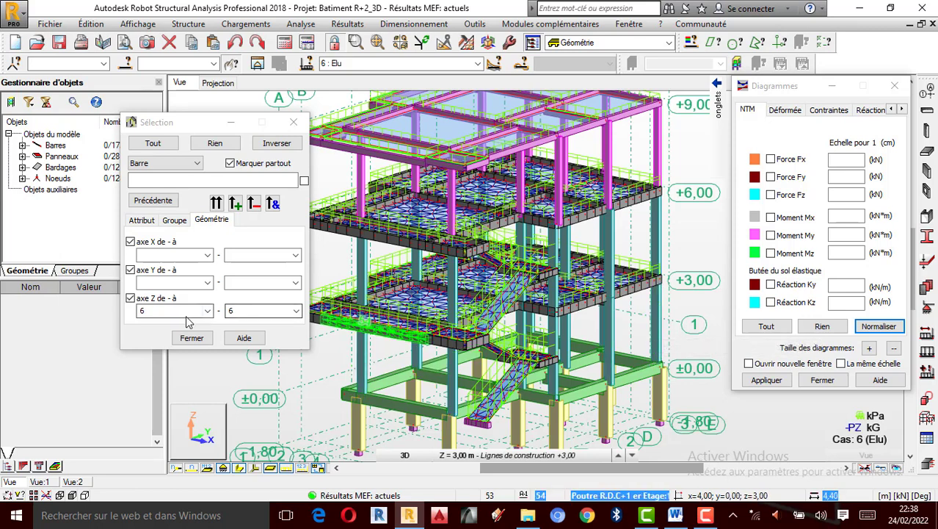
- Add all bars with Z coordinates from 0 to 3 to the bar selection
left_click(174, 312)
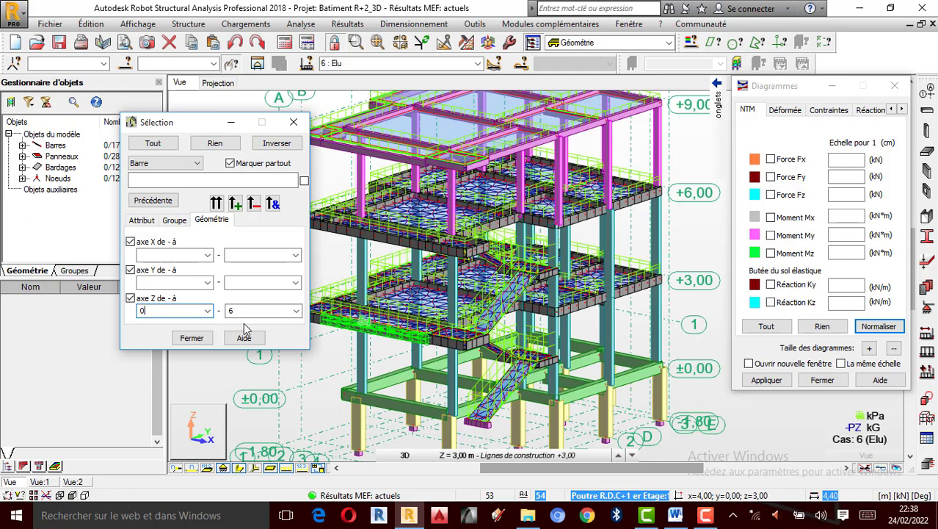
type("0")
left_click(233, 310)
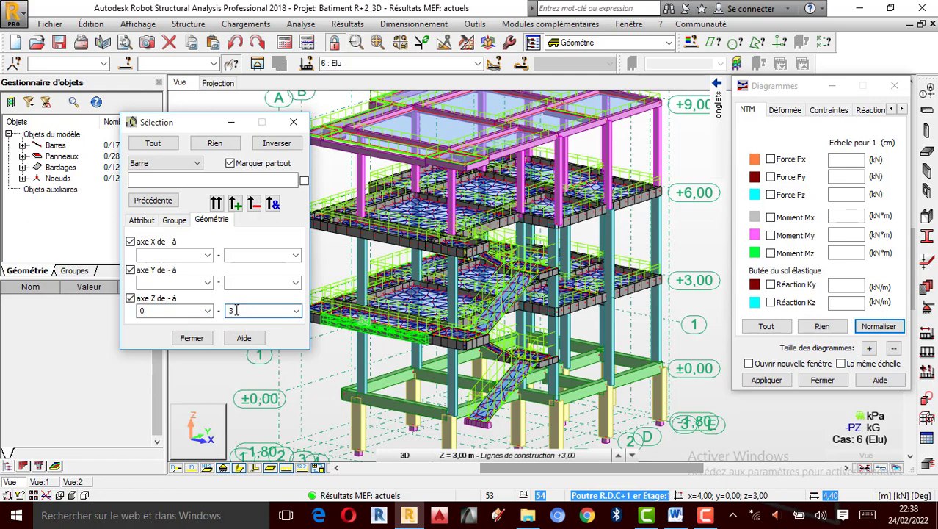
left_click(236, 204)
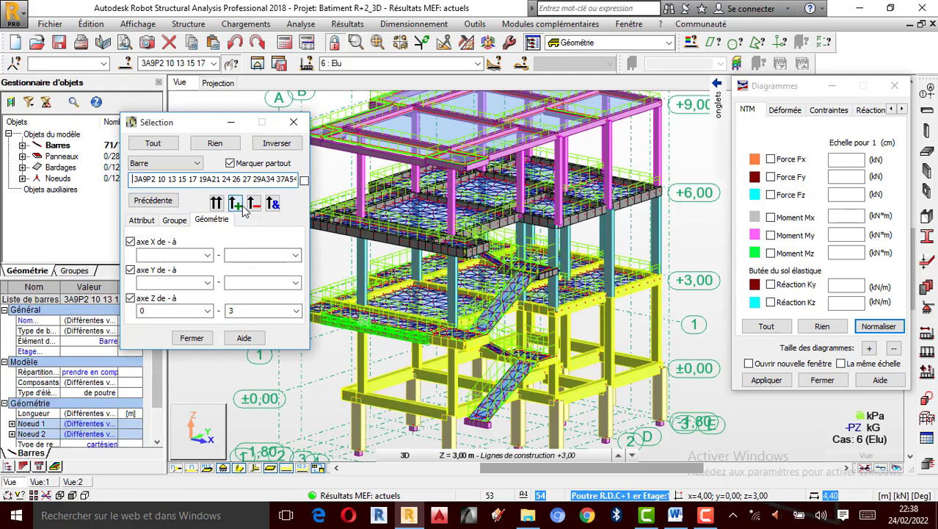
- Remove the bars lying at level Z 0 to 0 and those at Z 3 to 3 from the selection
left_click(199, 310)
key("Tab")
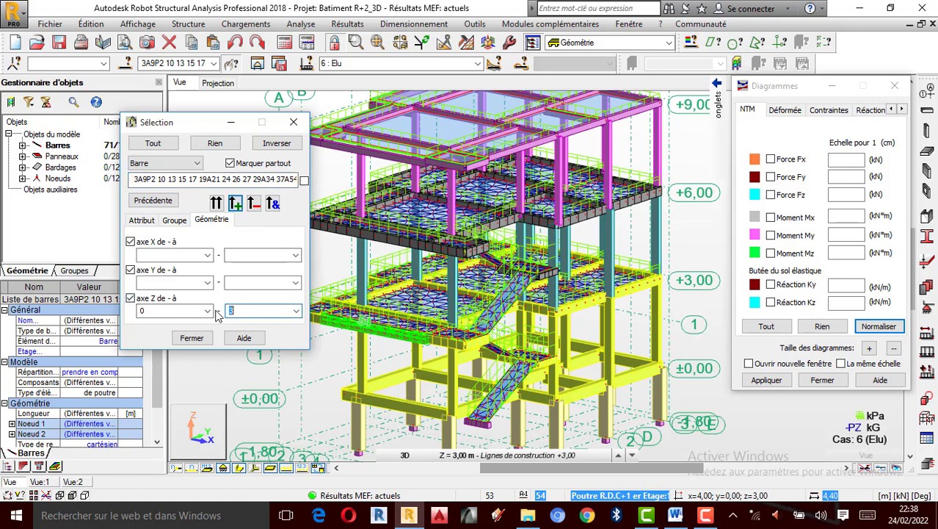
left_click(254, 205)
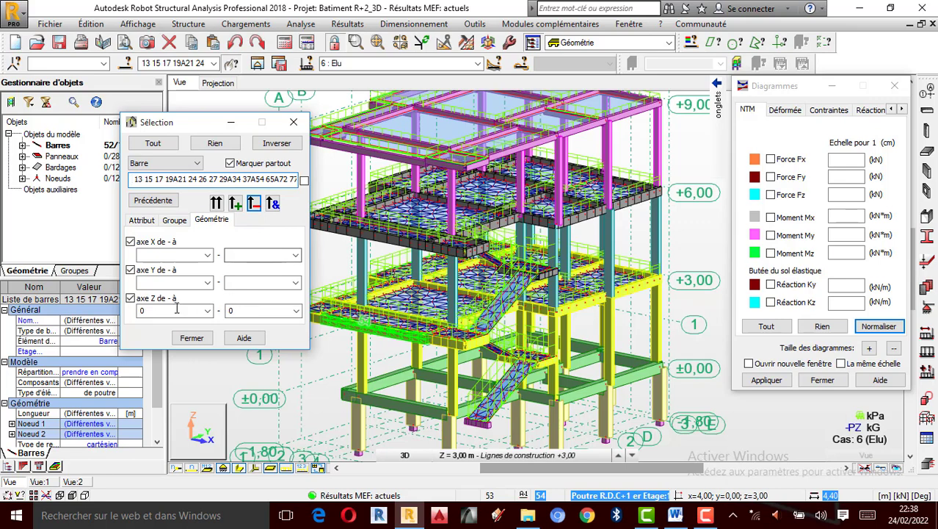
left_click(147, 312)
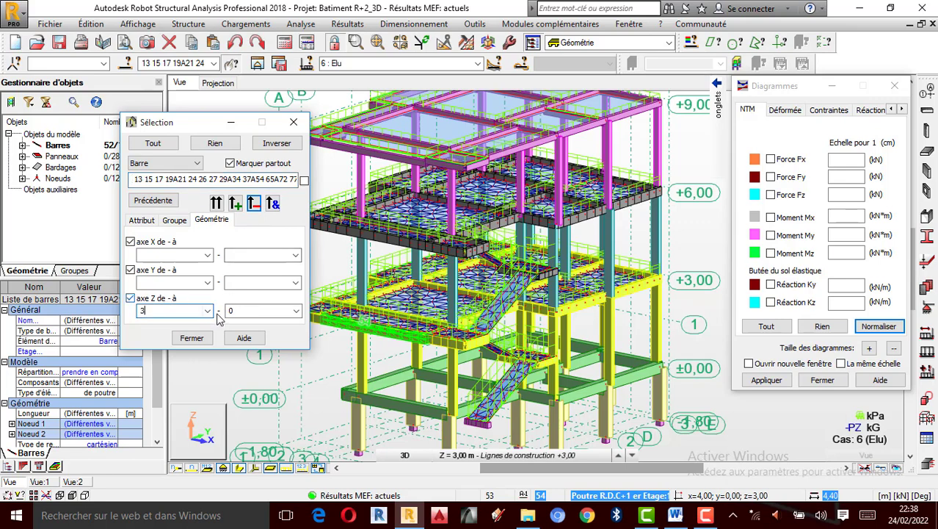
type("3")
left_click(250, 309)
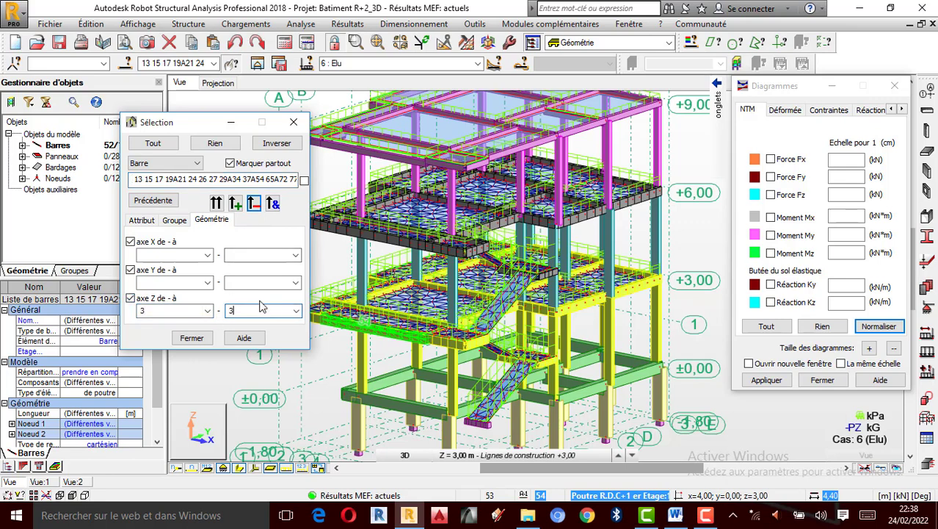
type("3")
left_click(255, 206)
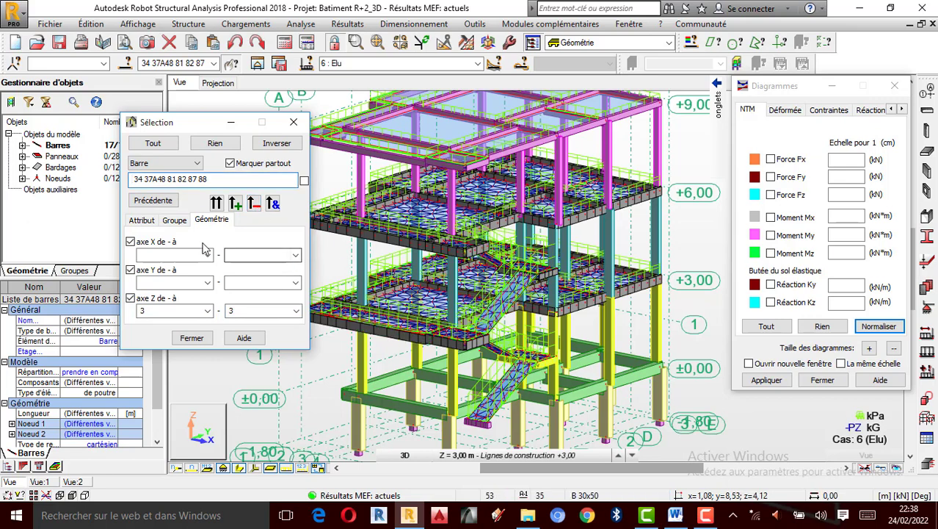
- Remove the bars with the Poutre palière 15x20 section from the selection and check the remaining columns from several angles
left_click(141, 220)
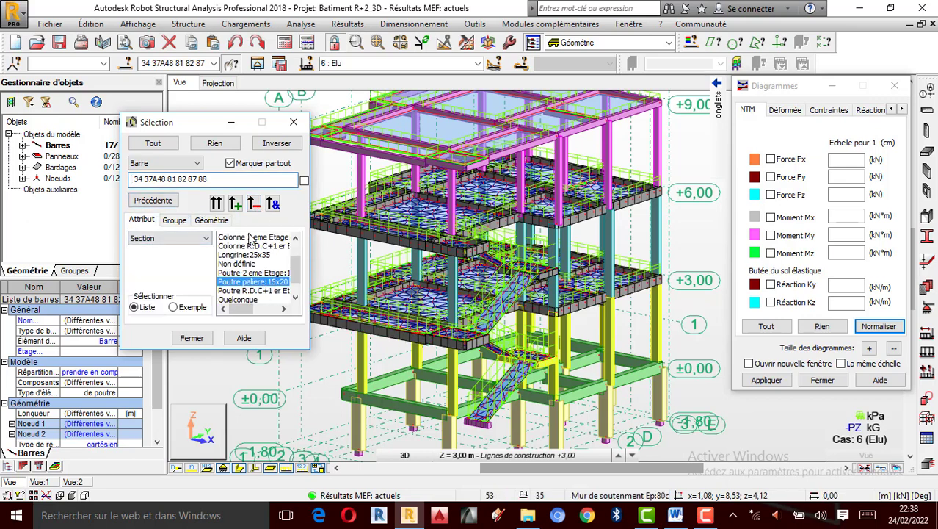
left_click(254, 205)
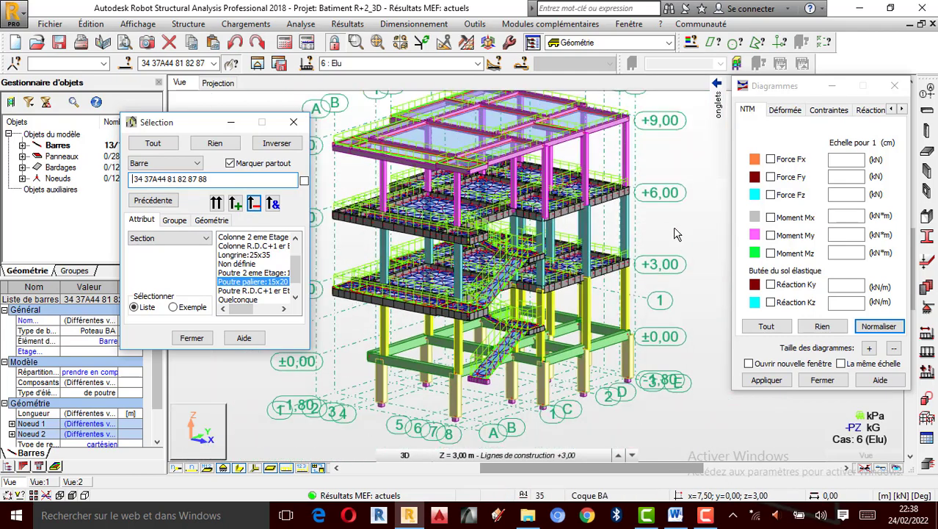
right_click(592, 227)
left_click(626, 292)
mouse_move(626, 295)
left_mouse_down()
mouse_move(504, 286)
mouse_move(706, 287)
mouse_move(601, 298)
left_mouse_up()
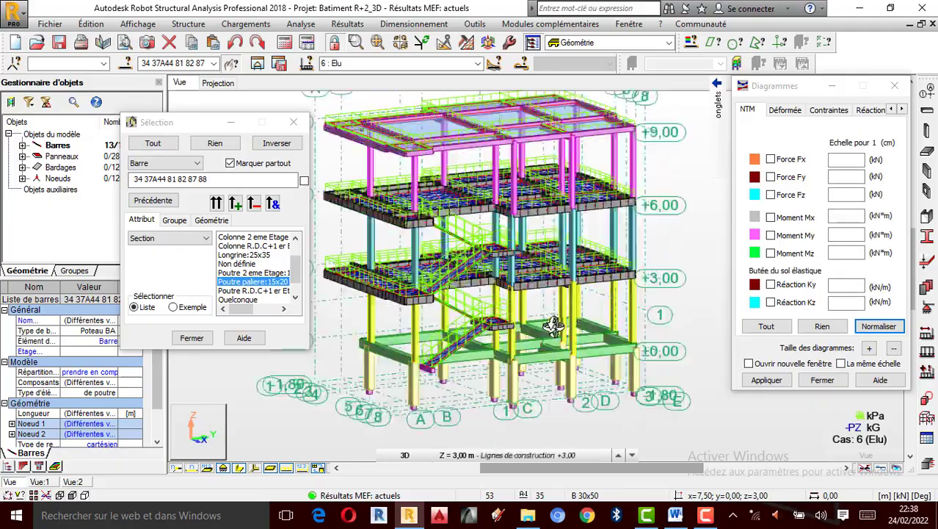
scroll(580, 323, "up", 5)
left_click_drag(571, 336, 587, 362)
left_click_drag(567, 286, 608, 308)
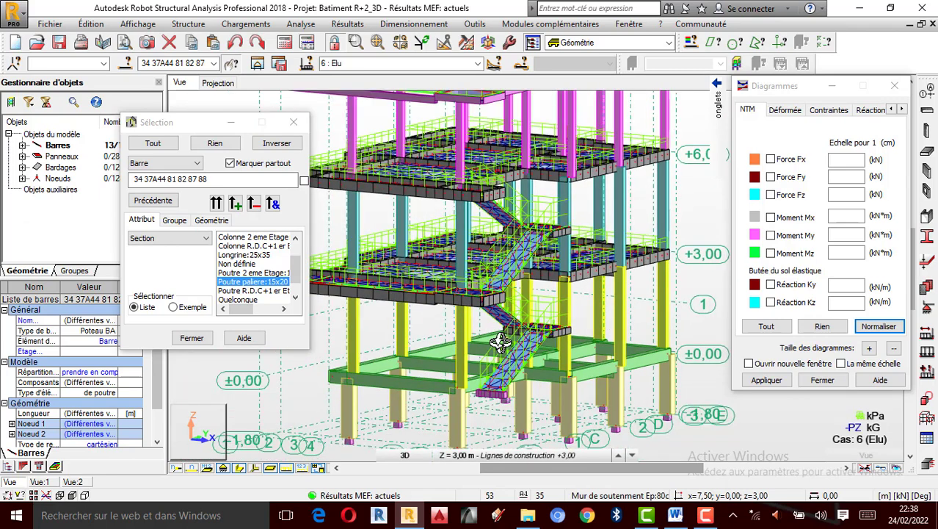
left_click_drag(487, 342, 494, 344)
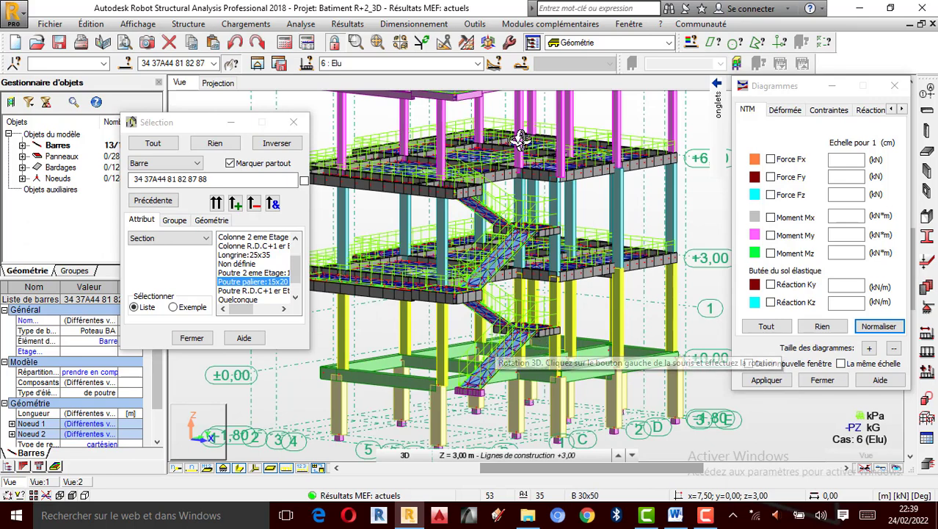
- Launch the real RC reinforcement for the selected columns using manual combinations 6 Elu and 7 Els, grouped by storey, geometry and column chain
left_click(420, 24)
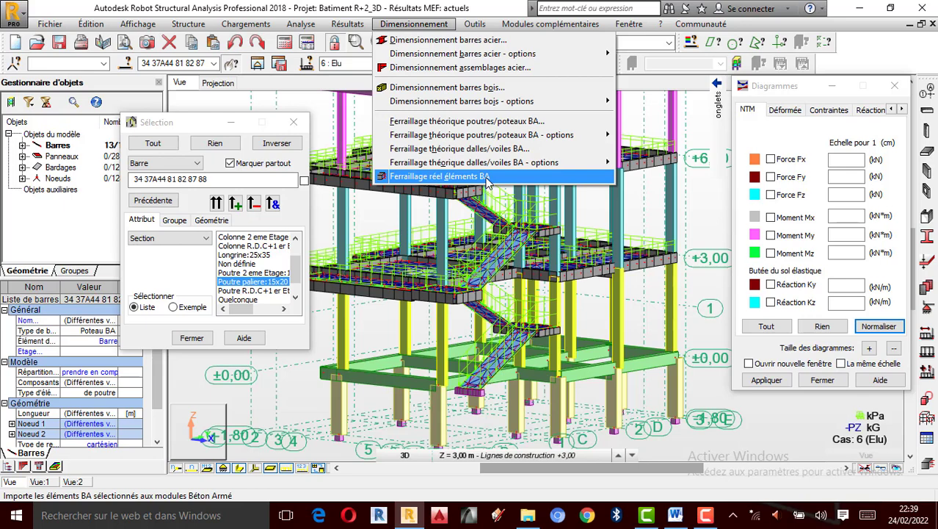
left_click(441, 177)
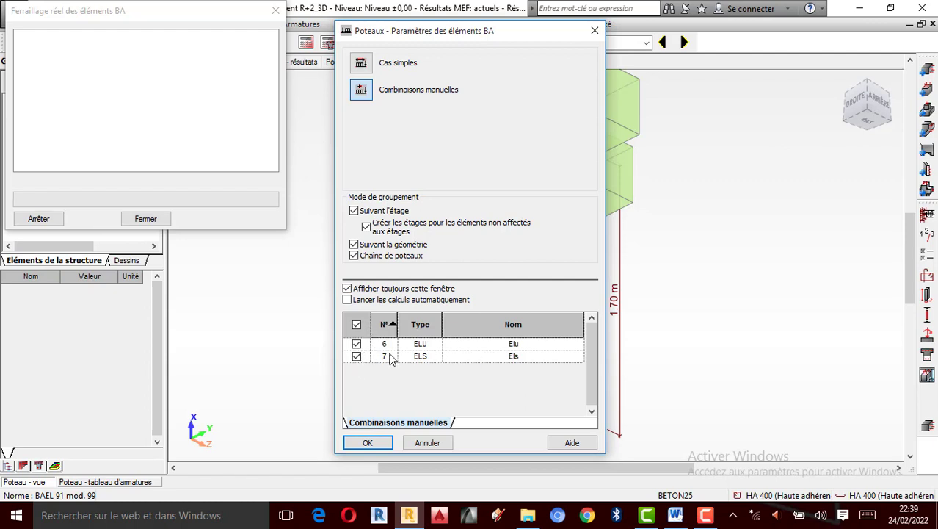
left_click(357, 358)
left_click(357, 358)
left_click(367, 443)
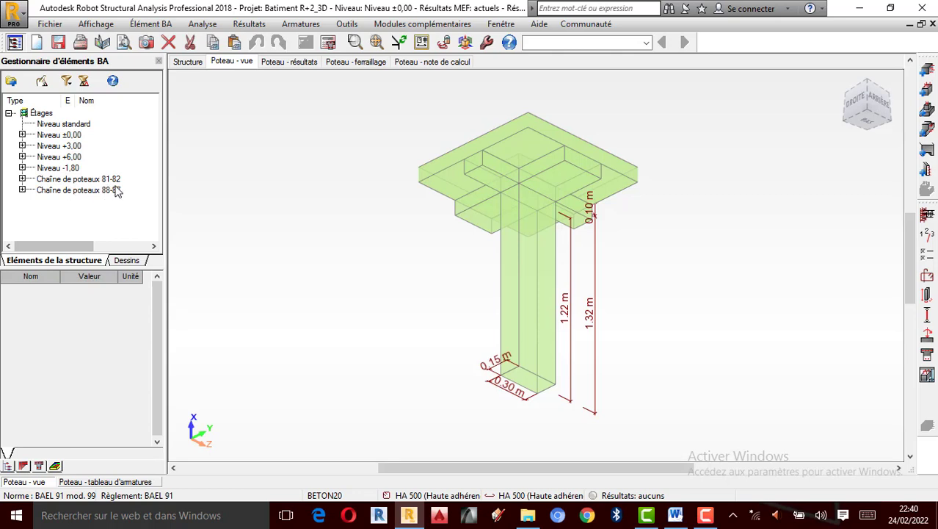
- Expand column chains 88-87 and 81-82 and levels -1,80 and +6,00 to examine the elements they contain
left_click(22, 189)
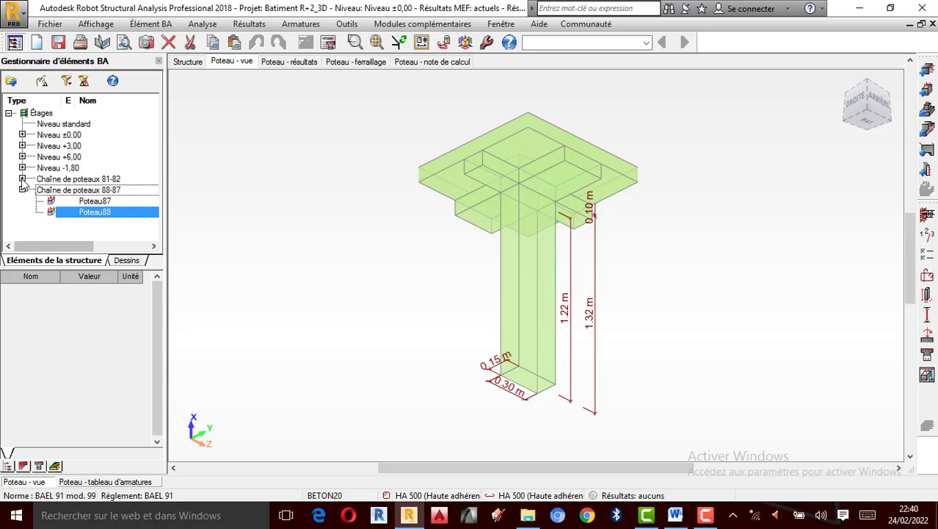
left_click(22, 179)
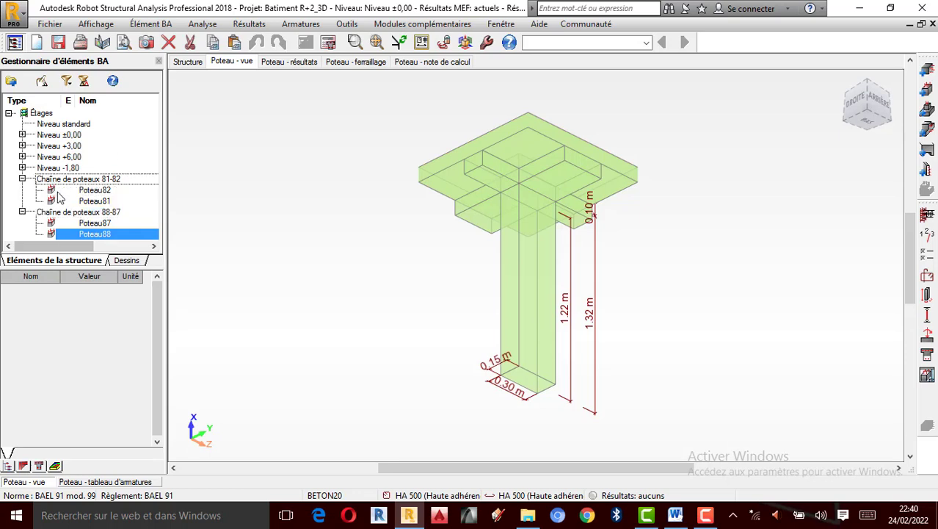
left_click(22, 167)
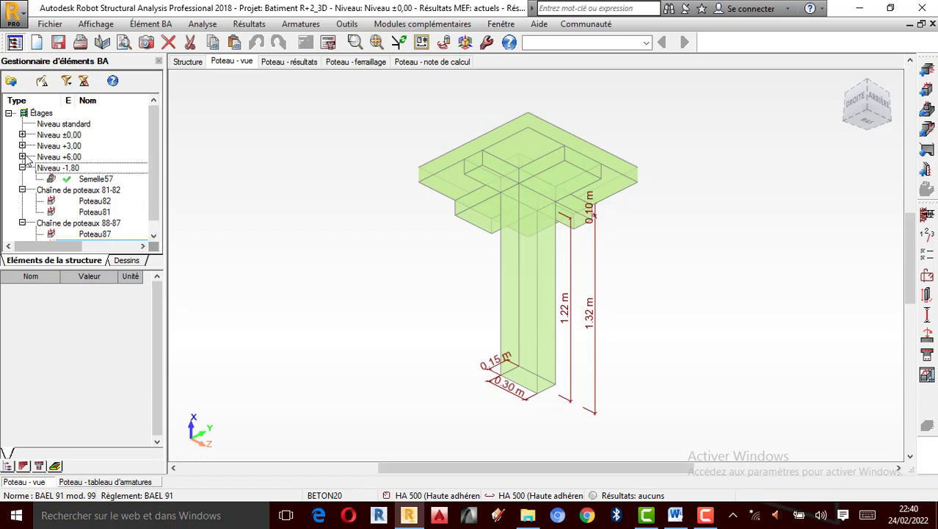
left_click(23, 157)
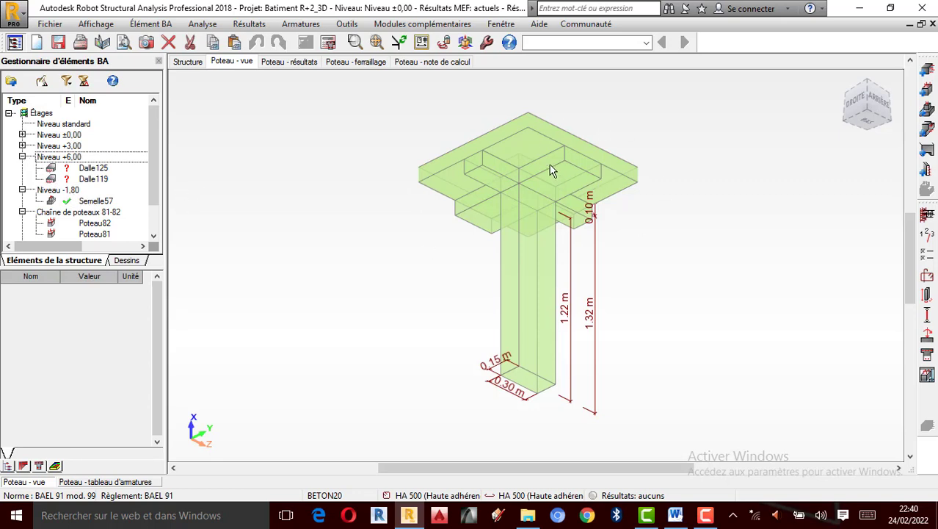
- Accept the storey parameters with level 0,00 m, cracking peu préjudiciable and fire resistance 0 h
left_click(928, 236)
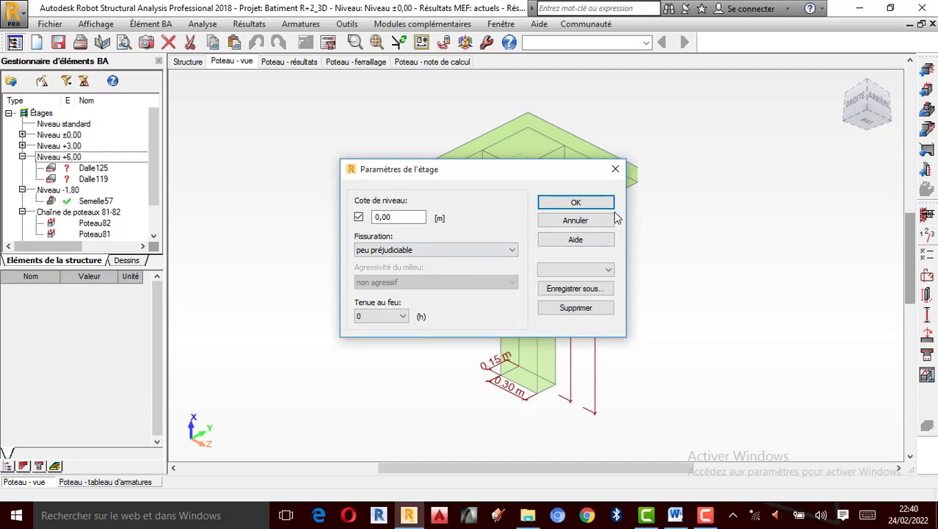
left_click(590, 204)
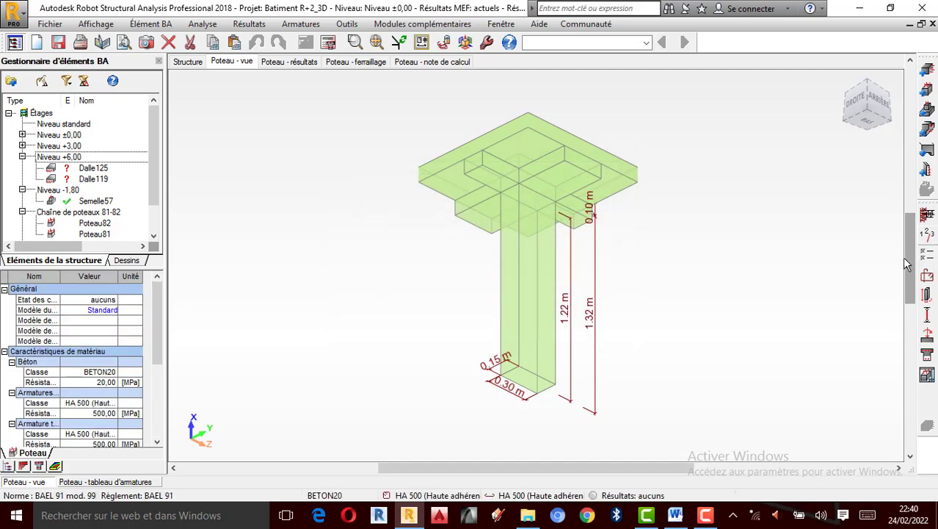
- Set compression to Avec flexion in the column calculation options, keeping h, b and D fixed in the geometry optimisation
left_click(928, 259)
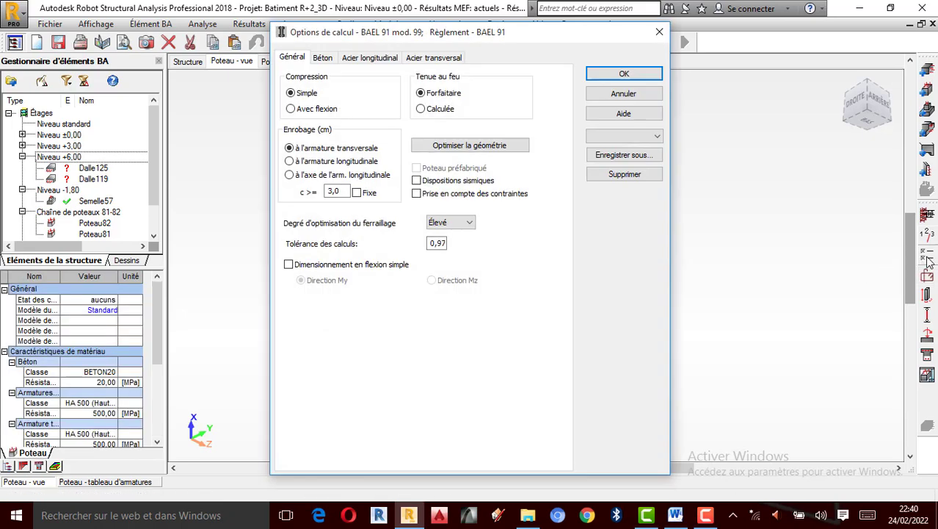
left_click(291, 110)
left_click(291, 94)
left_click(292, 108)
left_click(291, 94)
left_click(291, 110)
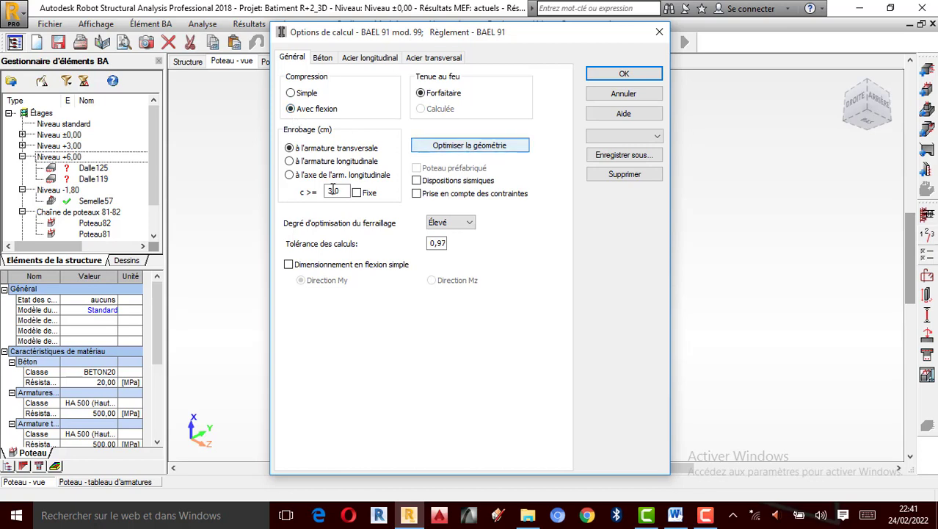
left_click(470, 147)
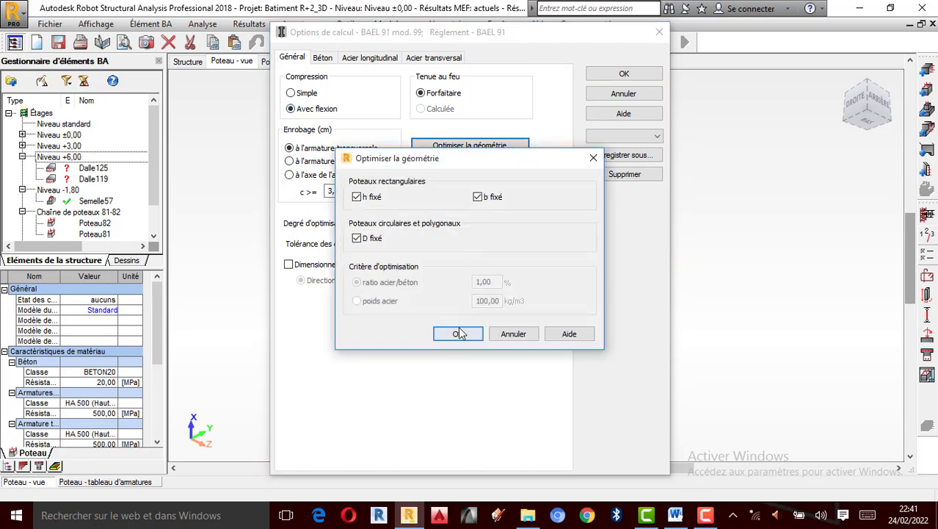
left_click(458, 333)
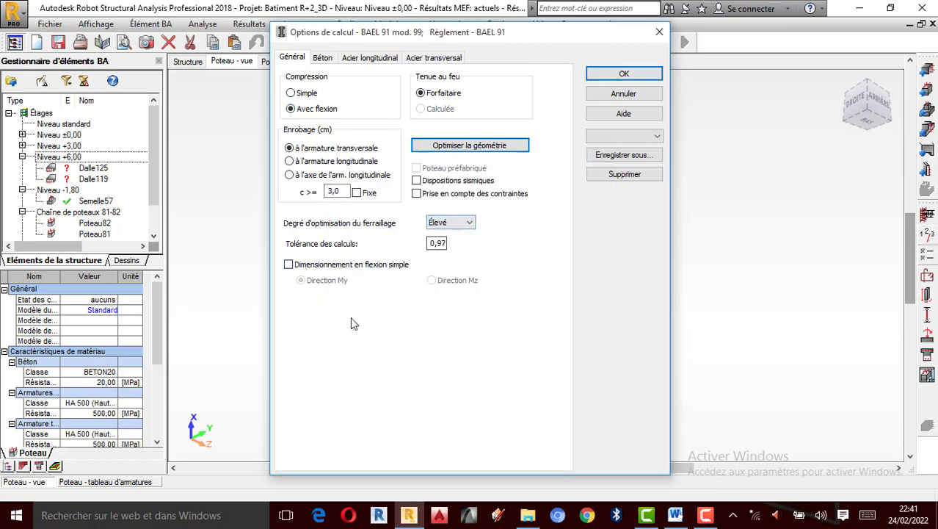
- Set the column concrete to BETON25 with an aggregate diameter of 20 mm
left_click(323, 58)
left_click(443, 103)
left_click(440, 121)
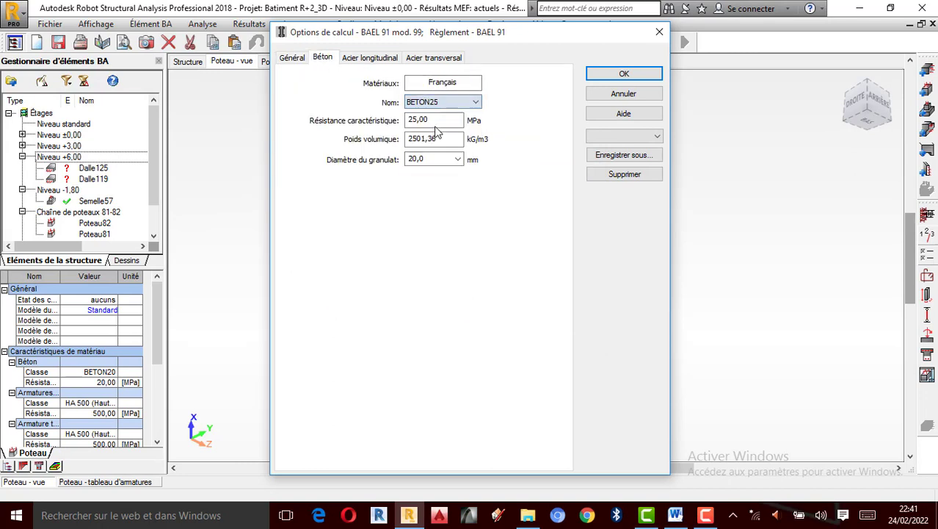
left_click_drag(440, 138, 407, 135)
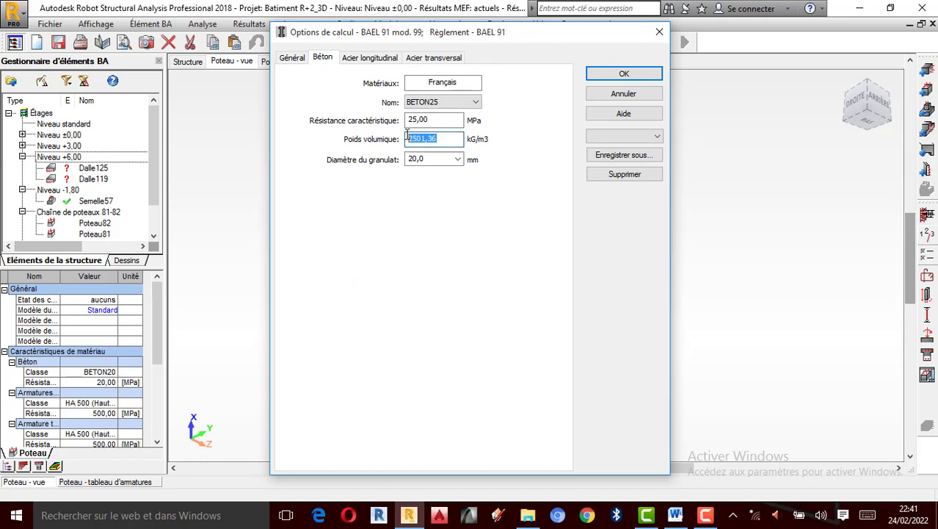
left_click(421, 138)
key("shift+End")
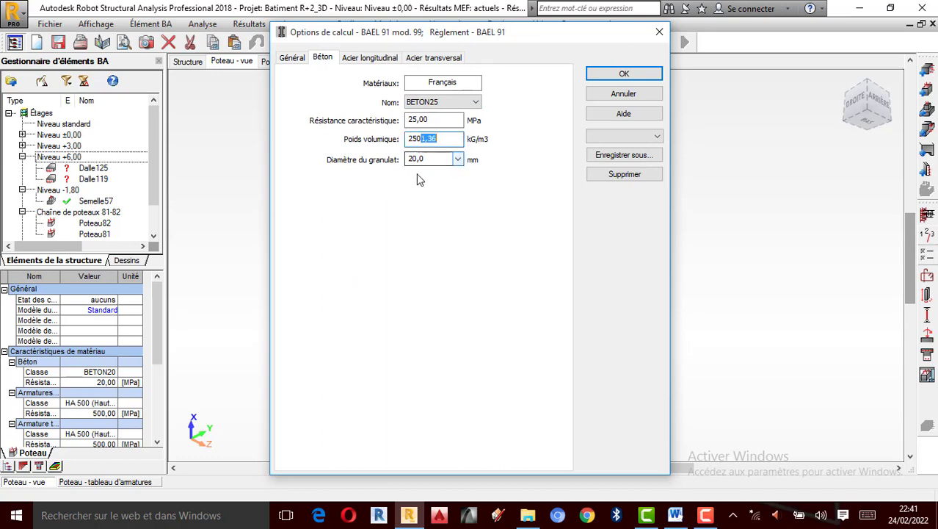
left_click(456, 159)
left_click(426, 189)
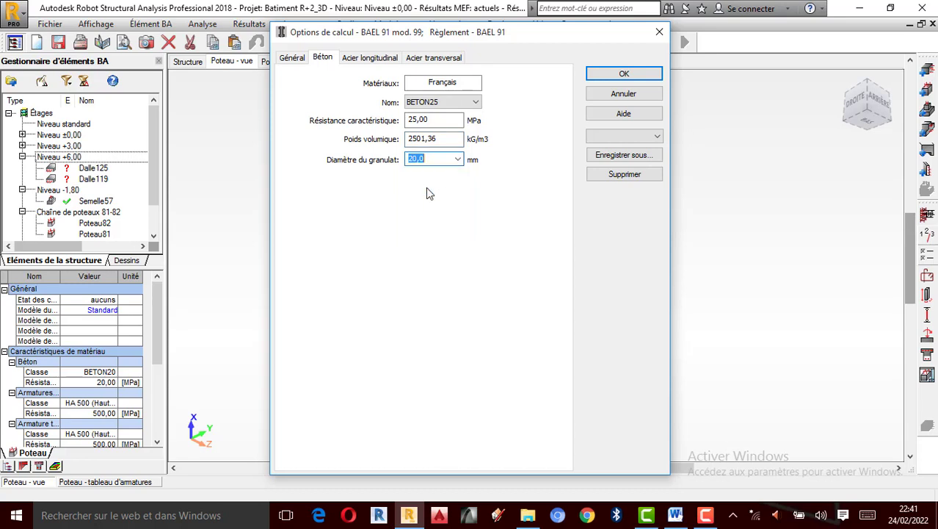
- Set the longitudinal steel class to HA 400
left_click(370, 59)
left_click(389, 118)
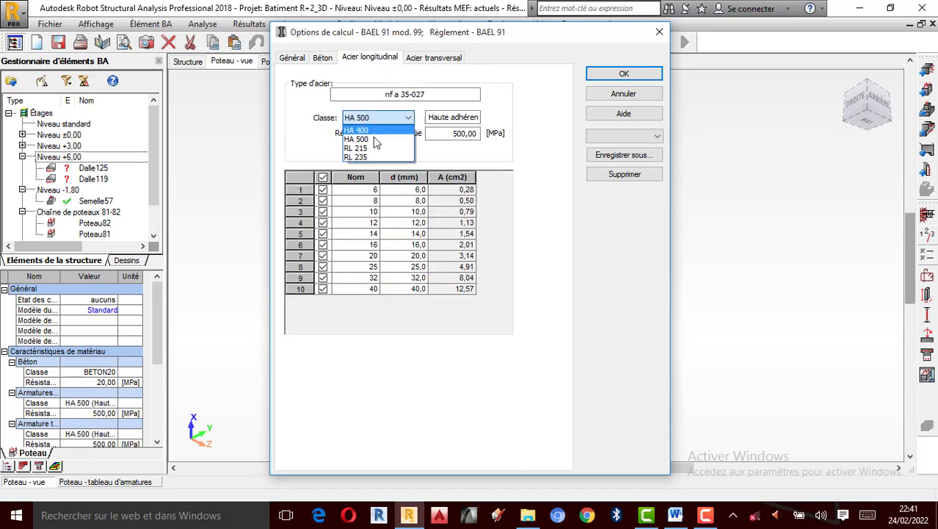
left_click(367, 132)
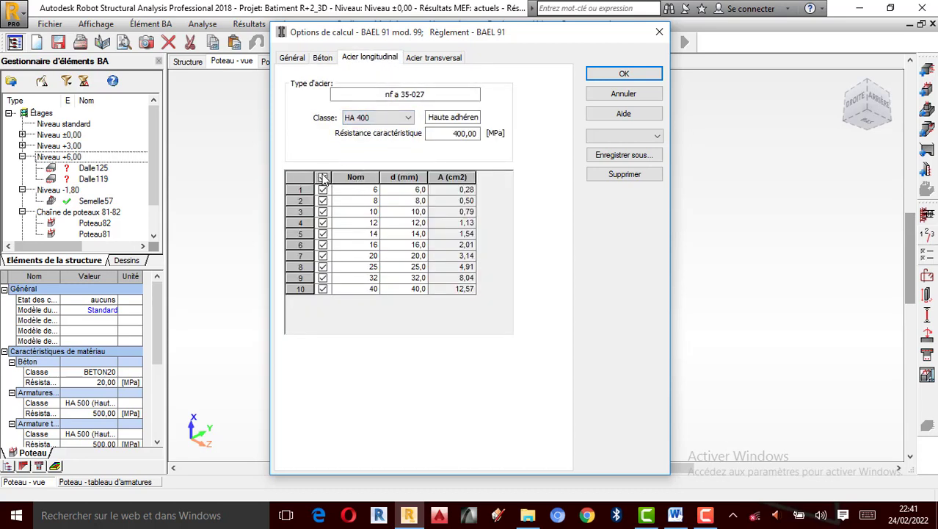
- Clear all longitudinal bar diameters and allow only chosen sizes within the 12 to 20 mm range
left_click(323, 178)
left_click(323, 223)
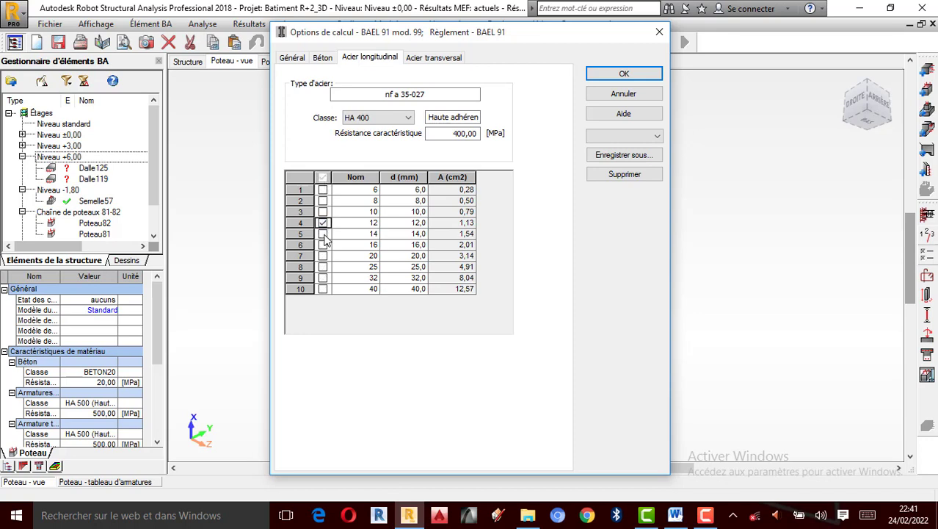
left_click(323, 234)
left_click(323, 234)
left_click(323, 244)
left_click(323, 222)
left_click(326, 257)
- Set the transverse steel class to HA 400, allow only 6 and 8 mm bars, and validate the calculation options
left_click(432, 58)
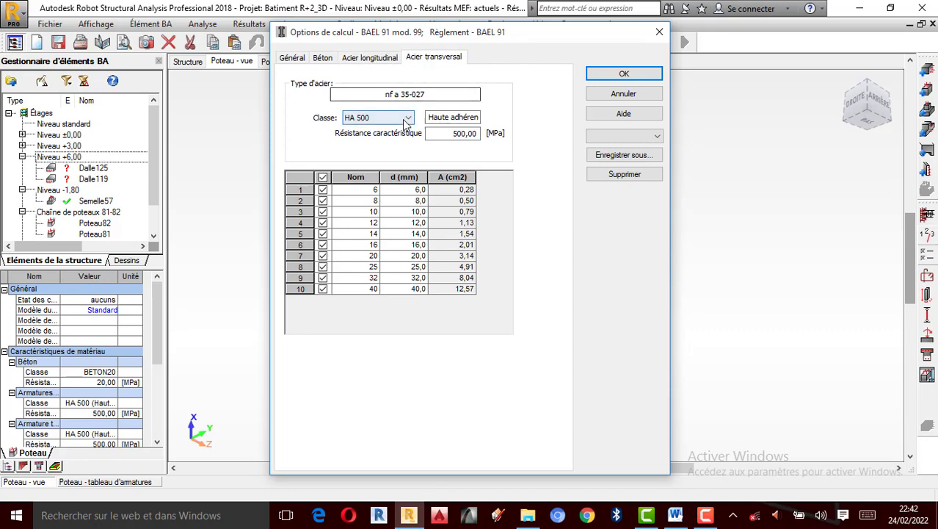
left_click(408, 118)
left_click(364, 139)
left_click(323, 177)
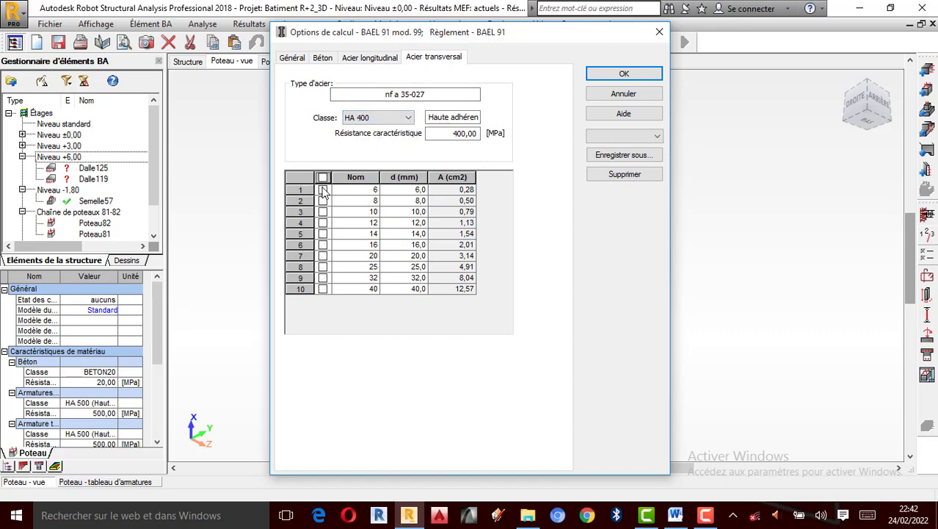
left_click(323, 189)
left_click(323, 200)
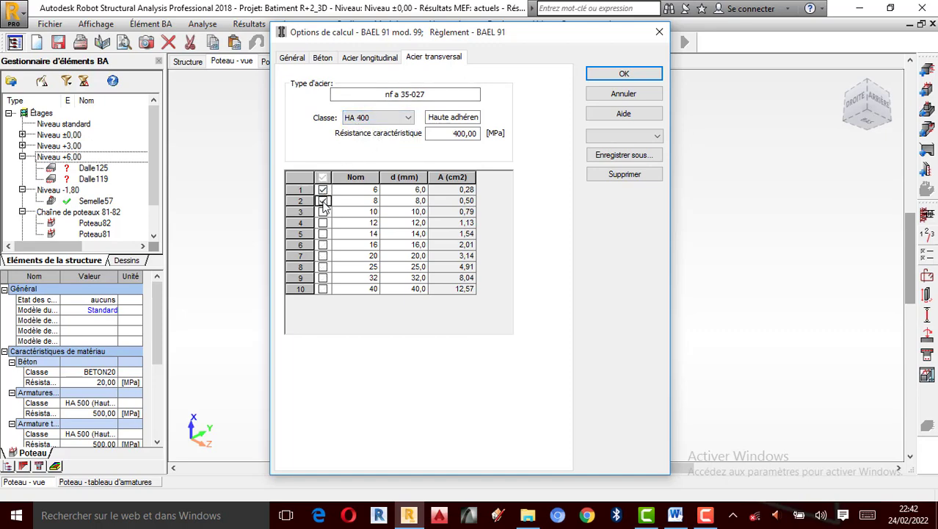
left_click(614, 77)
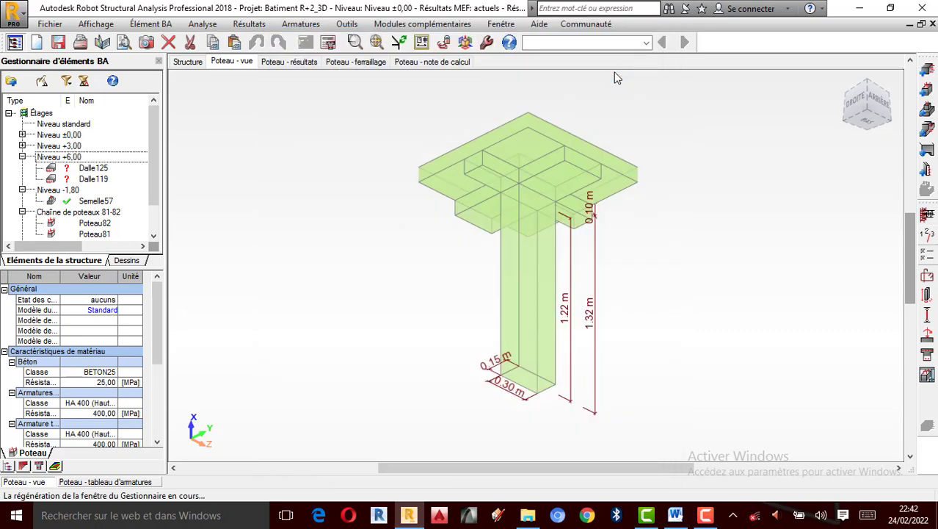
- In the column's reinforcement layout, limit corner bars to 1 per bundle with Auto diameter and enable generation of construction bars
left_click(927, 276)
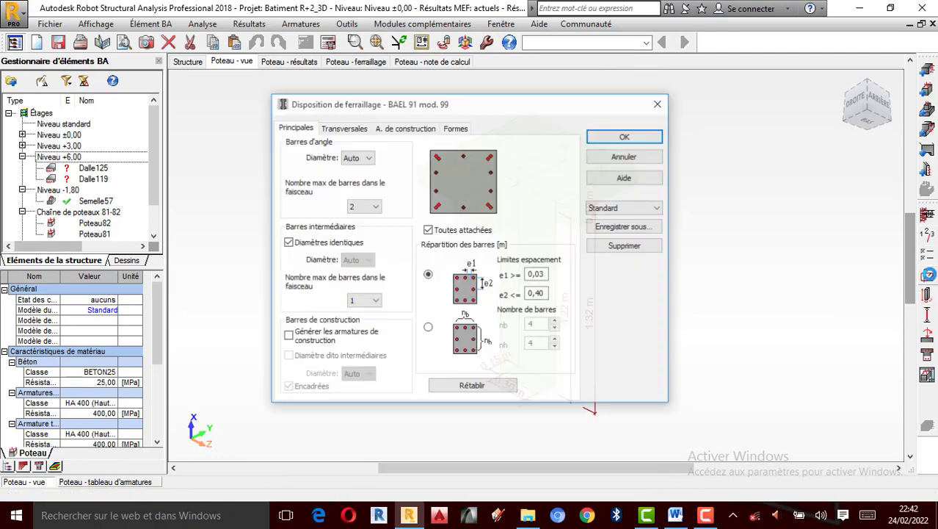
left_click(365, 160)
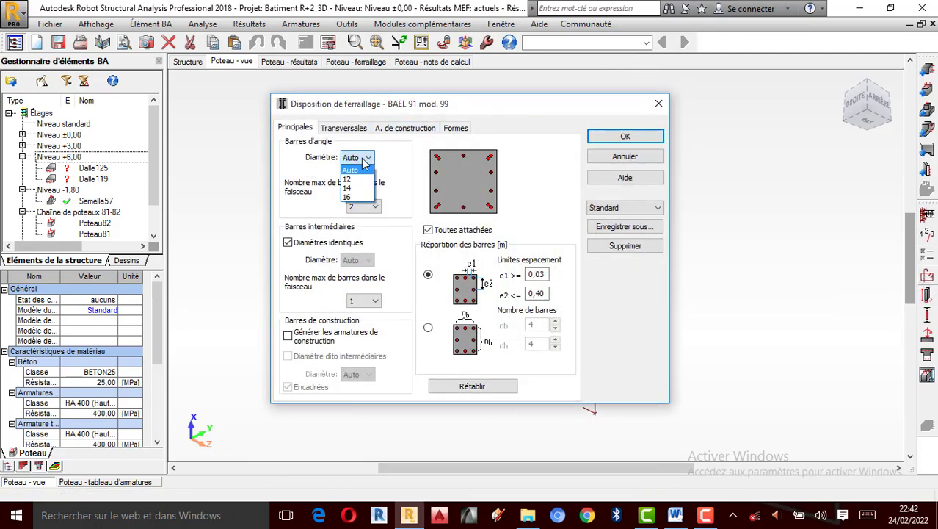
left_click(365, 163)
left_click(373, 207)
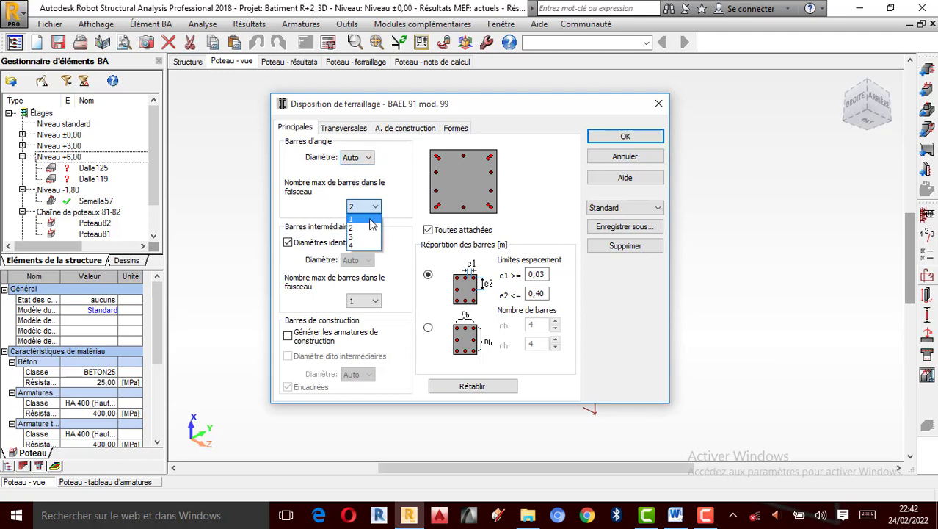
left_click(366, 219)
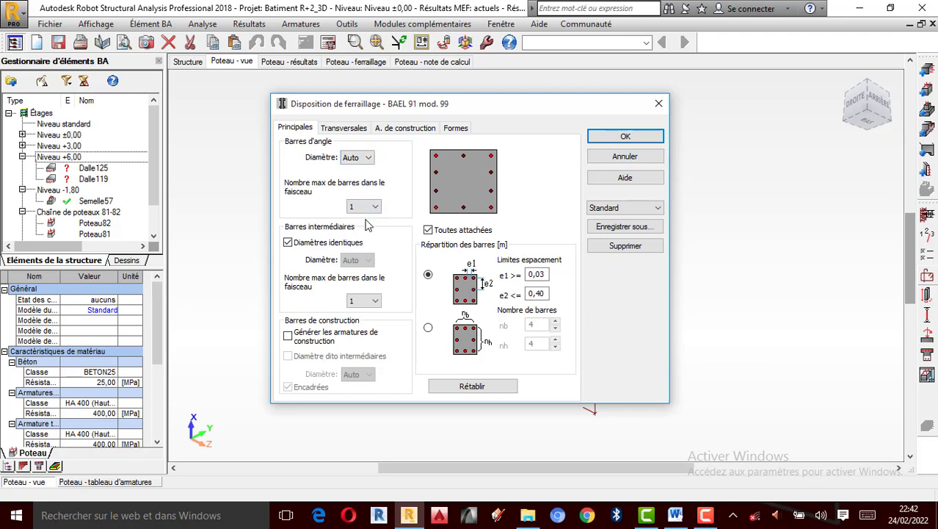
left_click(289, 336)
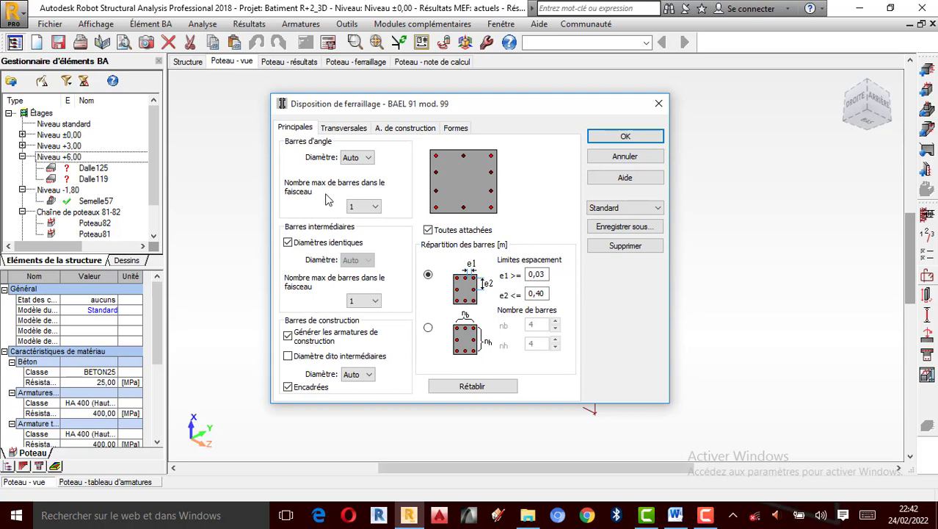
left_click(342, 128)
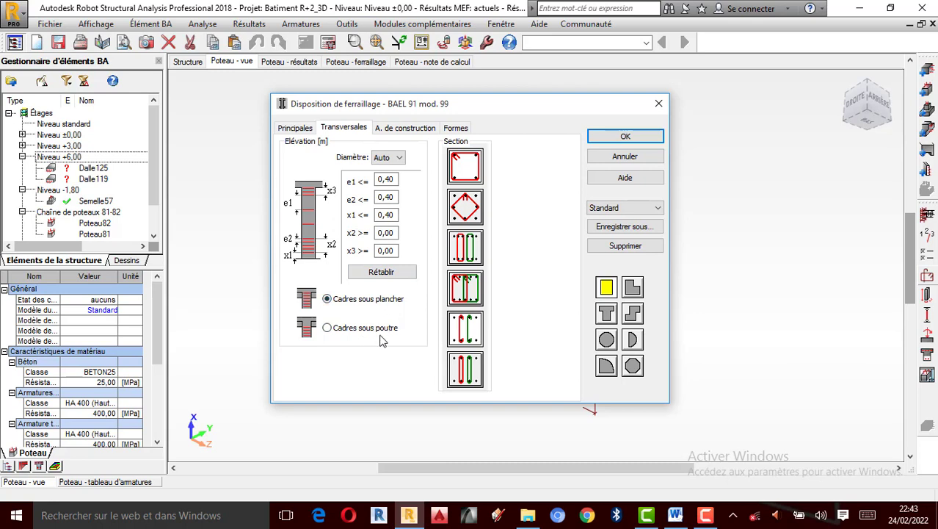
- Set the minimum starter bar length l to 0.70 m for the column, keeping the diameter on Auto
left_click(406, 128)
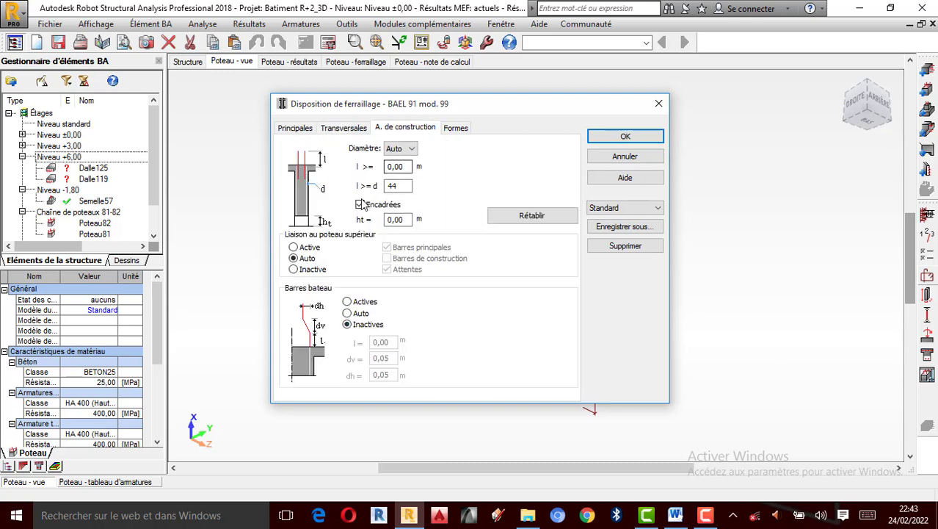
left_click(408, 149)
left_click(408, 162)
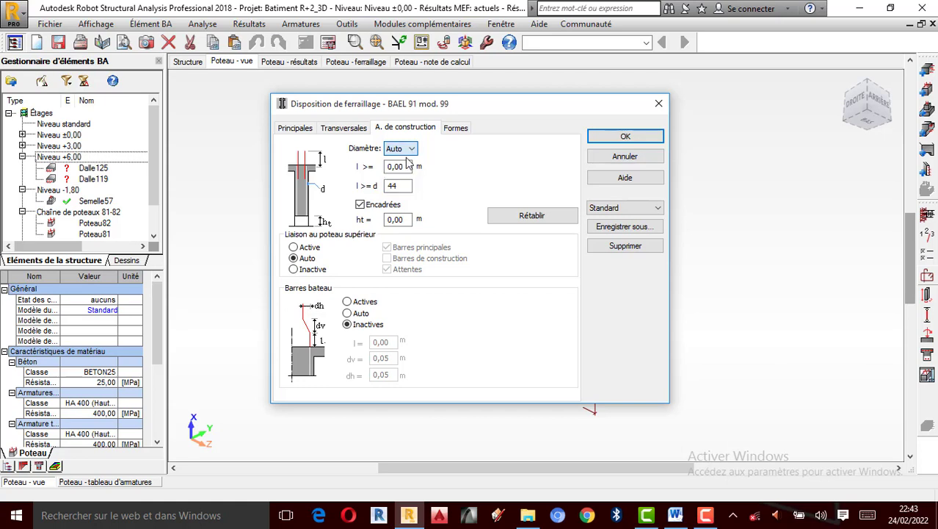
left_click(400, 167)
double_click(406, 168)
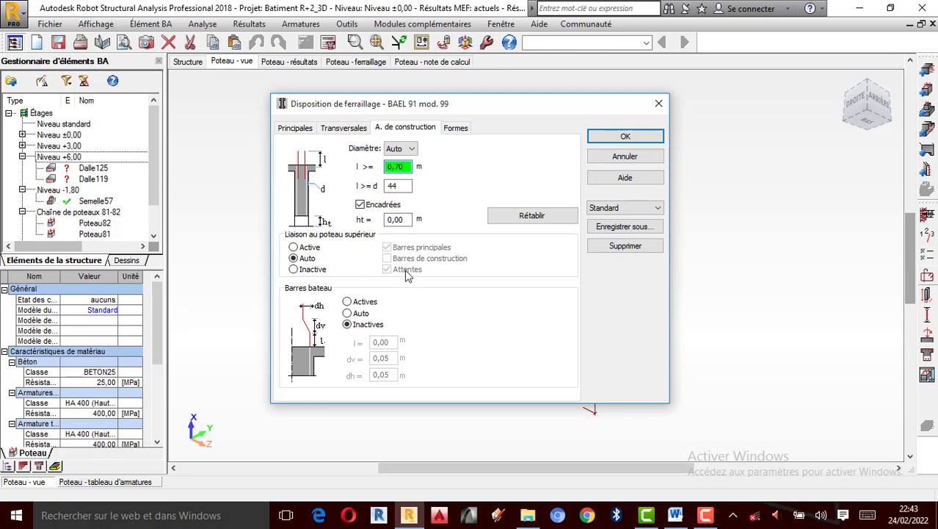
- Give the main longitudinal bars a -90° right hook with a minimum length of 5 cm, disabling hooks only if necessary, and validate the layout
left_click(454, 128)
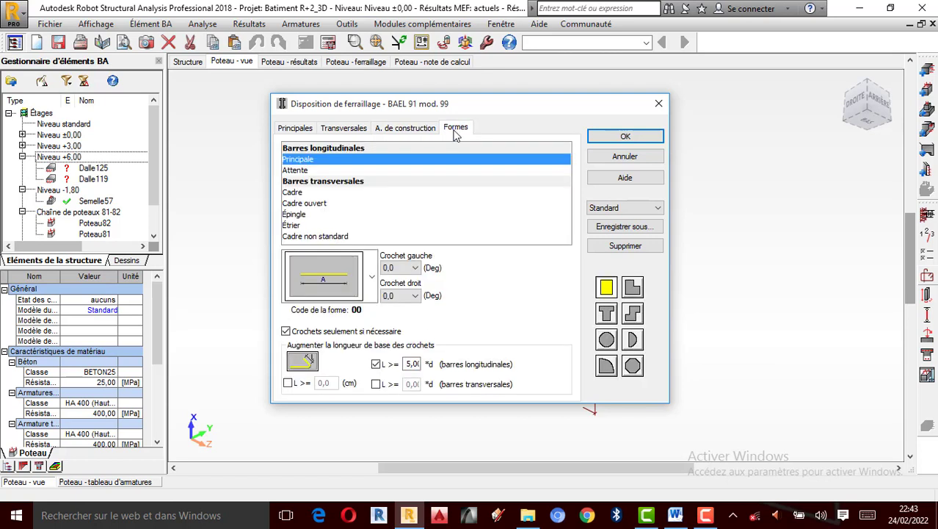
left_click(286, 331)
left_click(287, 384)
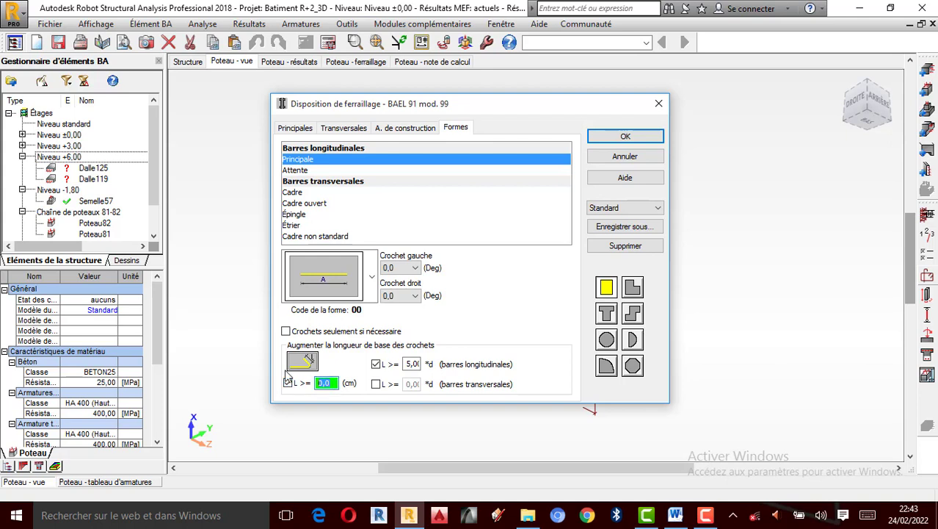
left_click(416, 296)
left_click(391, 363)
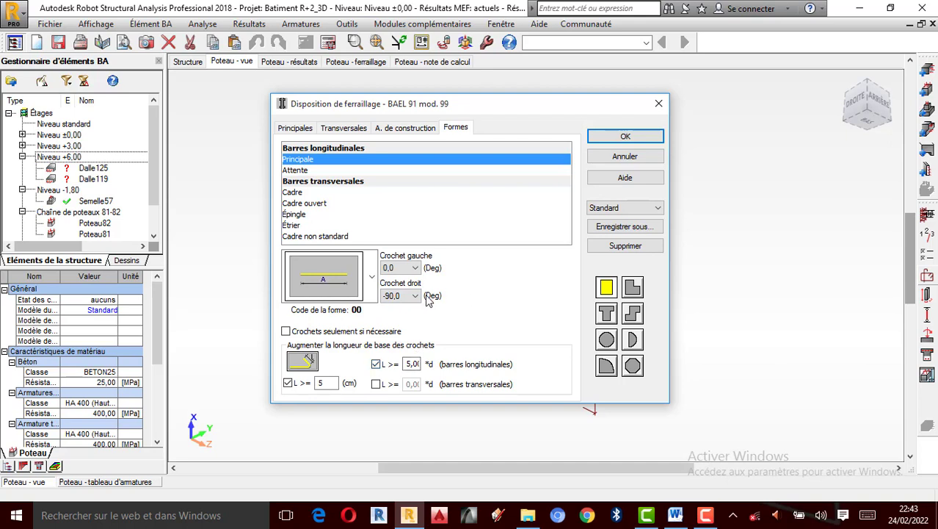
left_click(624, 137)
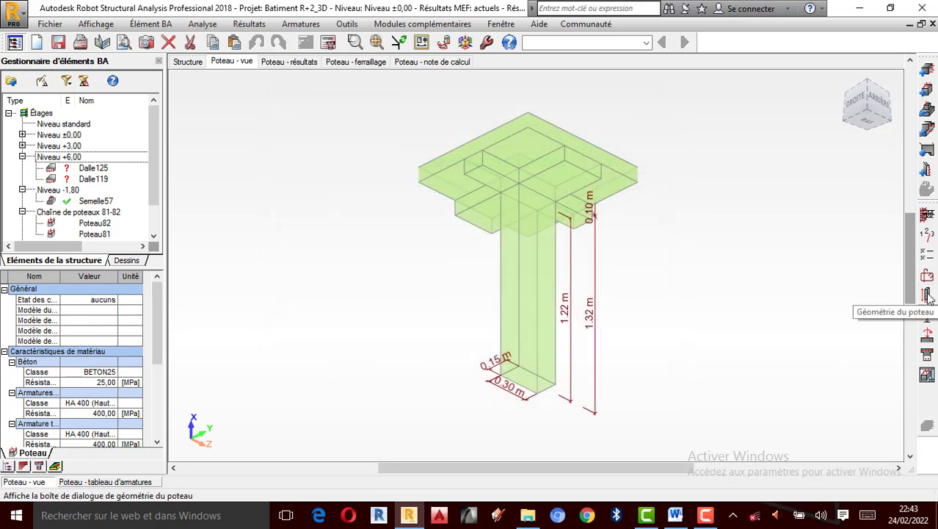
- Apply a buckling model without translation, fixed at both ends with k = 0.70, in directions Y and Z
left_click(926, 332)
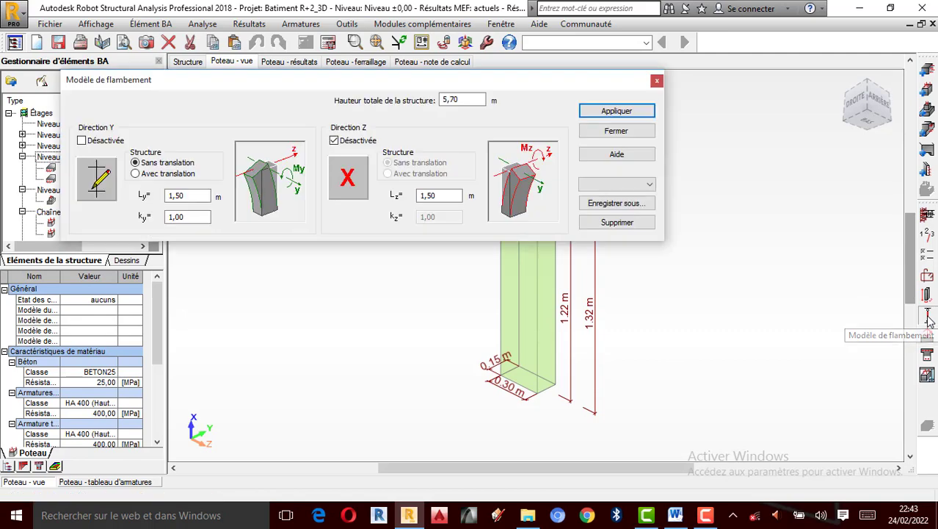
left_click(108, 181)
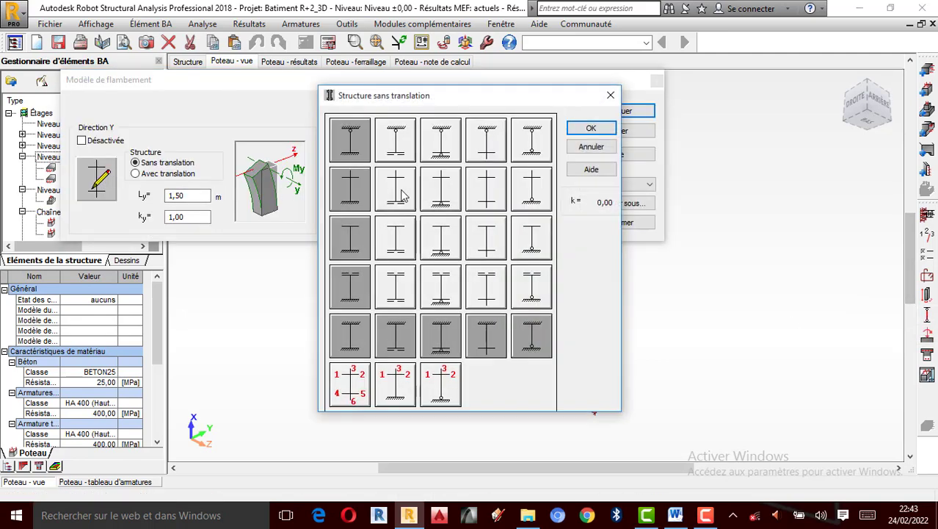
left_click(353, 143)
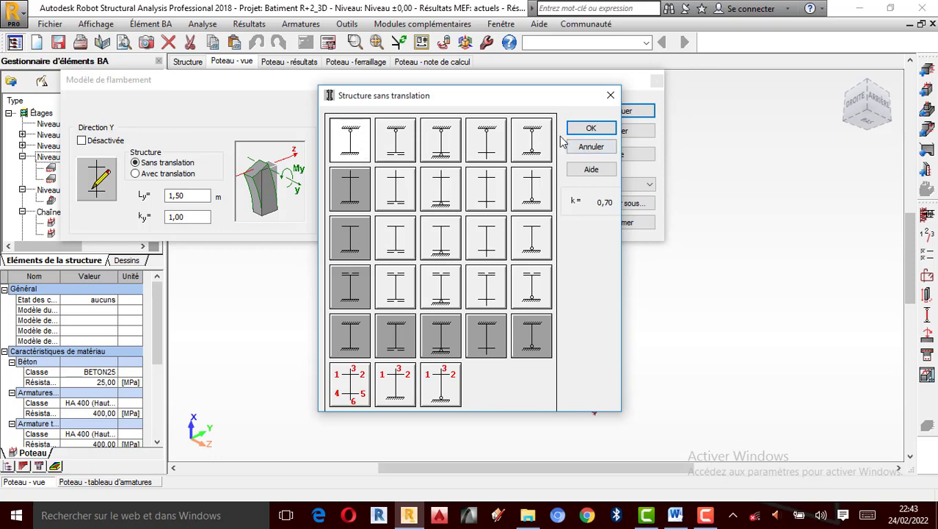
left_click(588, 130)
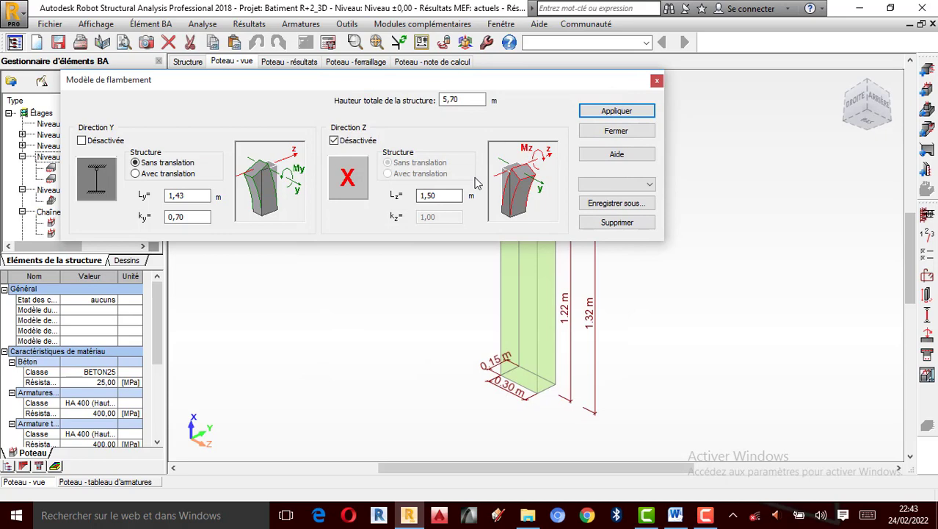
left_click(348, 180)
left_click(580, 131)
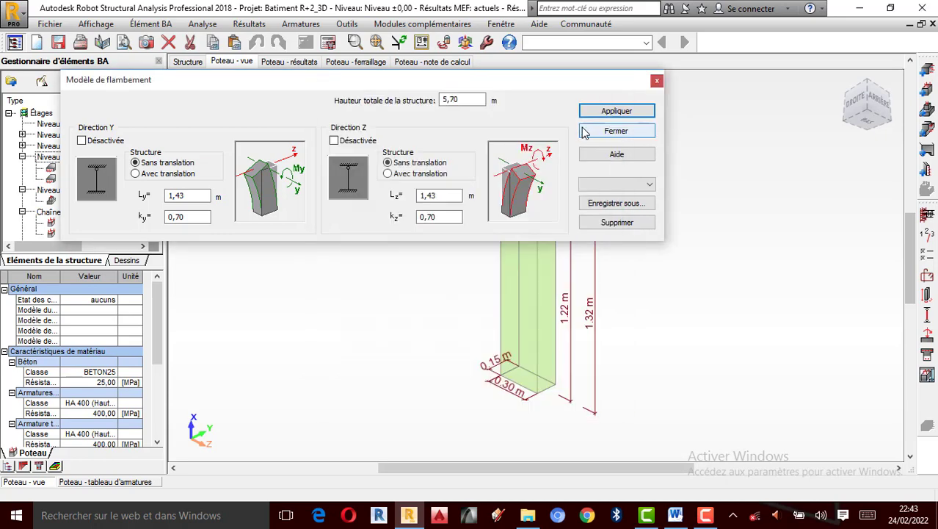
left_click(616, 115)
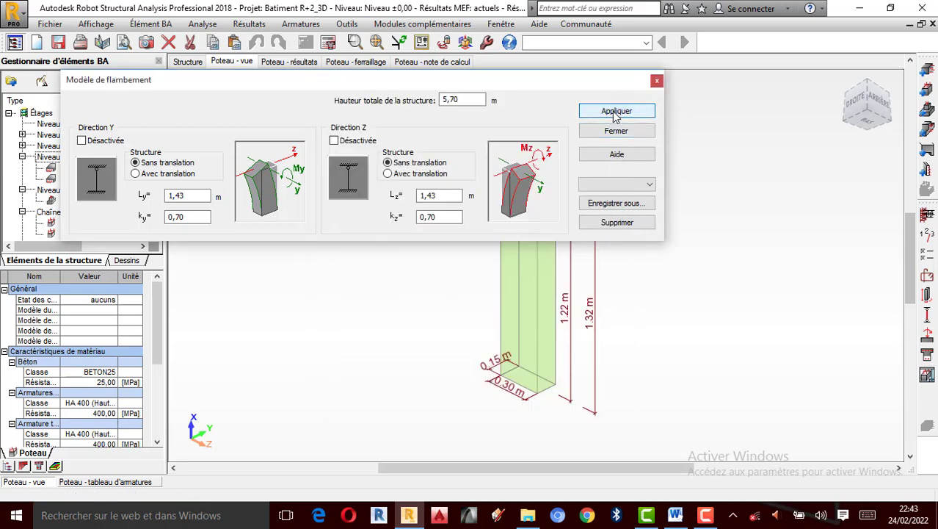
left_click(657, 81)
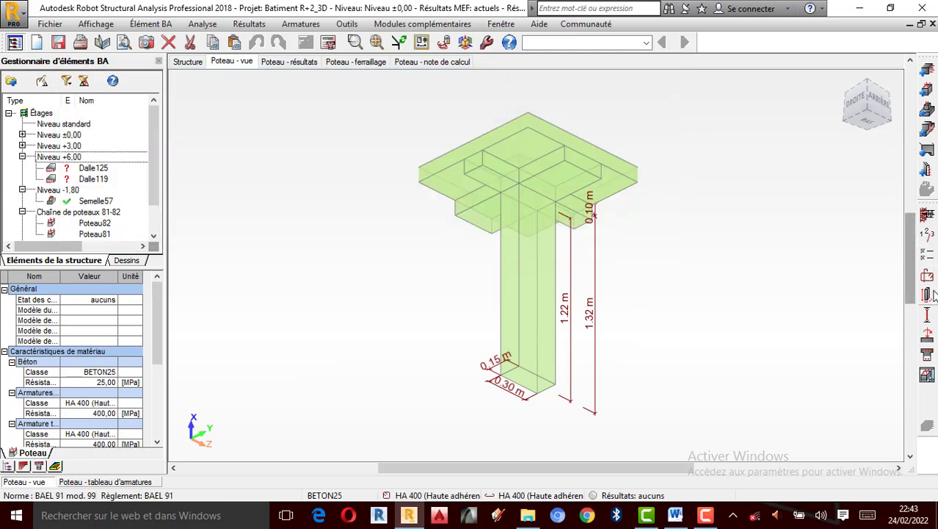
- Set more than 50% of the column's loads as applied before 90 days
left_click(928, 336)
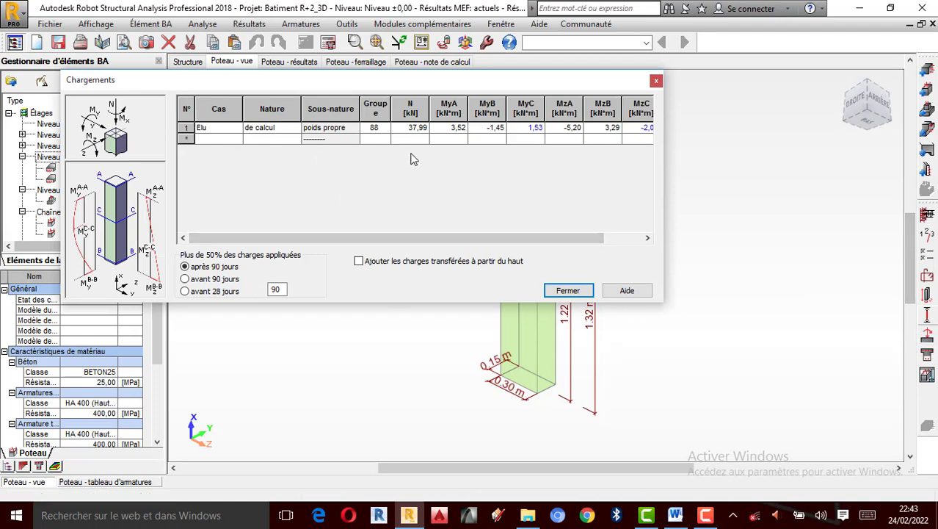
left_click(186, 279)
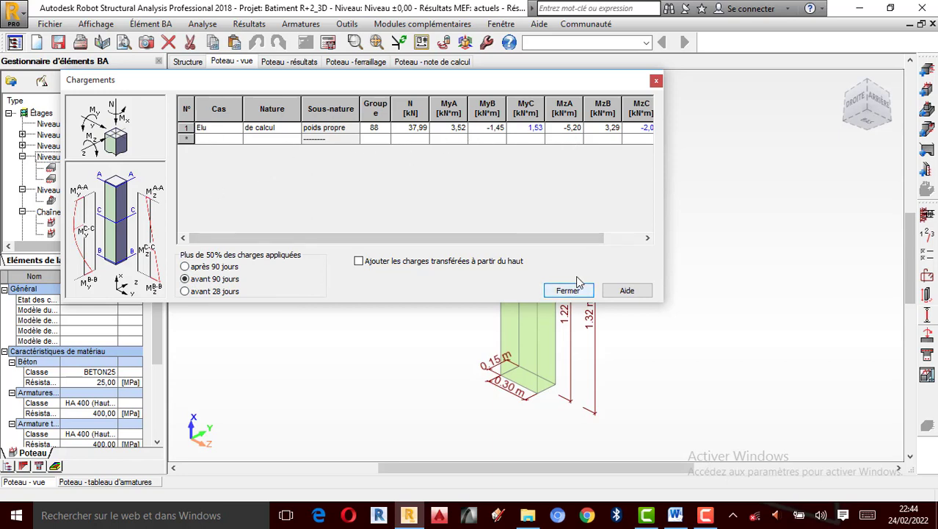
key("Escape")
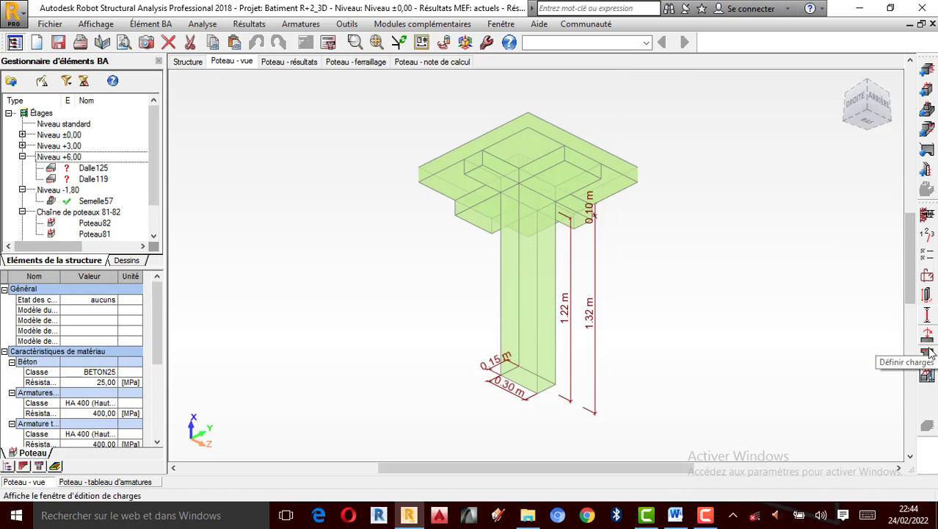
- Configure the drawing's bar descriptions to include number and diameter, length, spacing and the longitudinal reinforcement description in the section
left_click(209, 27)
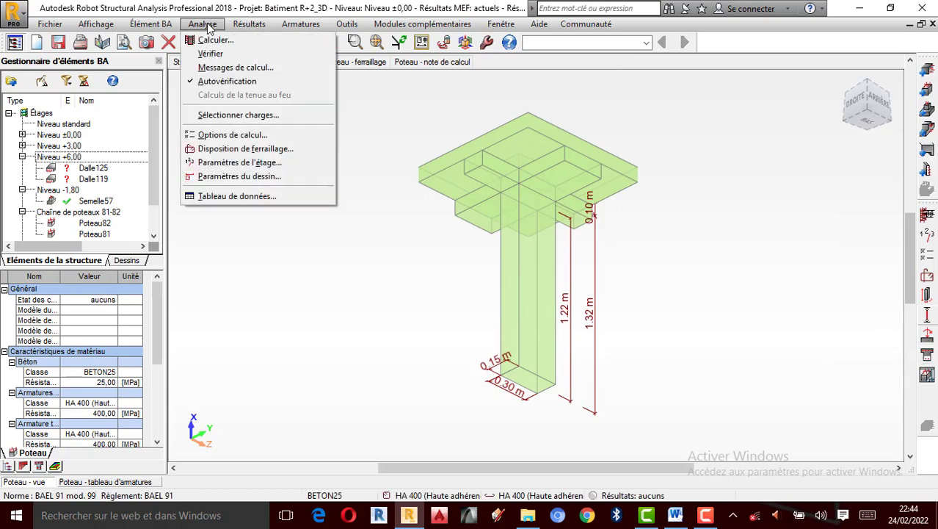
left_click(240, 176)
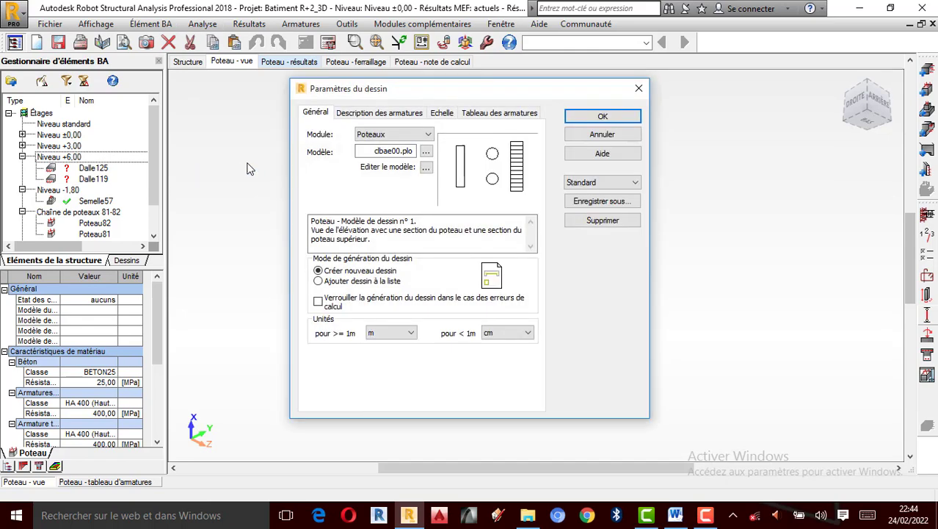
left_click(366, 114)
left_click(320, 168)
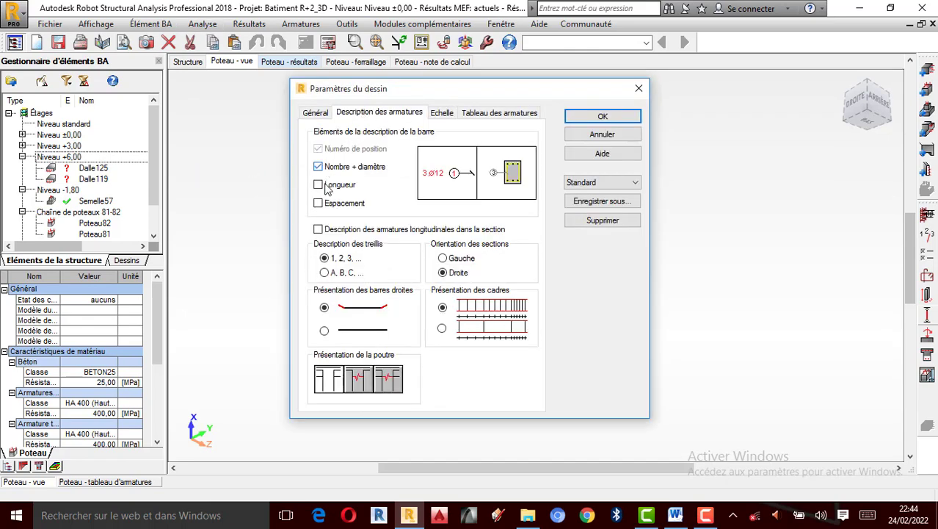
left_click(325, 186)
left_click(329, 204)
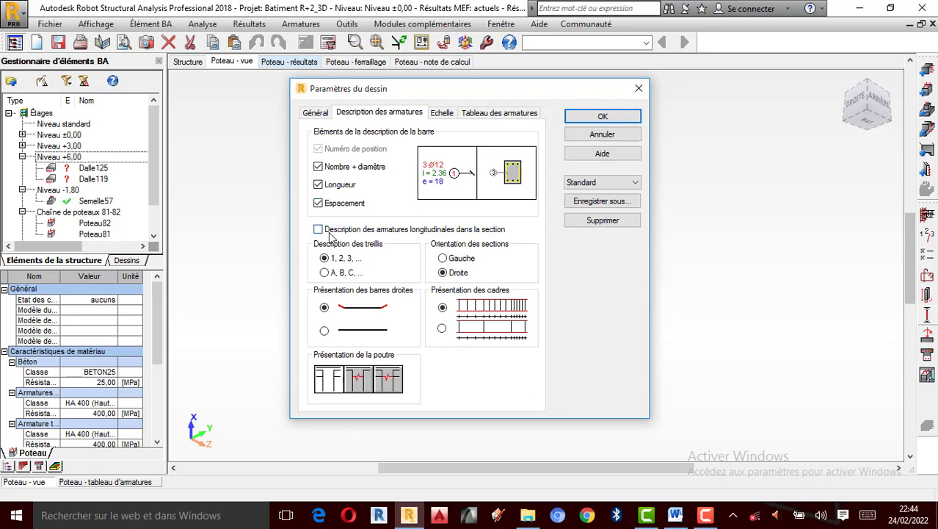
left_click(328, 230)
left_click(502, 115)
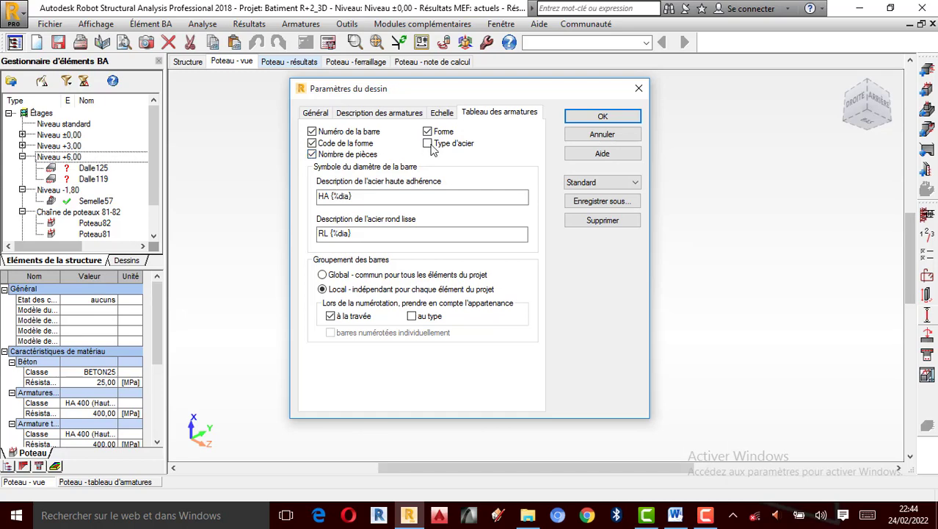
left_click(603, 119)
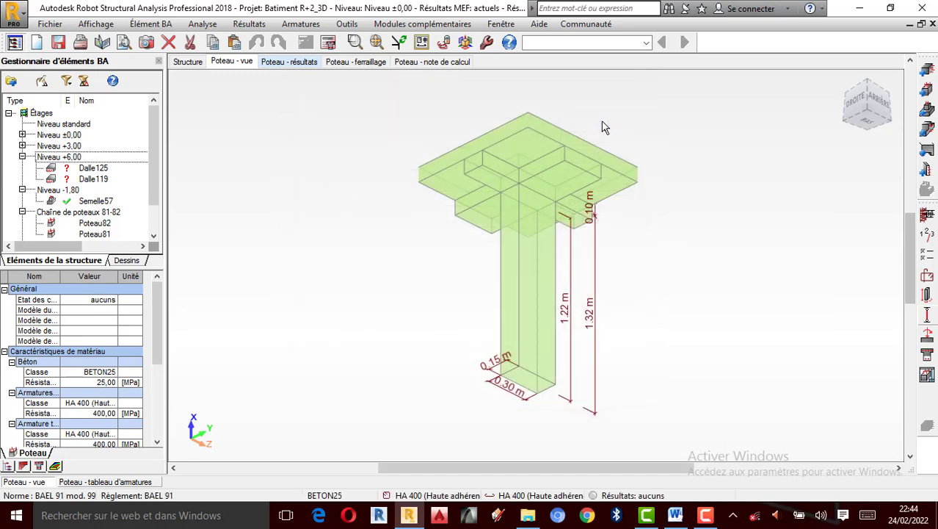
- Run the reinforcement calculation for the current column
left_click(329, 45)
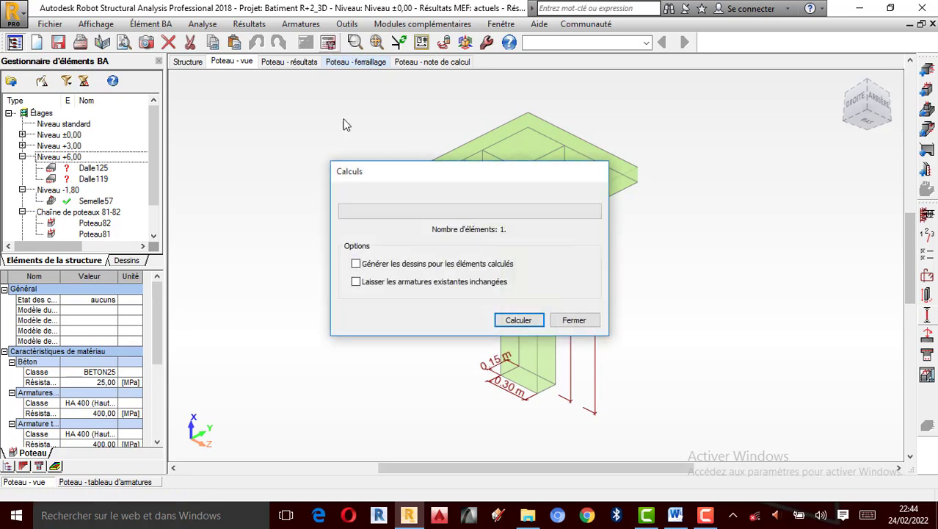
left_click(518, 321)
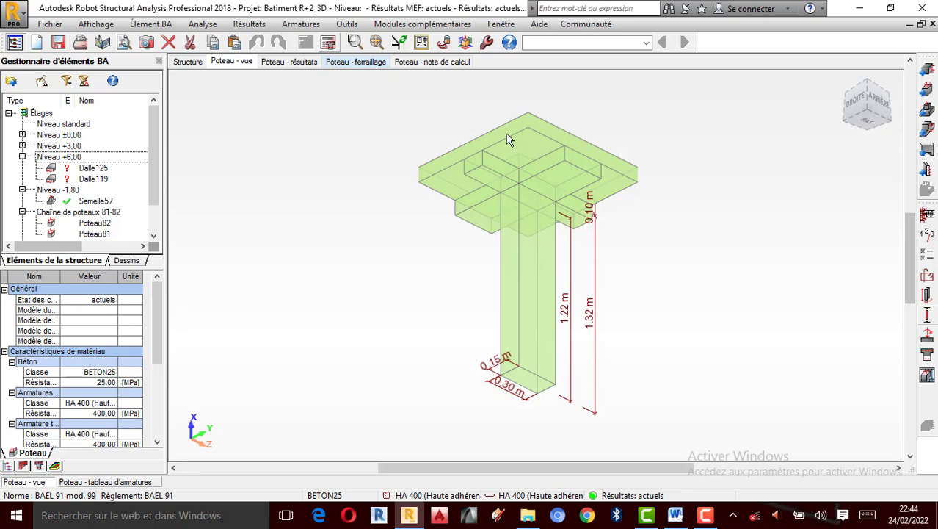
- Recalculate the current column's reinforcement with drawings generated for the calculated elements
scroll(582, 239, "up", 1)
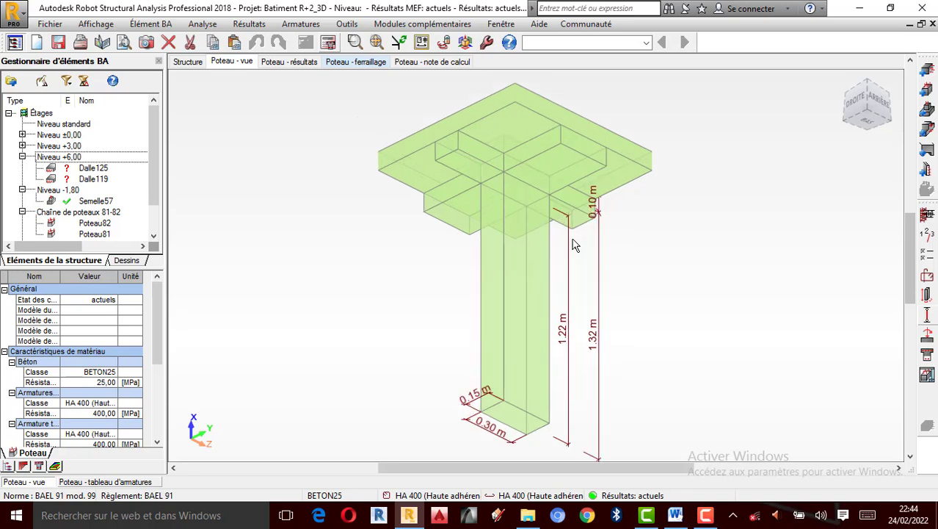
left_click(331, 44)
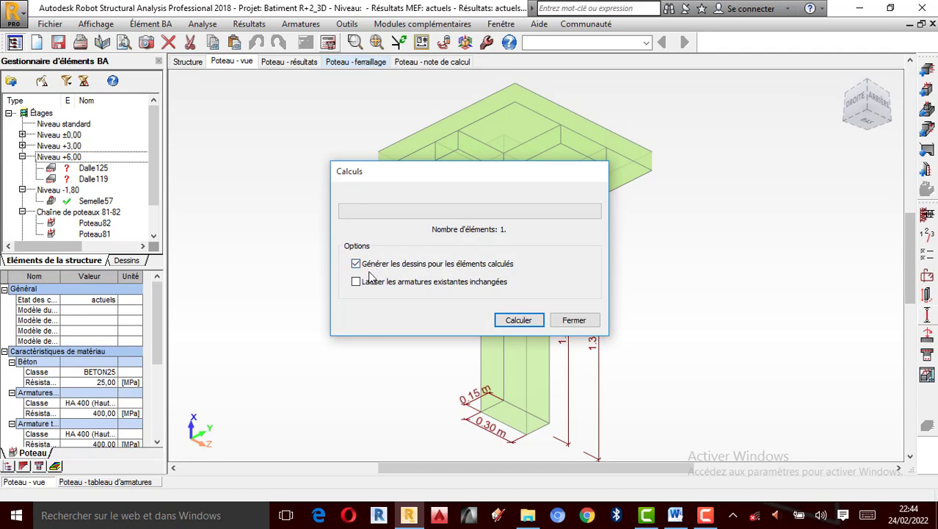
left_click(522, 319)
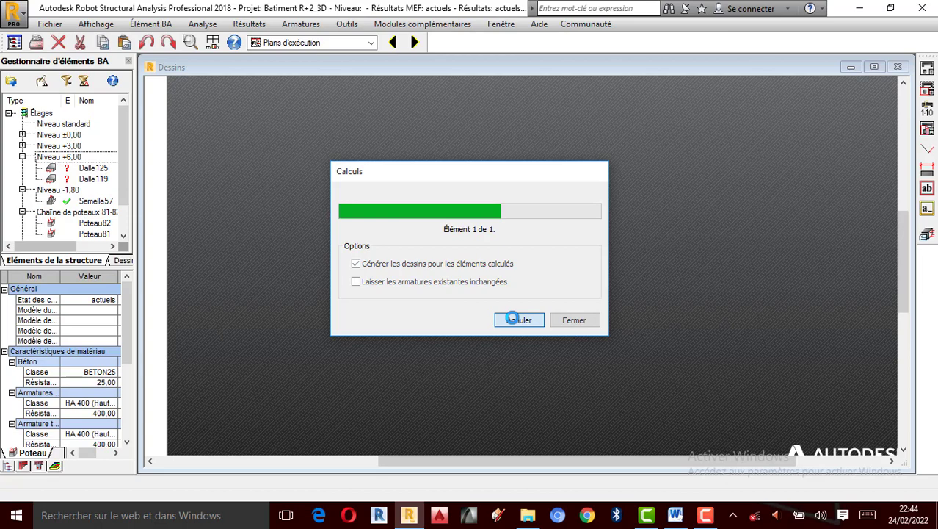
- Examine the 15x30 column's execution drawing, comparing the bars in section A-A with those in the elevation
scroll(353, 279, "up", 1)
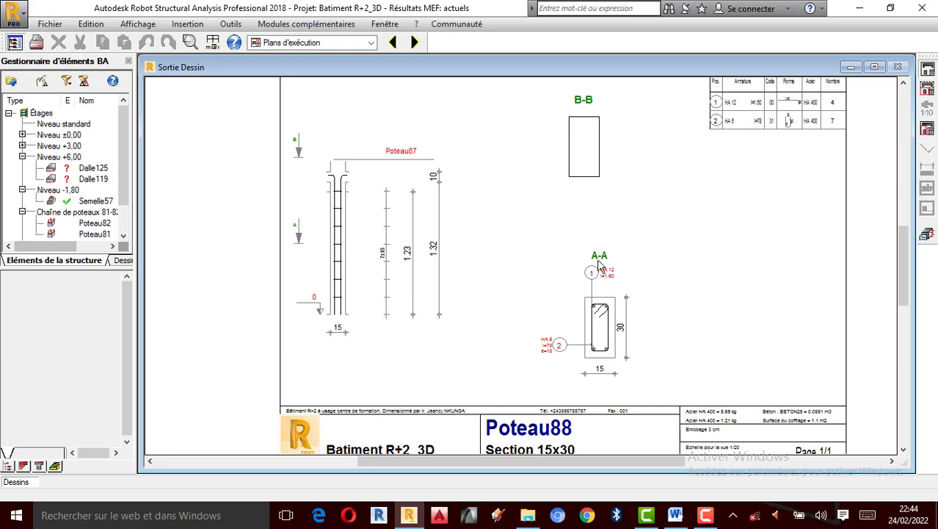
scroll(624, 340, "up", 3)
scroll(628, 331, "down", 2)
scroll(641, 309, "up", 1)
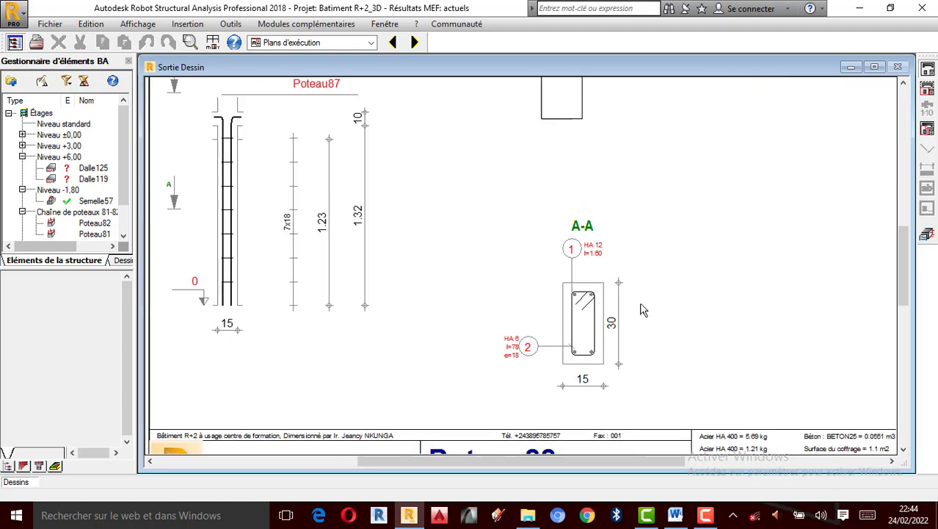
scroll(628, 306, "up", 2)
scroll(611, 302, "down", 2)
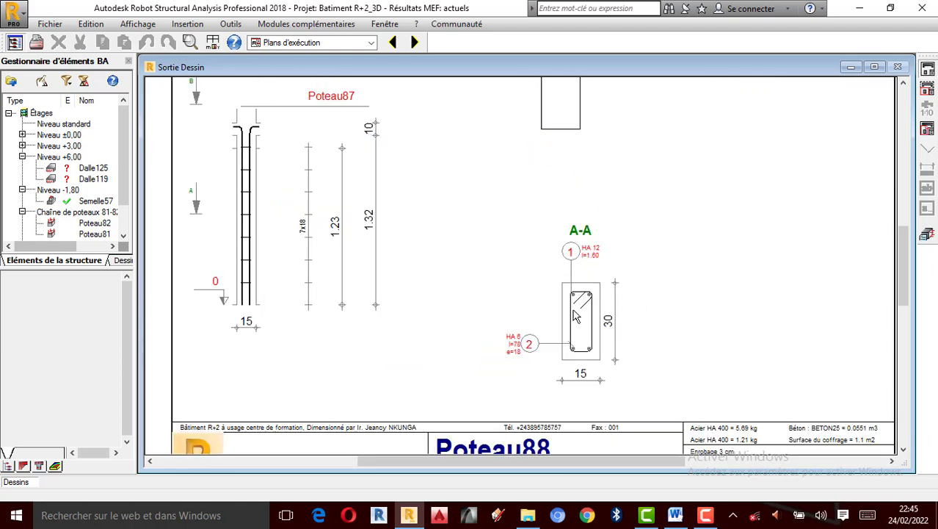
scroll(576, 316, "up", 1)
scroll(586, 277, "down", 3)
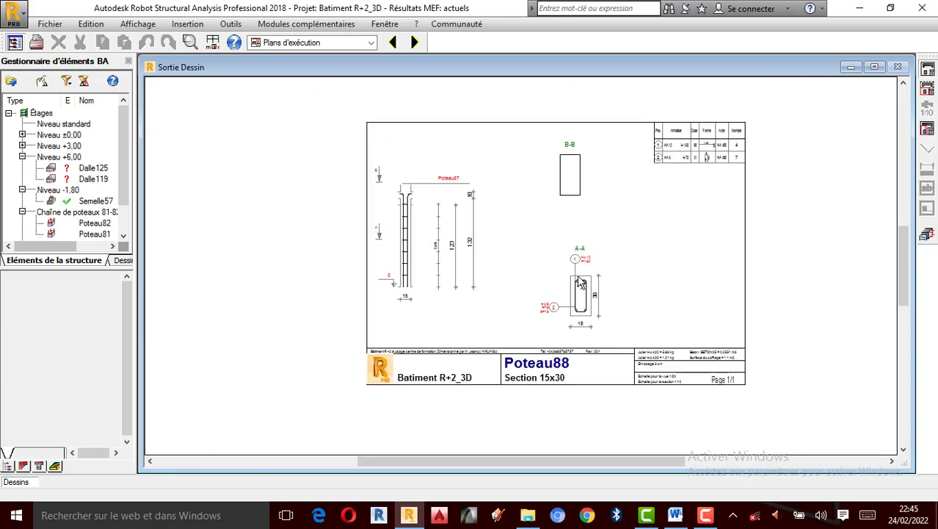
scroll(604, 280, "up", 1)
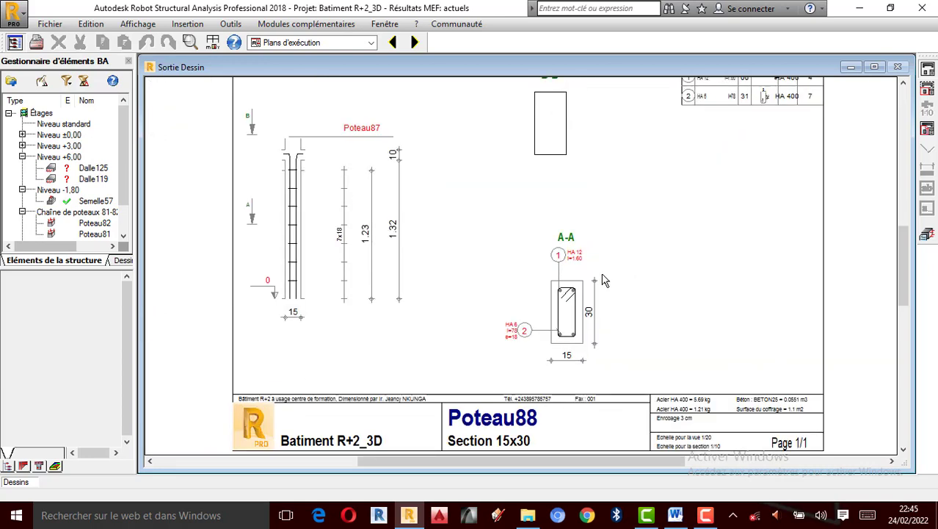
scroll(539, 279, "down", 2)
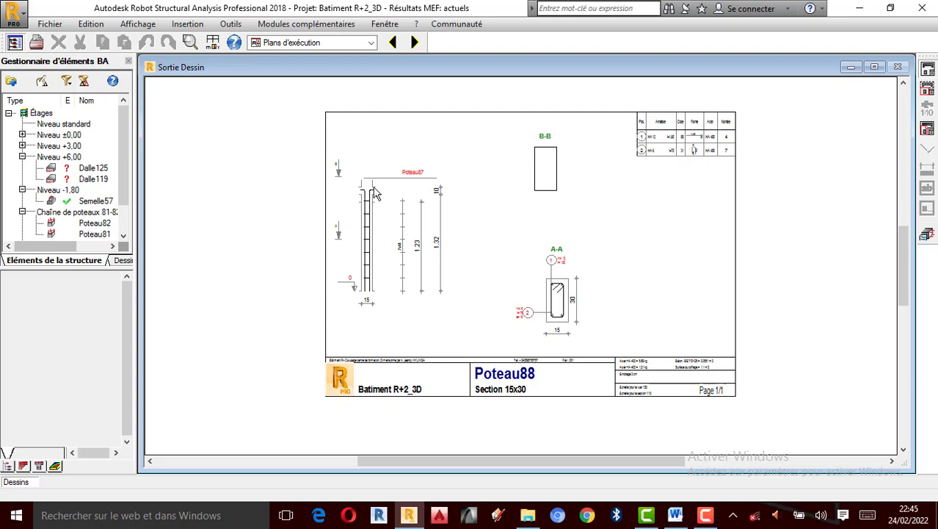
scroll(376, 194, "up", 1)
scroll(373, 194, "up", 2)
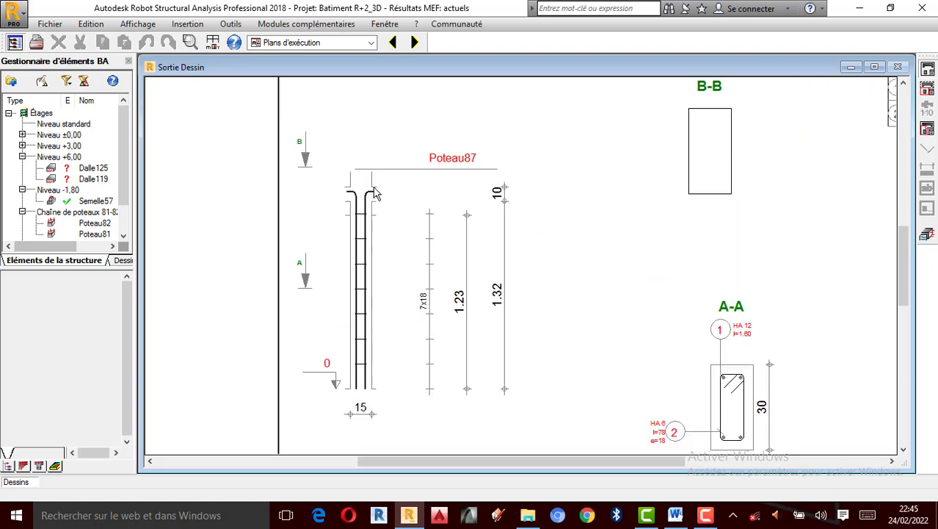
scroll(367, 202, "down", 3)
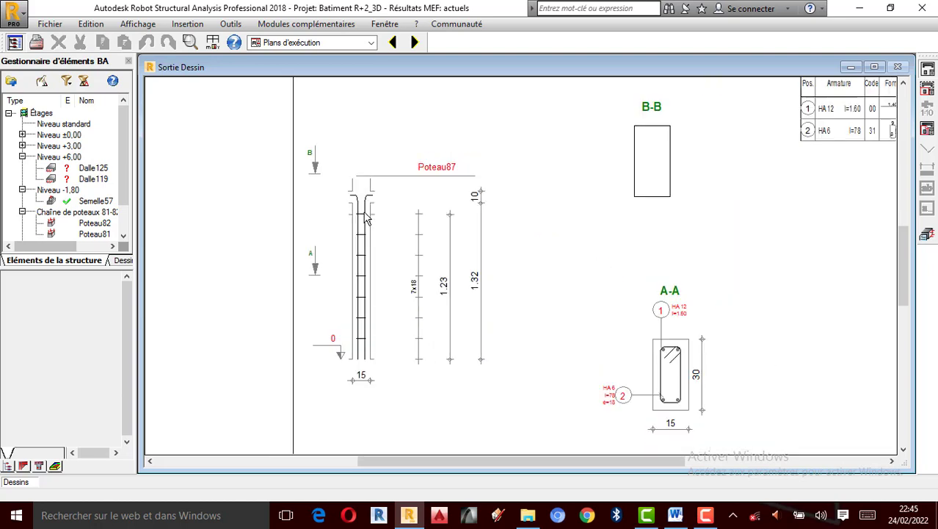
- Set the left hook of the principal longitudinal bars to -90° in the column's reinforcement layout
left_click(926, 234)
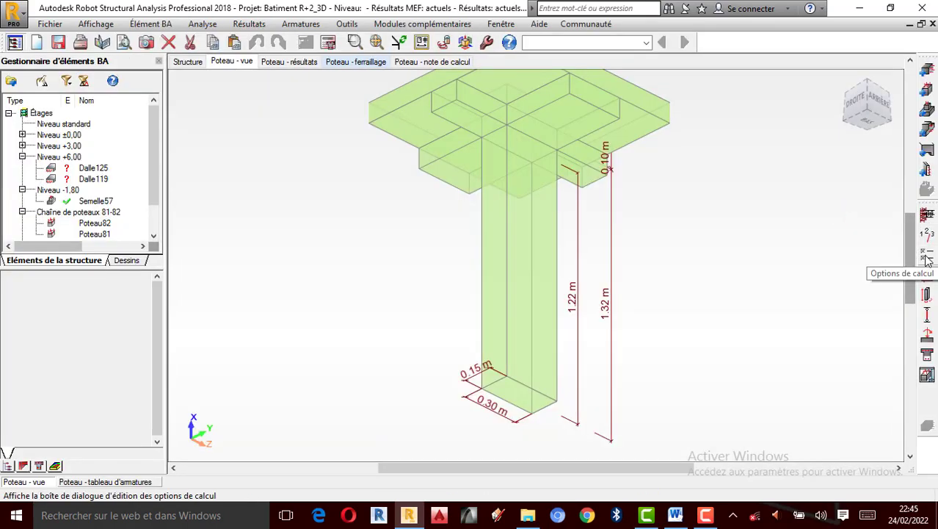
left_click(928, 261)
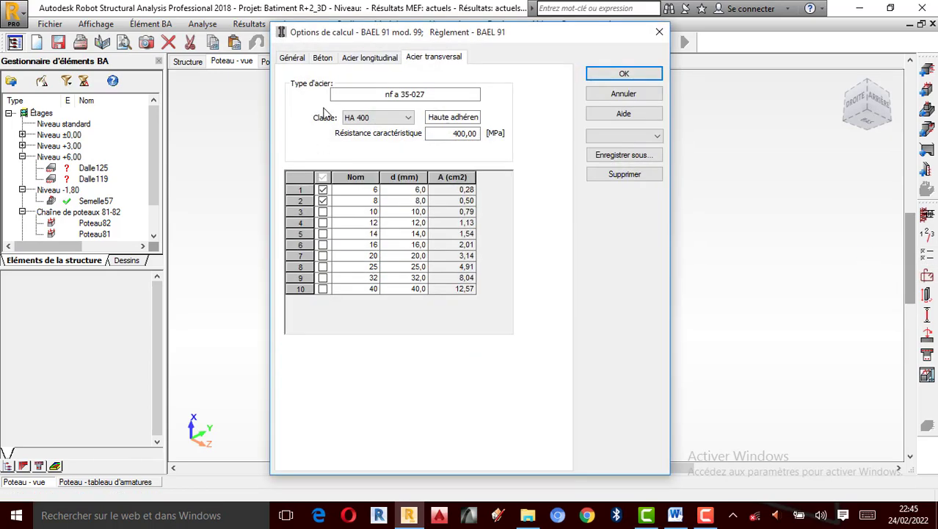
left_click(659, 32)
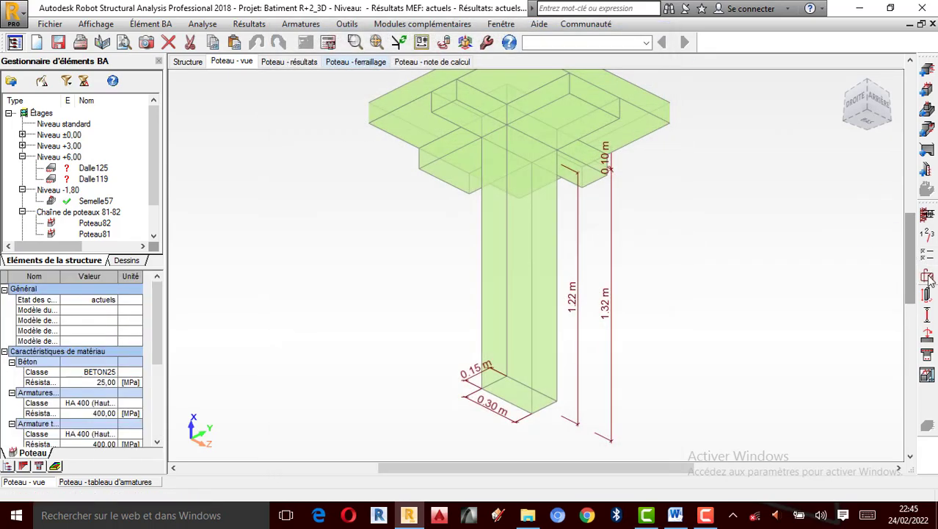
left_click(927, 277)
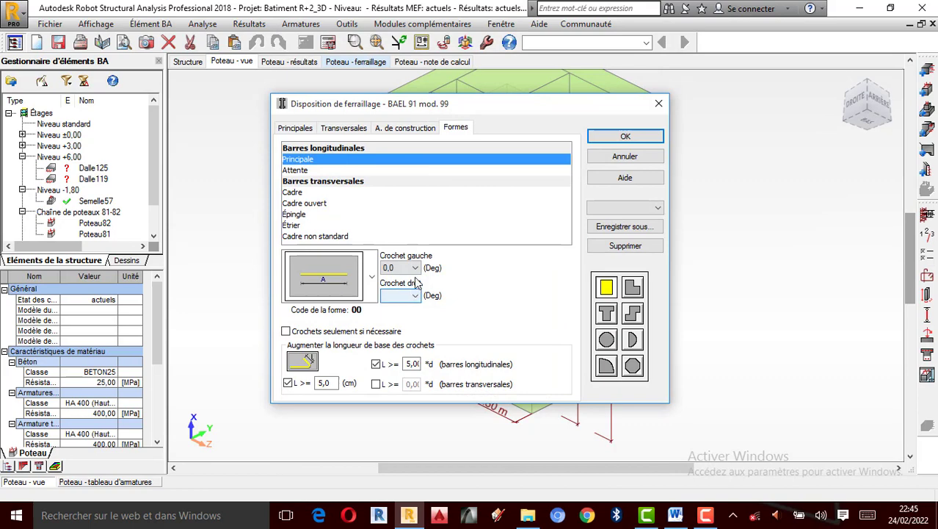
left_click(411, 267)
left_click(397, 283)
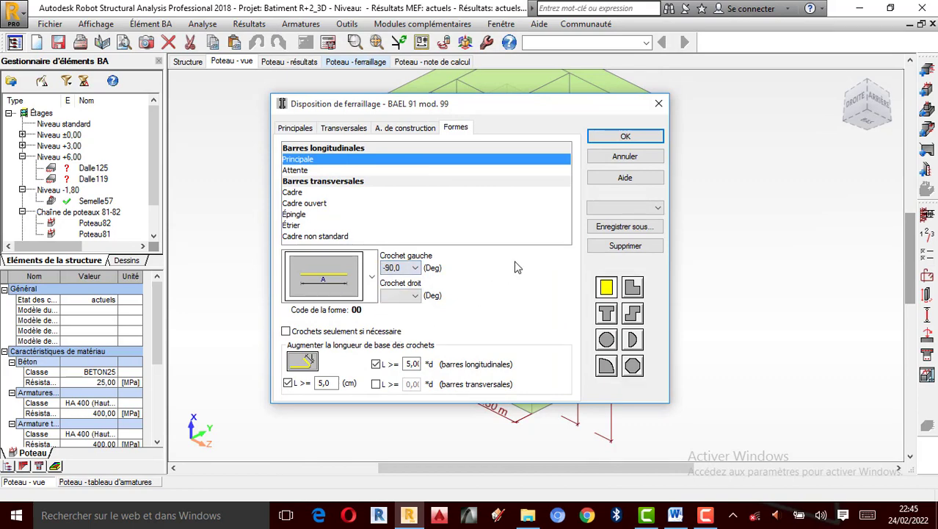
left_click(626, 139)
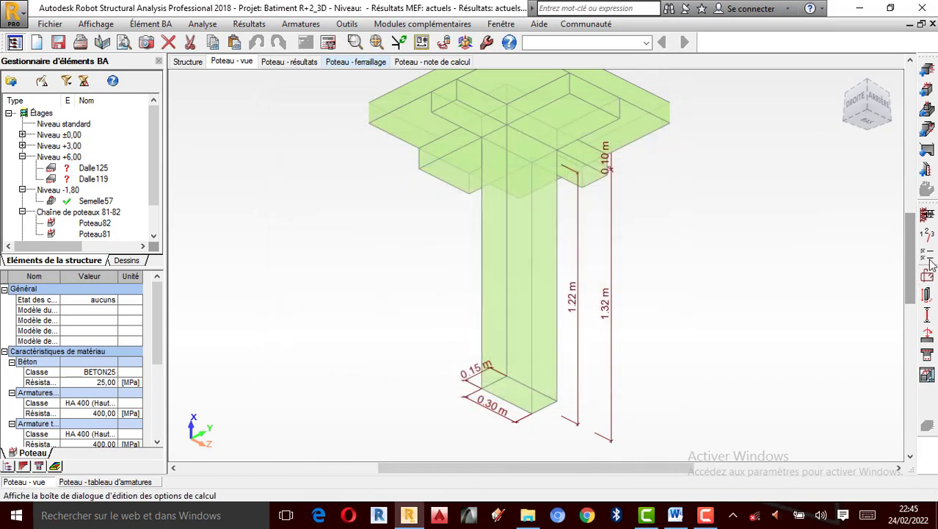
- Set the compression type to Simple in the column's BAEL 91 calculation options
left_click(928, 277)
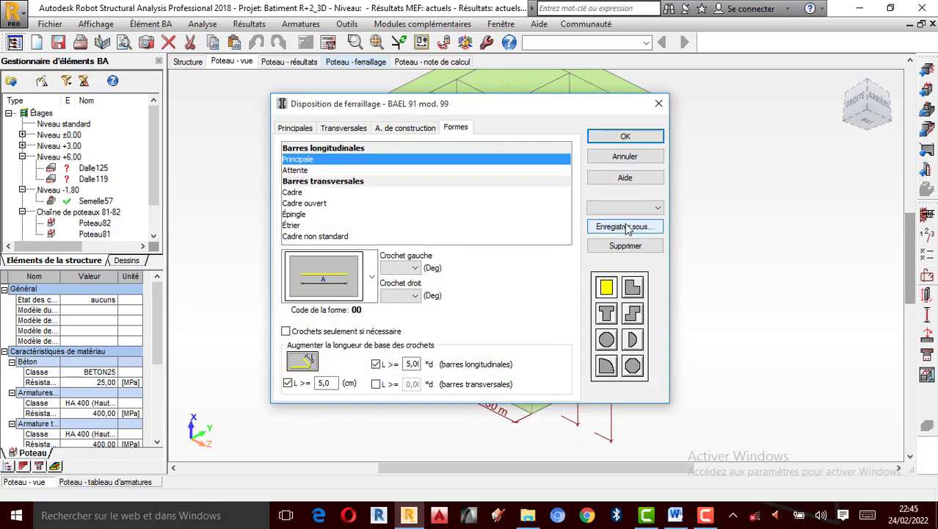
left_click(659, 104)
left_click(926, 254)
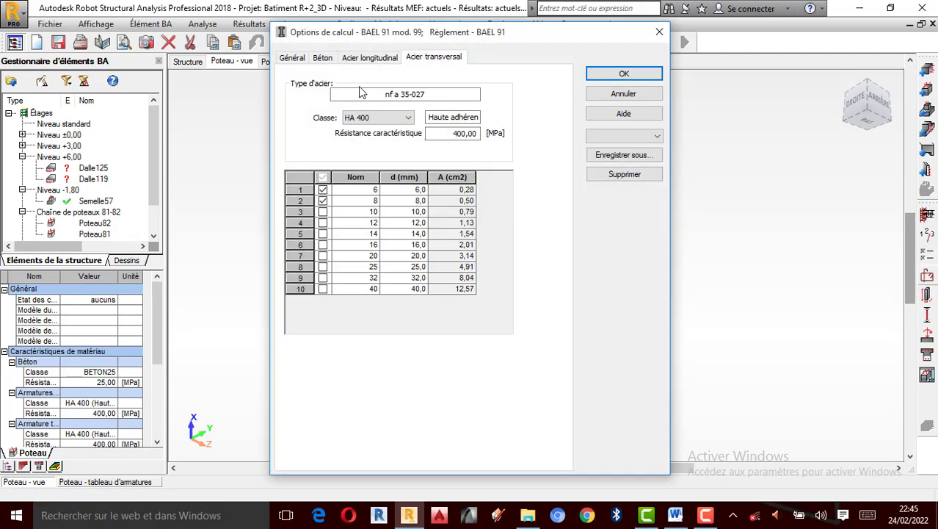
left_click(292, 93)
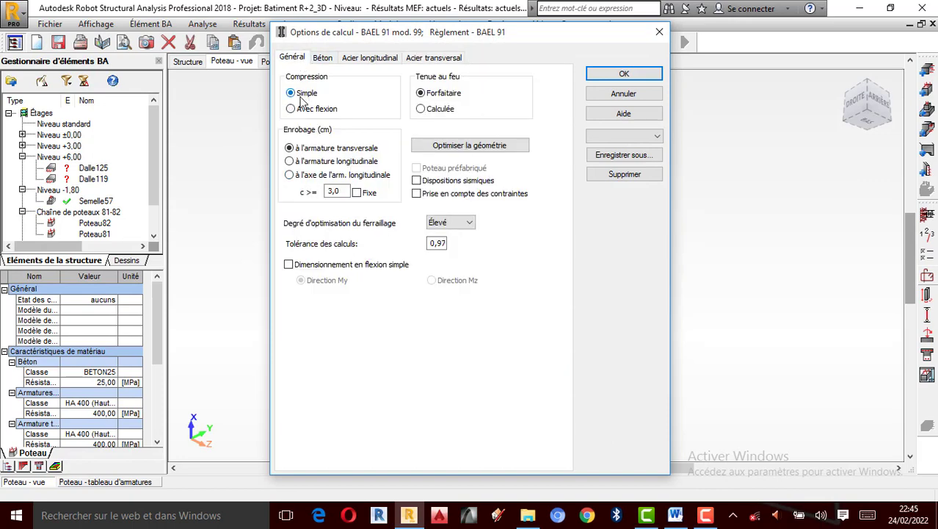
left_click(623, 73)
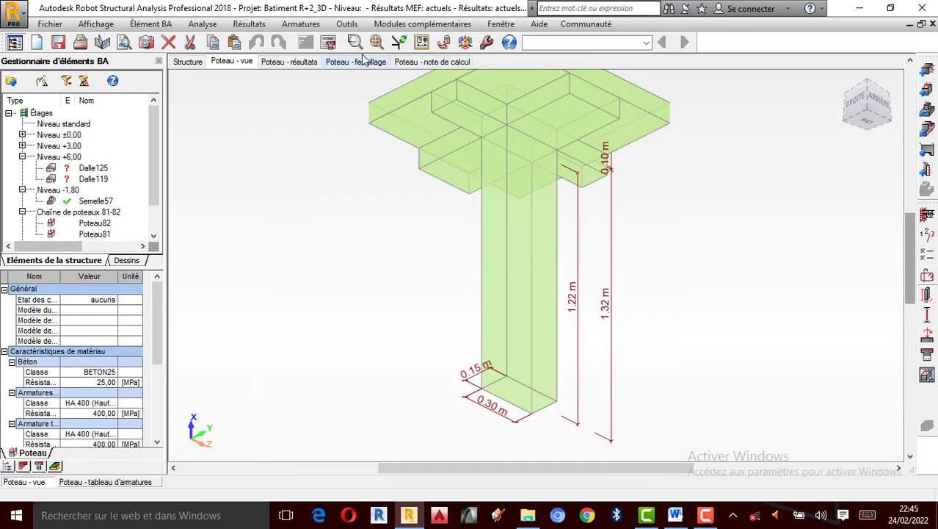
- Calculate the column under simple compression with its drawing generated, and check the main bars' hooks in the elevation
left_click(328, 42)
left_click(367, 266)
left_click(522, 320)
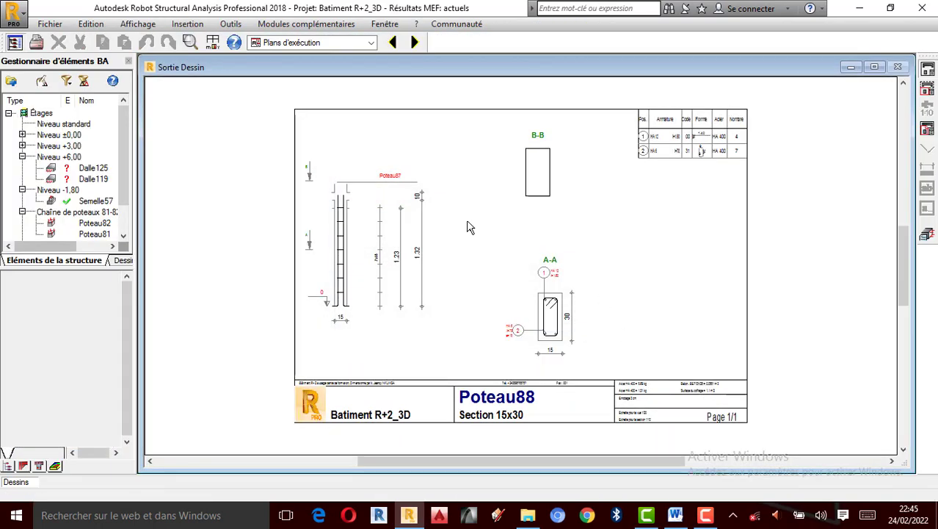
scroll(515, 202, "up", 1)
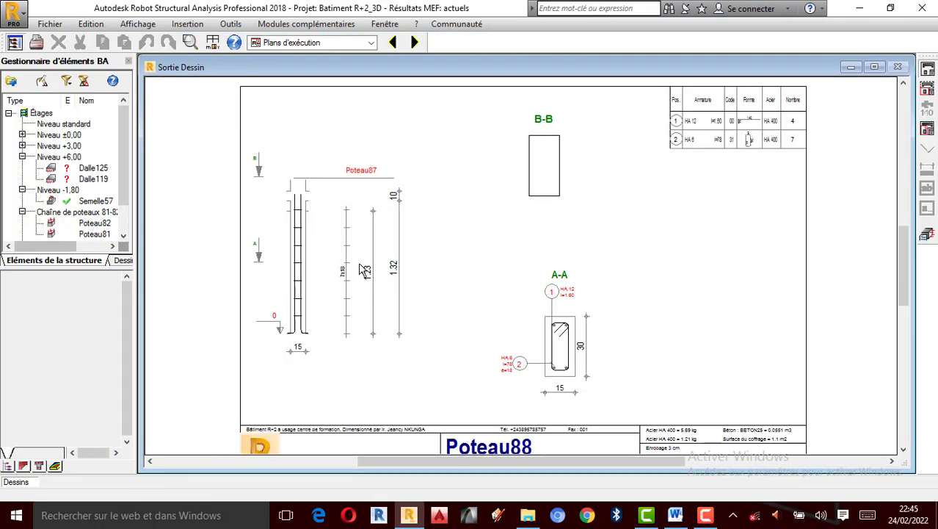
- Distribute the column's principal bars by number, with nb = 2 and nh = 3, in the reinforcement layout
left_click(928, 237)
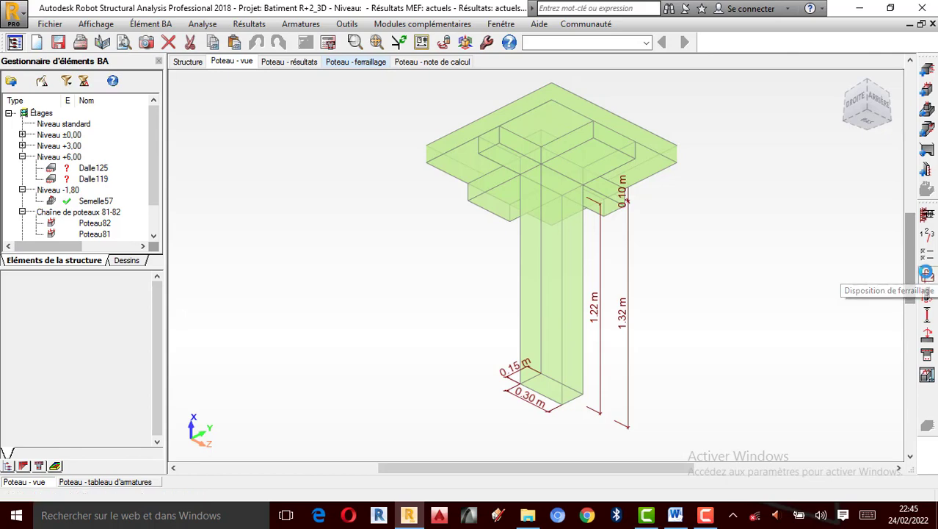
left_click(927, 274)
left_click(345, 128)
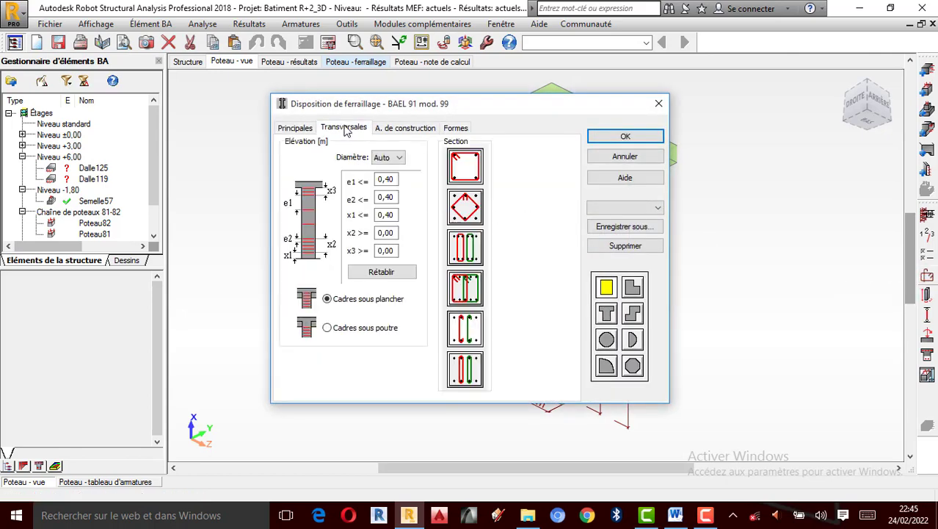
left_click(406, 129)
left_click(344, 128)
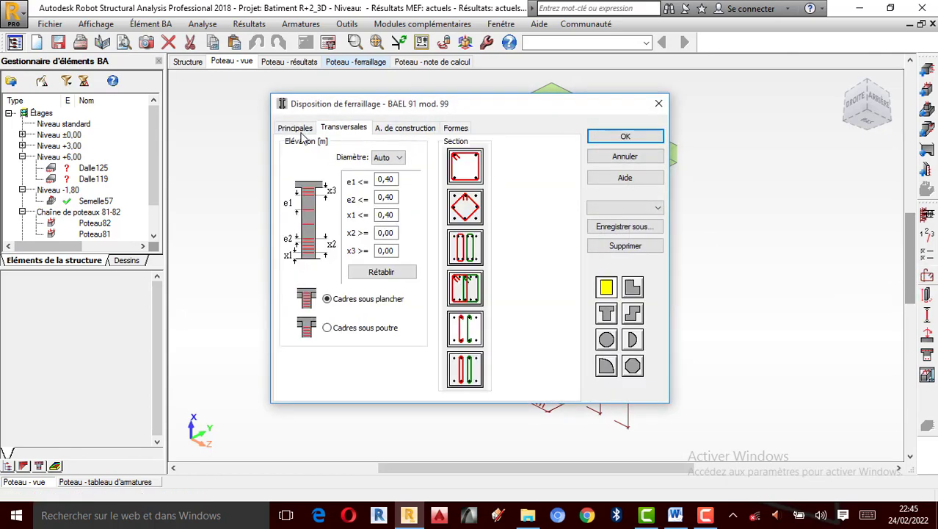
left_click(301, 129)
left_click(428, 328)
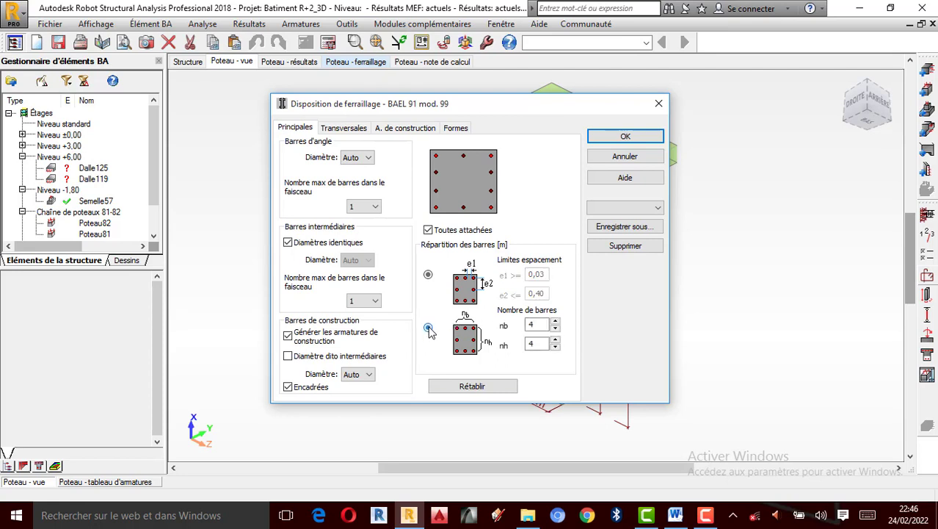
left_click(556, 331)
left_click(556, 341)
left_click(557, 347)
left_click(626, 138)
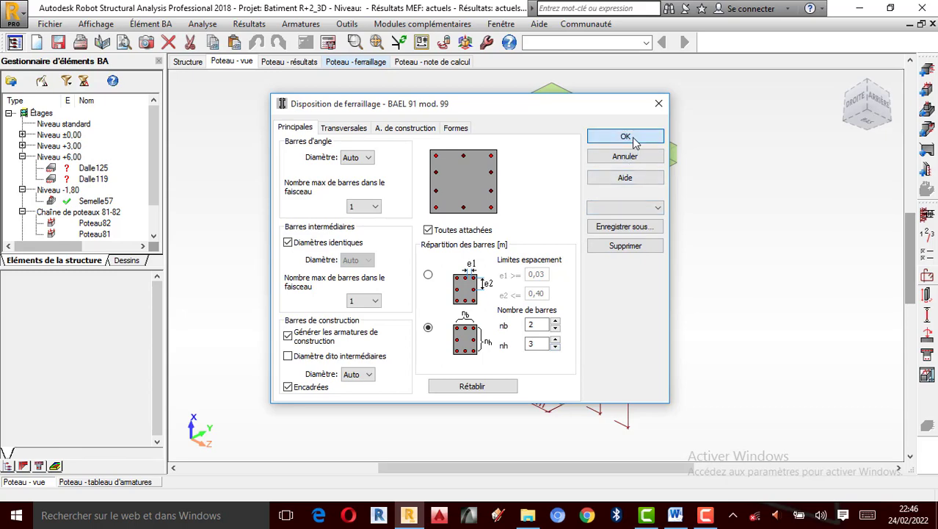
- Recalculate the column using the number-based bar distribution, generate its drawing and inspect the bars in section A-A
left_click(328, 42)
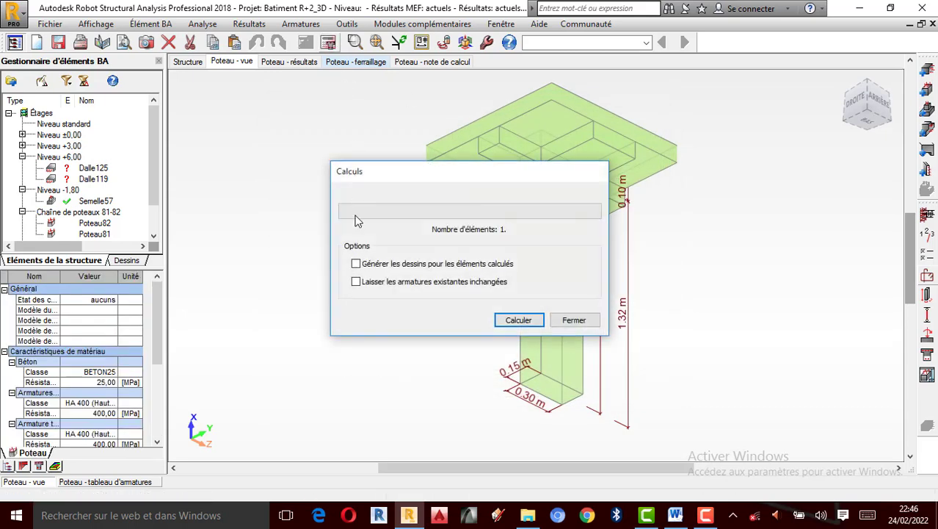
left_click(376, 269)
left_click(516, 320)
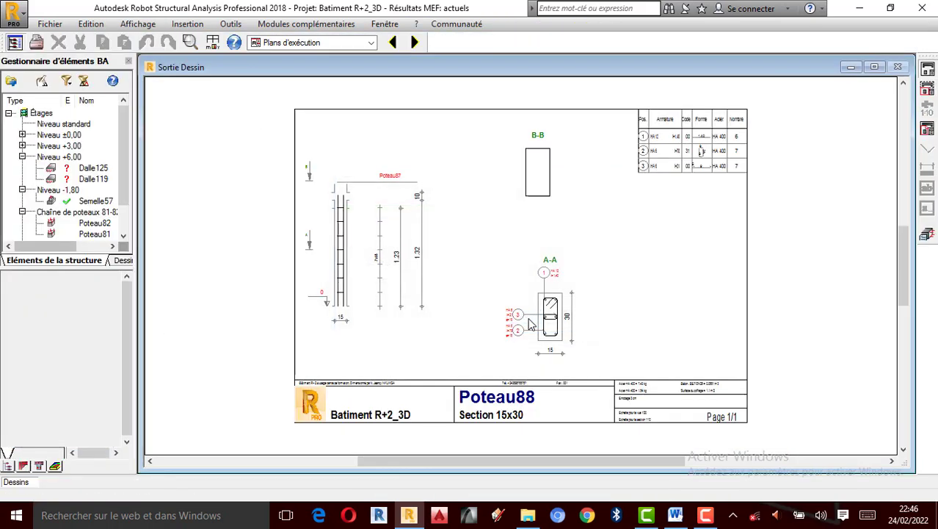
scroll(567, 330, "up", 3)
scroll(544, 323, "down", 3)
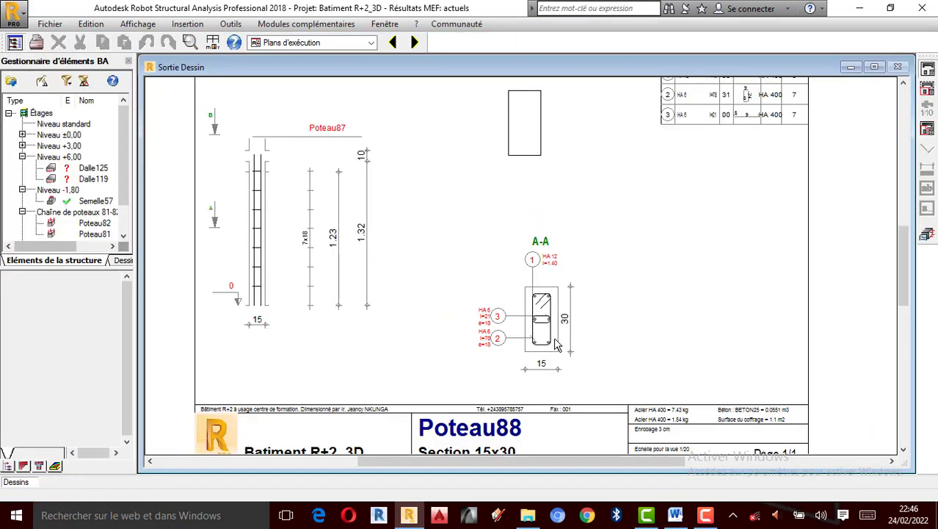
scroll(378, 286, "up", 1)
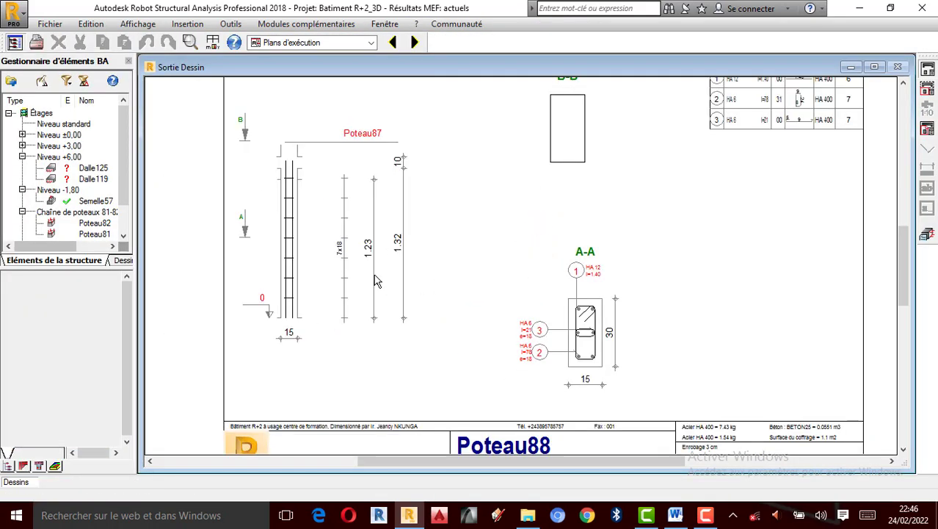
- Set the left hook of the principal longitudinal bars to 135° in the reinforcement layout shapes
left_click(926, 233)
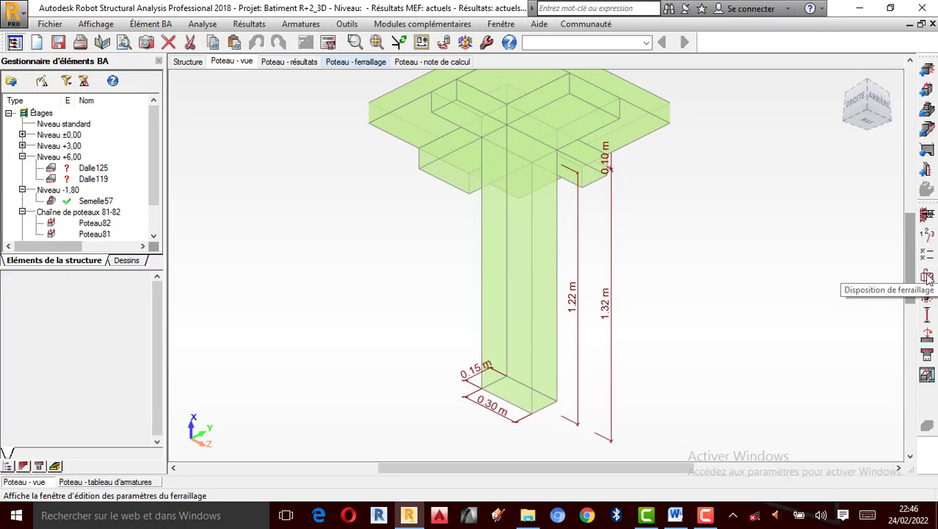
left_click(927, 275)
left_click(454, 127)
left_click(415, 269)
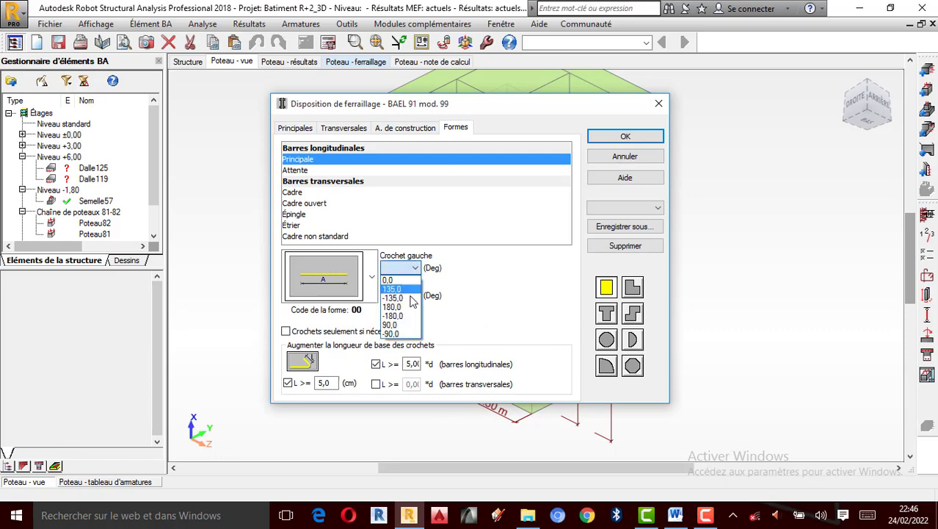
left_click(399, 288)
left_click(626, 137)
left_click(308, 63)
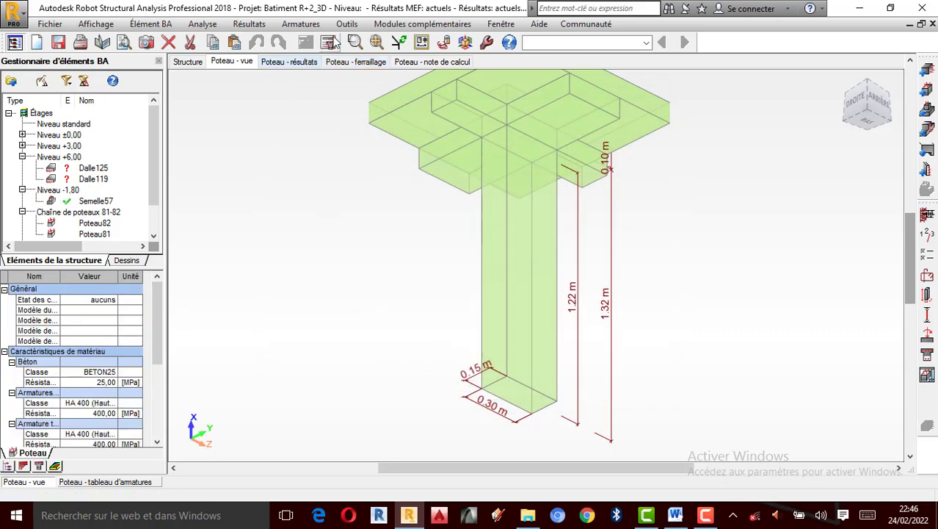
- Recalculate the column with the revised bar shapes and inspect the bars and ties in section A-A of its drawing
left_click(517, 321)
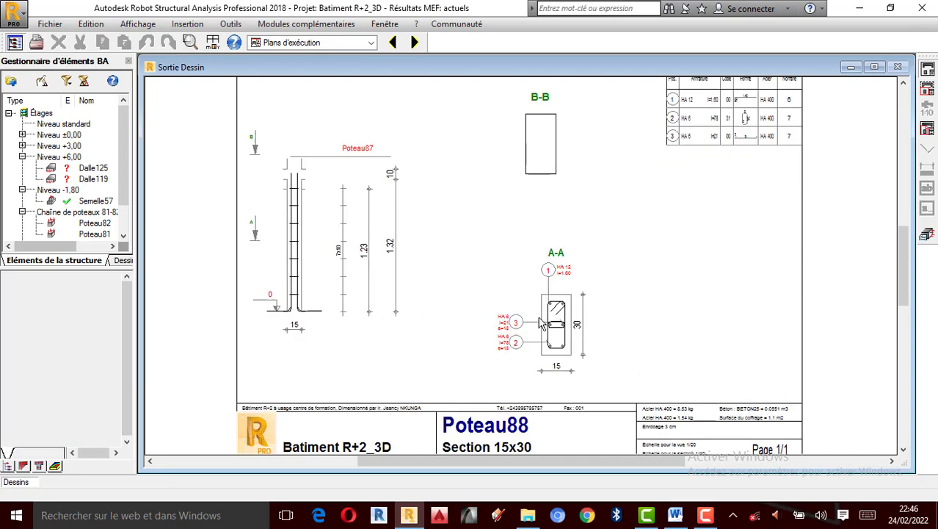
scroll(474, 376, "up", 1)
scroll(582, 278, "up", 3)
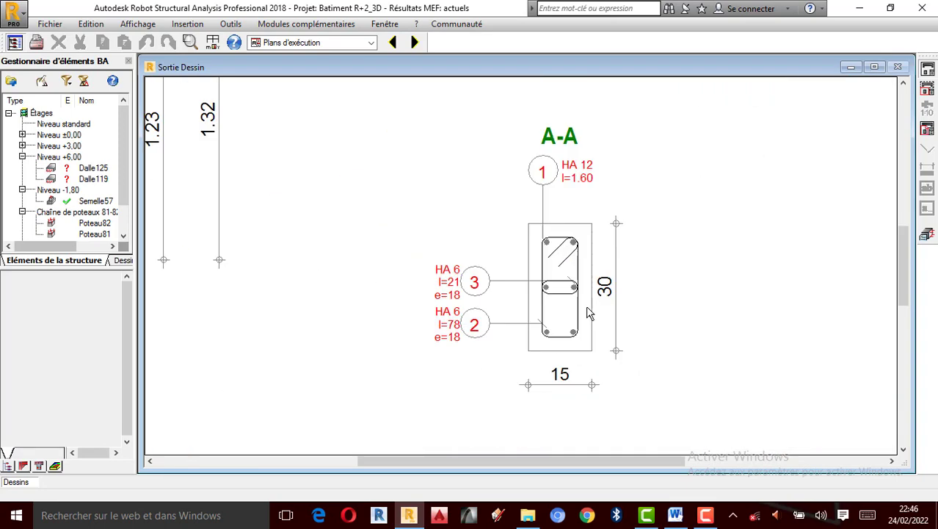
scroll(579, 259, "down", 1)
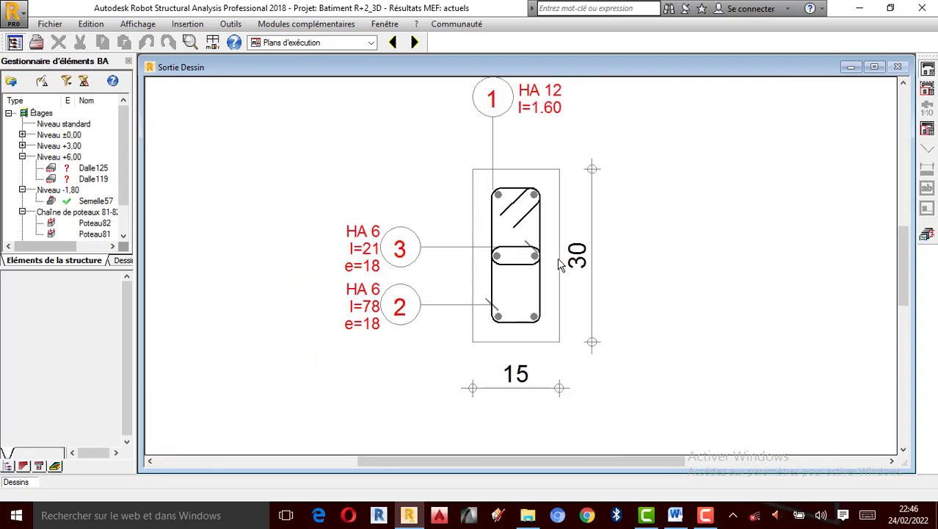
scroll(561, 264, "down", 1)
scroll(546, 218, "up", 1)
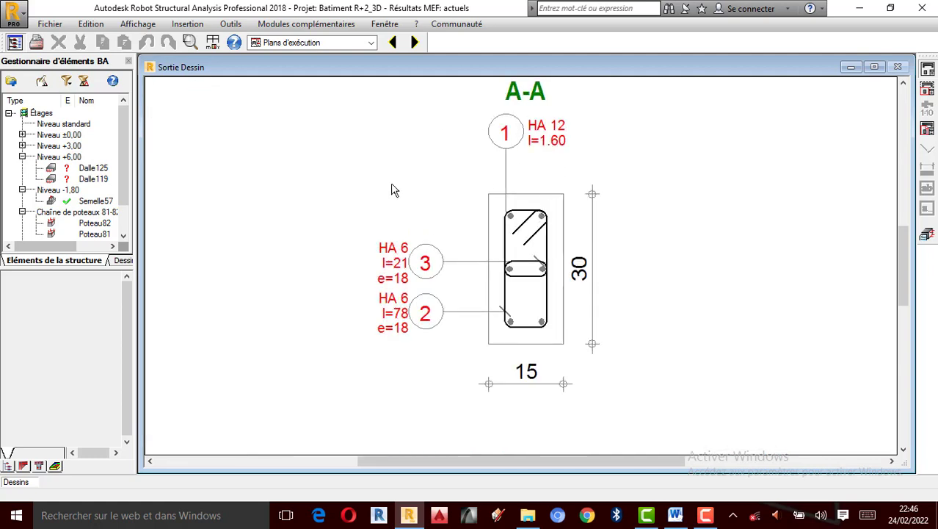
scroll(498, 251, "up", 1)
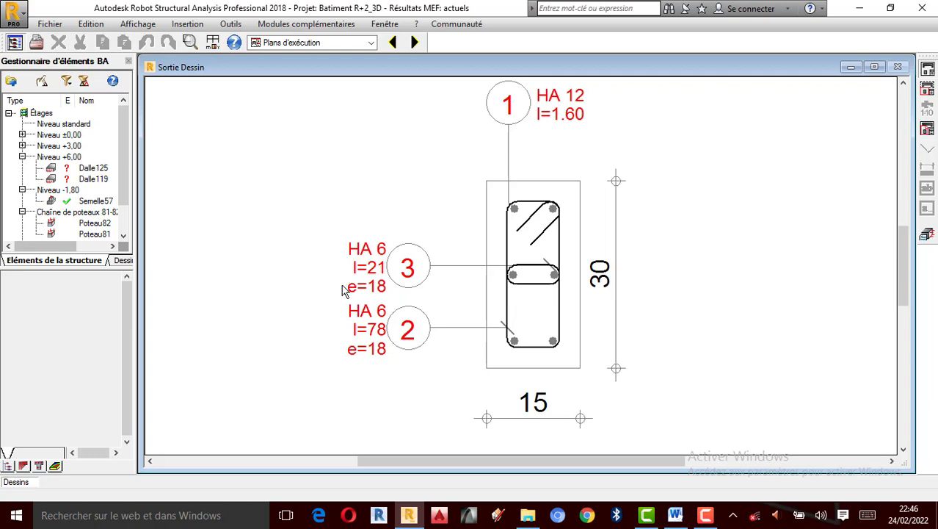
scroll(522, 265, "down", 1)
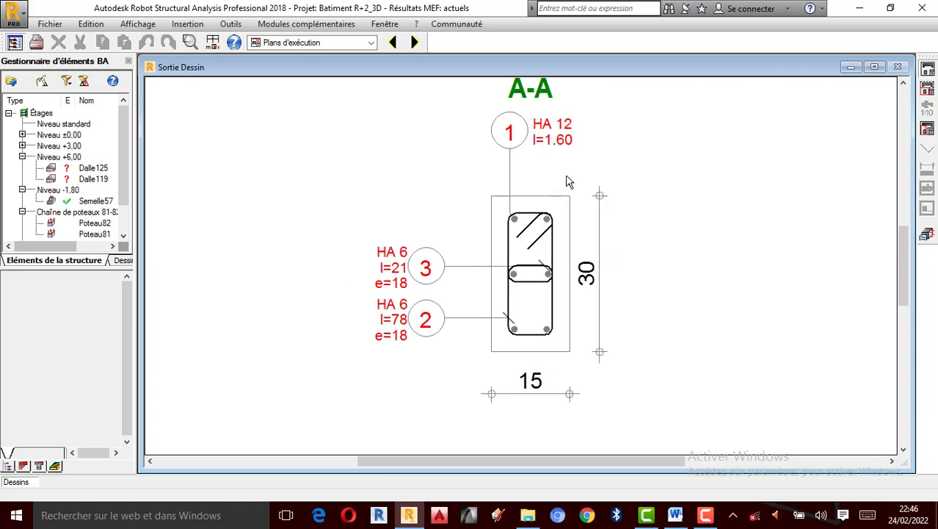
scroll(572, 127, "up", 1)
scroll(532, 236, "down", 1)
scroll(567, 279, "up", 1)
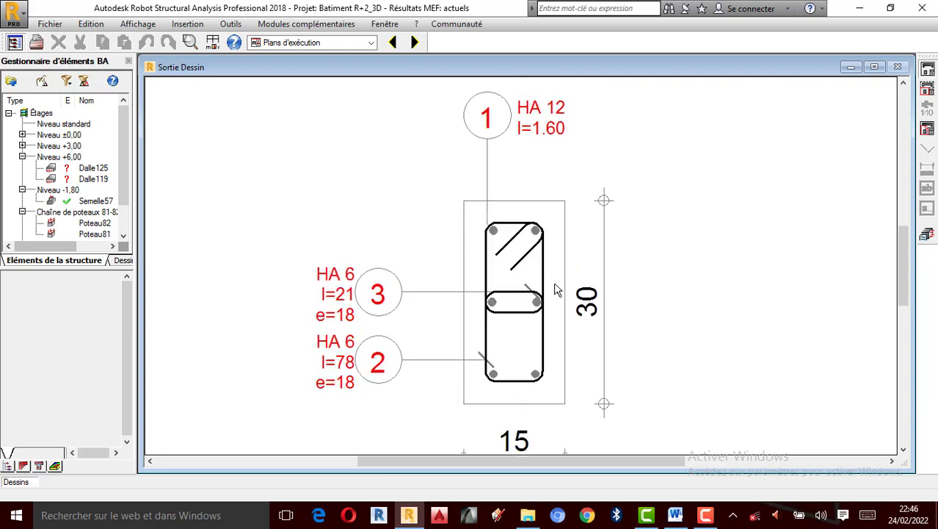
- Examine the column's elevation, checking the stirrup spacing and the bent bar ends at the base
scroll(567, 279, "down", 4)
scroll(638, 276, "up", 1)
scroll(637, 276, "down", 1)
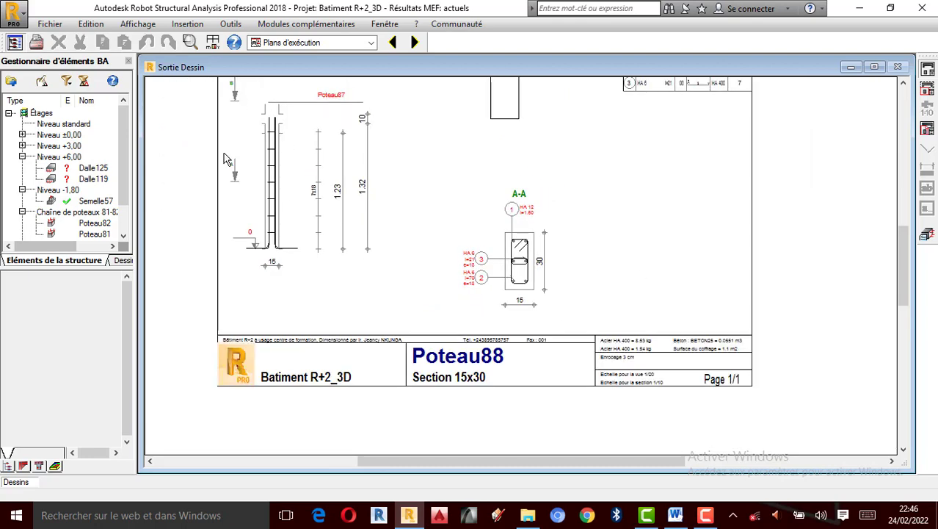
scroll(359, 215, "up", 1)
scroll(360, 215, "up", 1)
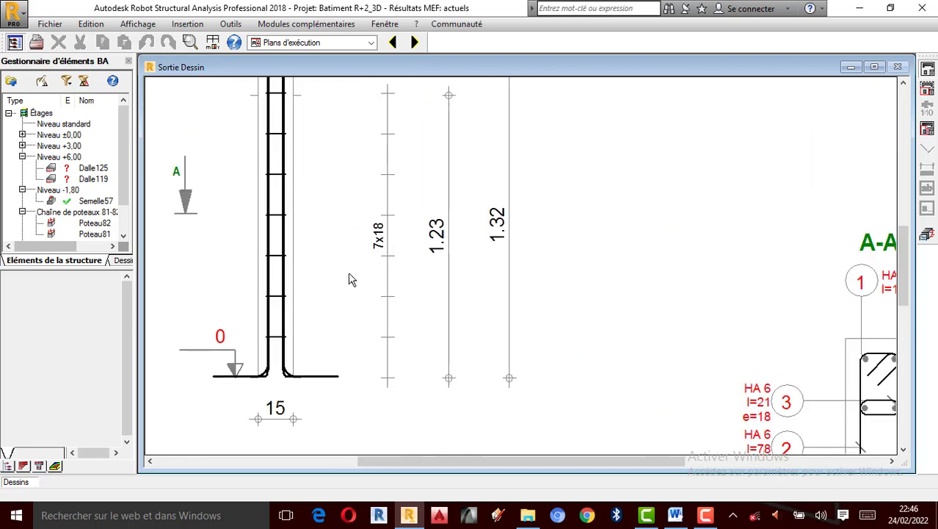
scroll(350, 279, "down", 1)
scroll(393, 237, "up", 2)
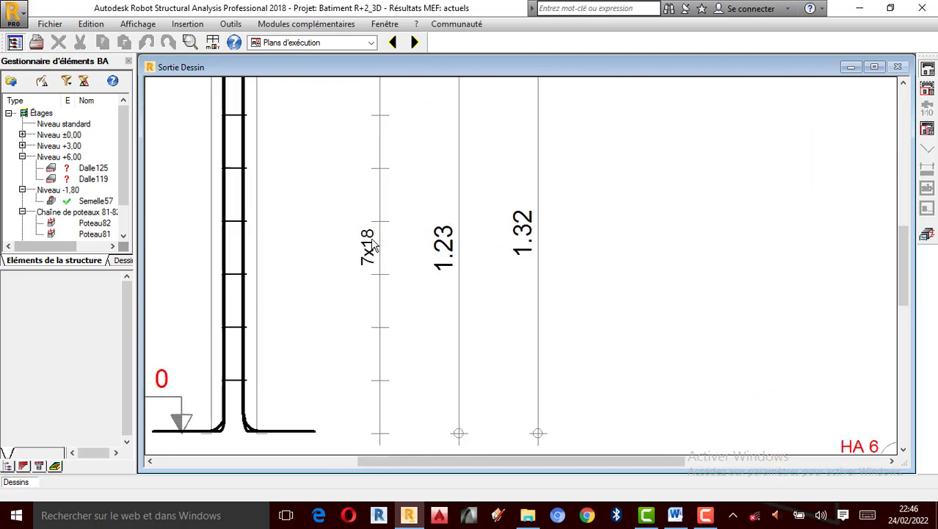
- Go back to the column and review the transverse reinforcement settings in the reinforcement layout without changing them
left_click(928, 234)
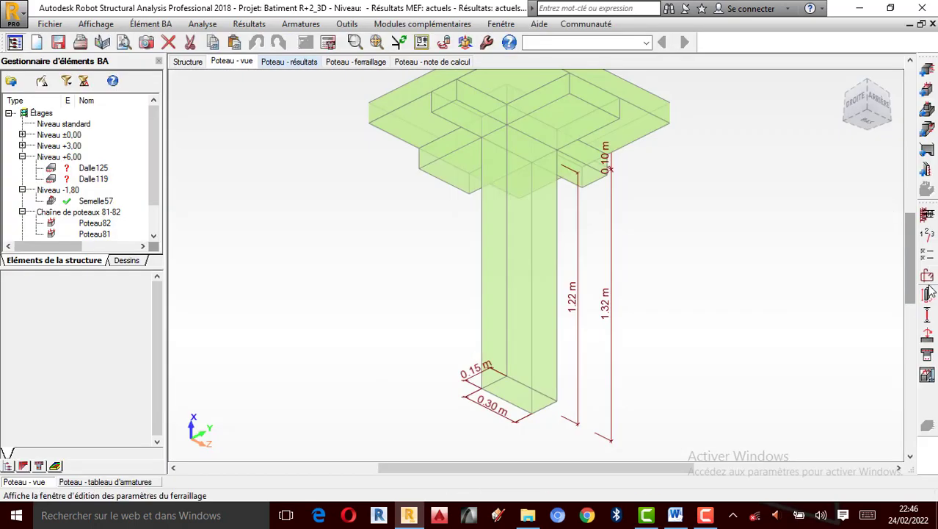
left_click(927, 295)
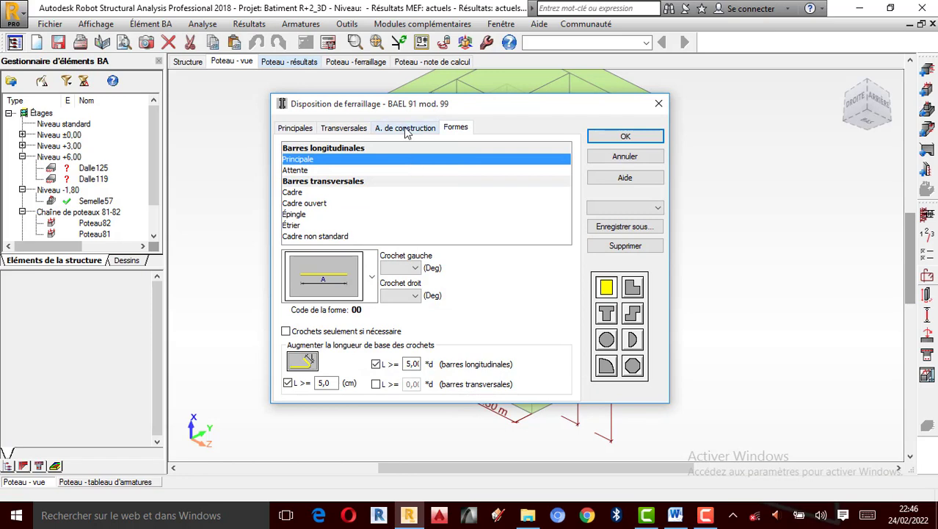
left_click(406, 128)
left_click(353, 131)
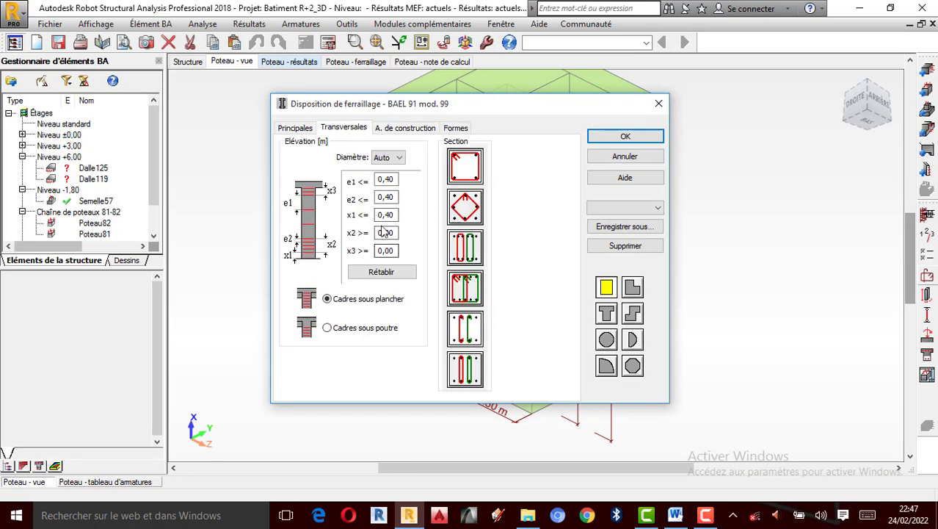
left_click(658, 103)
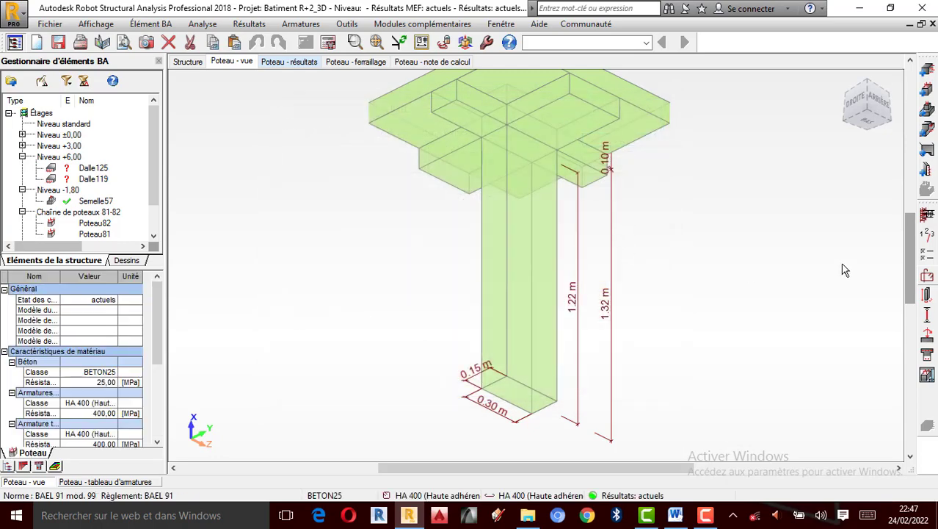
- Reopen the column's execution drawing and examine the whole sheet and section A-A
left_click(924, 370)
scroll(478, 289, "up", 5)
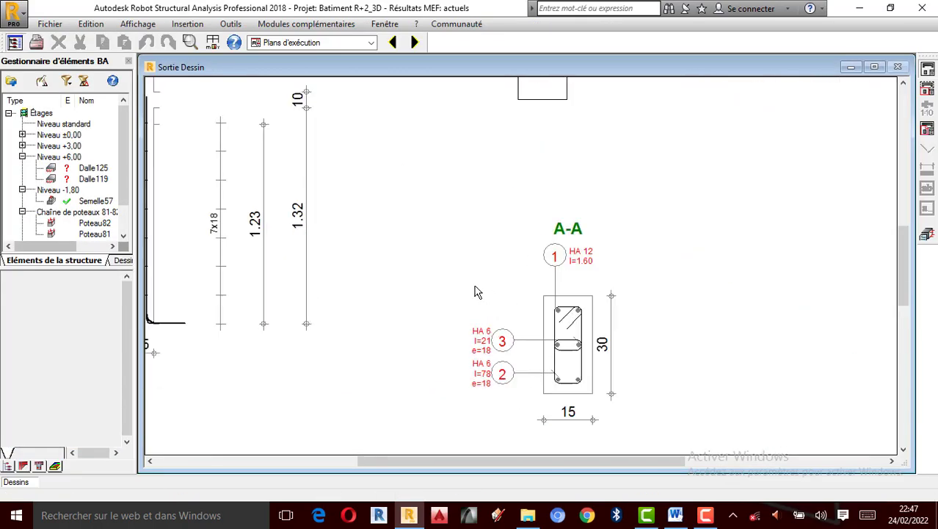
scroll(587, 271, "down", 1)
scroll(587, 271, "down", 2)
scroll(519, 268, "up", 3)
scroll(489, 277, "down", 4)
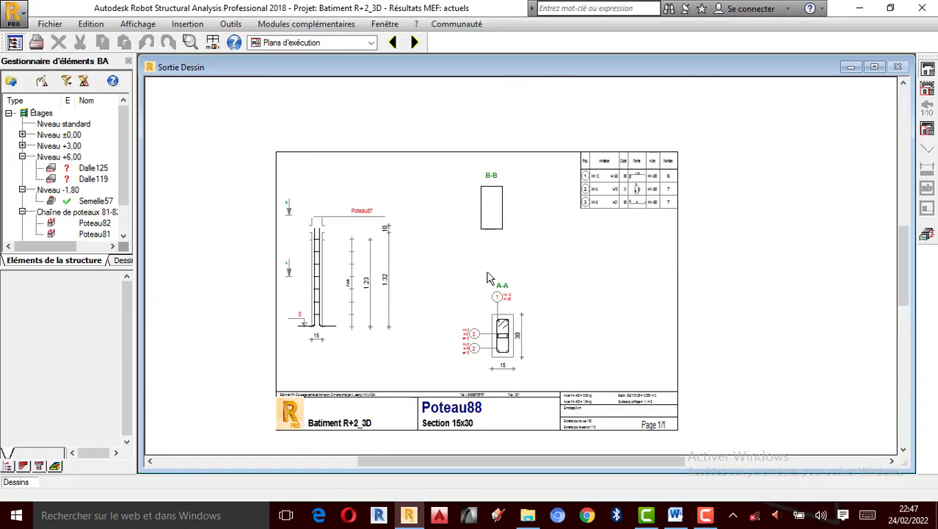
scroll(433, 173, "up", 1)
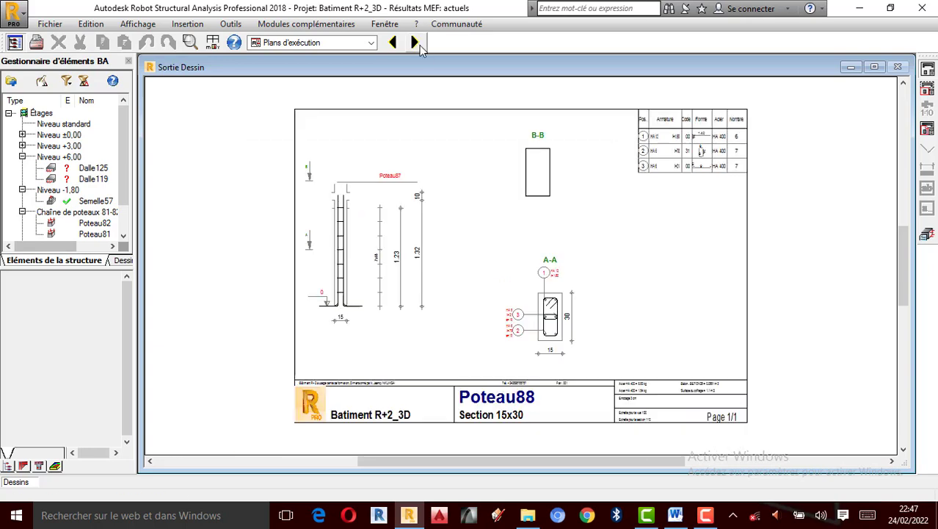
scroll(624, 290, "up", 3)
scroll(578, 319, "down", 1)
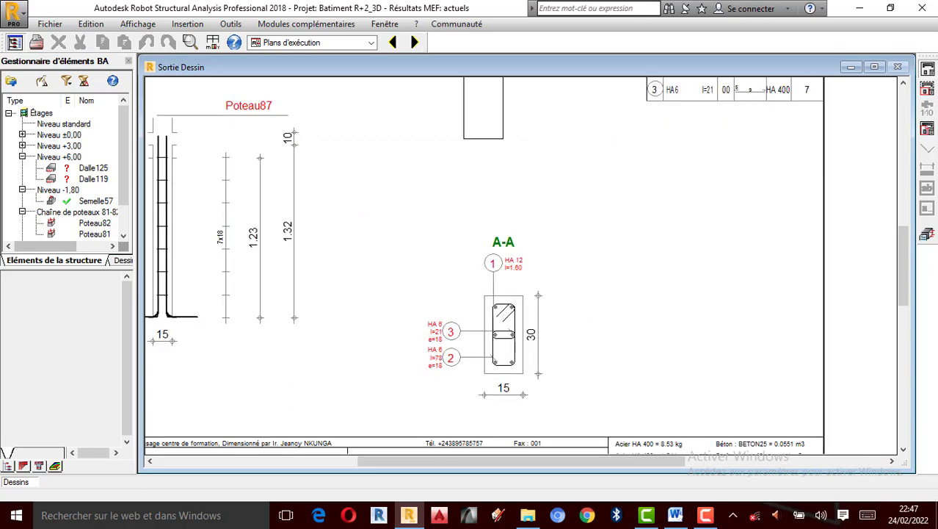
- Display the column's calculation results with the interaction diagrams and ELU load table
left_click(928, 238)
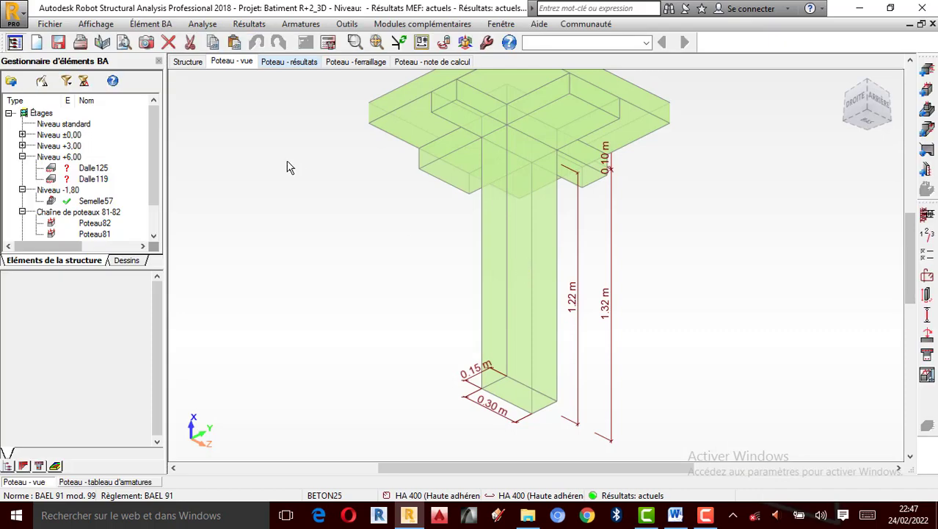
left_click(289, 63)
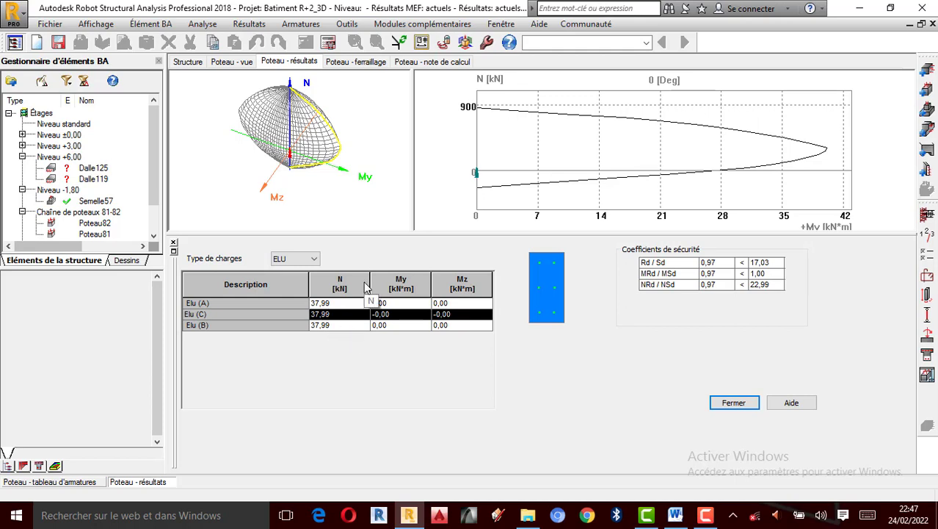
- Switch to the Géométrie layout and examine the building's columns and stair in the 3D model
left_click(646, 43)
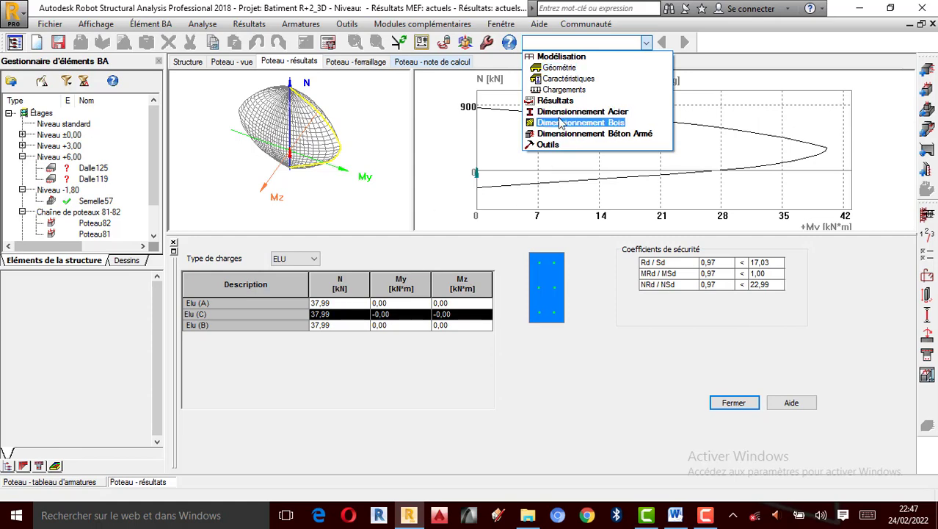
left_click(577, 67)
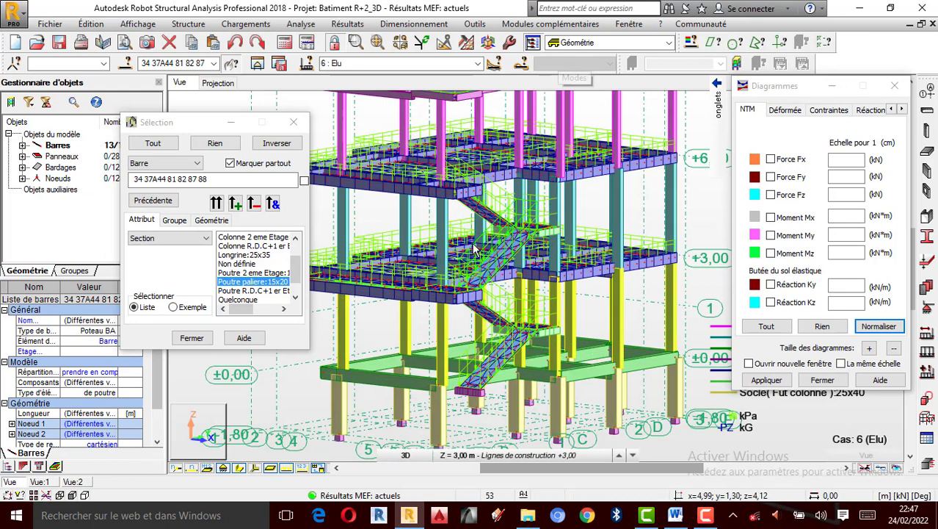
scroll(474, 253, "down", 2)
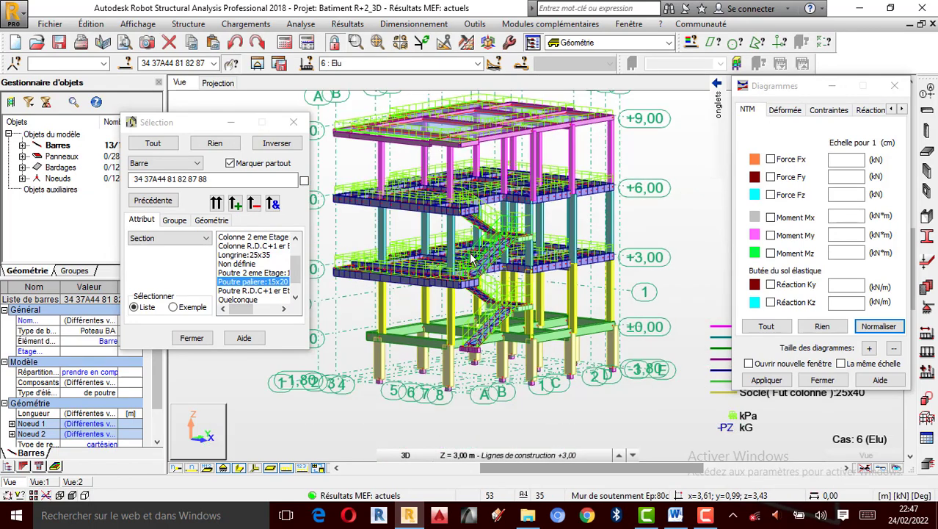
scroll(473, 261, "up", 1)
scroll(555, 246, "up", 1)
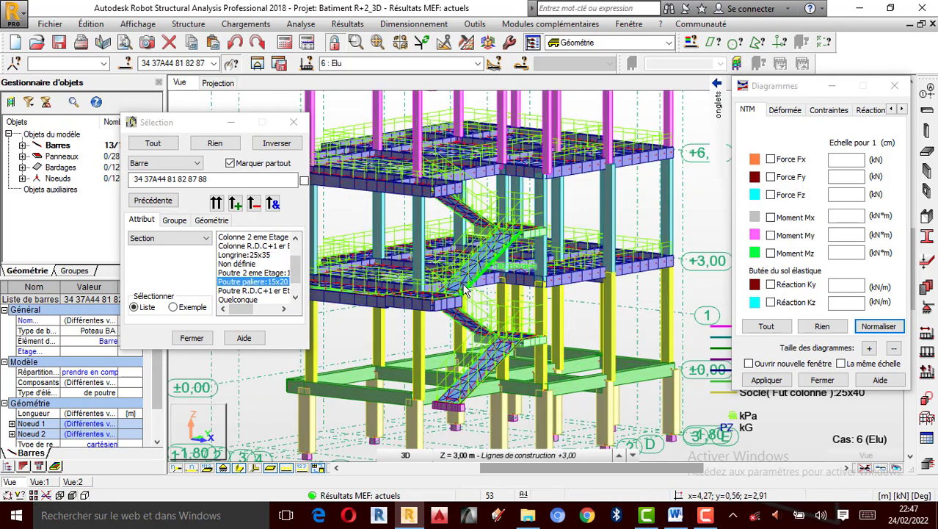
scroll(551, 243, "up", 1)
scroll(545, 237, "up", 1)
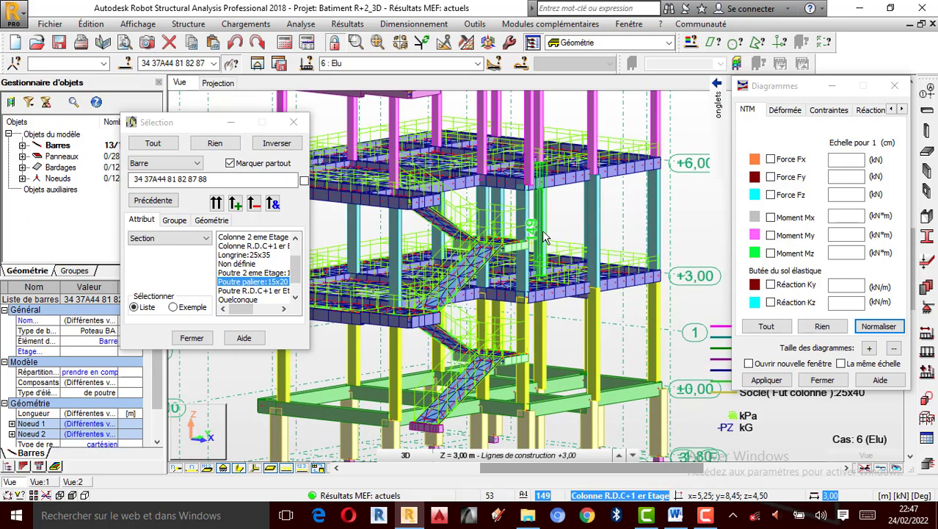
scroll(544, 237, "down", 1)
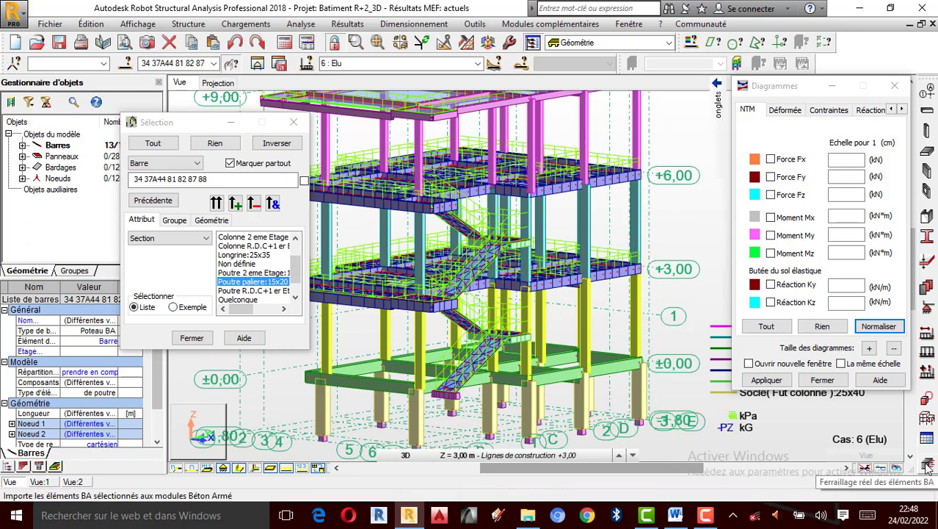
- Launch the real reinforcement of the selected RC columns with the manual combinations Elu and Els and the current grouping options
left_click(669, 42)
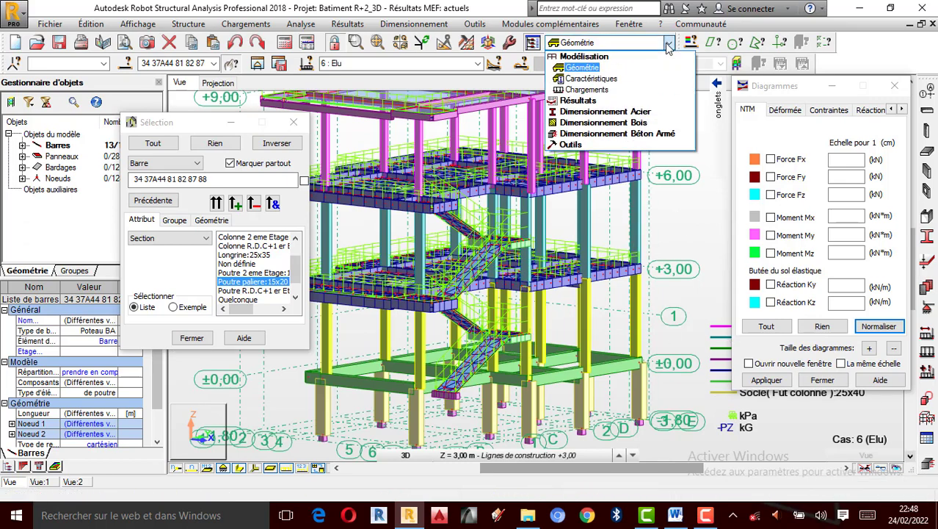
left_click(592, 134)
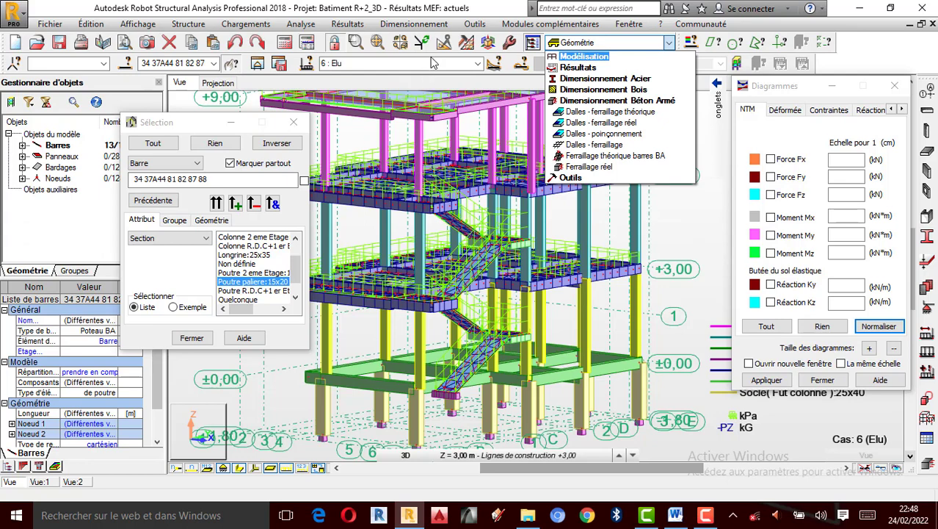
left_click(413, 23)
left_click(414, 23)
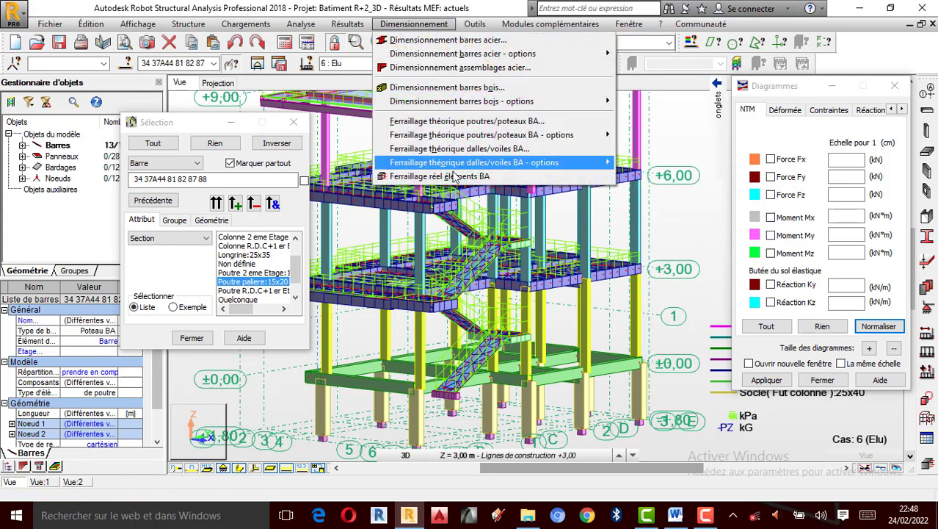
left_click(448, 180)
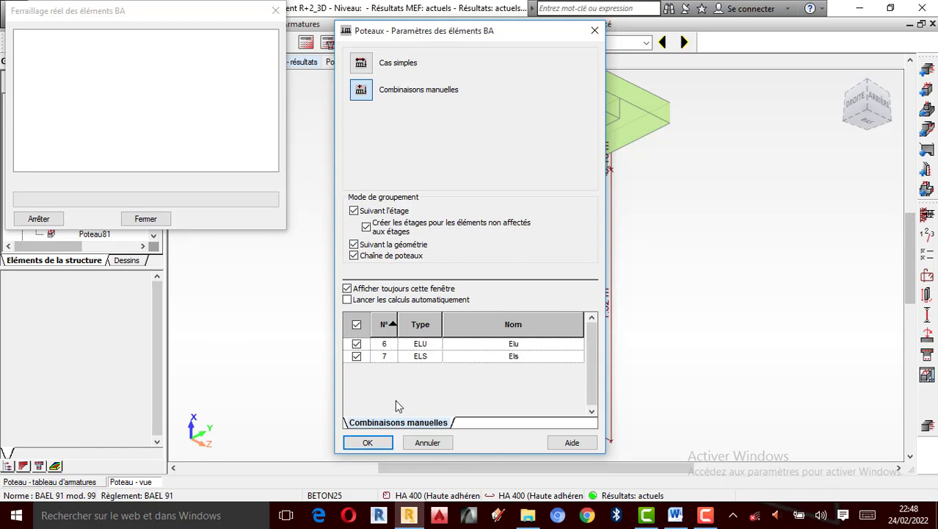
left_click(369, 442)
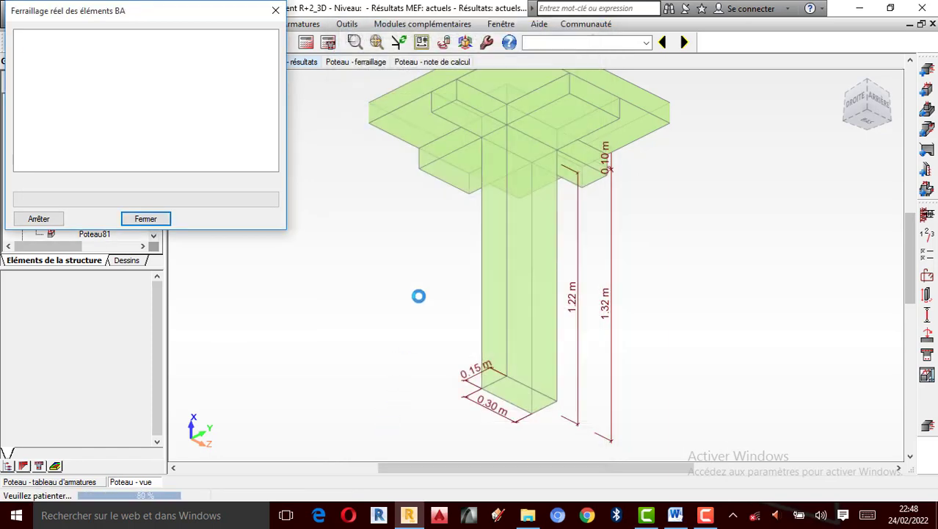
- Check the column's drawing, then calculate the column with drawings generated for calculated elements
left_click(925, 377)
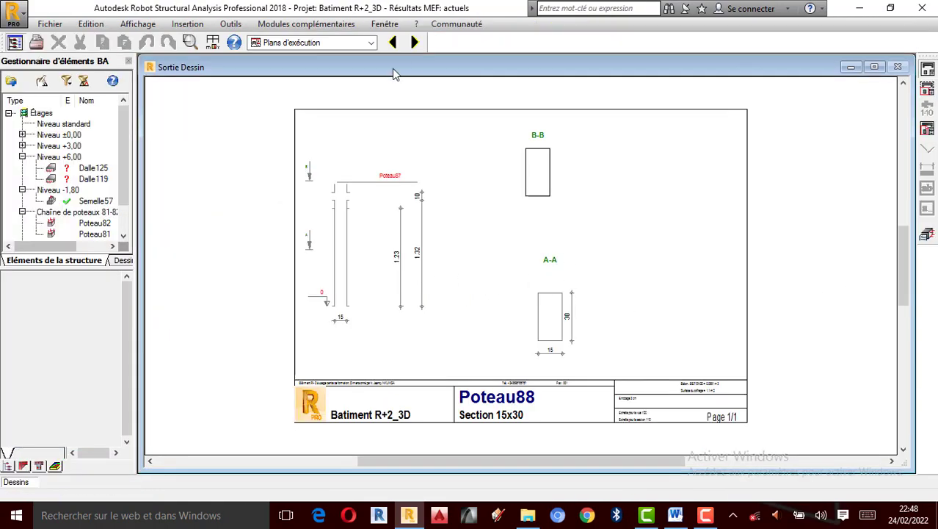
left_click(927, 234)
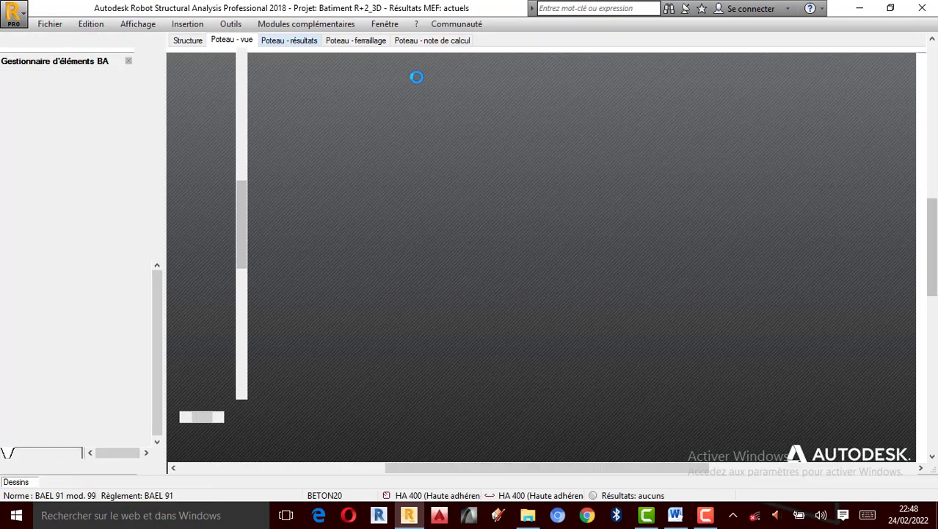
left_click(328, 43)
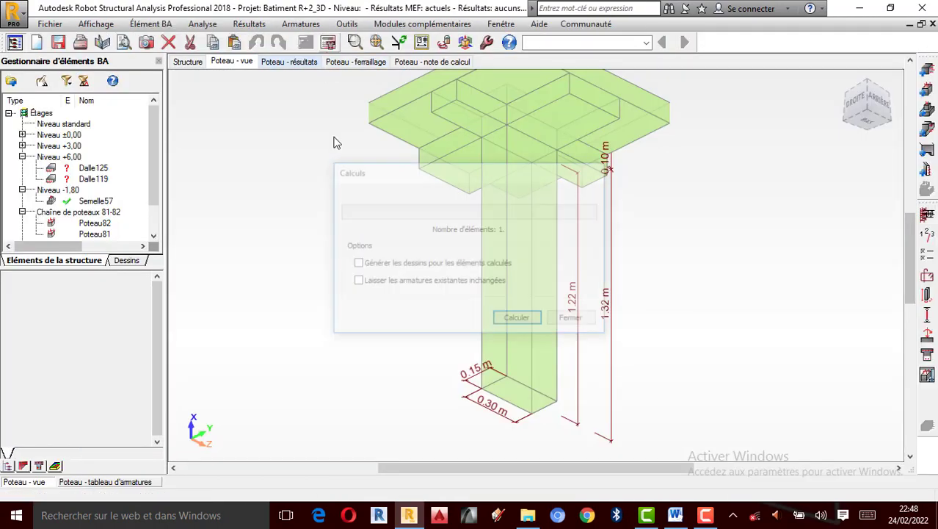
left_click(381, 270)
left_click(523, 322)
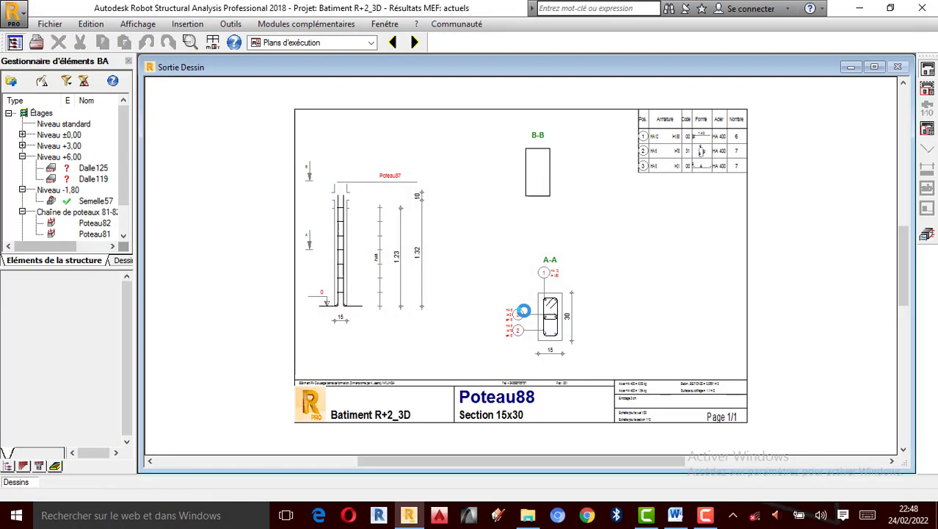
- Check the bars and ties on the Poteau88 drawing, then display the column's calculation results
scroll(390, 255, "up", 4)
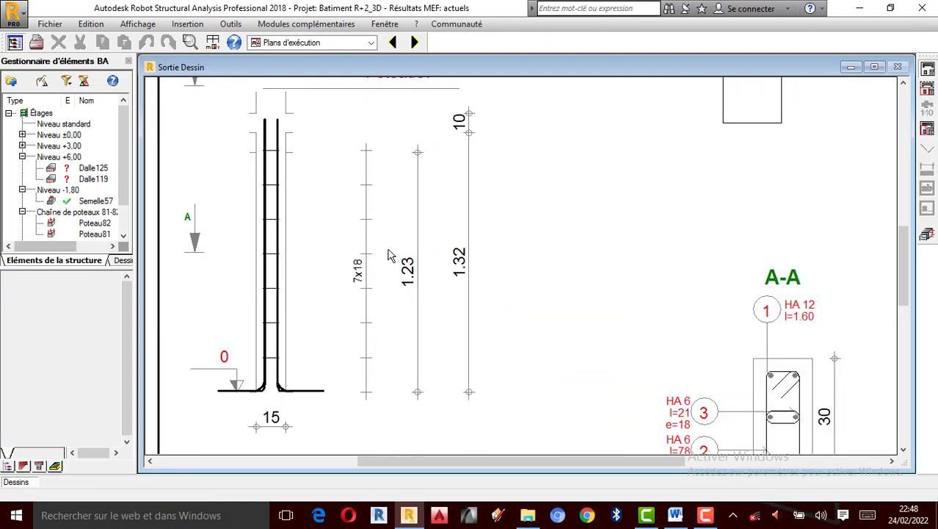
scroll(390, 255, "down", 4)
left_click(927, 234)
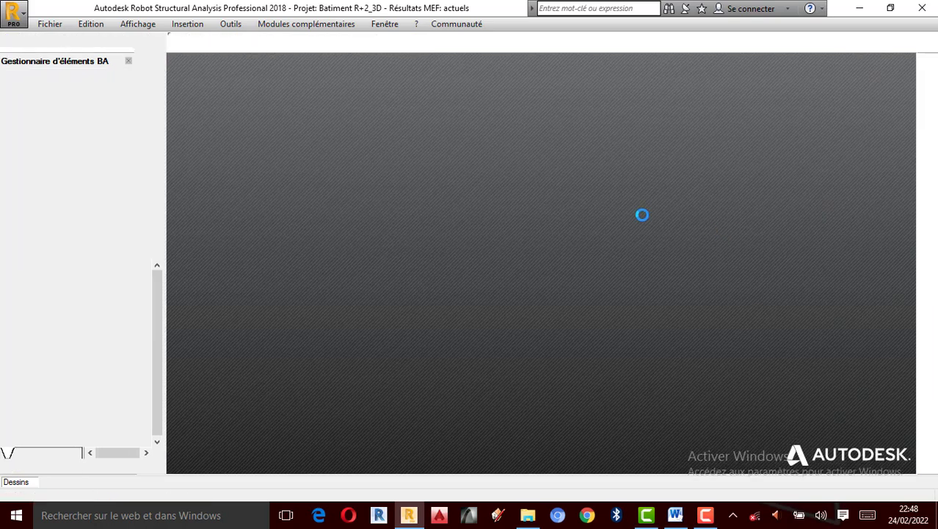
left_click(293, 62)
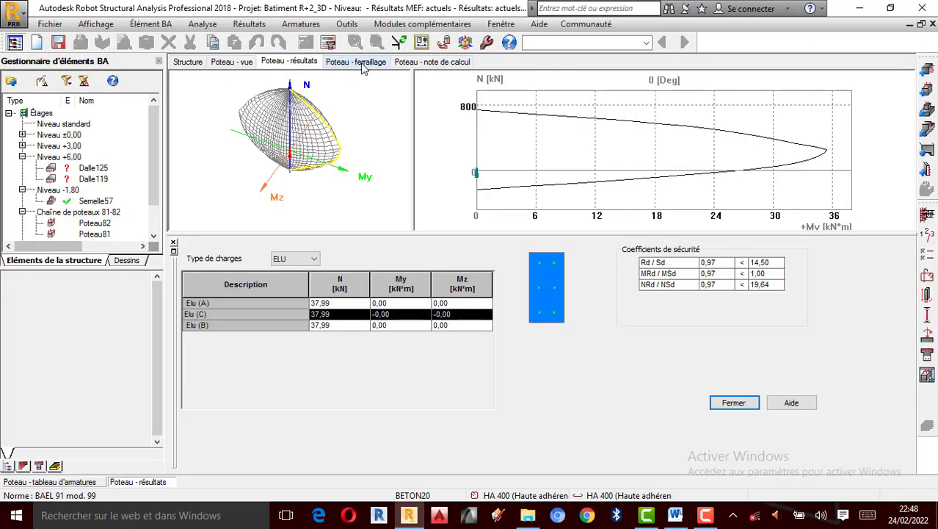
- Display the column's reinforcement and close the selection and bar table panes to enlarge the cage views
left_click(352, 63)
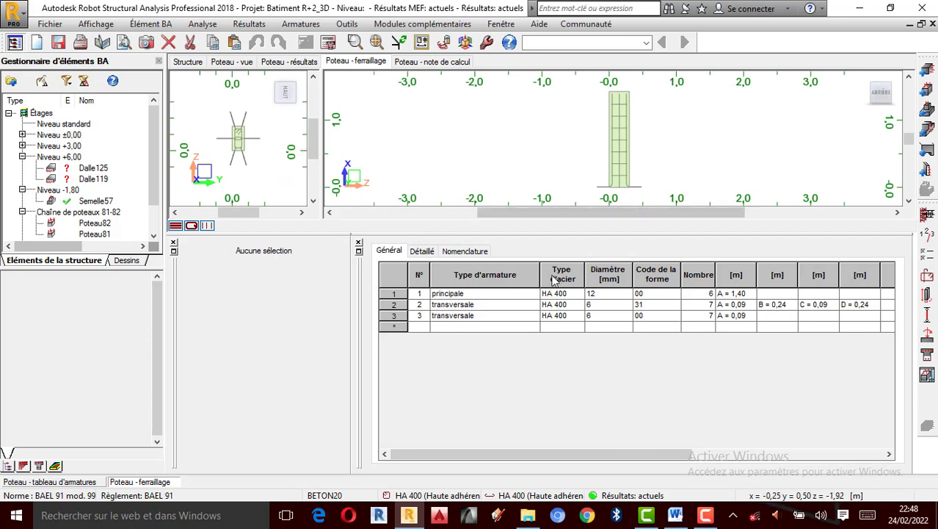
left_click(360, 245)
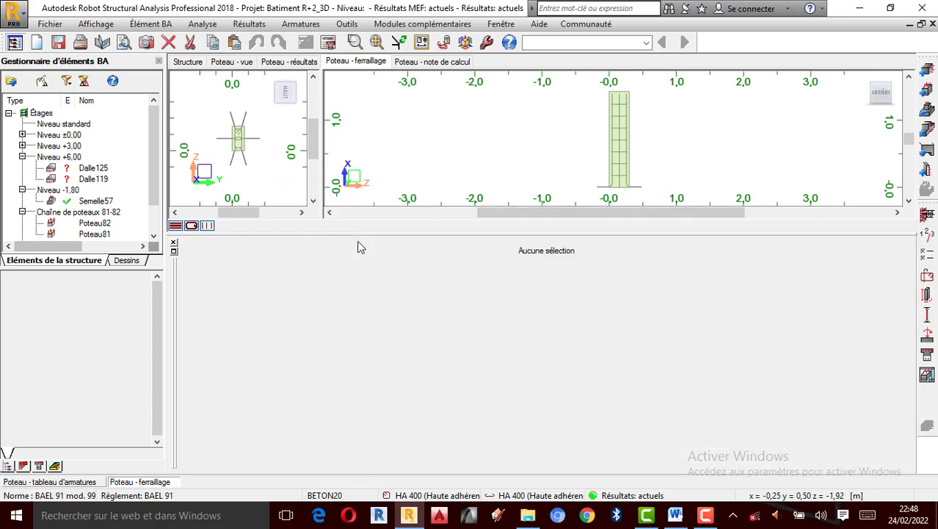
left_click(173, 246)
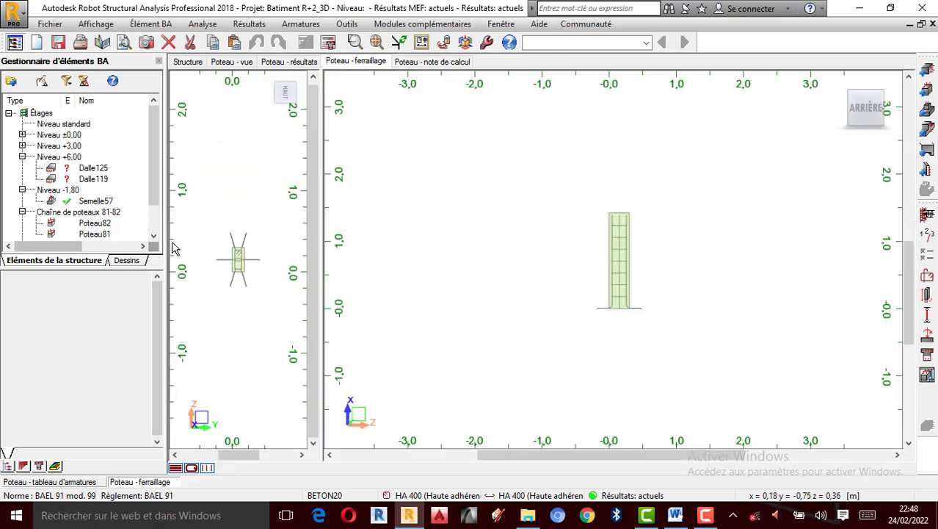
scroll(614, 331, "up", 2)
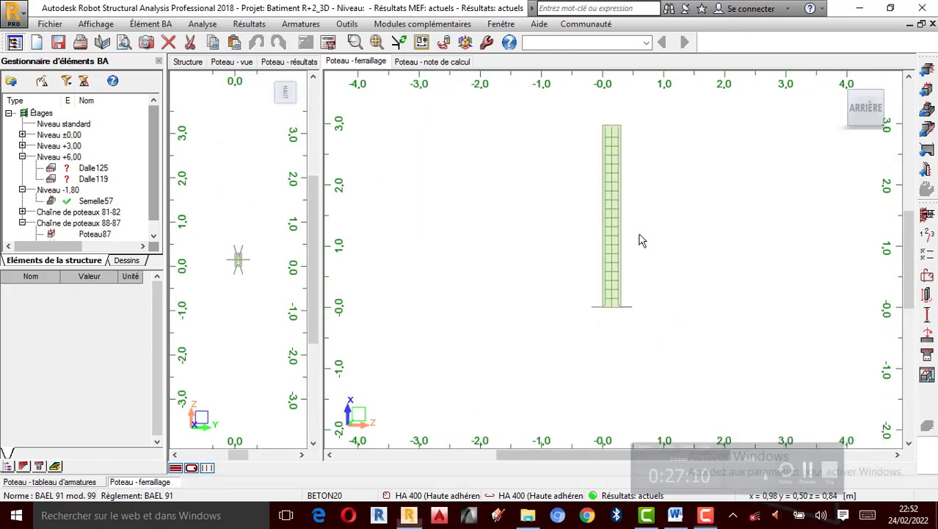
scroll(639, 235, "up", 1)
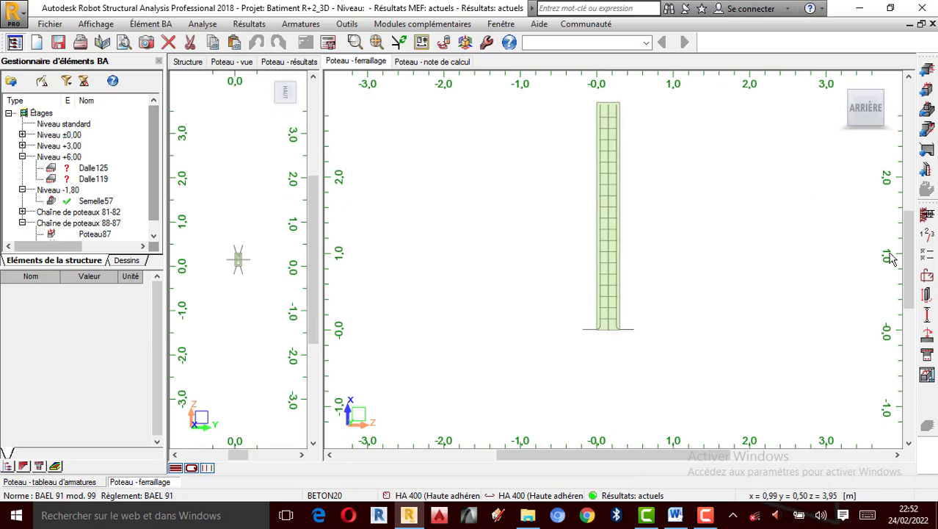
- Set the column's calculation option to Simple compression and calculate it with drawings generated for calculated elements
left_click(927, 266)
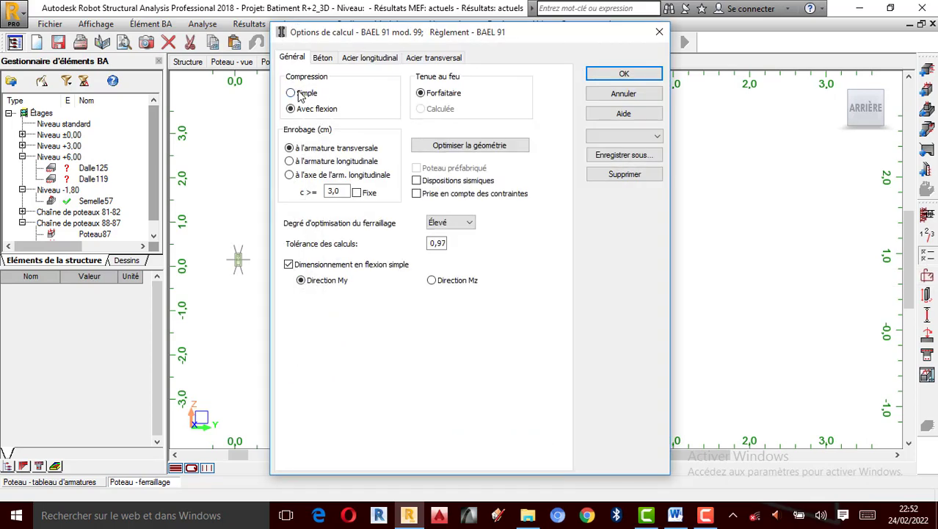
left_click(291, 94)
left_click(620, 76)
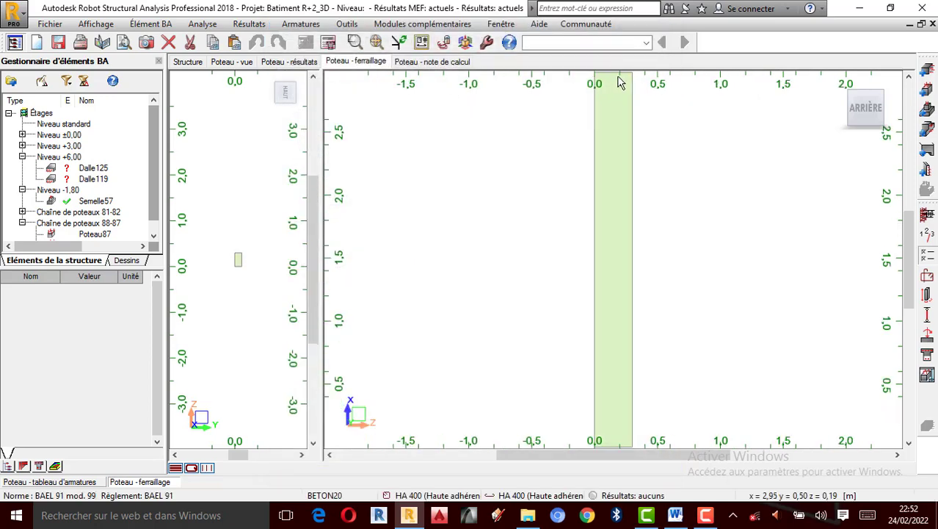
left_click(329, 43)
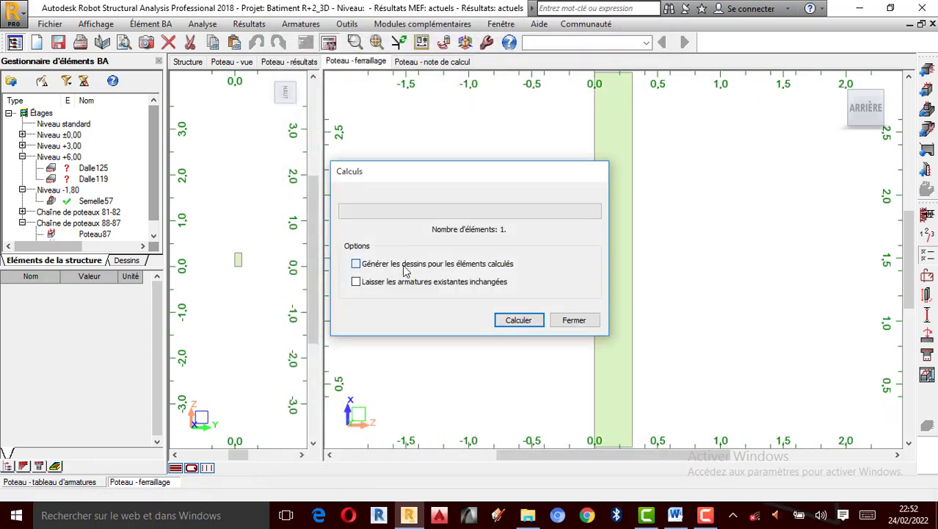
left_click(508, 322)
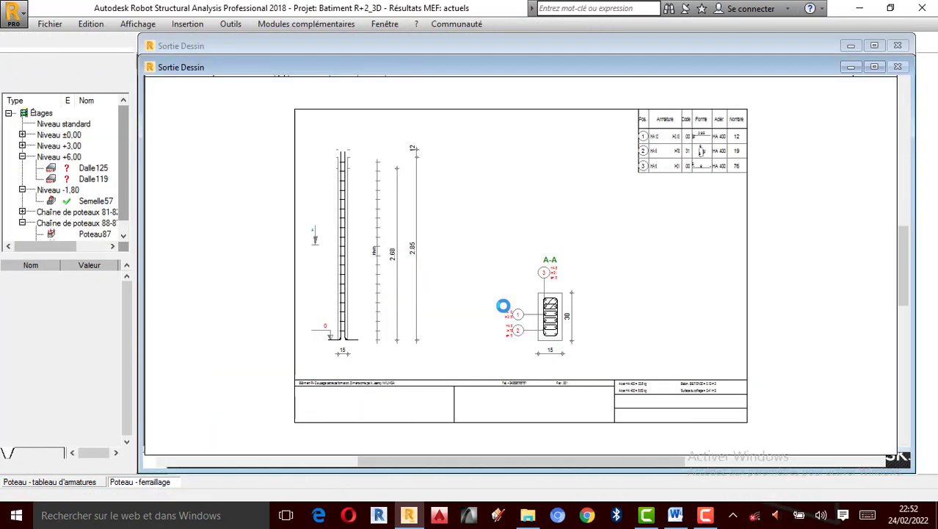
- Examine section A-A and the elevation on the Poteau42 drawing, then display the column's calculation results
scroll(540, 332, "up", 2)
scroll(540, 313, "up", 2)
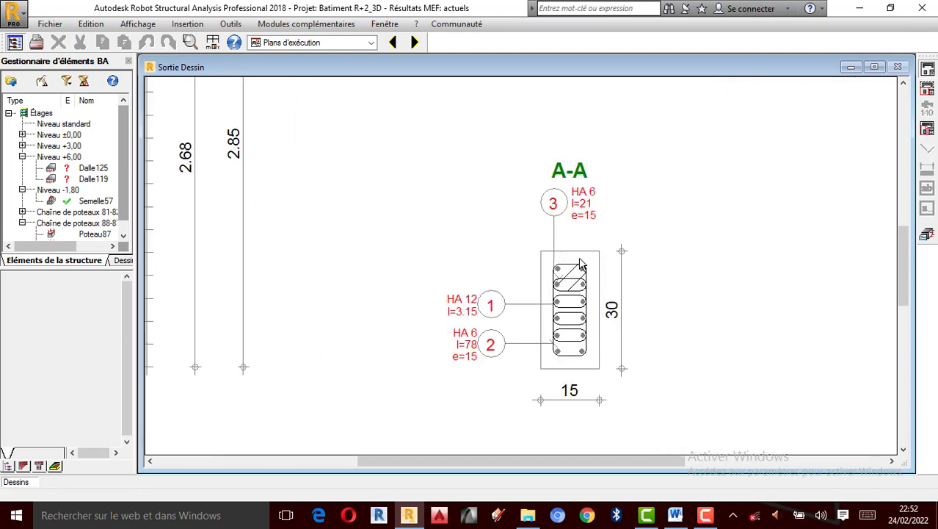
scroll(651, 224, "down", 1)
scroll(637, 220, "down", 1)
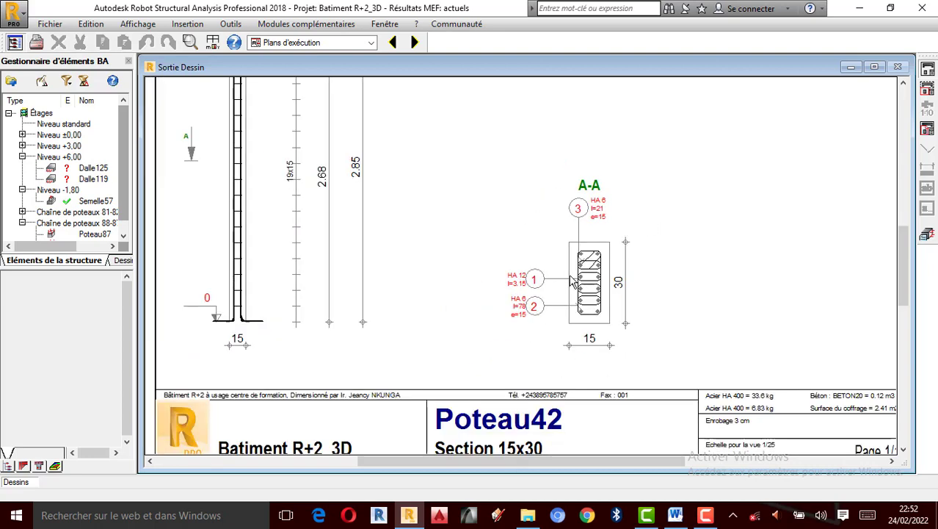
scroll(607, 295, "up", 2)
scroll(534, 239, "down", 1)
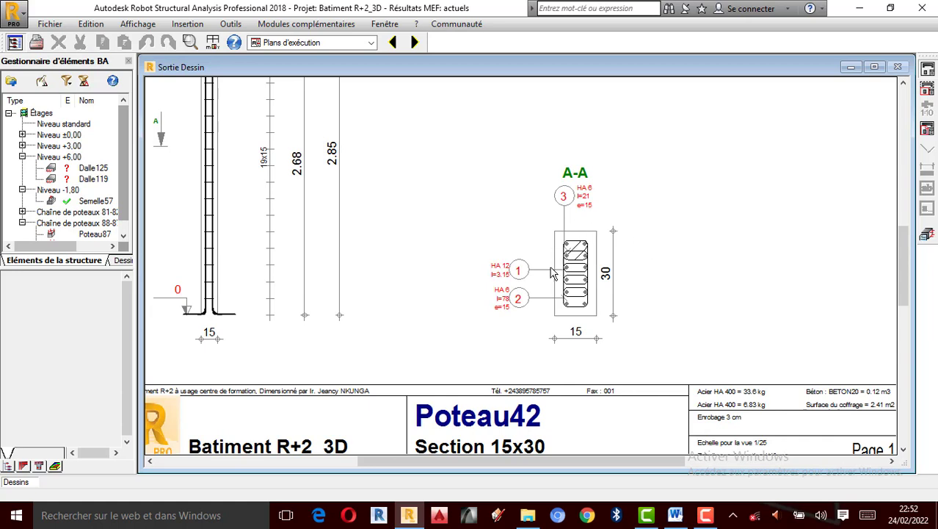
scroll(552, 272, "up", 1)
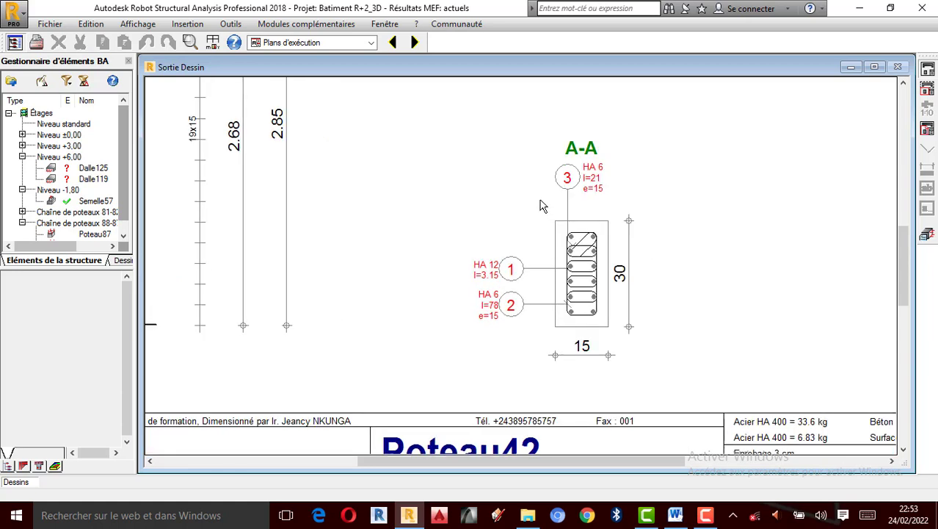
scroll(603, 218, "down", 1)
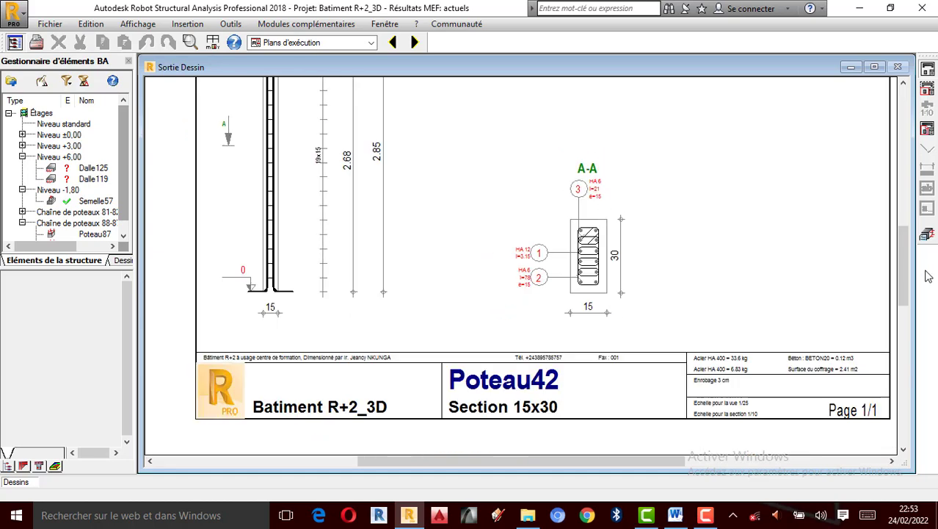
left_click(927, 236)
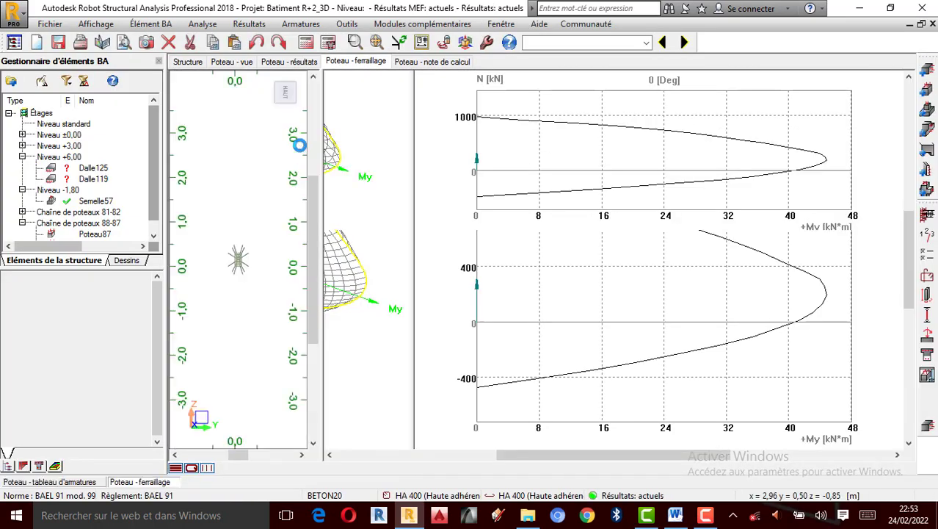
left_click(294, 62)
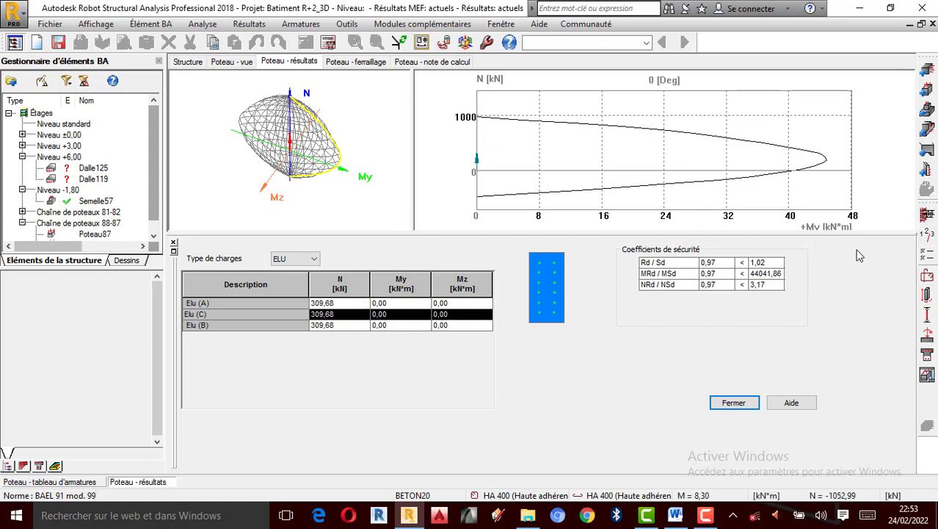
- Set the column's compression option to Avec flexion, recalculate it with drawings, and dismiss the calculation messages
left_click(928, 257)
left_click(295, 110)
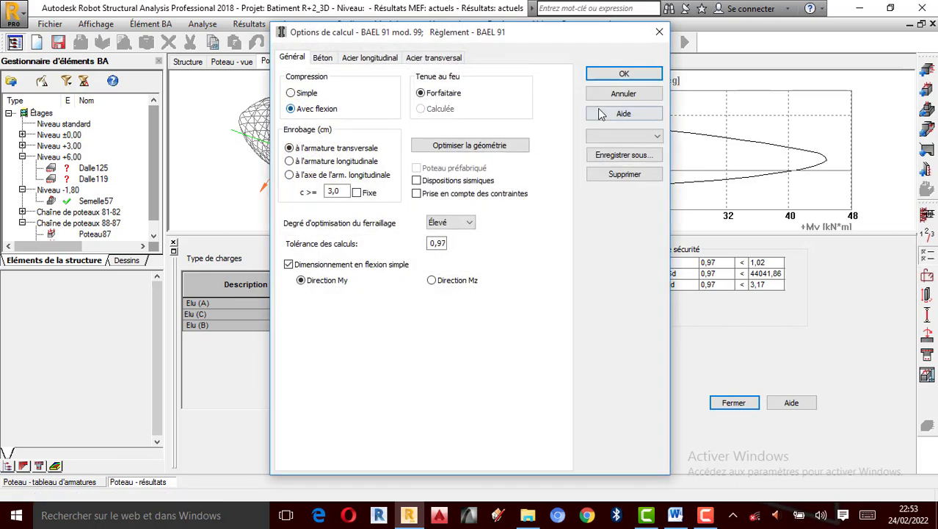
left_click(624, 74)
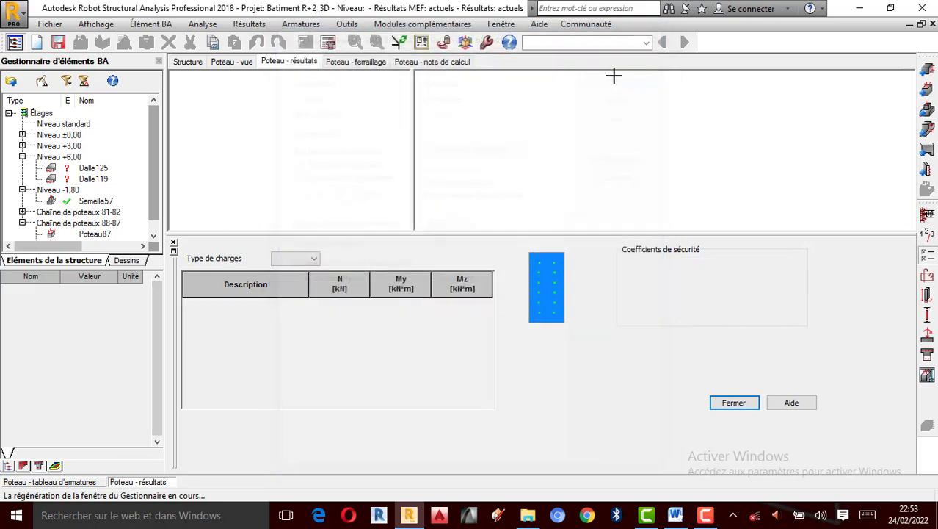
left_click(328, 42)
left_click(517, 320)
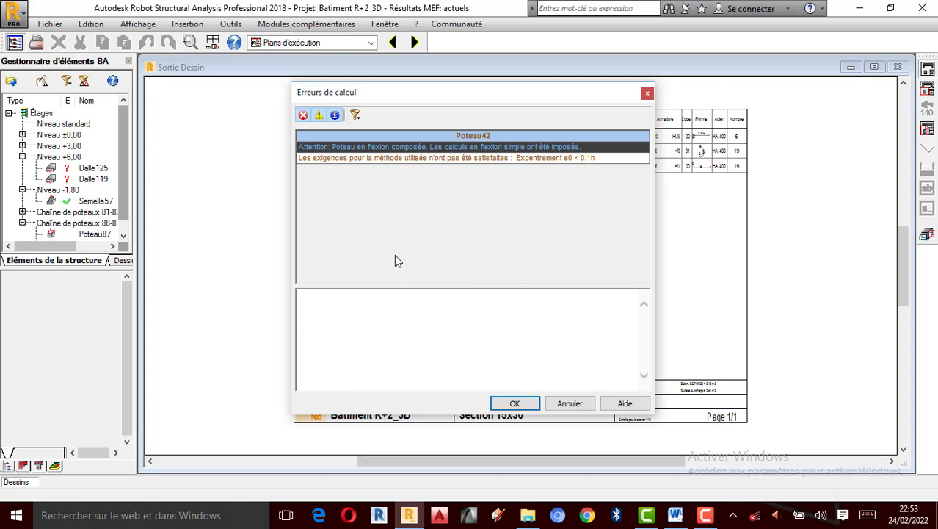
left_click(515, 403)
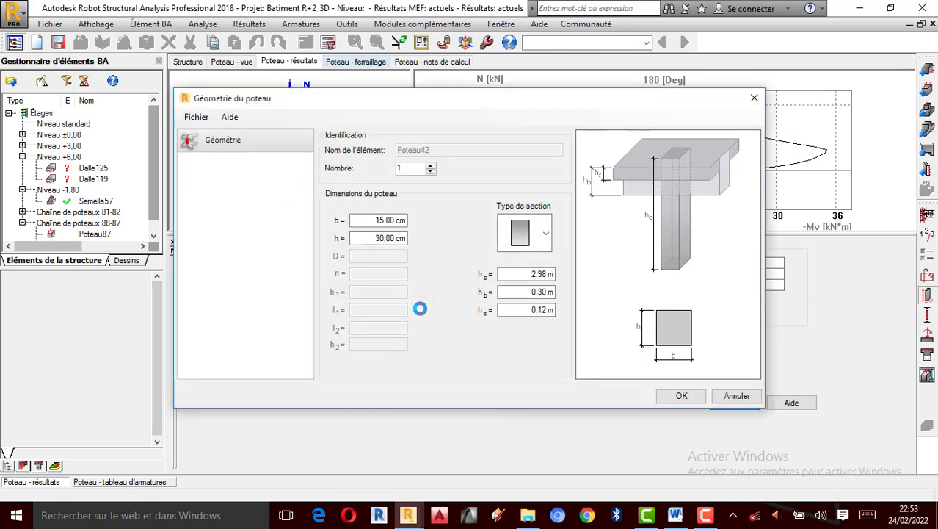
- Set the Poteau42 section dimensions to b = 20 cm and h = 40 cm
left_click(389, 221)
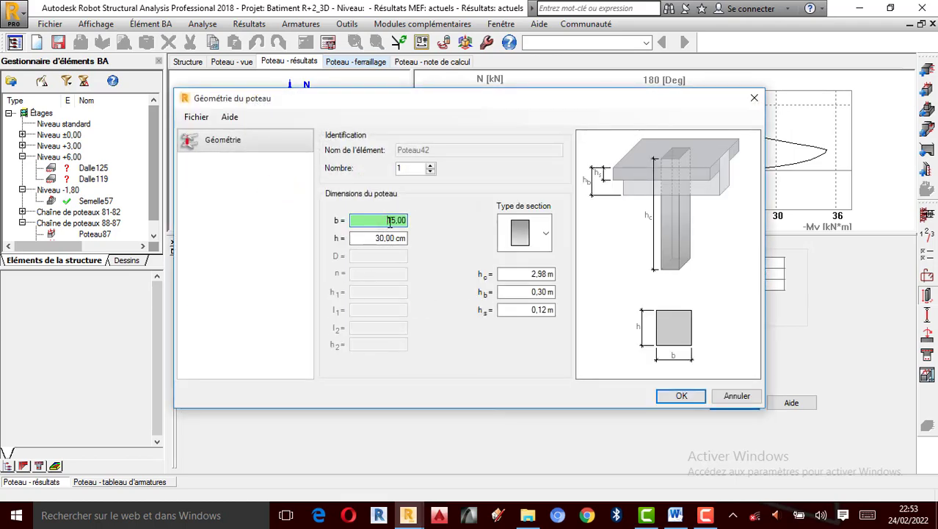
key("BackSpace")
key("BackSpace")
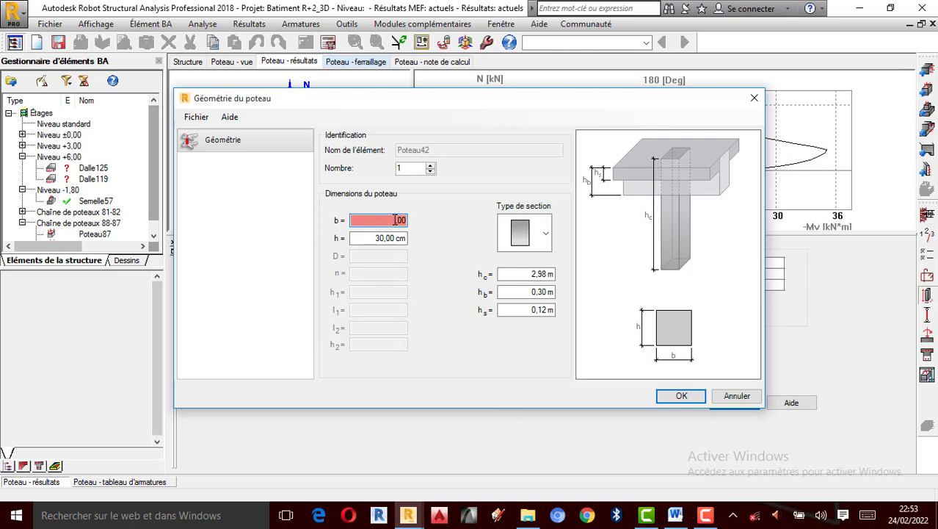
type("20")
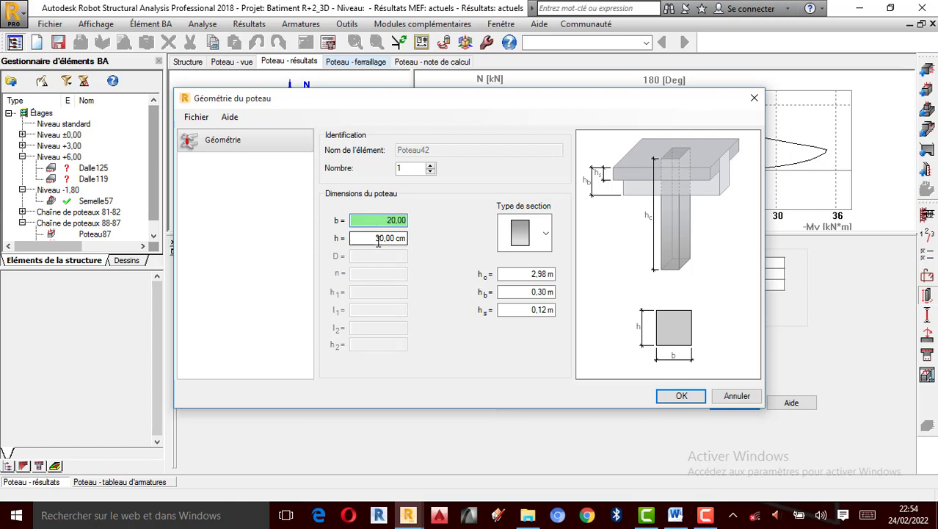
left_click(383, 236)
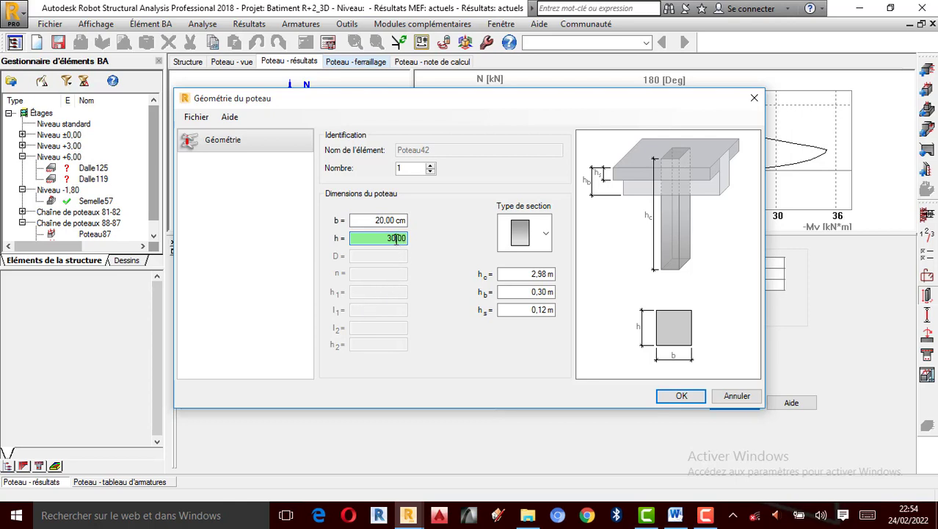
key("BackSpace")
key("BackSpace")
type("40")
left_click(683, 398)
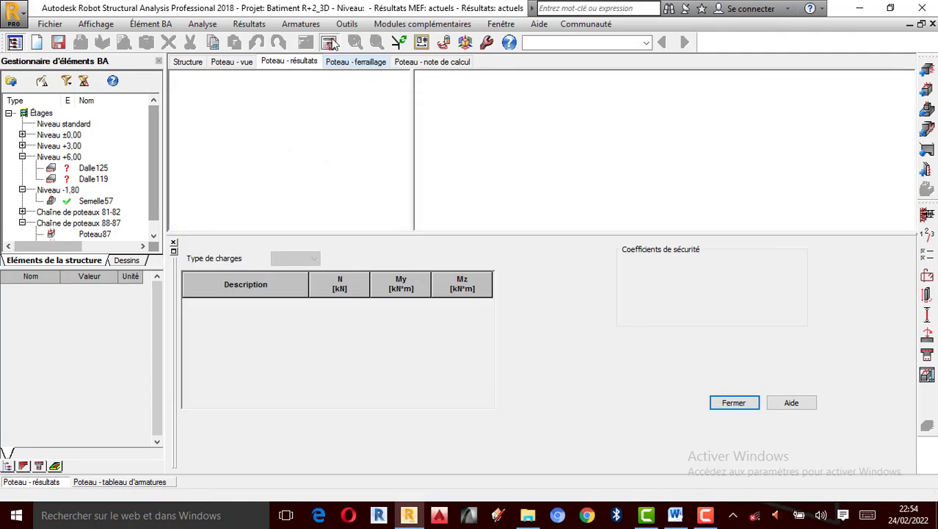
- Recalculate the resized column with drawings generated for calculated elements, and check section A-A on the drawing
left_click(330, 43)
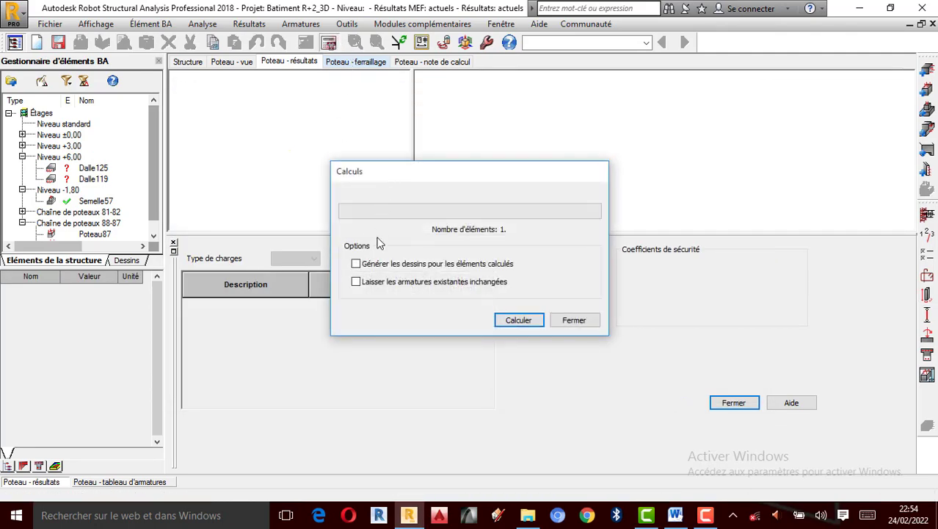
left_click(380, 266)
left_click(523, 320)
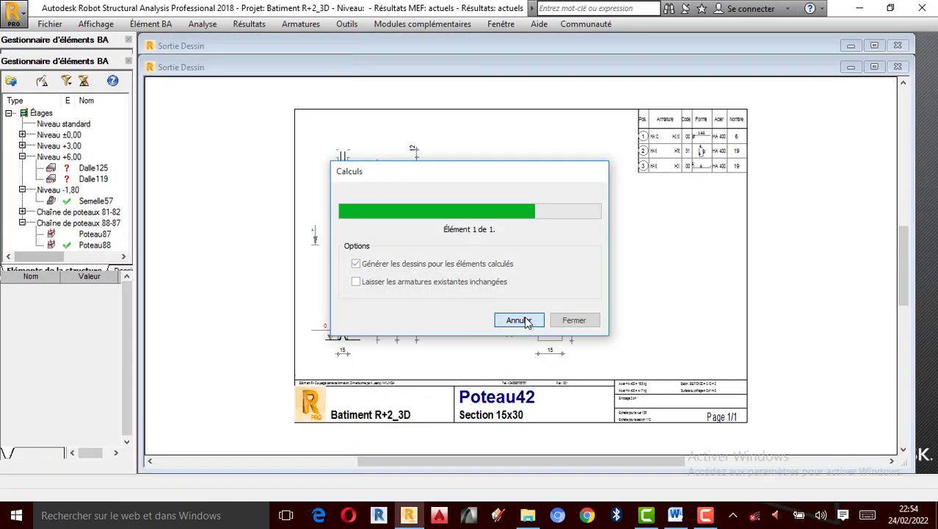
left_click(515, 402)
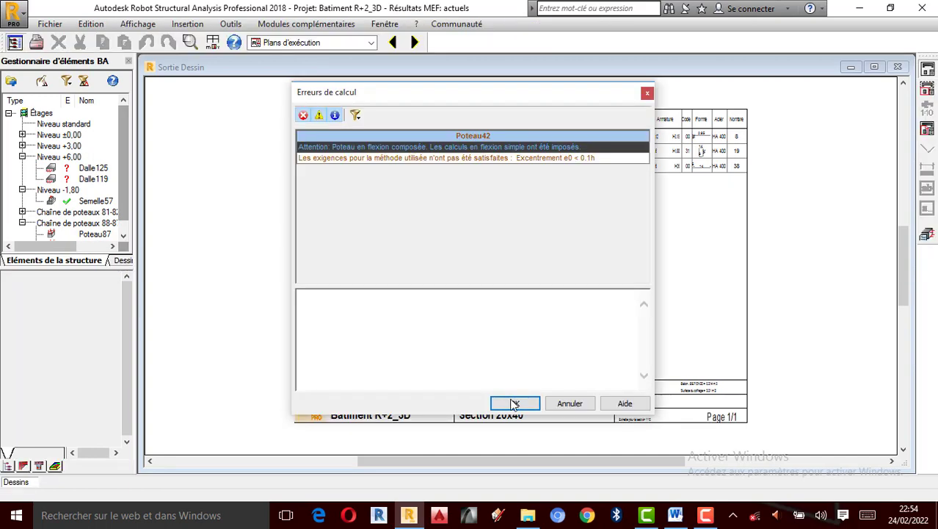
scroll(578, 342, "up", 3)
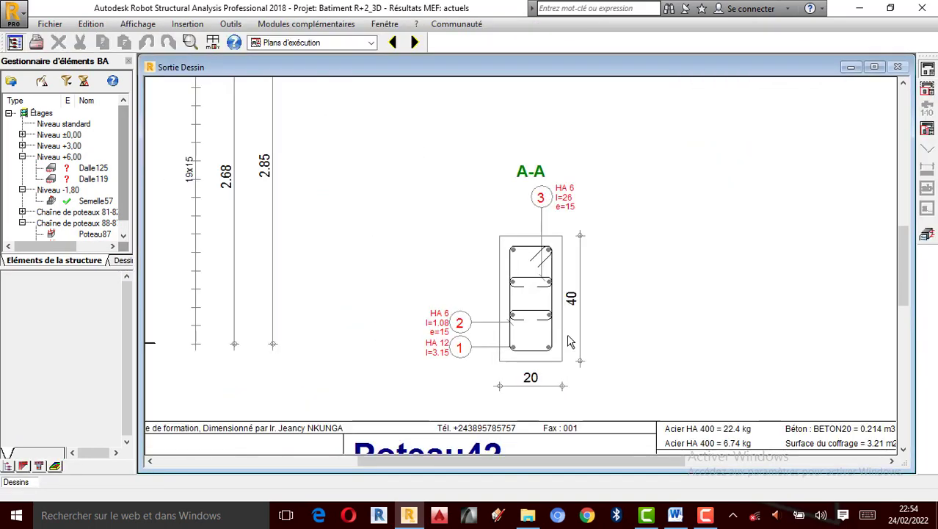
- Set the Poteau42 section width b to 30 cm in the column geometry
left_click(927, 237)
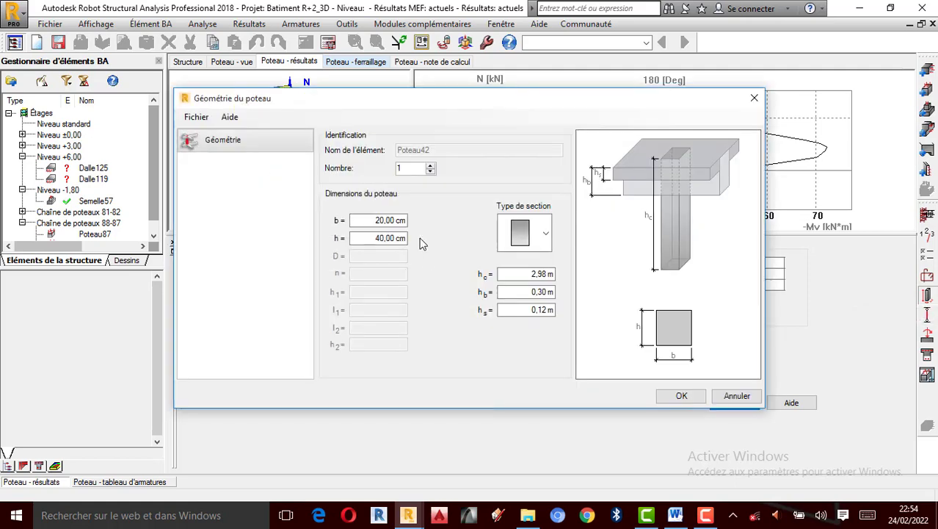
left_click(388, 222)
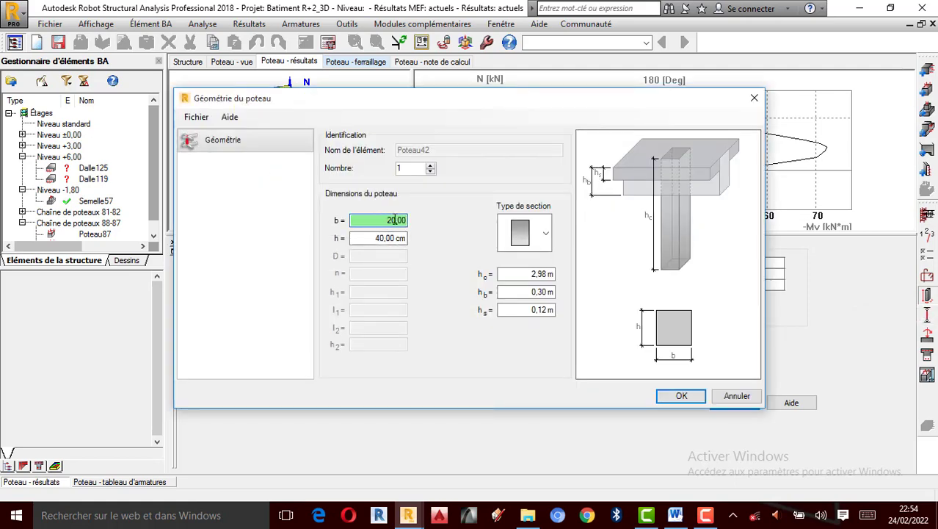
double_click(393, 221)
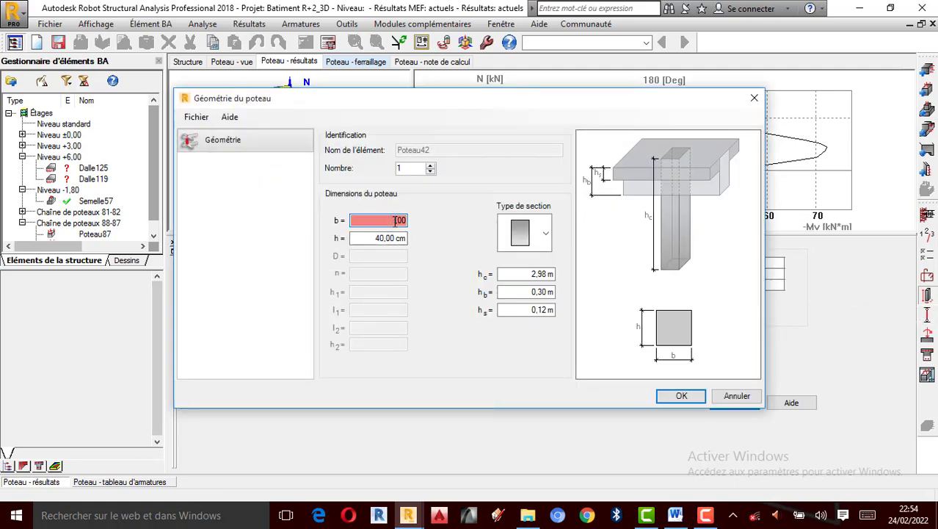
type("30,")
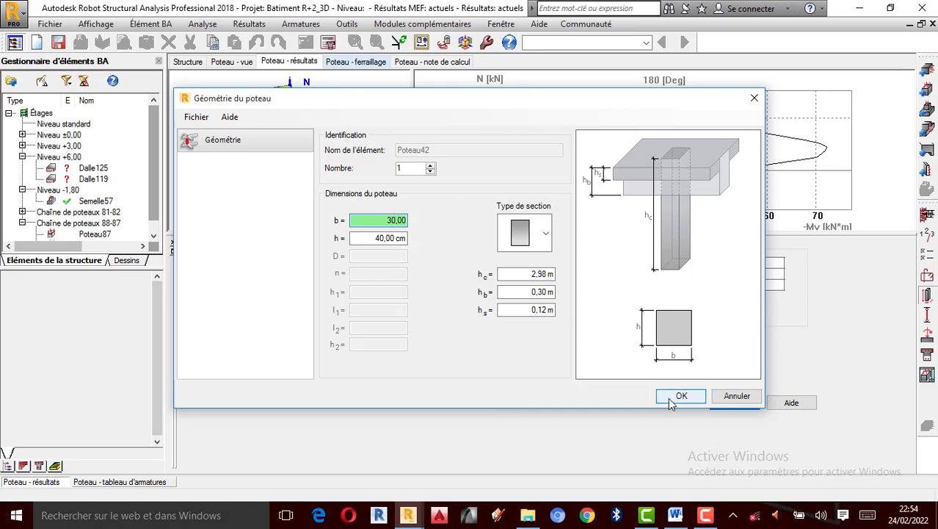
left_click(679, 397)
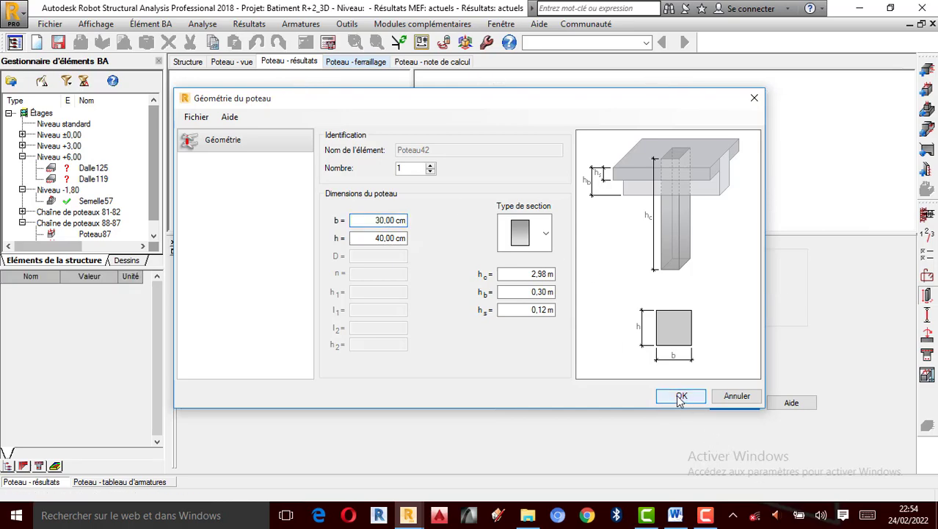
- Recalculate the 30x40 column with drawings generated for calculated elements, and examine section A-A on the drawing
left_click(328, 42)
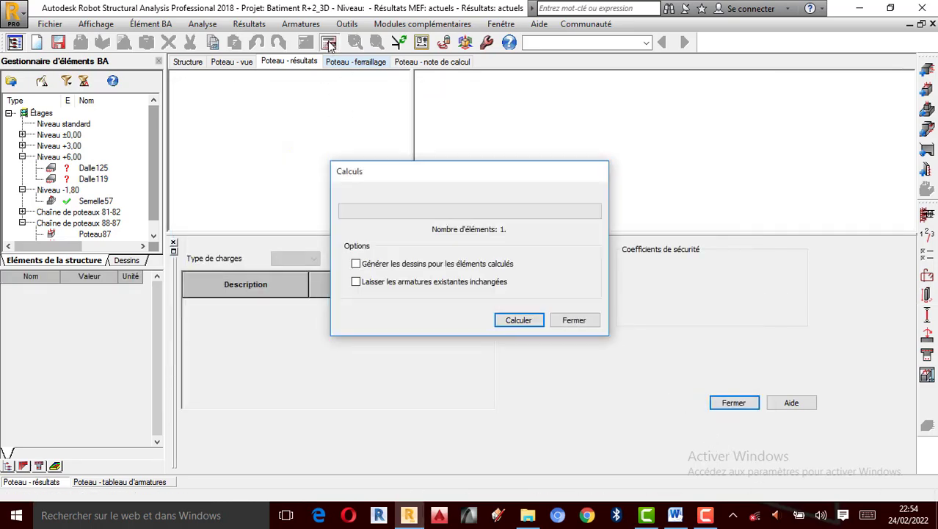
left_click(515, 323)
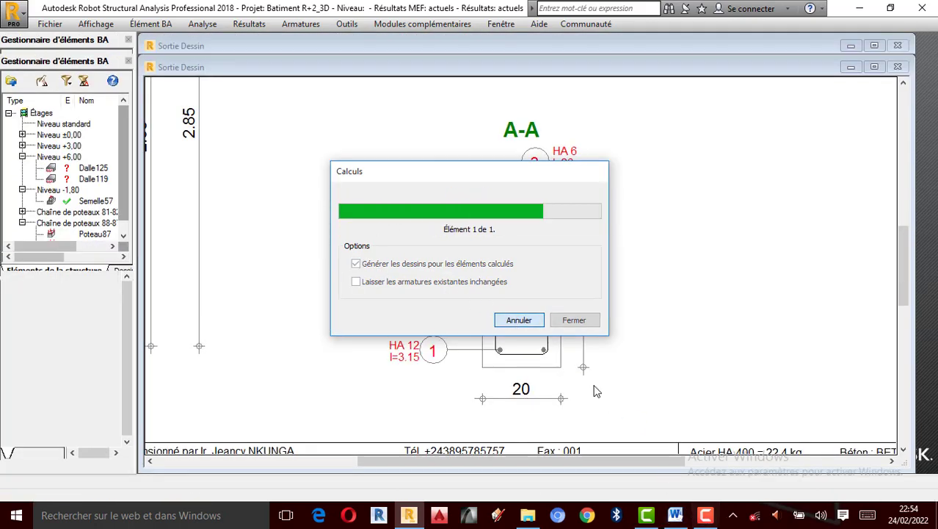
left_click(644, 94)
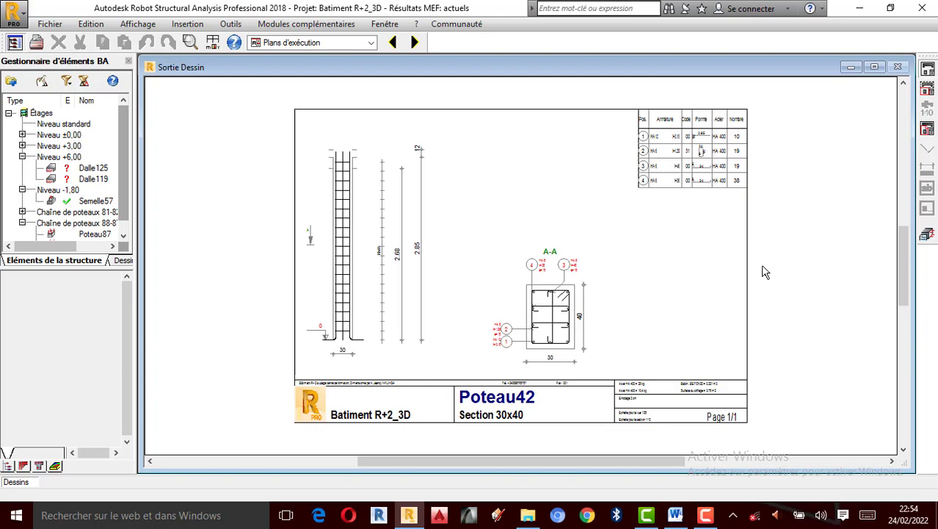
scroll(587, 301, "up", 2)
scroll(582, 284, "down", 1)
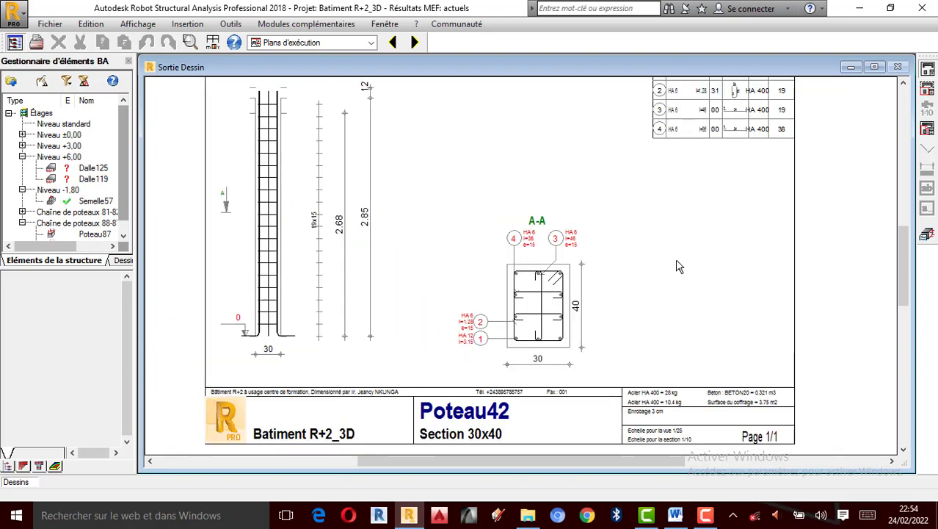
- Set the Poteau42 section width b to 25 cm and recalculate the column with its drawing generated
left_click(928, 233)
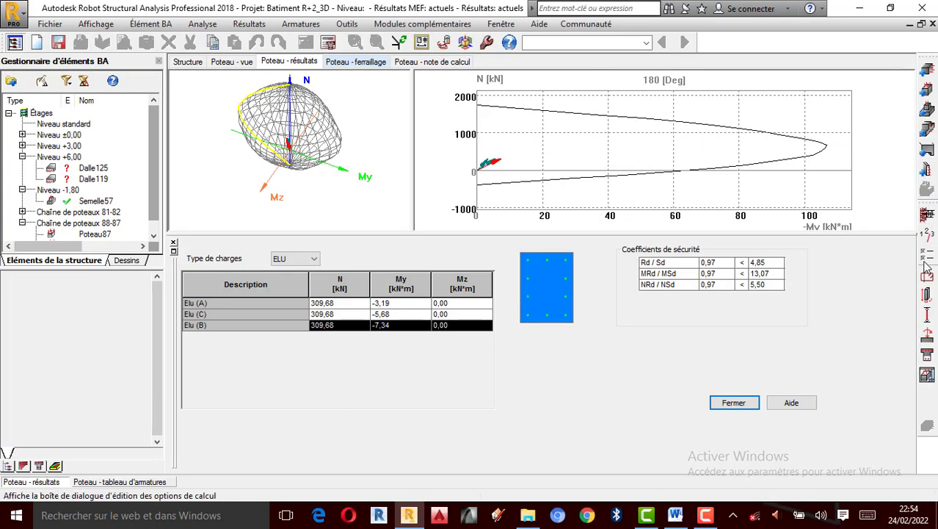
left_click(927, 254)
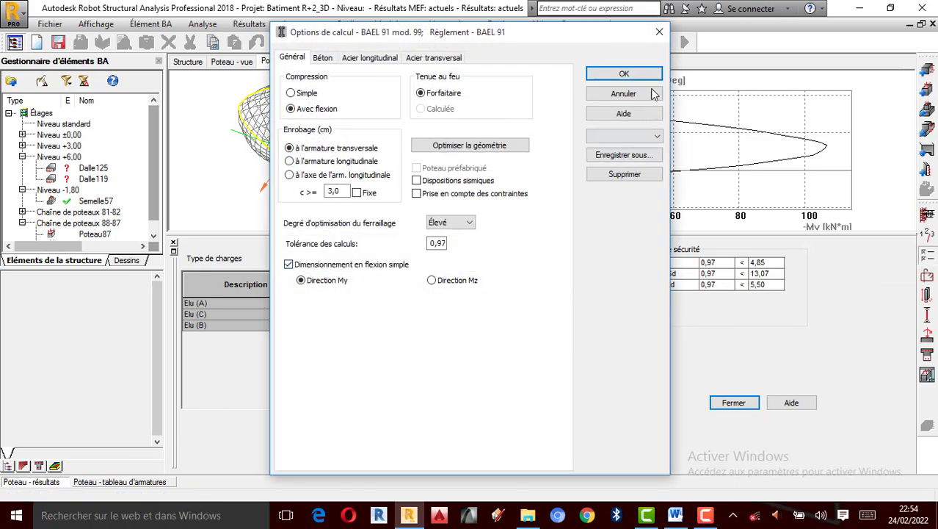
left_click(659, 33)
left_click(927, 313)
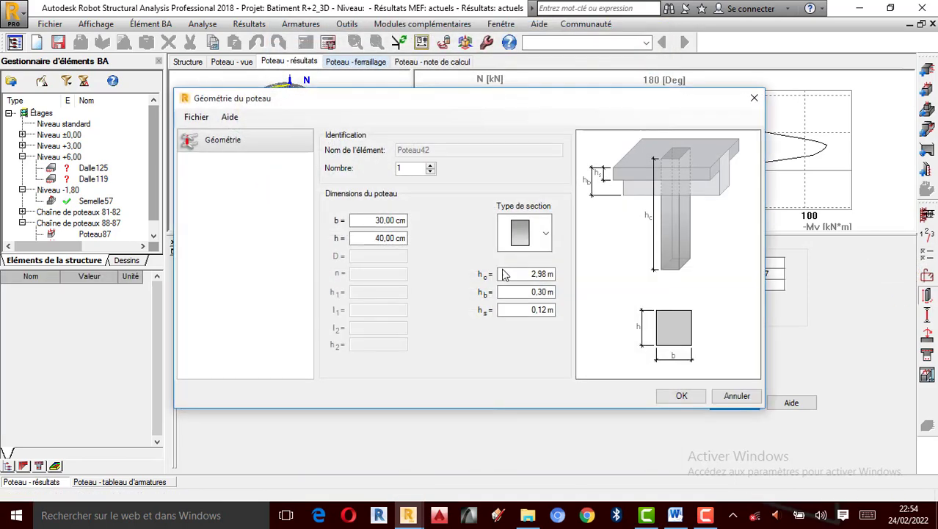
left_click(391, 221)
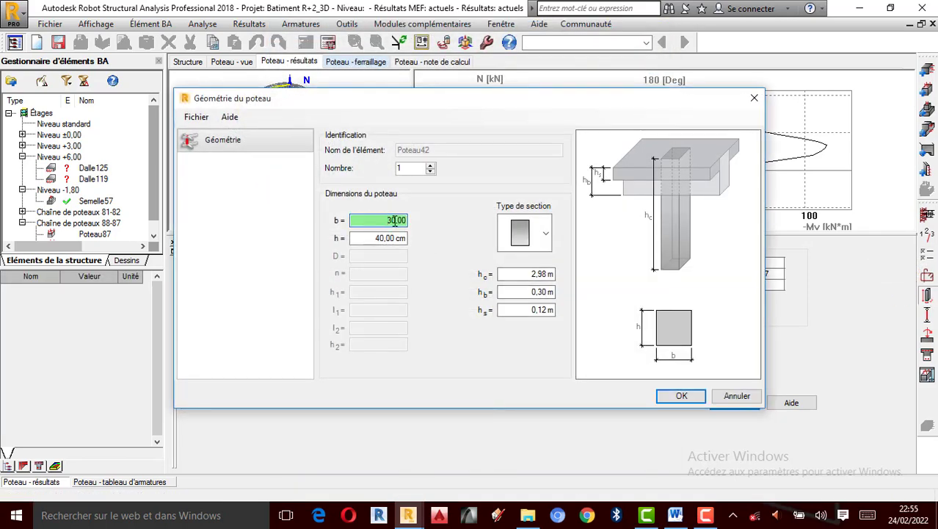
key("BackSpace")
key("BackSpace")
type("2")
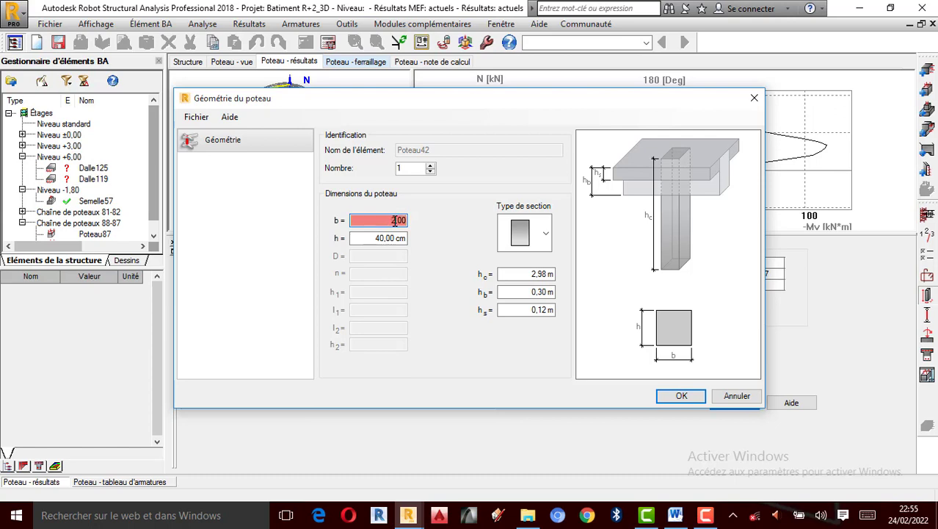
type("5")
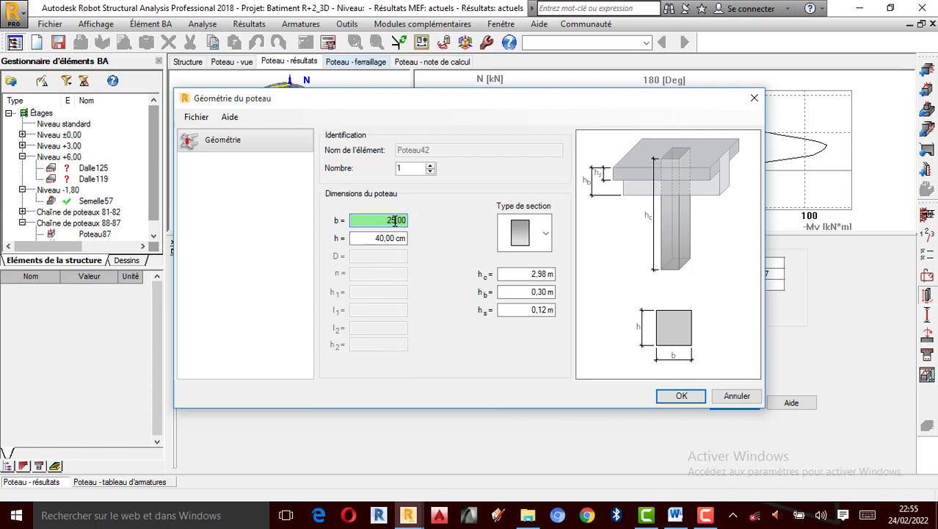
left_click(682, 397)
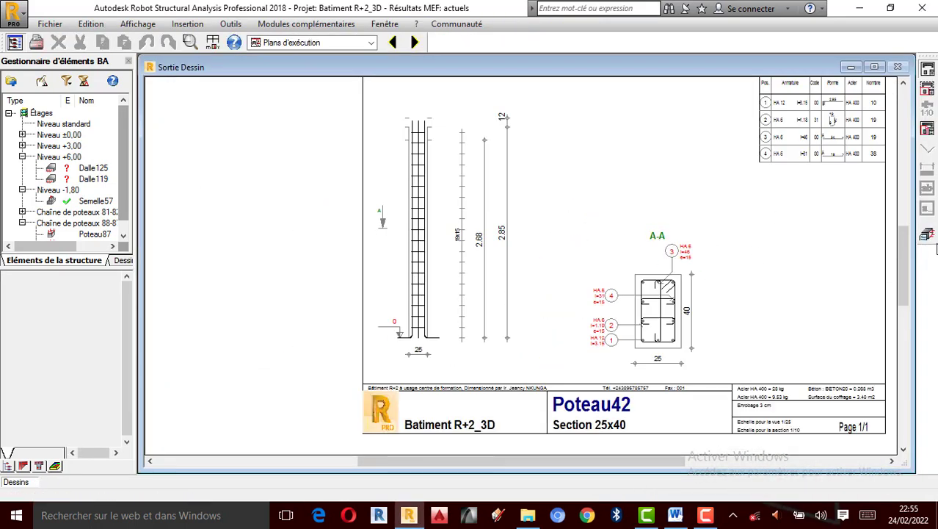
- Switch the column's compression calculation option to Simple
left_click(926, 234)
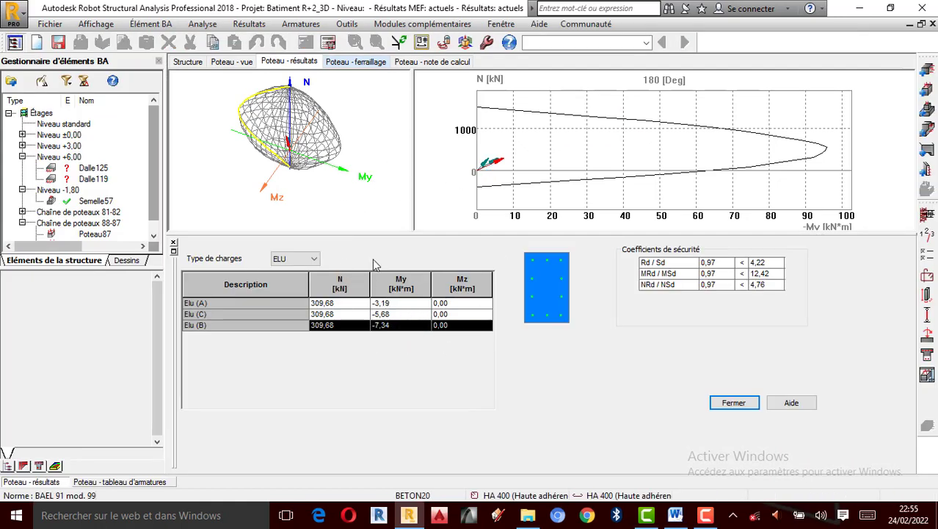
left_click(927, 294)
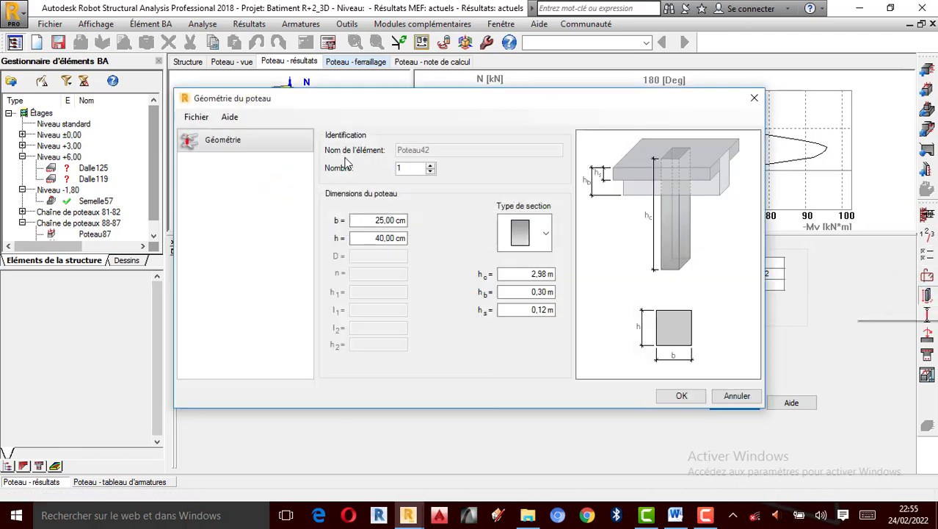
left_click(754, 98)
left_click(927, 257)
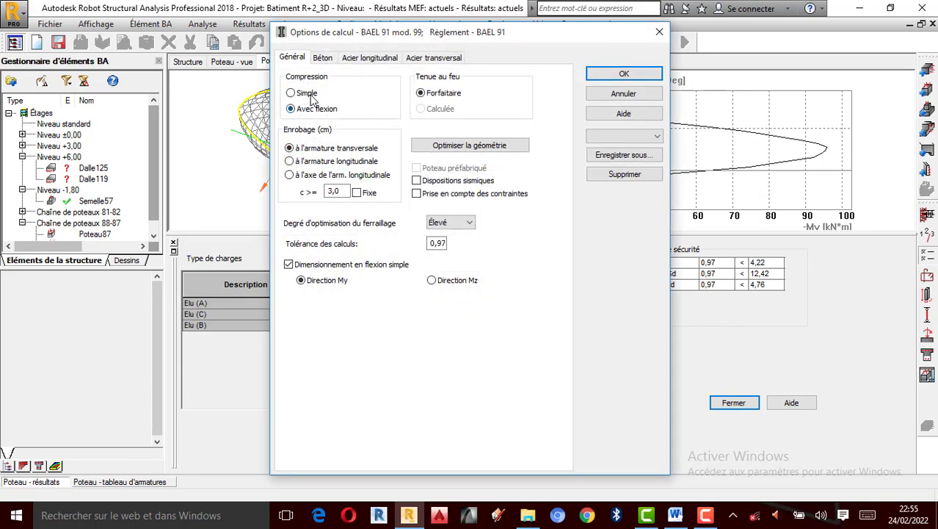
left_click(320, 99)
left_click(624, 74)
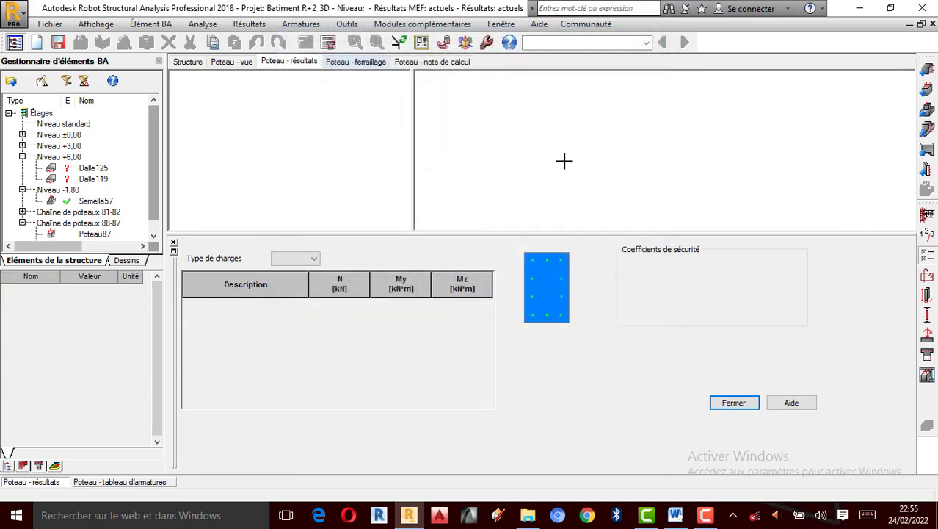
- Recalculate the column under simple compression with drawings generated for calculated elements, and inspect section A-A up close
left_click(329, 42)
left_click(387, 265)
left_click(514, 318)
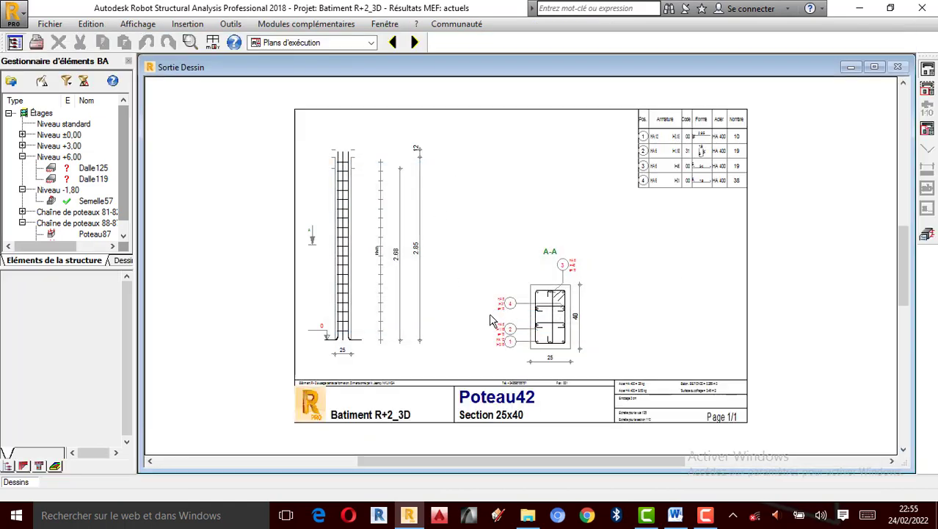
scroll(492, 322, "up", 5)
scroll(516, 221, "down", 3)
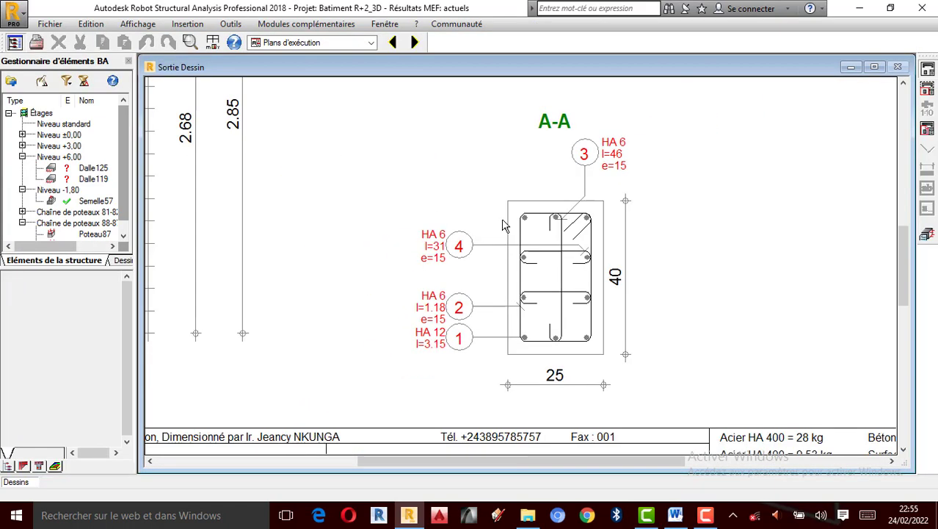
- Display the column results and examine the reinforcement cage in 3D and in the top view
left_click(928, 235)
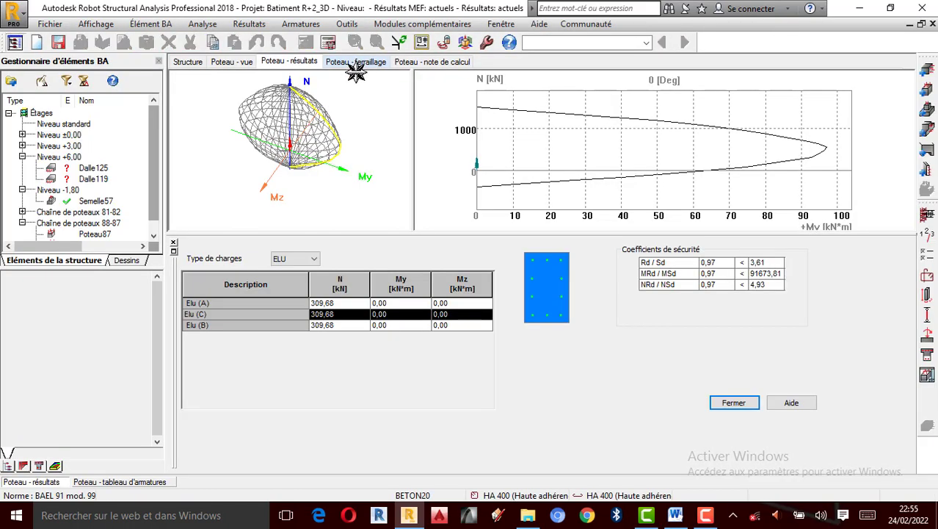
left_click(360, 65)
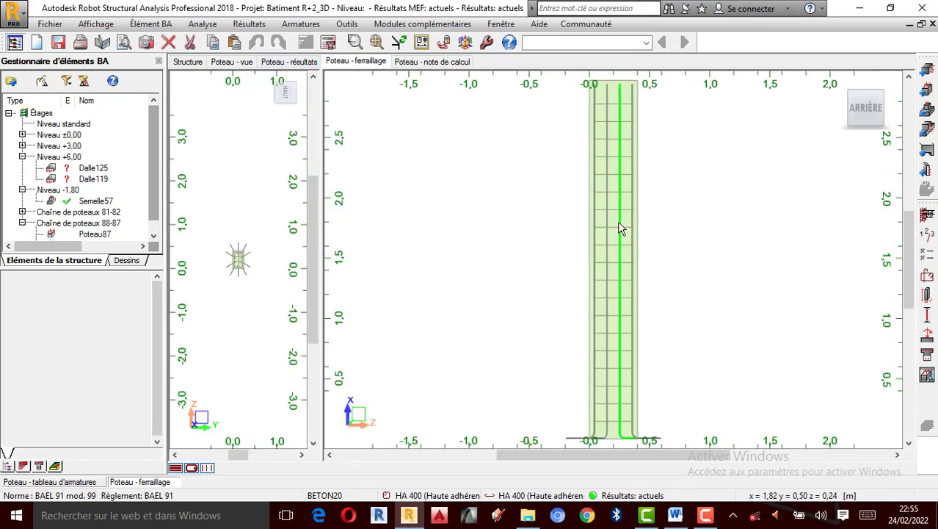
middle_click_drag(707, 158, 638, 247, "shift")
scroll(228, 250, "up", 8)
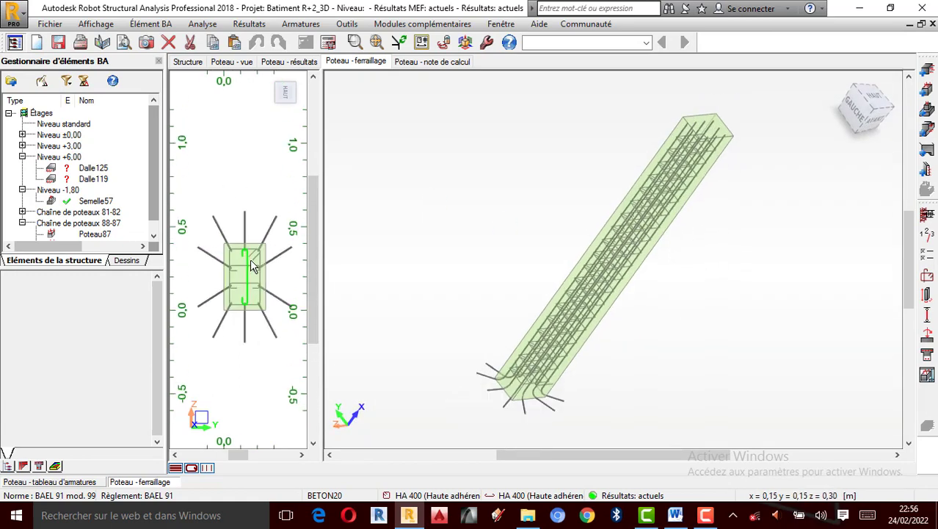
- Read through the Poteau42 calculation note, including its geometry, design assumptions, slenderness analysis and reinforcement sections
left_click(428, 62)
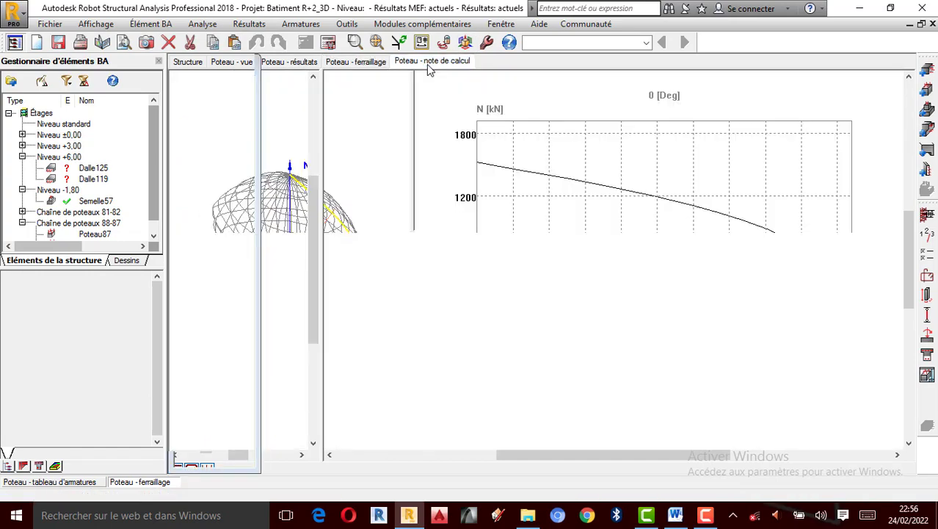
scroll(541, 174, "down", 1)
scroll(539, 205, "up", 1)
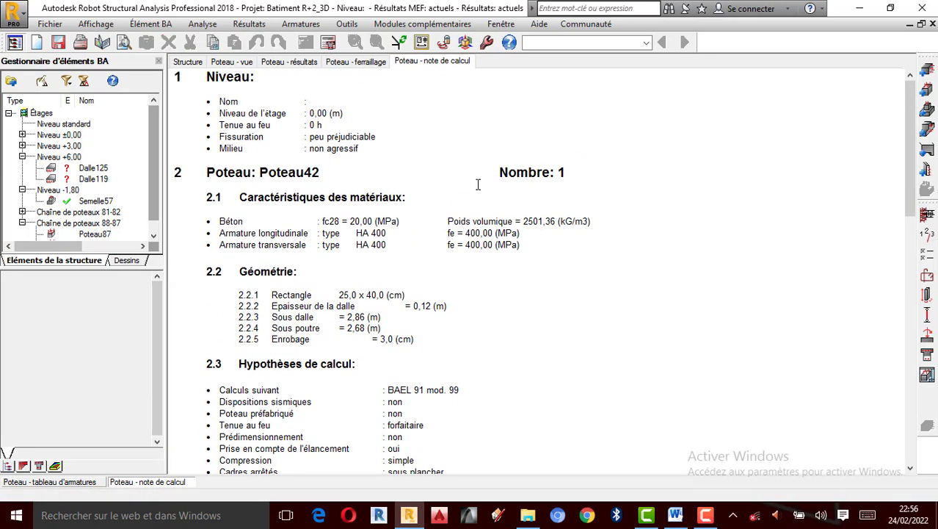
scroll(478, 184, "down", 10)
scroll(420, 187, "up", 3)
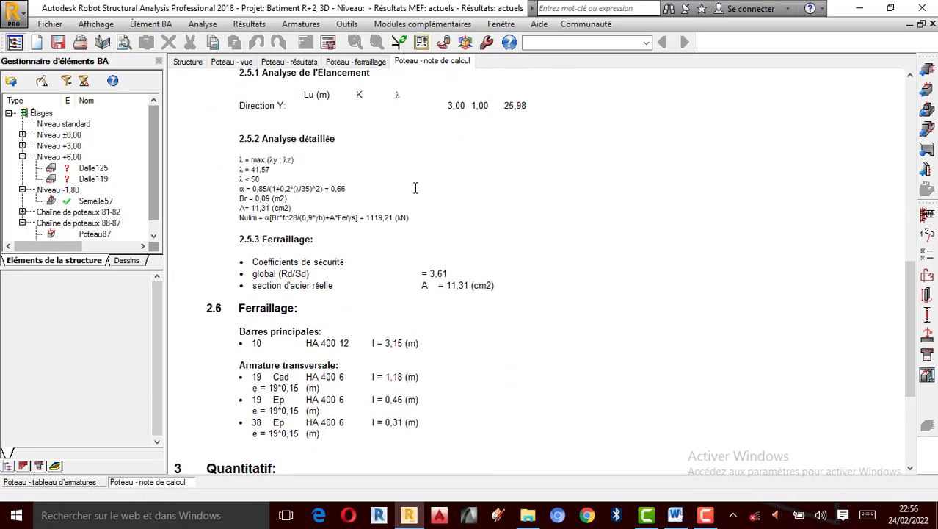
scroll(415, 189, "up", 8)
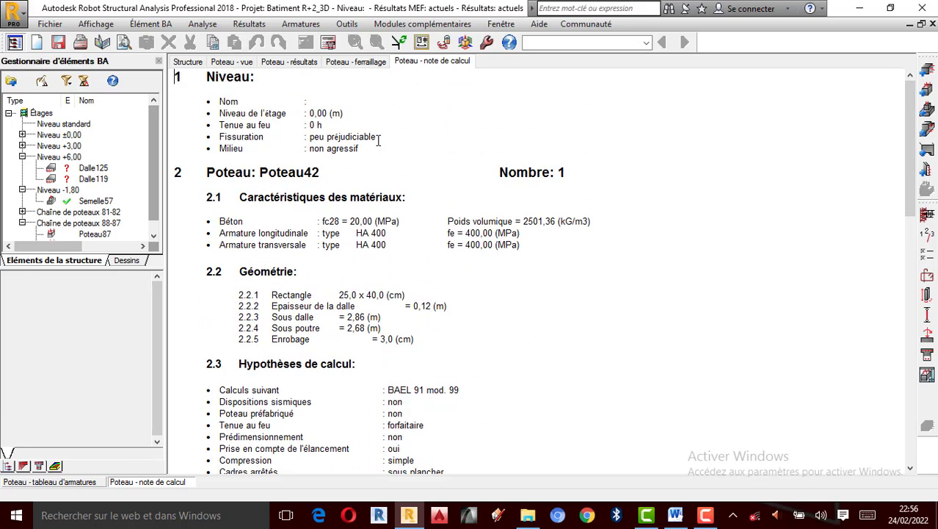
- Return to the column's 3D reinforcement view and inspect the longitudinal bars and ties along its height
left_click(352, 66)
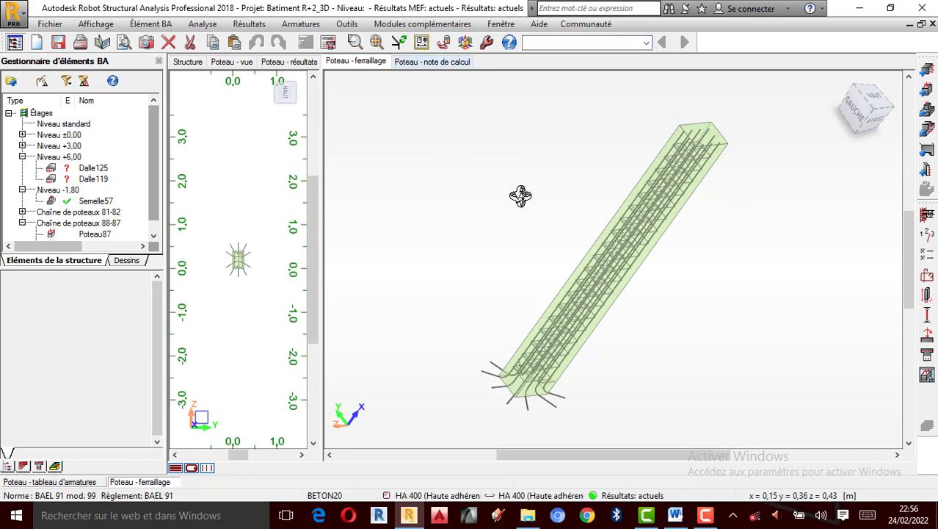
scroll(660, 184, "up", 1)
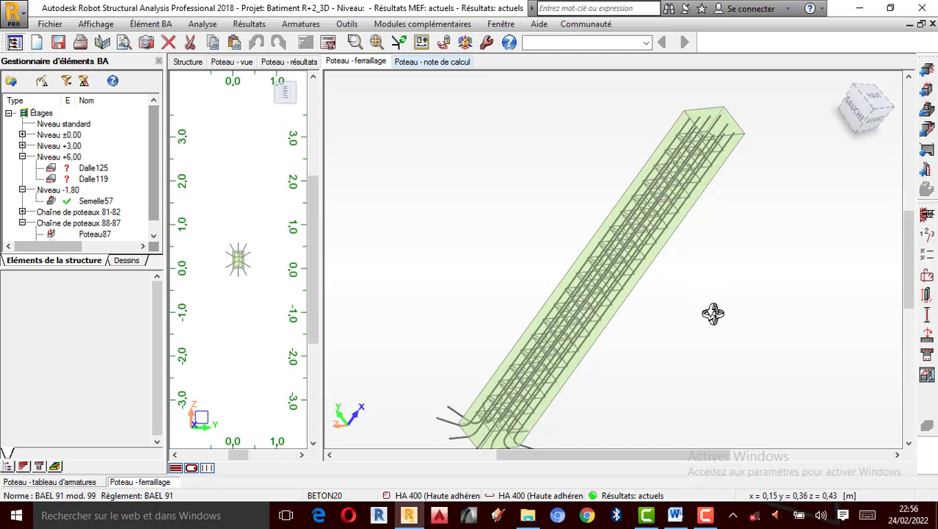
left_click_drag(713, 314, 567, 213)
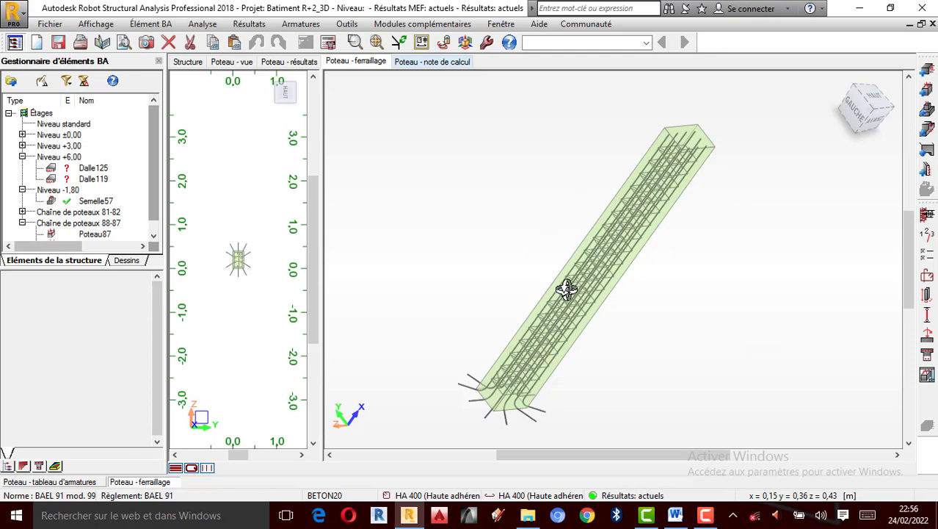
scroll(627, 297, "down", 2)
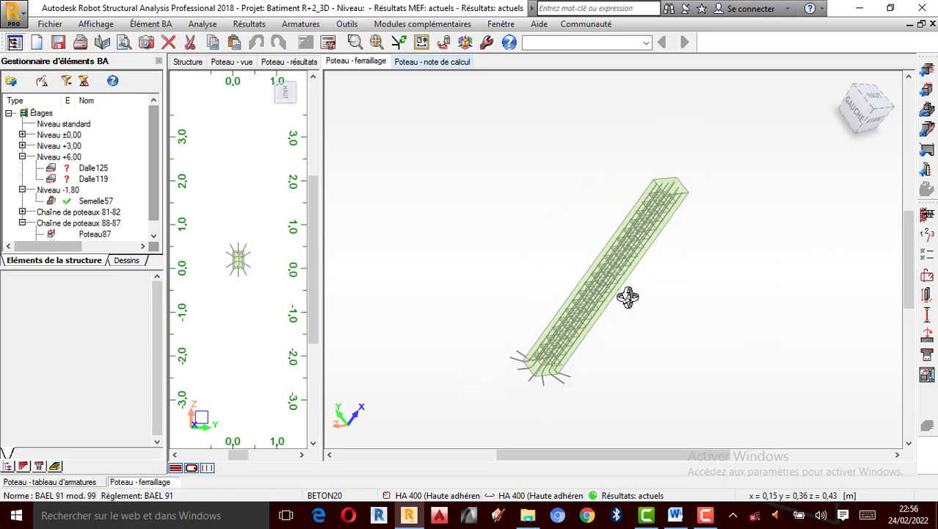
scroll(647, 263, "up", 1)
mouse_move(648, 263)
left_mouse_down()
mouse_move(666, 200)
mouse_move(646, 252)
left_mouse_up()
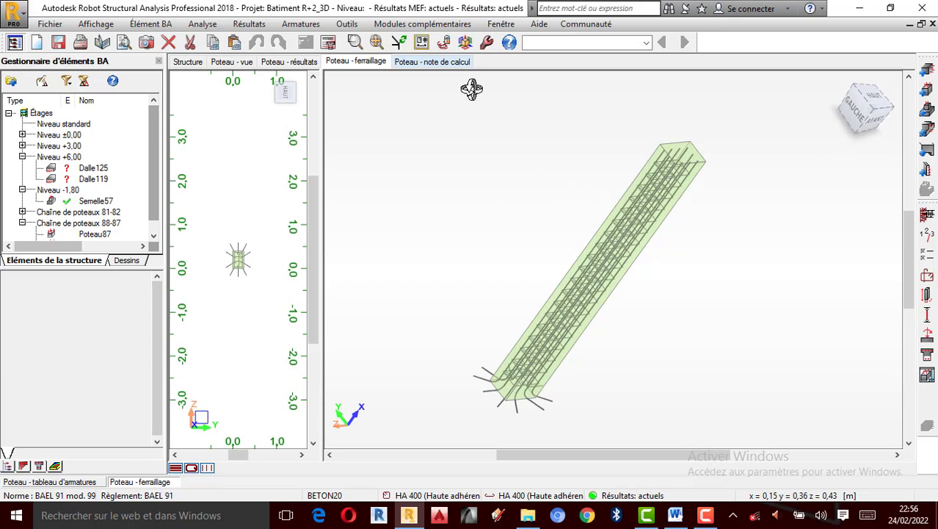
- Display the Poteau42 execution drawing and review its elevation, section A-A and bar schedule
left_click(927, 373)
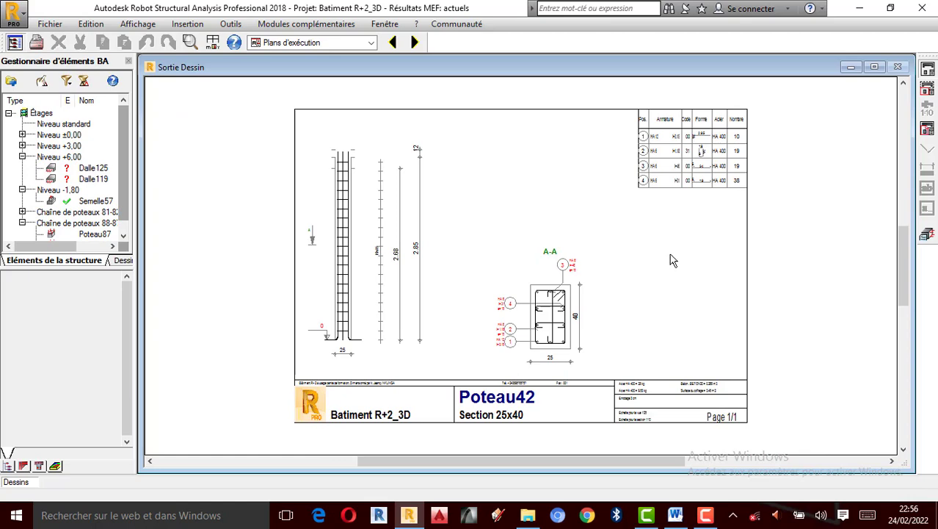
scroll(661, 283, "up", 3)
scroll(663, 280, "down", 2)
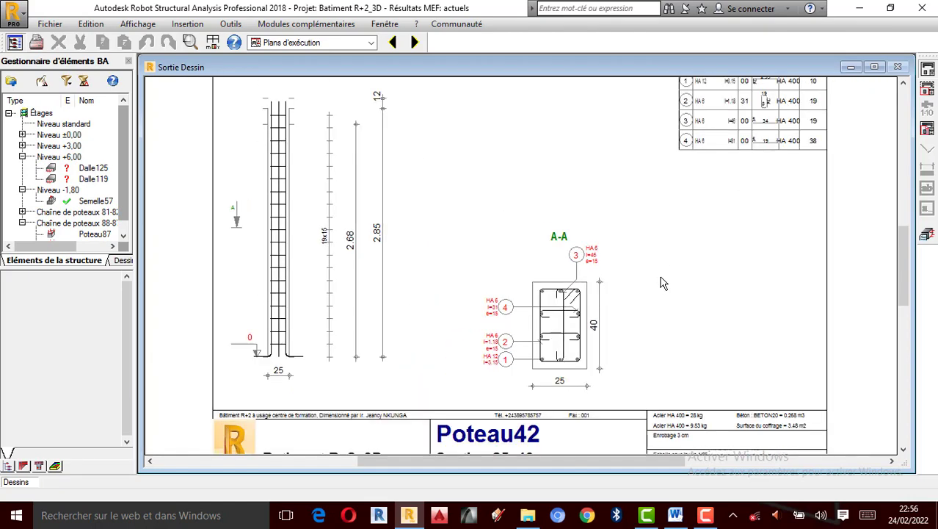
scroll(660, 285, "up", 1)
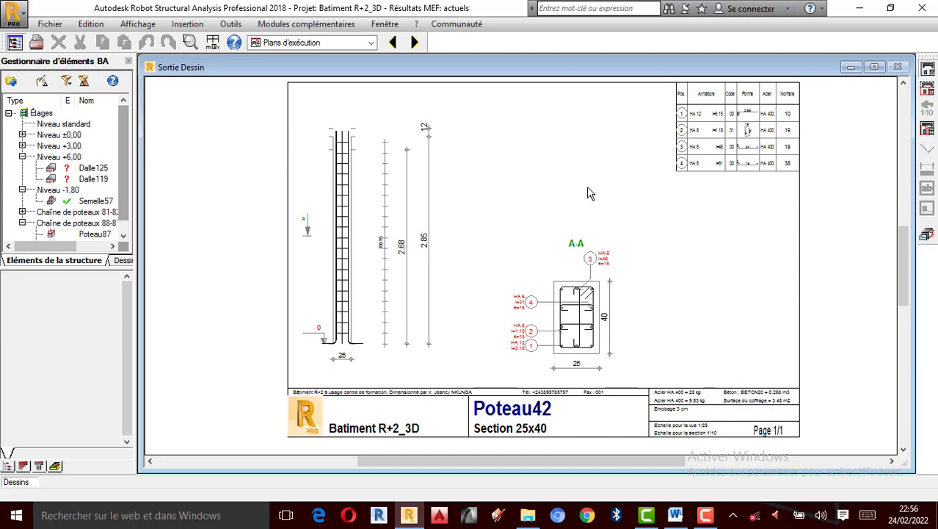